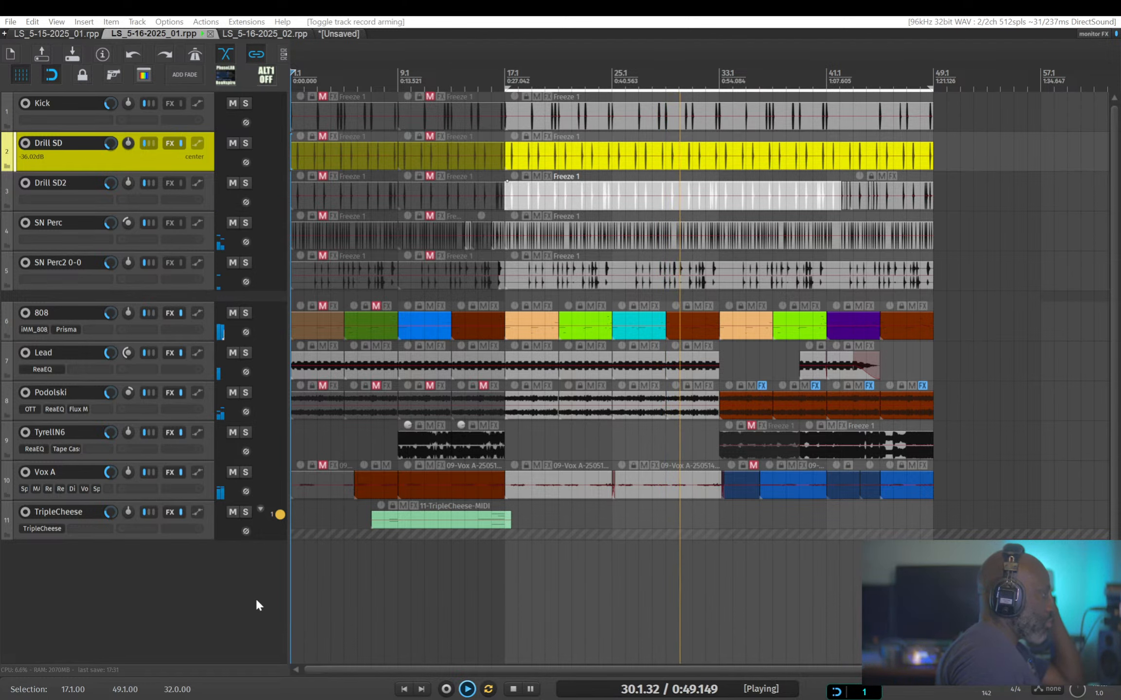
- Raise the Vox A track's volume to -5.53 dB in the mixer, then return to the full arrangement view
{"action": "left_click", "coordinate": [241, 582]}
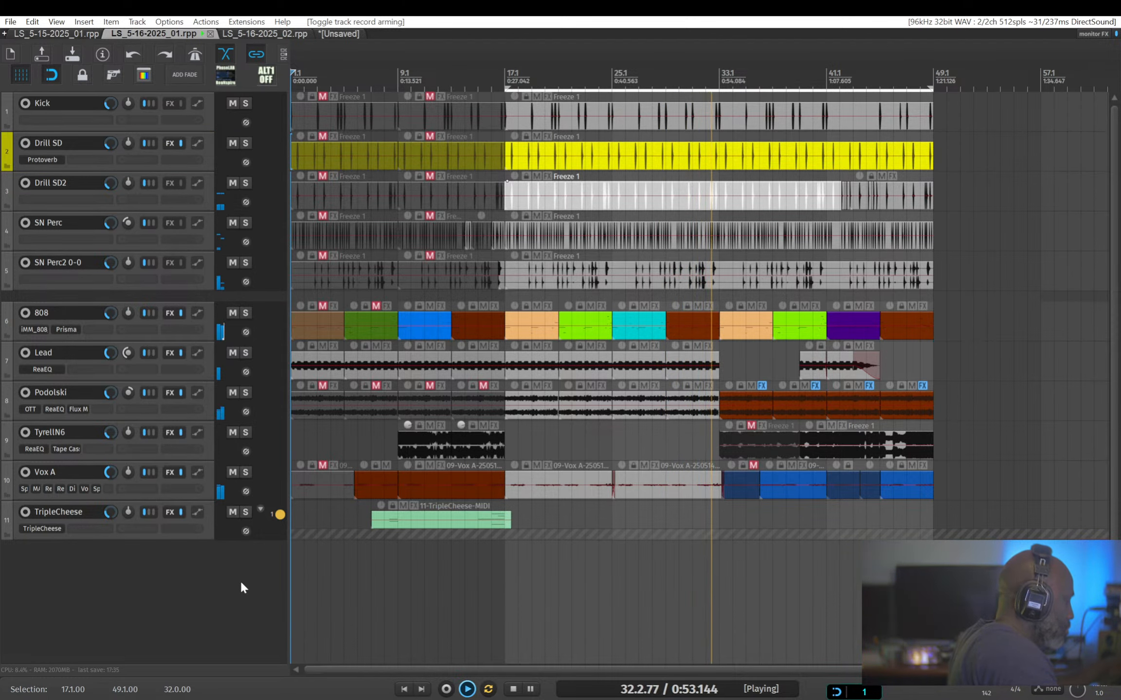
{"action": "key", "text": "ctrl+m"}
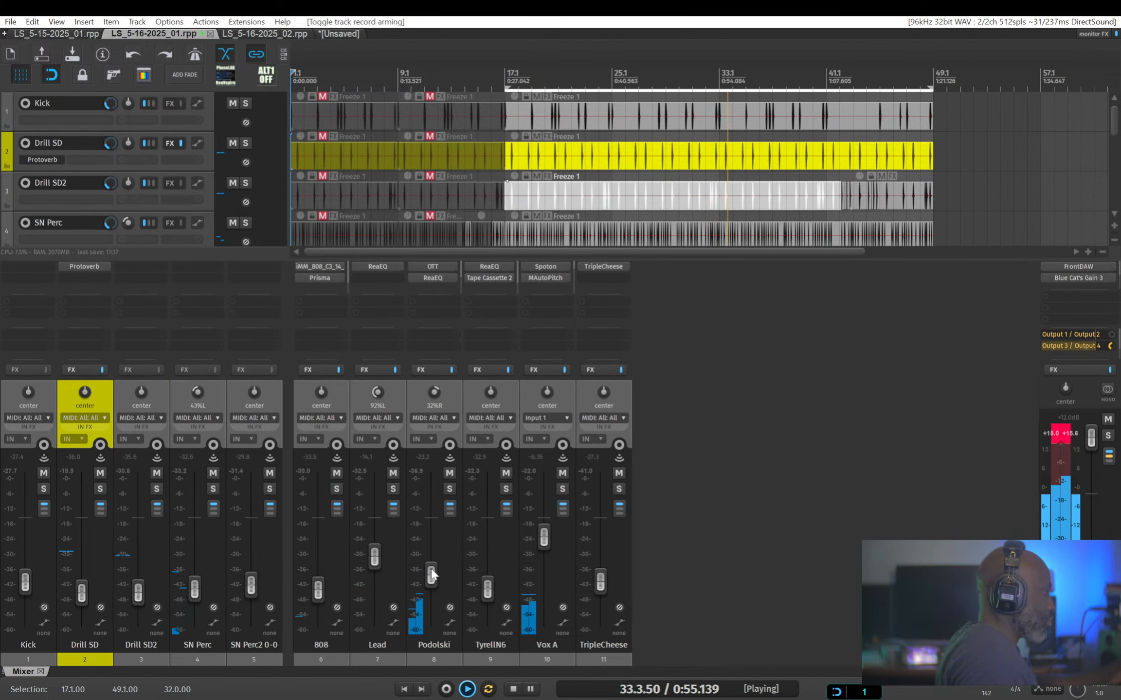
{"action": "mouse_move", "coordinate": [547, 539]}
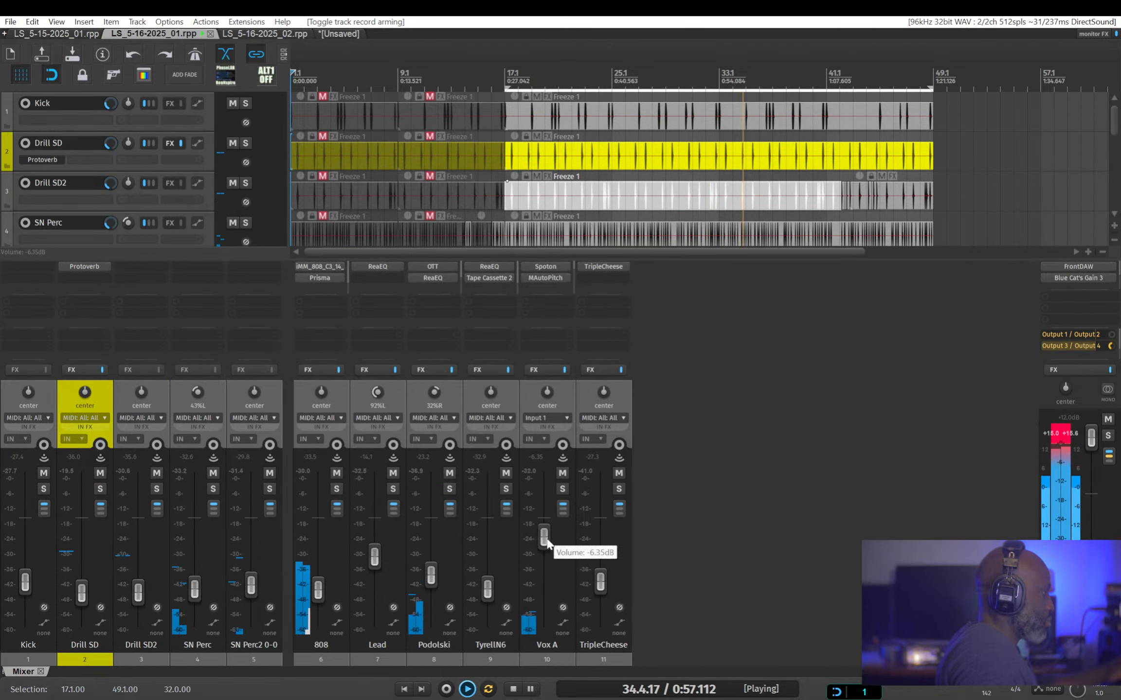
{"action": "left_click_drag", "start_coordinate": [546, 537], "coordinate": [545, 533]}
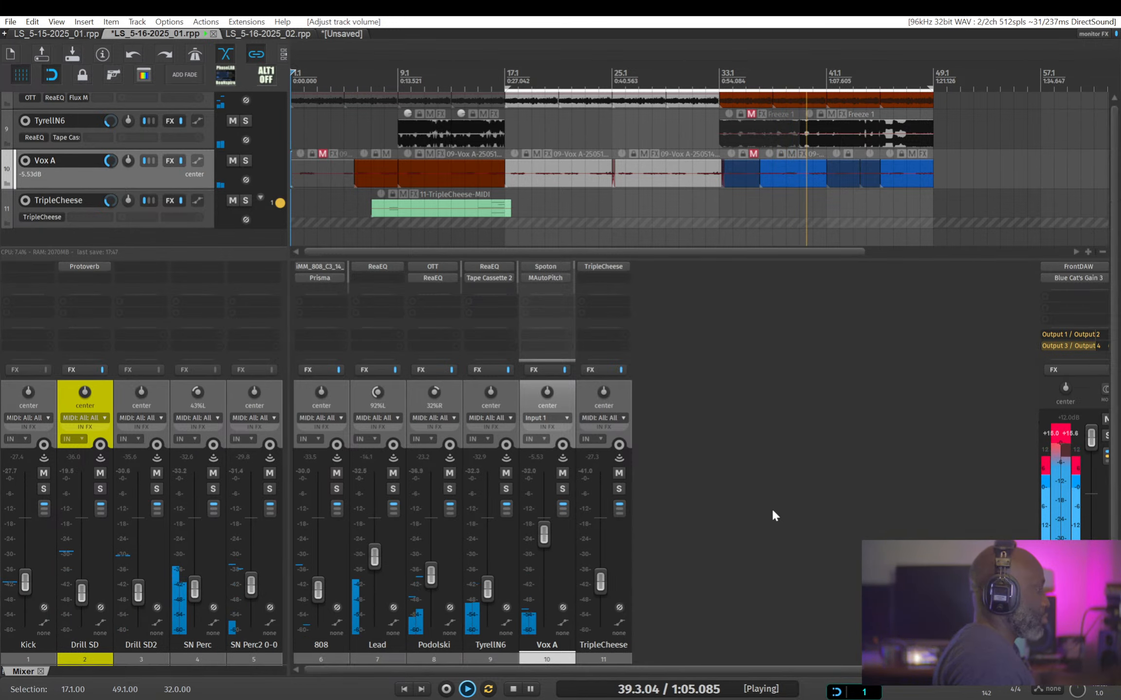
{"action": "key", "text": "ctrl+m"}
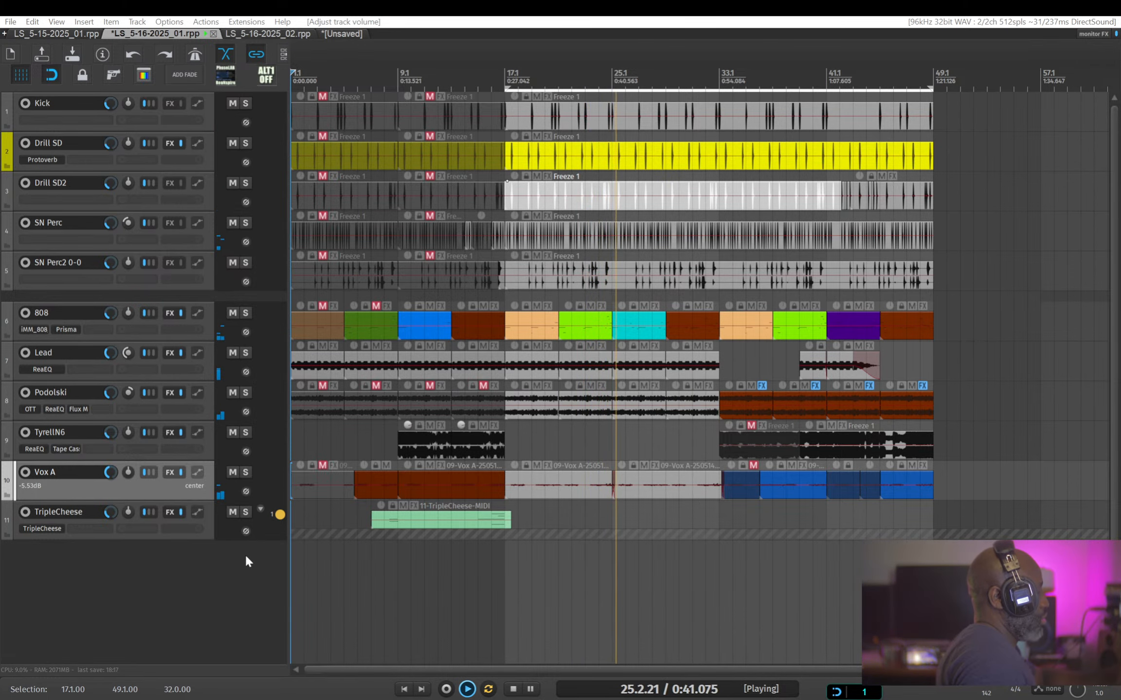
{"action": "left_click", "coordinate": [124, 566]}
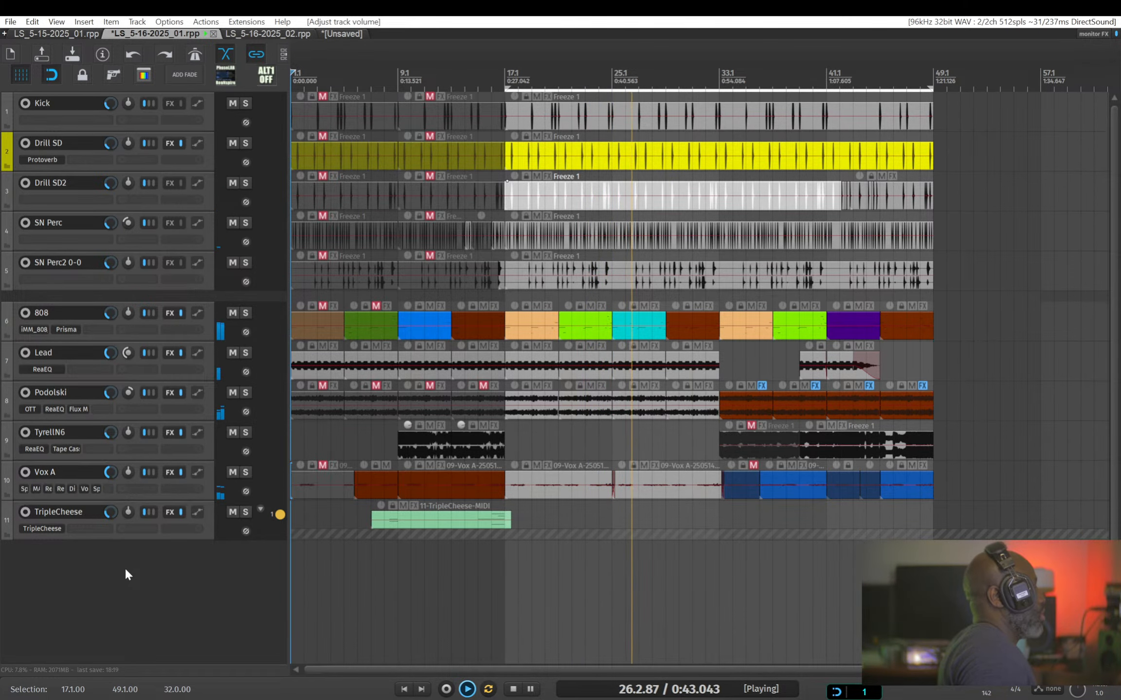
- Stop playback, switch to the LS_5-15-2025_01.rpp project and open the Podolski synth on track 7
{"action": "key", "text": "space"}
{"action": "left_click", "coordinate": [57, 34]}
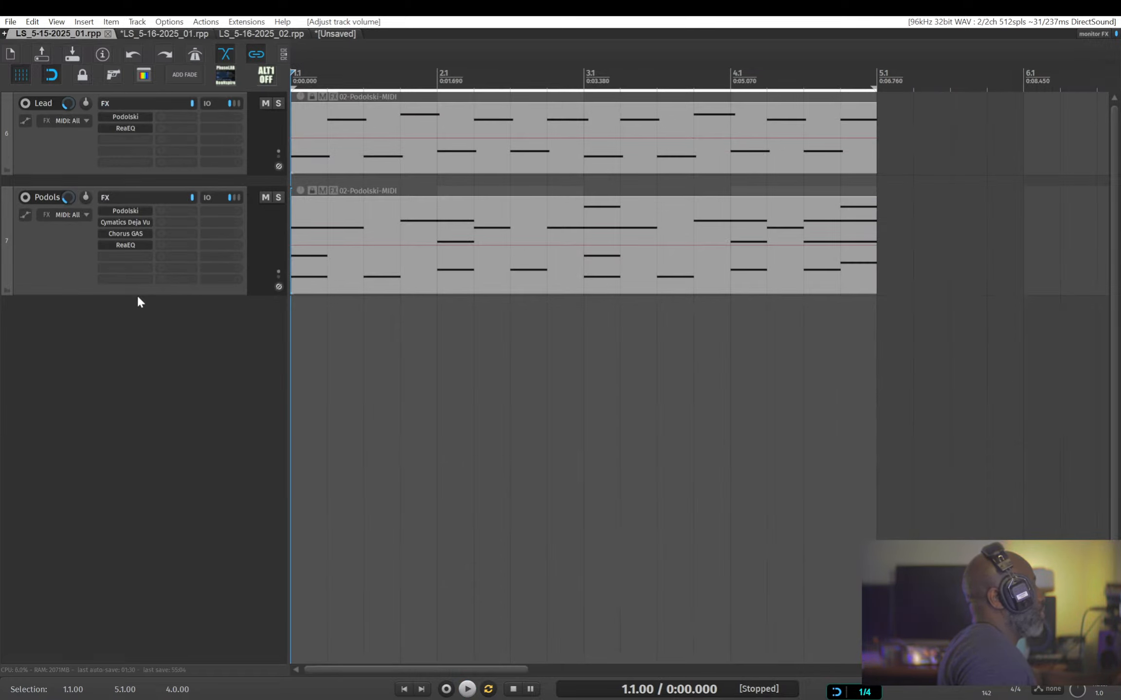
{"action": "left_click_drag", "start_coordinate": [138, 294], "coordinate": [143, 346]}
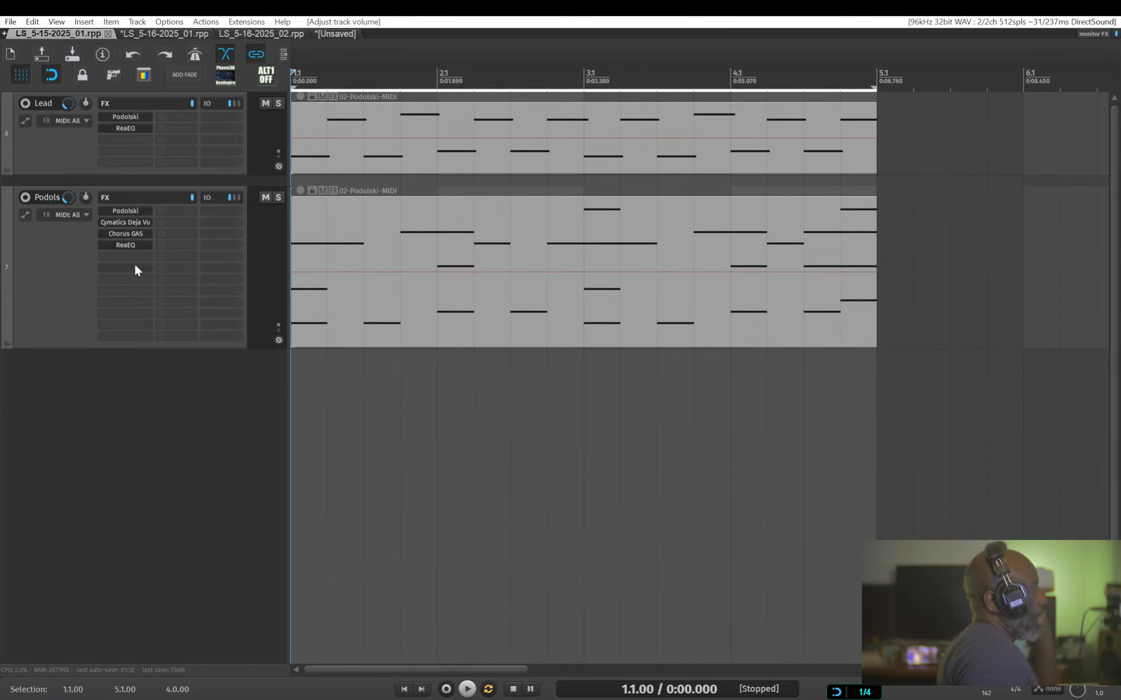
{"action": "left_click", "coordinate": [128, 213]}
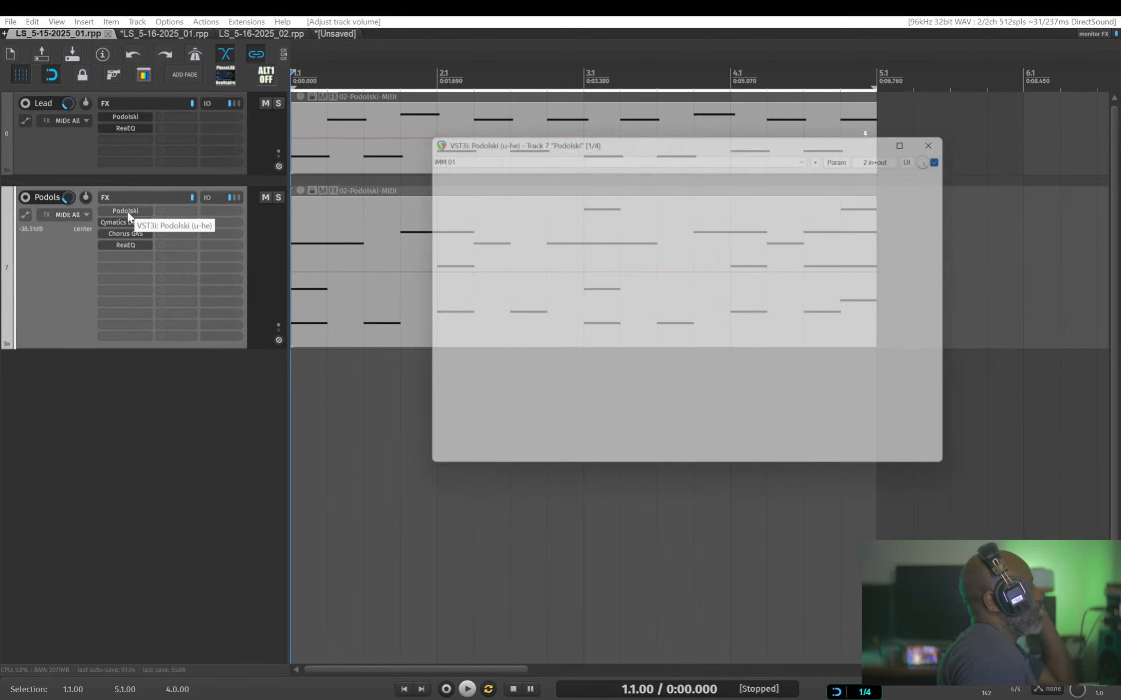
- Solo the Podolski track and play it back with the synth window moved clear of the MIDI notes
{"action": "left_click", "coordinate": [279, 198]}
{"action": "key", "text": "space"}
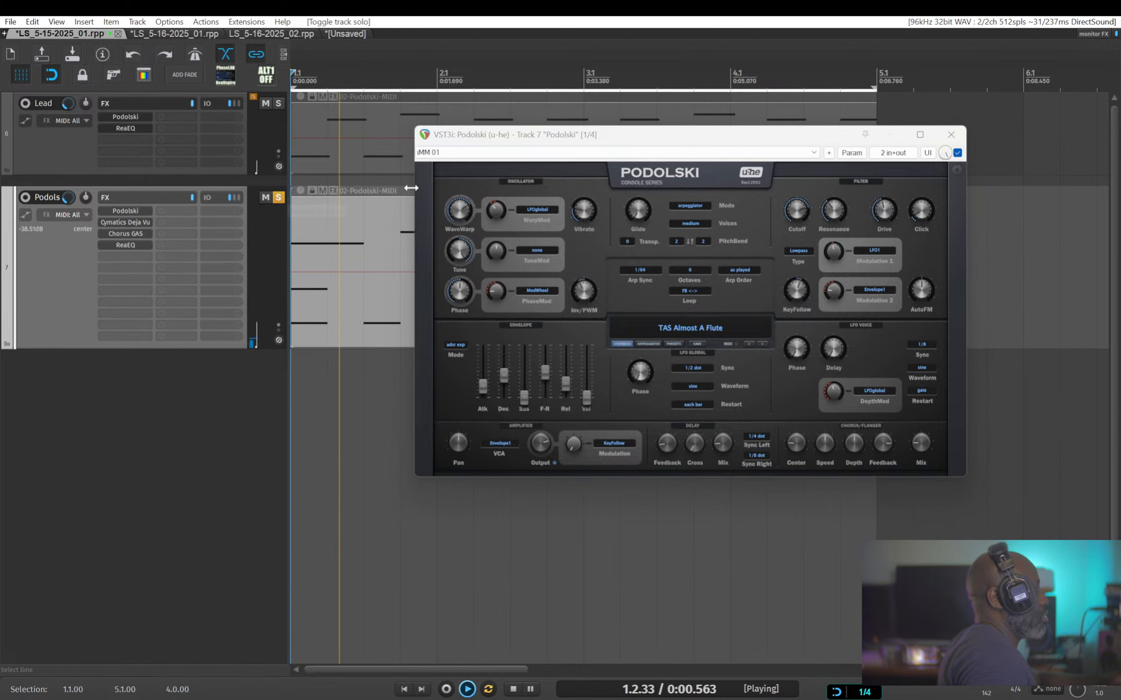
{"action": "left_click_drag", "start_coordinate": [471, 137], "coordinate": [498, 302]}
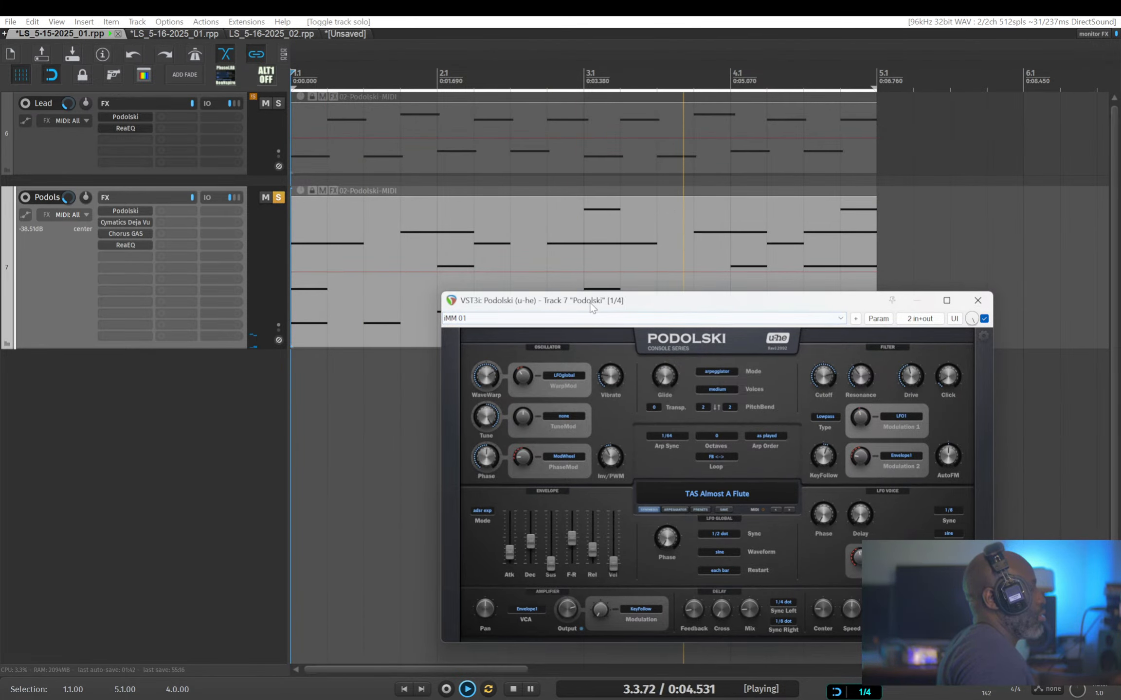
{"action": "key", "text": "space"}
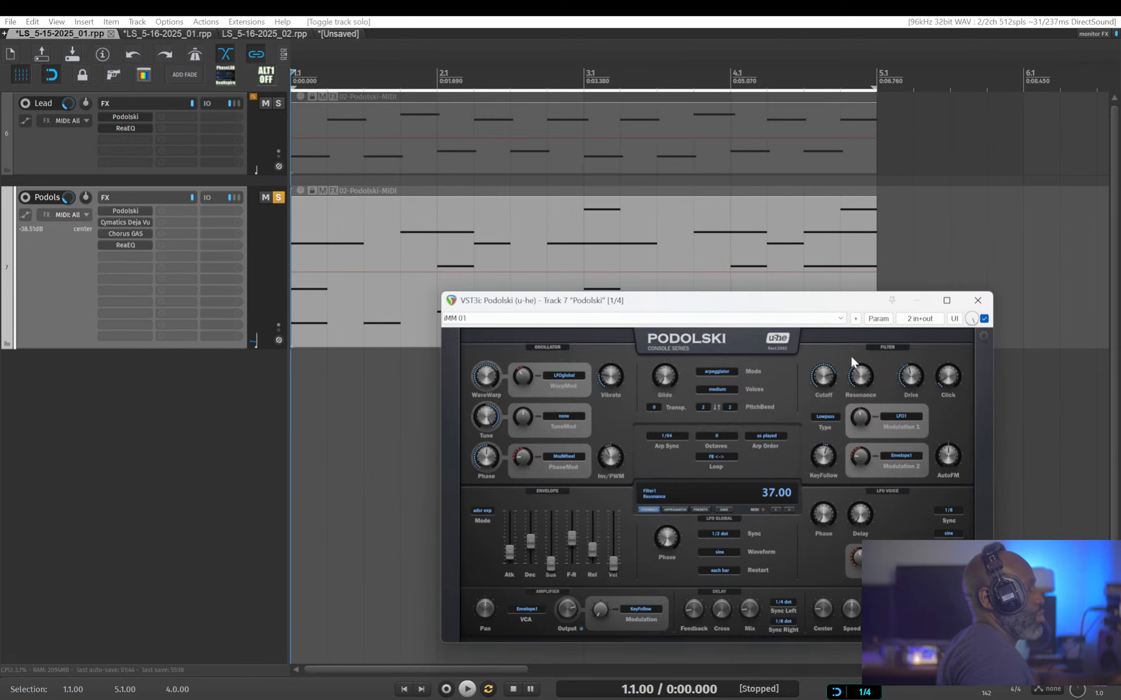
- Scale the Podolski synth interface to 150% (2100 x 1200), view its settings and close the window
{"action": "right_click", "coordinate": [851, 357]}
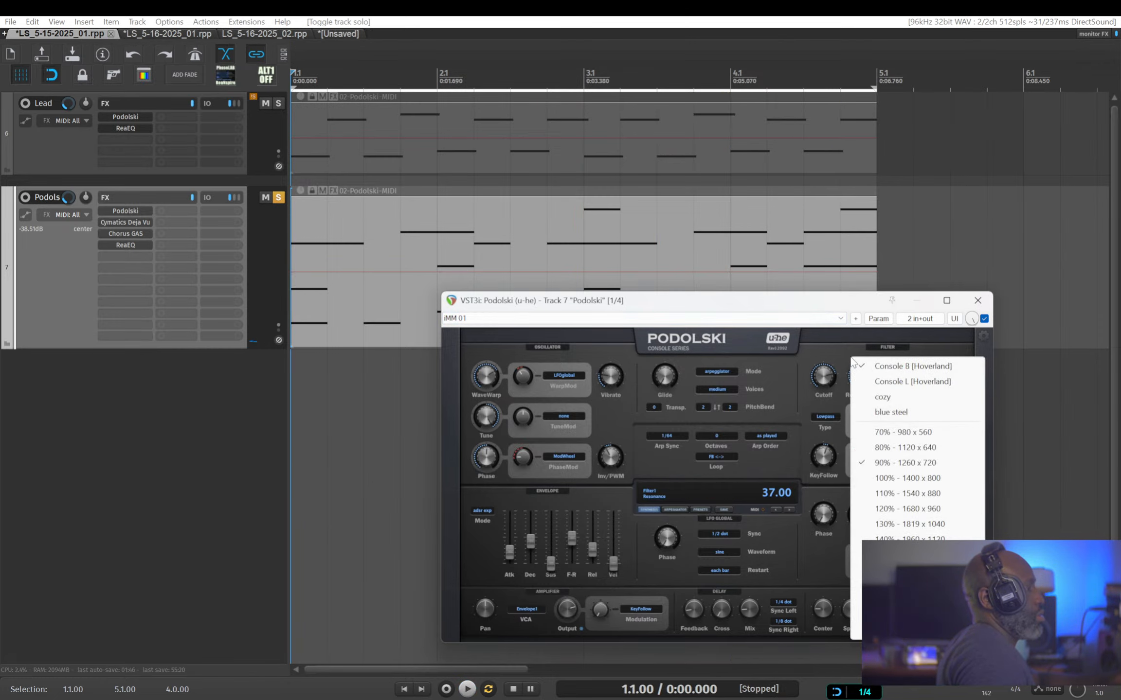
{"action": "left_click", "coordinate": [642, 295]}
{"action": "left_click_drag", "start_coordinate": [642, 295], "coordinate": [688, 258]}
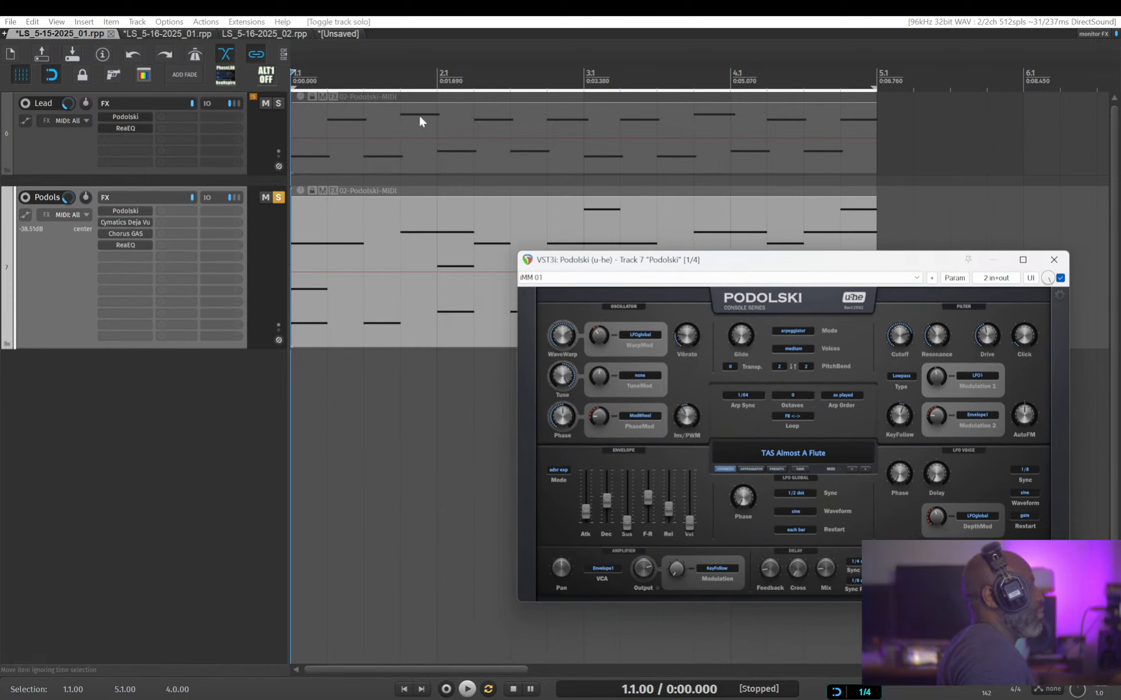
{"action": "left_click_drag", "start_coordinate": [688, 260], "coordinate": [469, 121]}
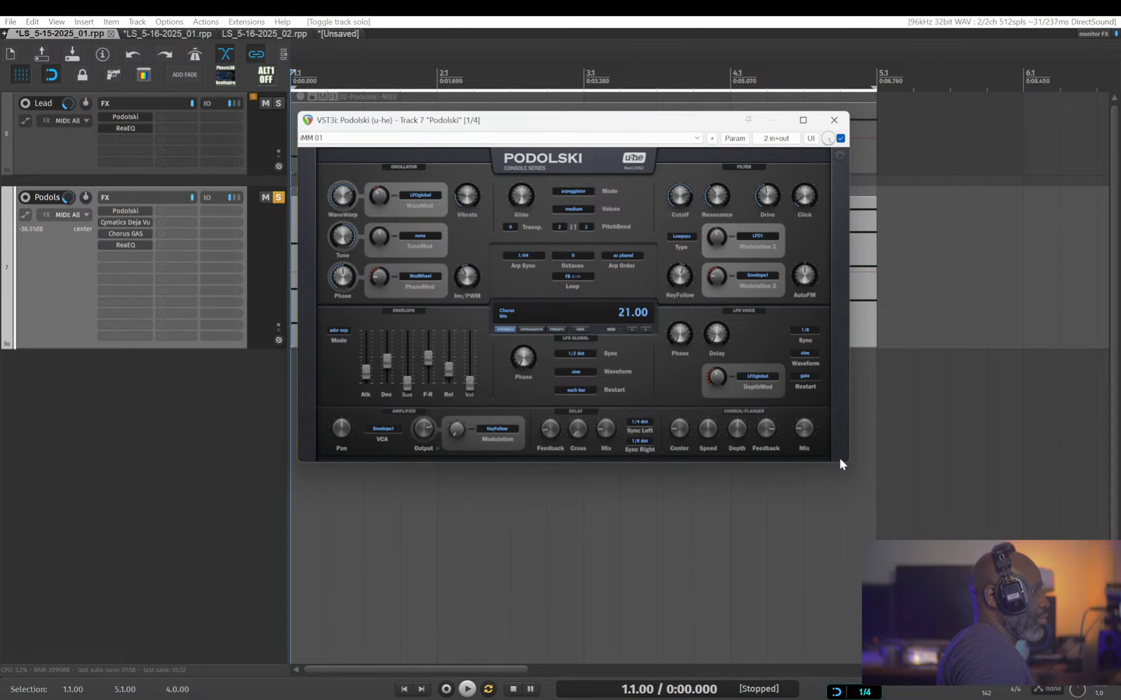
{"action": "left_click_drag", "start_coordinate": [845, 463], "coordinate": [846, 468]}
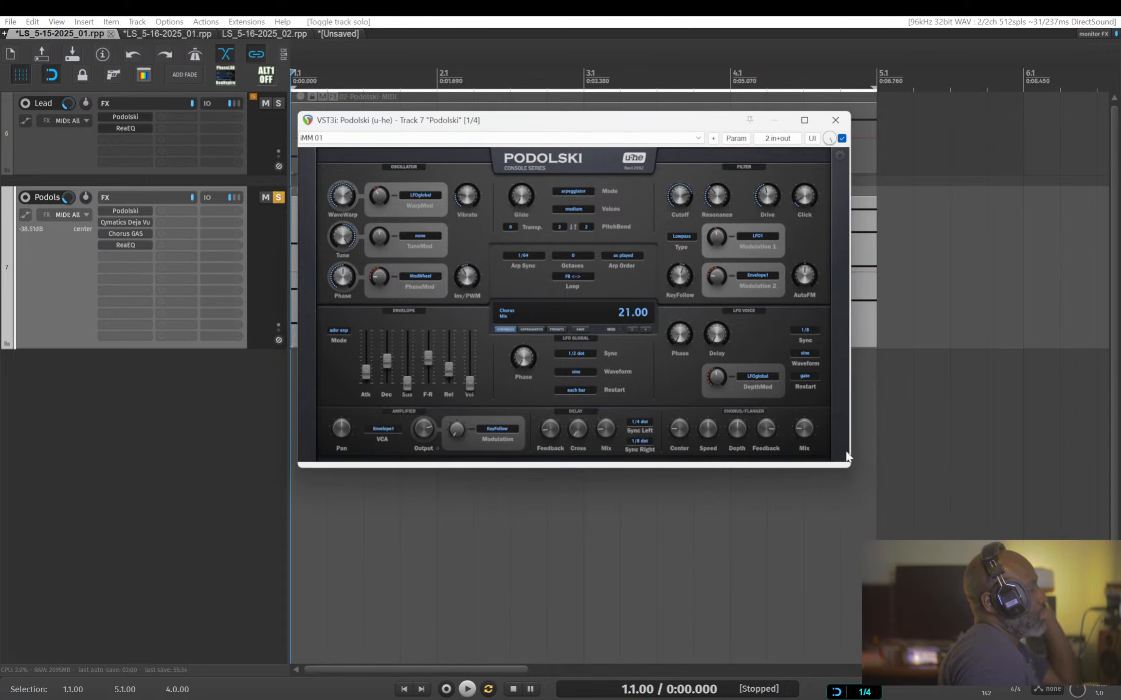
{"action": "right_click", "coordinate": [845, 447]}
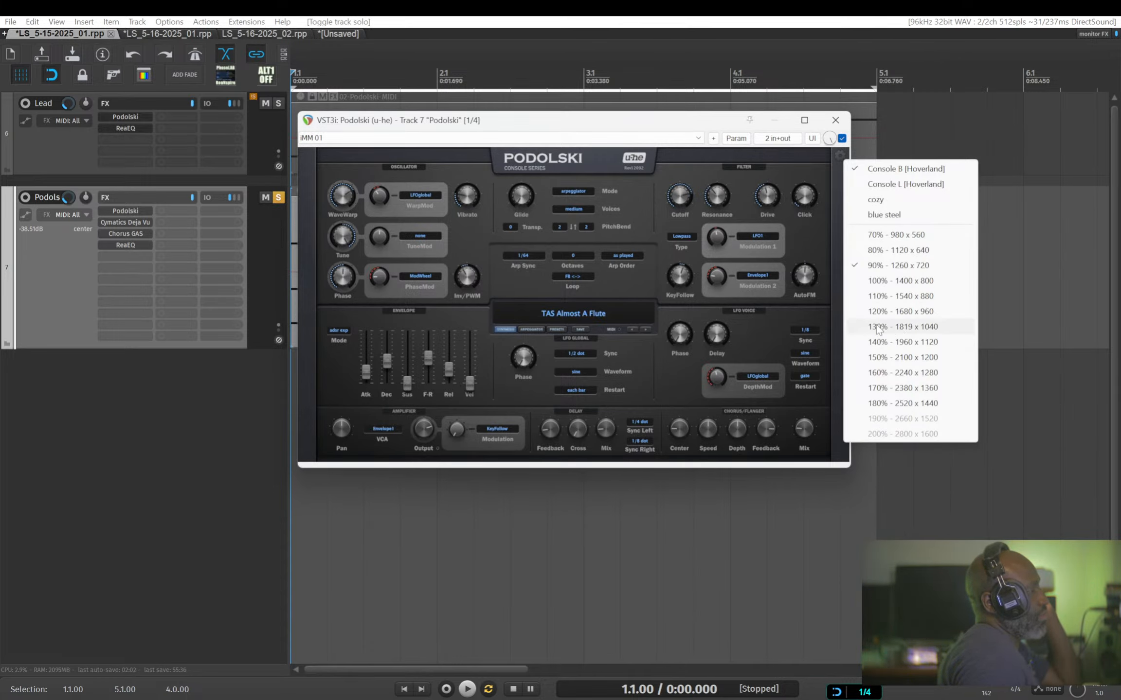
{"action": "left_click", "coordinate": [875, 360]}
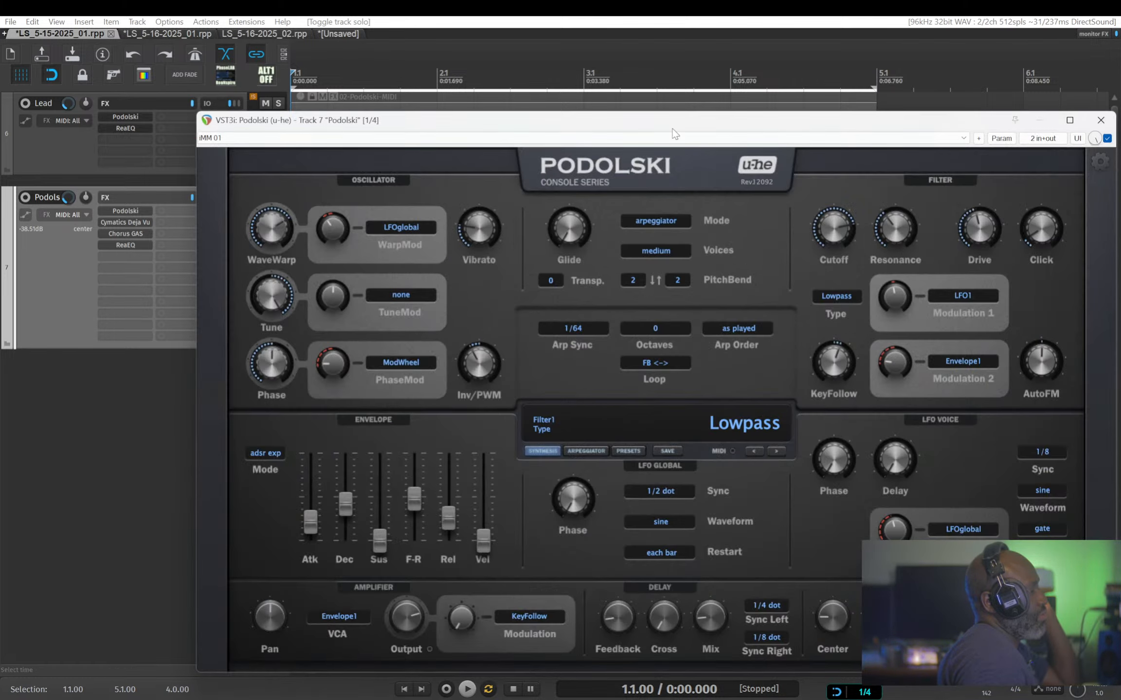
{"action": "left_click_drag", "start_coordinate": [673, 115], "coordinate": [634, 98]}
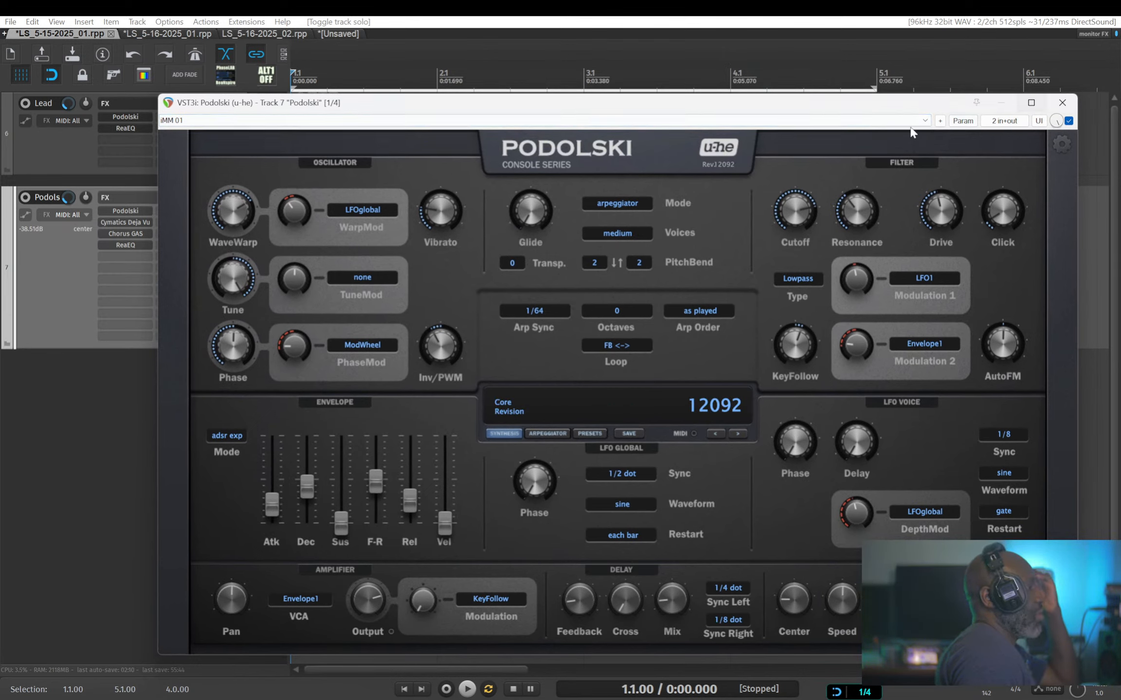
{"action": "left_click", "coordinate": [1062, 104]}
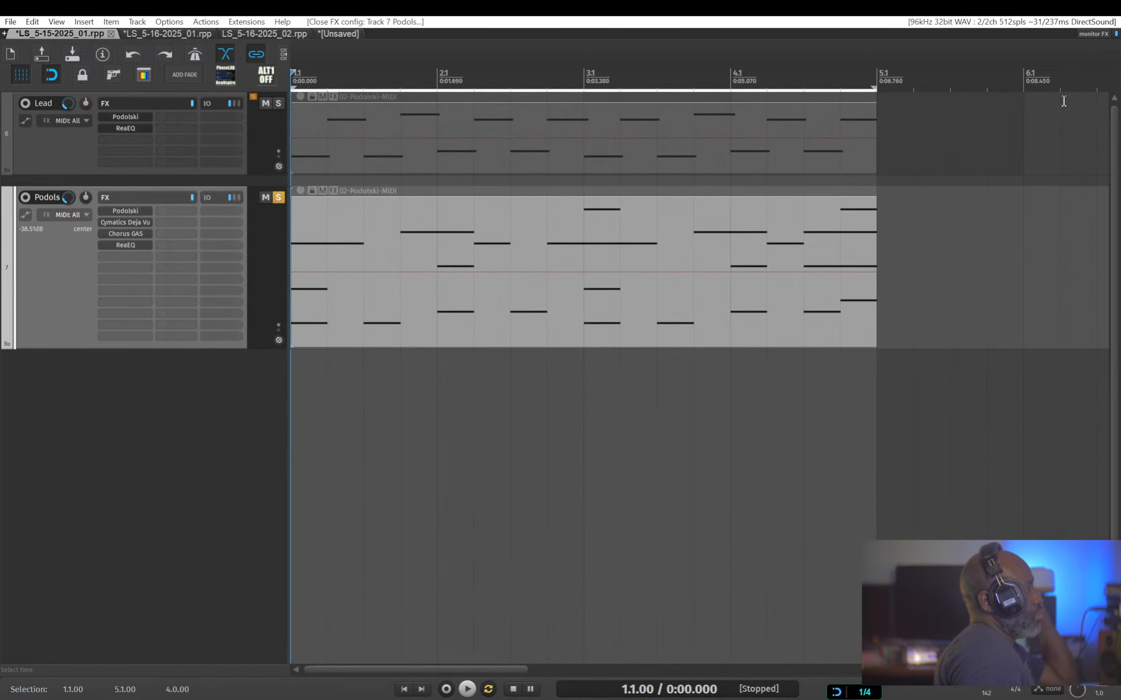
- Bypass the three effects after Podolski in track 7's FX chain and scale the synth interface to 120% during playback
{"action": "left_click", "coordinate": [140, 208]}
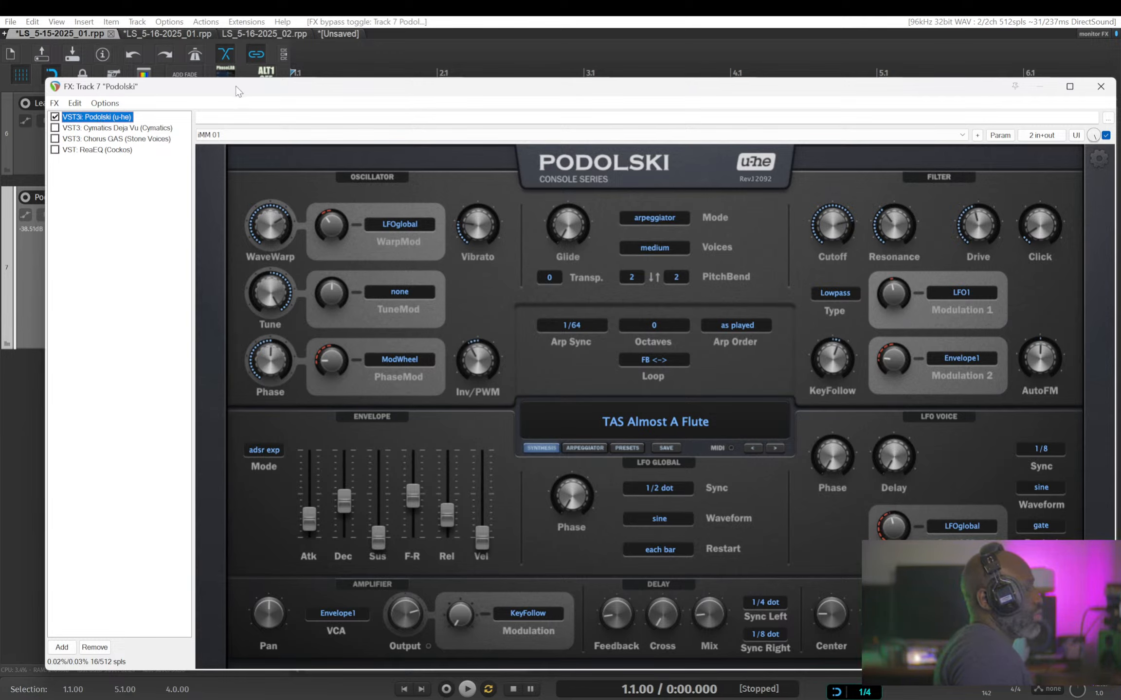
{"action": "key", "text": "space"}
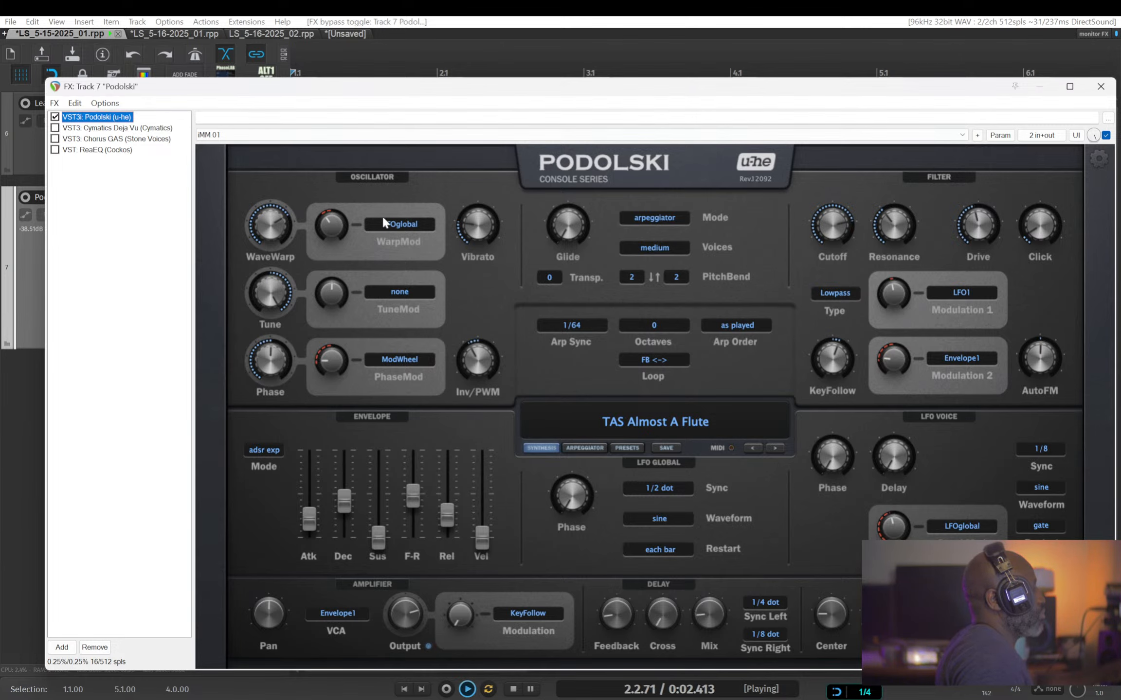
{"action": "right_click", "coordinate": [467, 189]}
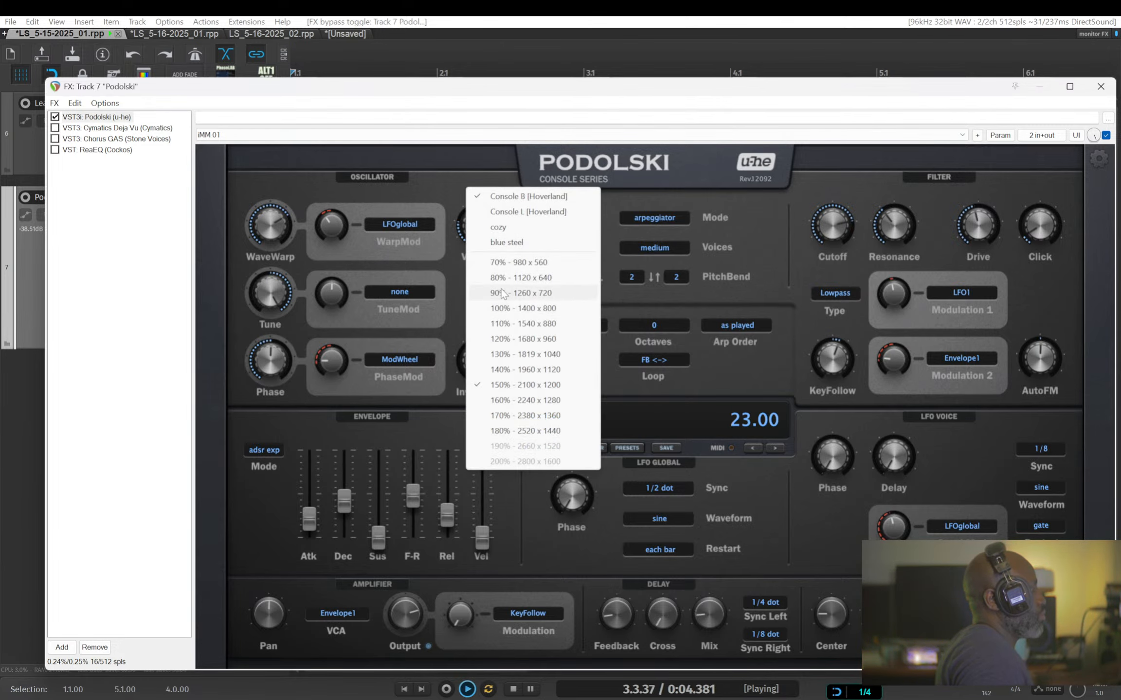
{"action": "left_click", "coordinate": [524, 340]}
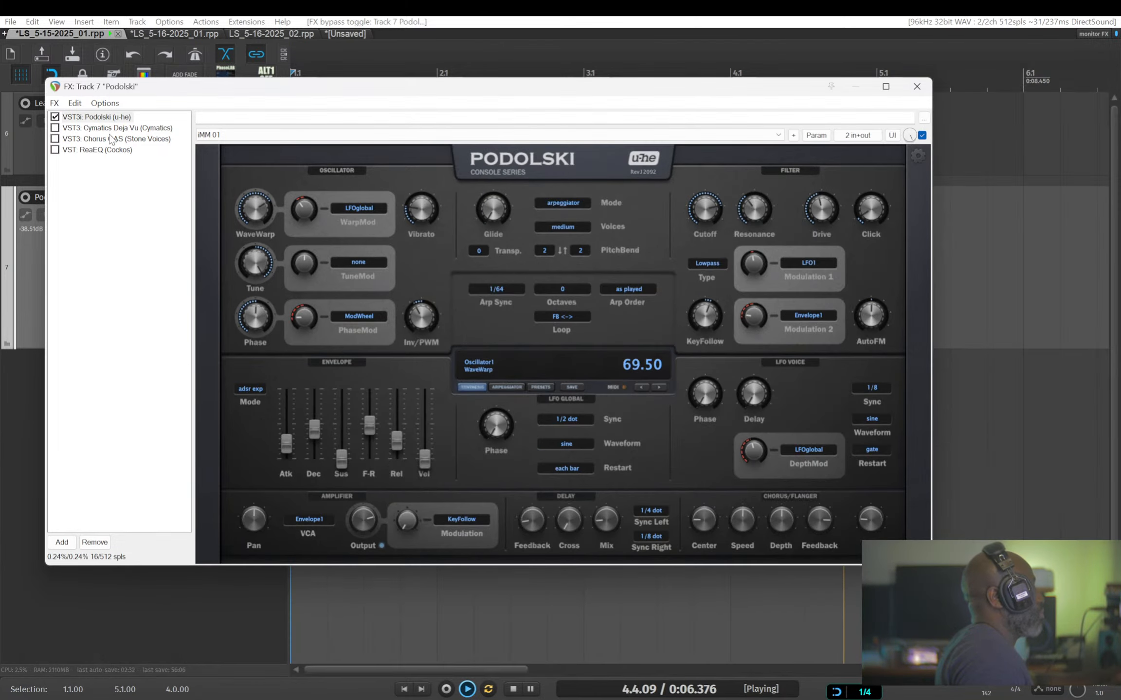
{"action": "key", "text": "space"}
- Examine the Cymatics Deja Vu and Chorus GAS settings in track 7's FX chain, leaving both effects bypassed
{"action": "left_click_drag", "start_coordinate": [159, 88], "coordinate": [300, 91]}
{"action": "left_click", "coordinate": [275, 130]}
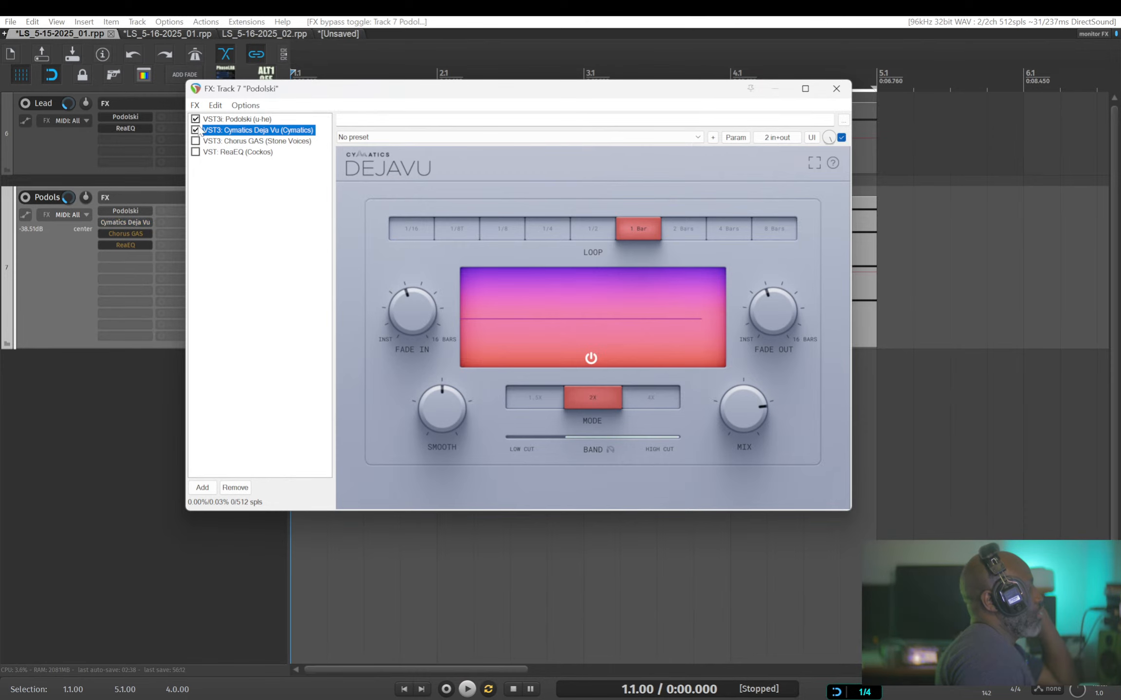
{"action": "double_click", "coordinate": [221, 141]}
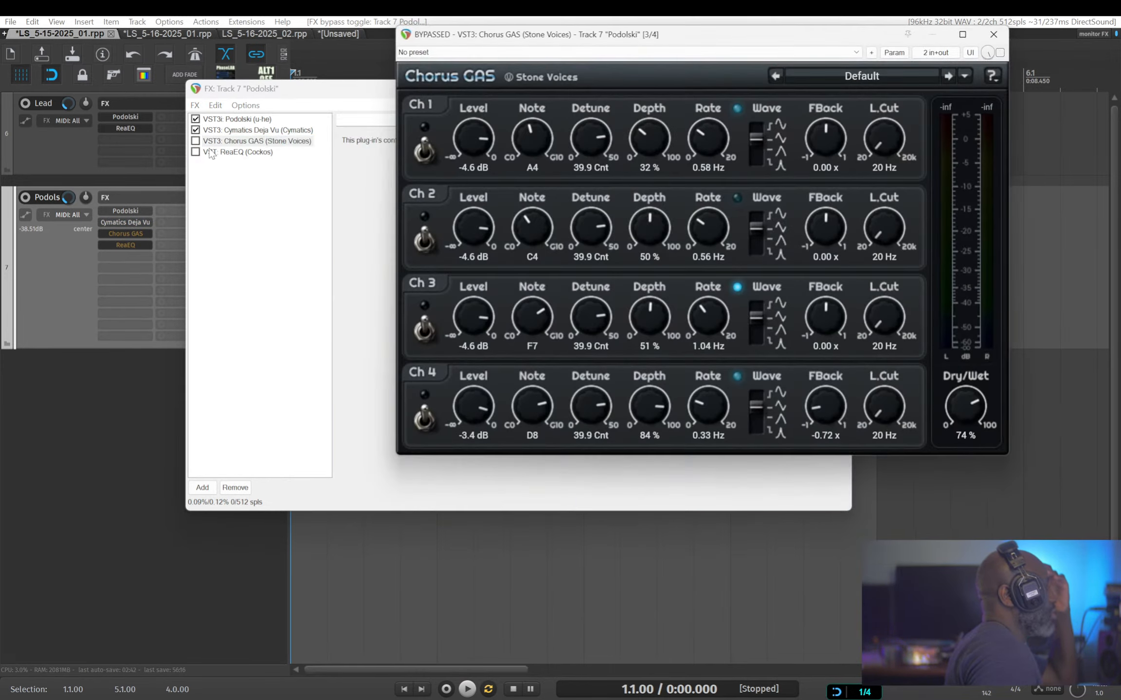
{"action": "left_click", "coordinate": [993, 36]}
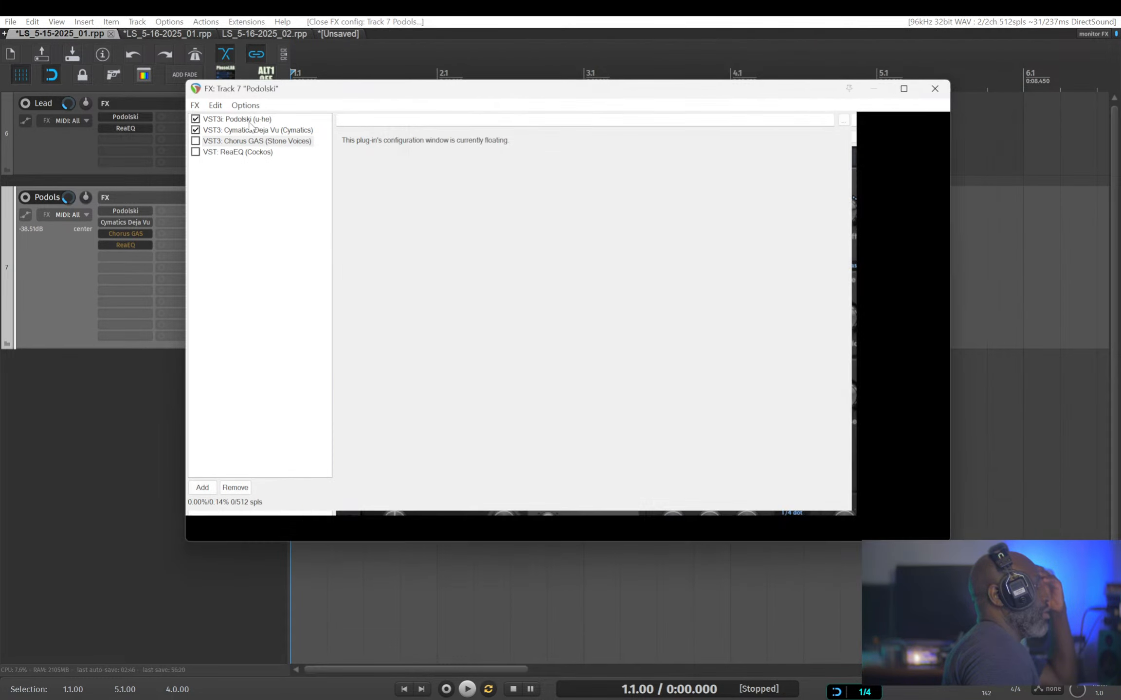
{"action": "left_click", "coordinate": [195, 145]}
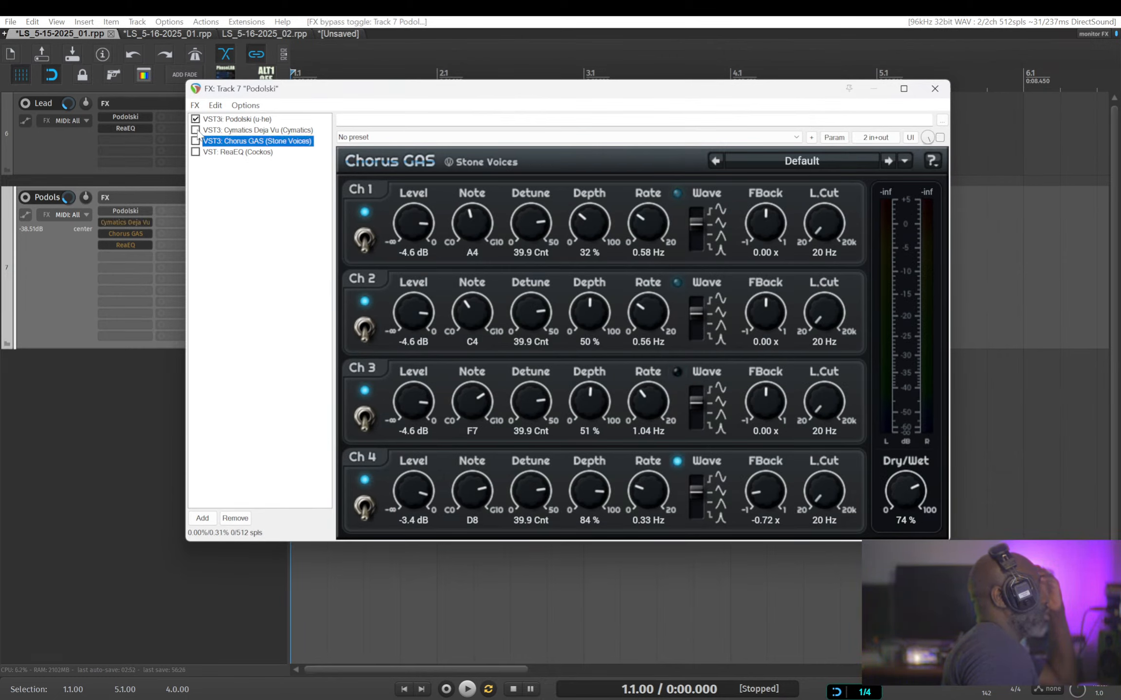
{"action": "left_click_drag", "start_coordinate": [298, 90], "coordinate": [395, 158]}
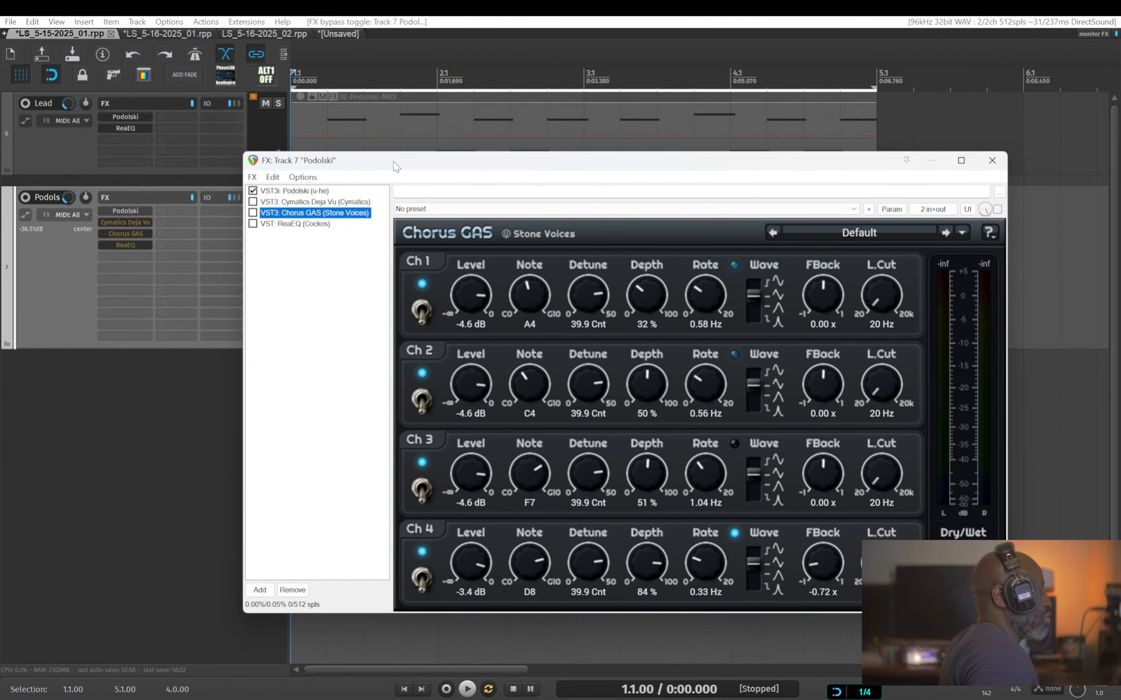
- During playback, enable Cymatics Deja Vu, Chorus GAS and ReaEQ one after another in track 7's FX chain
{"action": "key", "text": "space"}
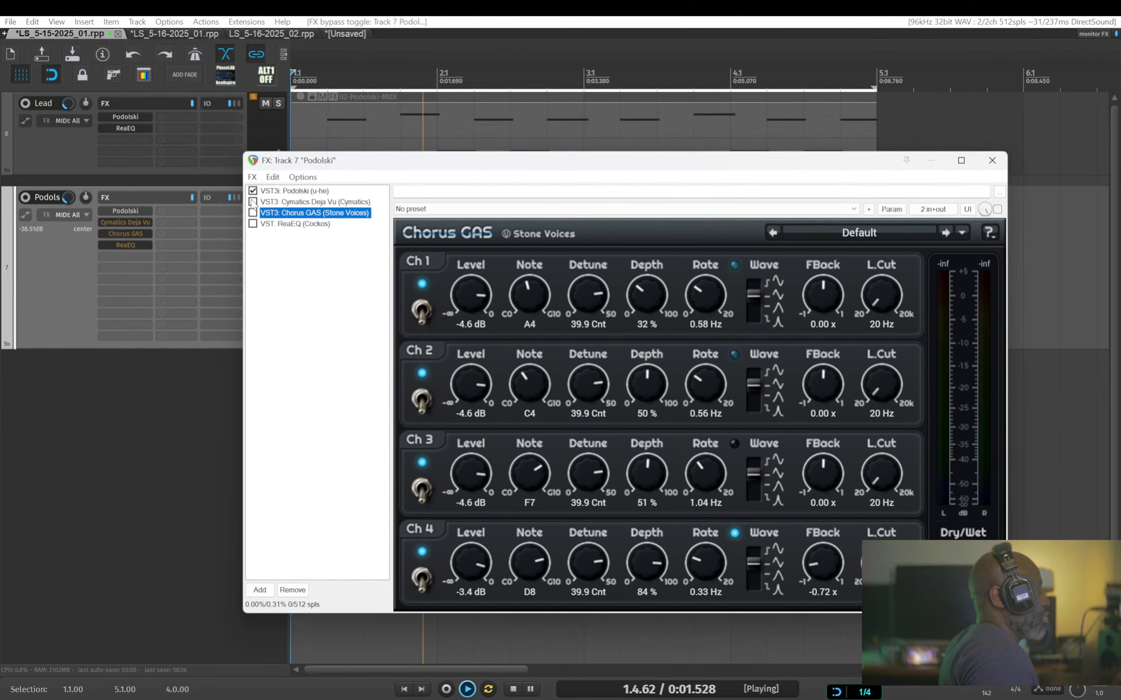
{"action": "left_click", "coordinate": [275, 203]}
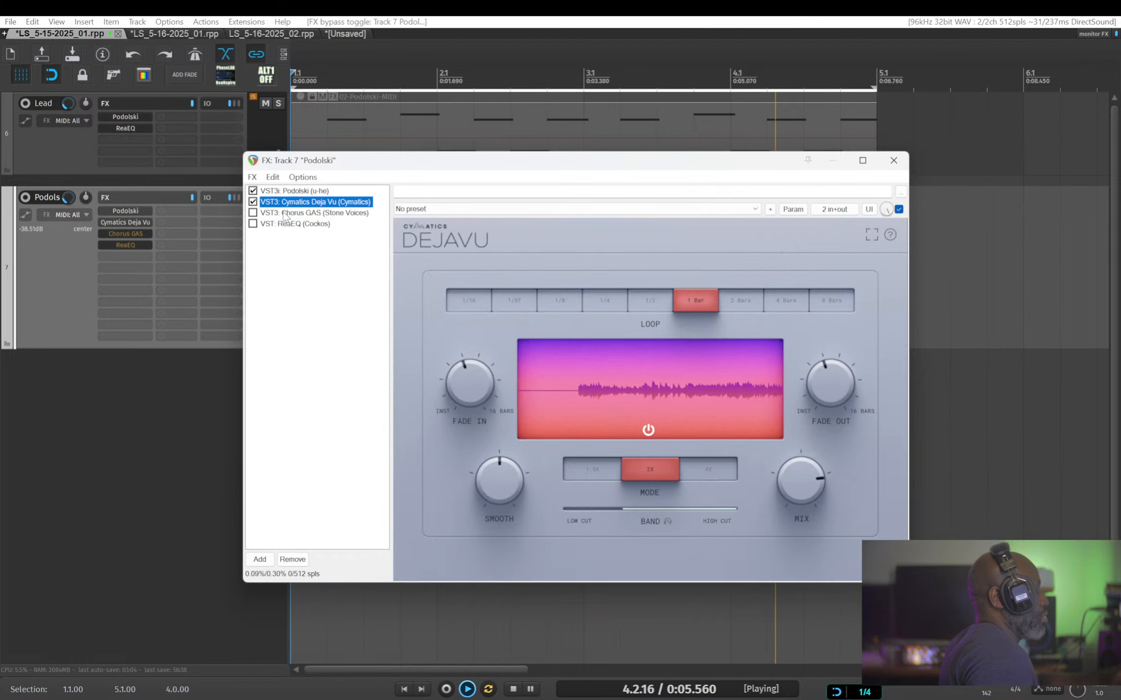
{"action": "left_click", "coordinate": [255, 214]}
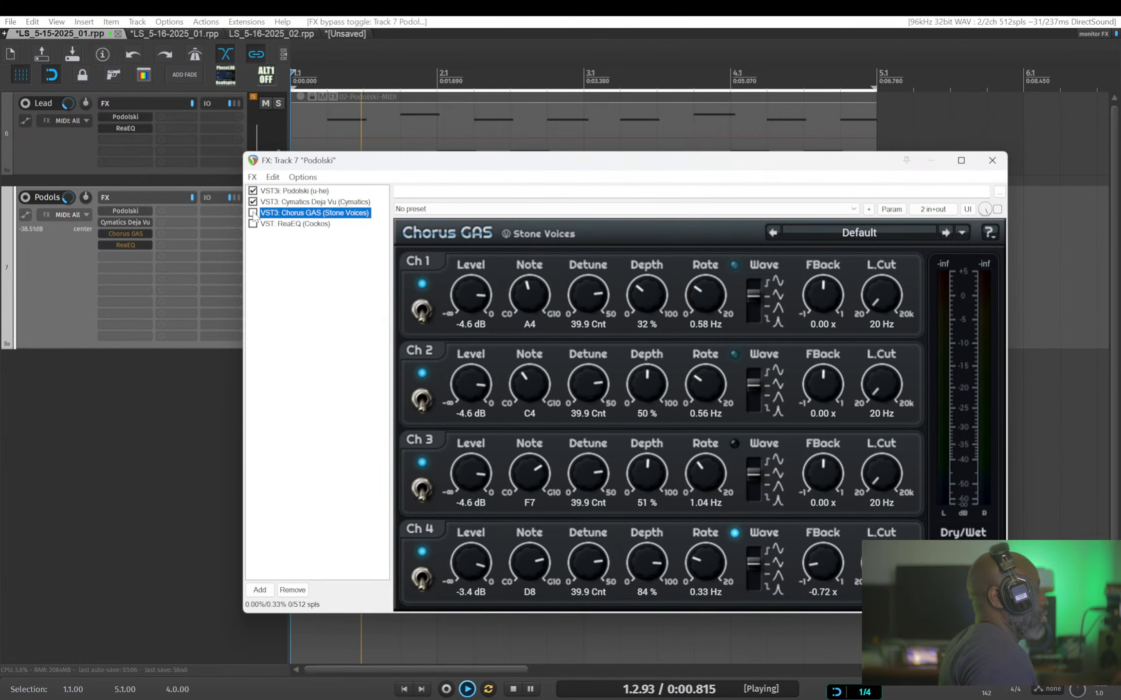
{"action": "left_click", "coordinate": [253, 212]}
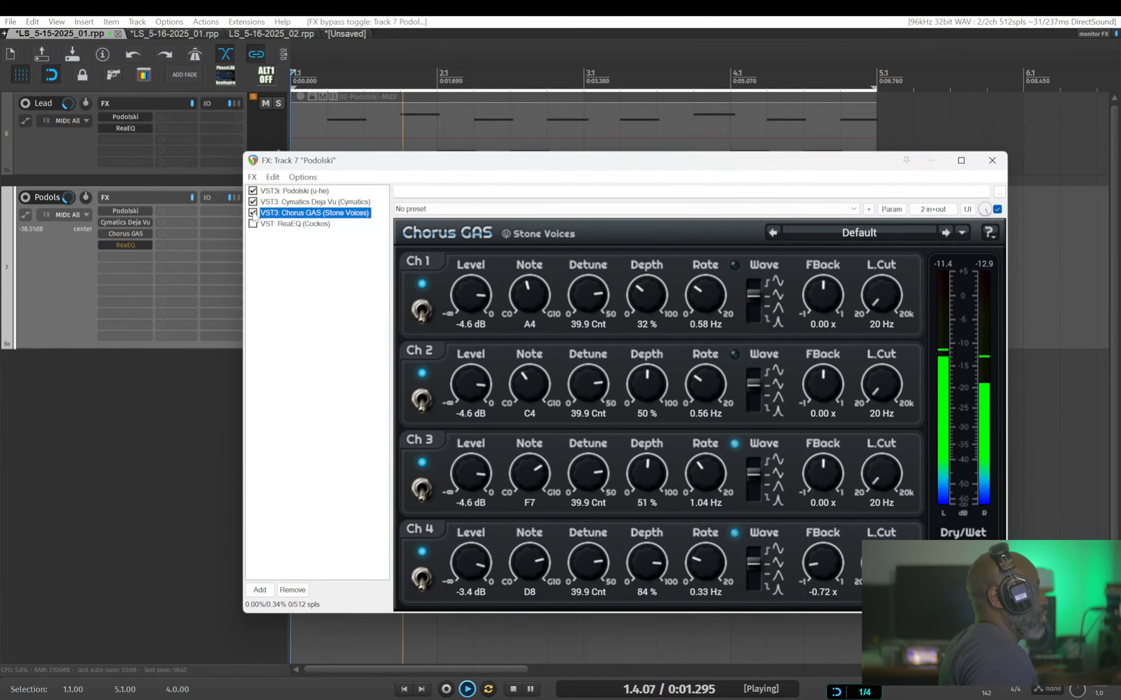
{"action": "left_click", "coordinate": [277, 224]}
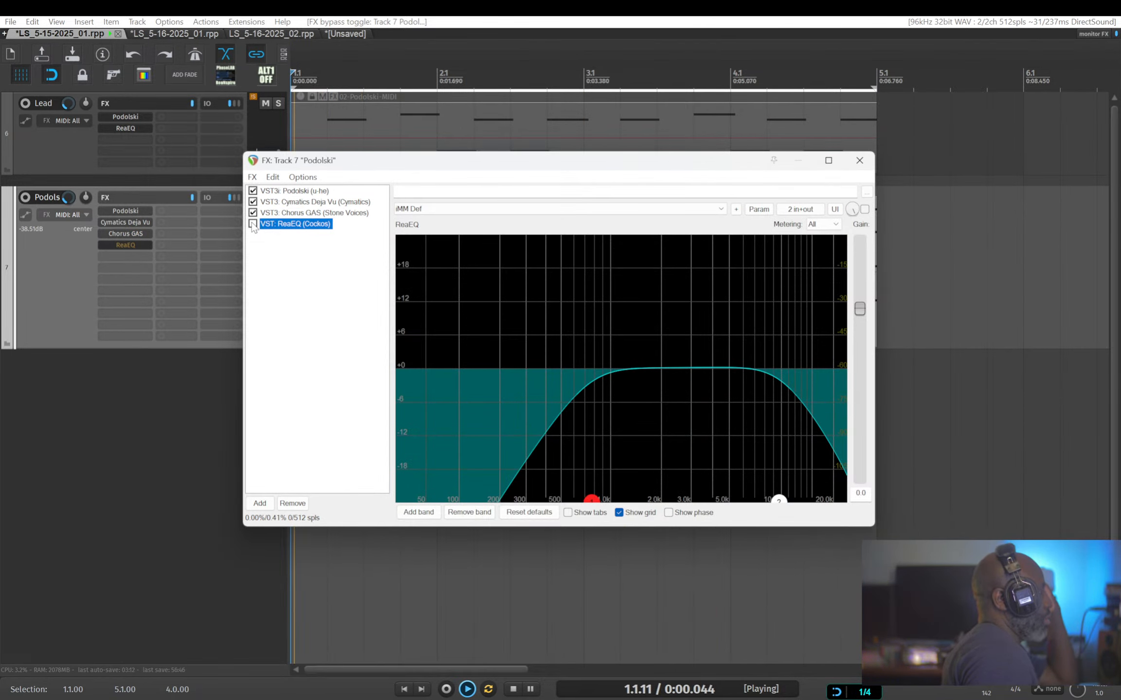
{"action": "left_click", "coordinate": [253, 224]}
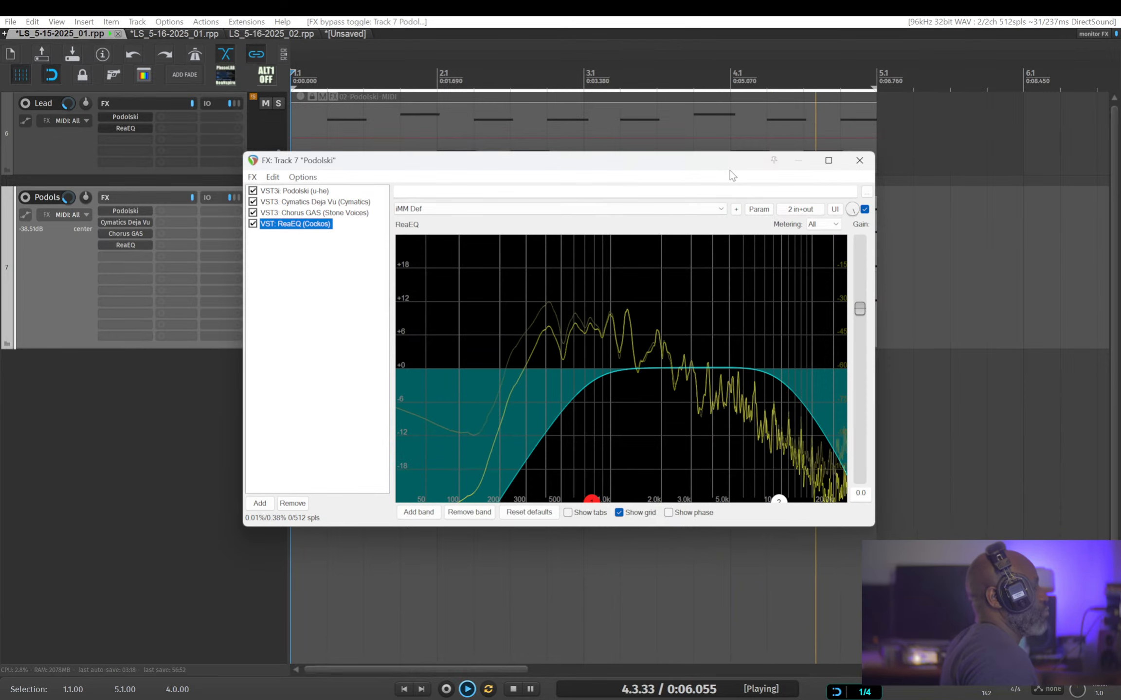
- Stop playback, switch to the LS_5-16-2025_01.rpp project and play its soloed Podolski track from bar 17
{"action": "key", "text": "space"}
{"action": "left_click", "coordinate": [162, 34]}
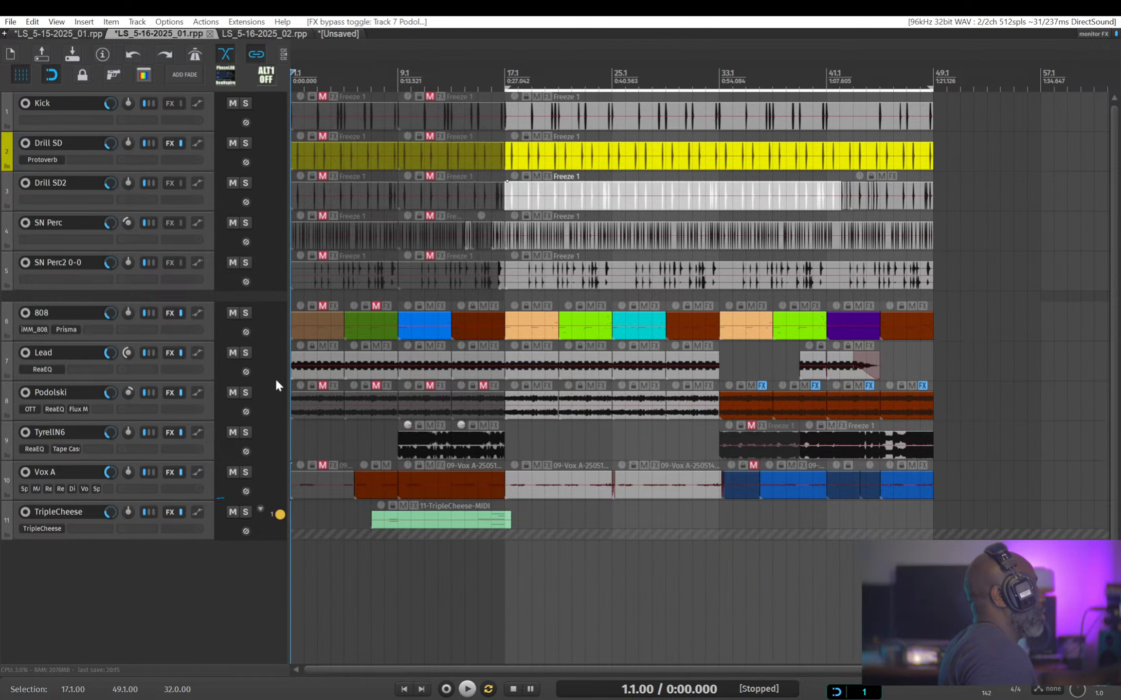
{"action": "left_click", "coordinate": [245, 392]}
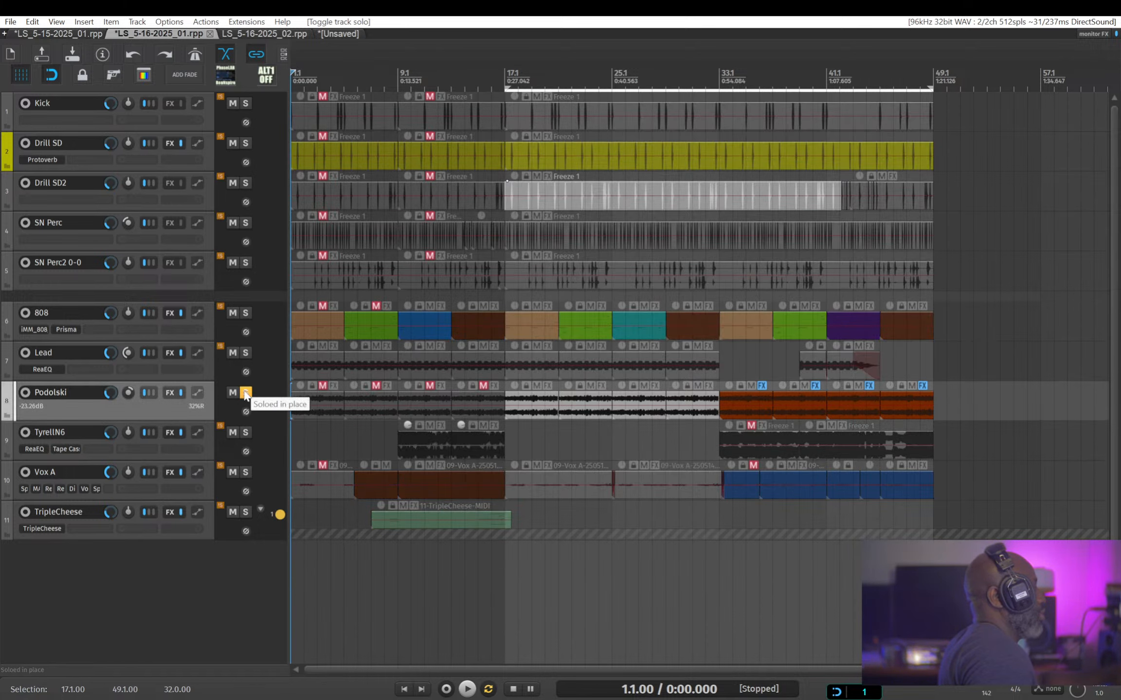
{"action": "left_click", "coordinate": [505, 72]}
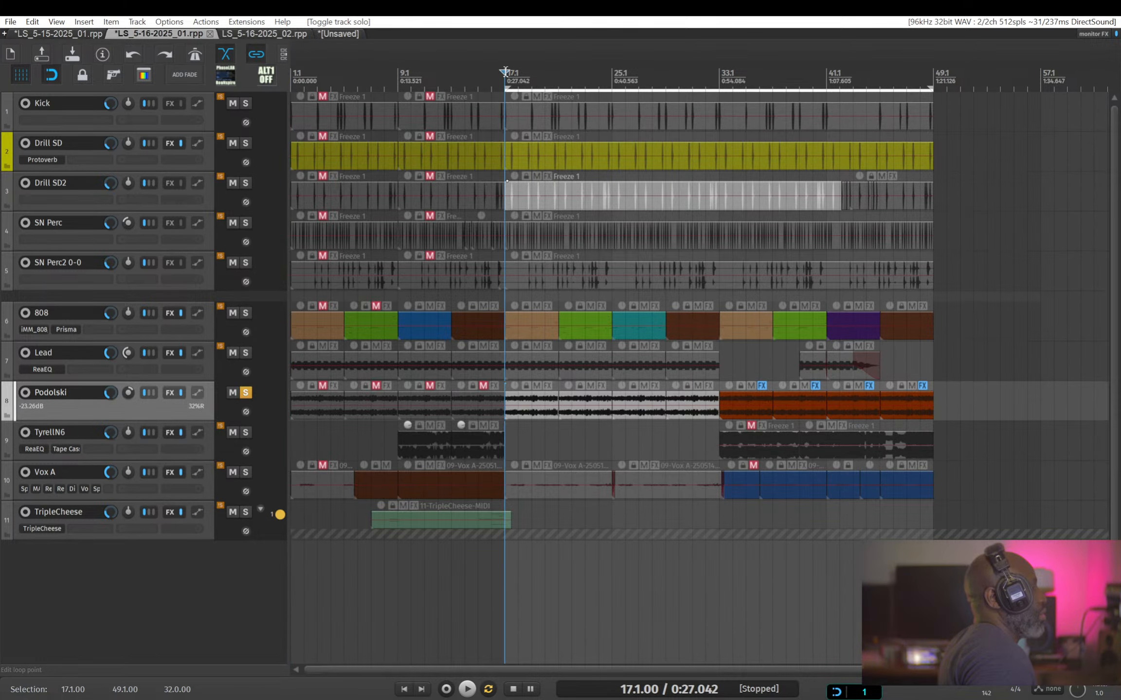
{"action": "key", "text": "space"}
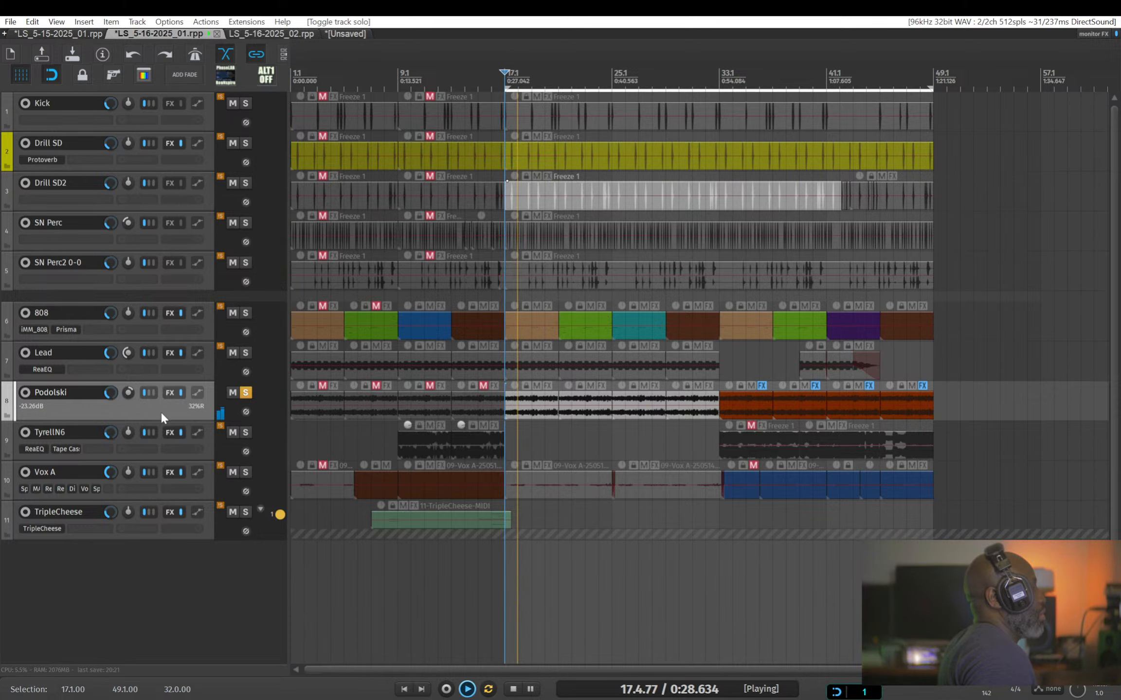
{"action": "key", "text": "space"}
- Make the Podolski track taller and view its OTT, ReaEQ and Flux Mini 2 effects
{"action": "left_click_drag", "start_coordinate": [161, 421], "coordinate": [160, 486]}
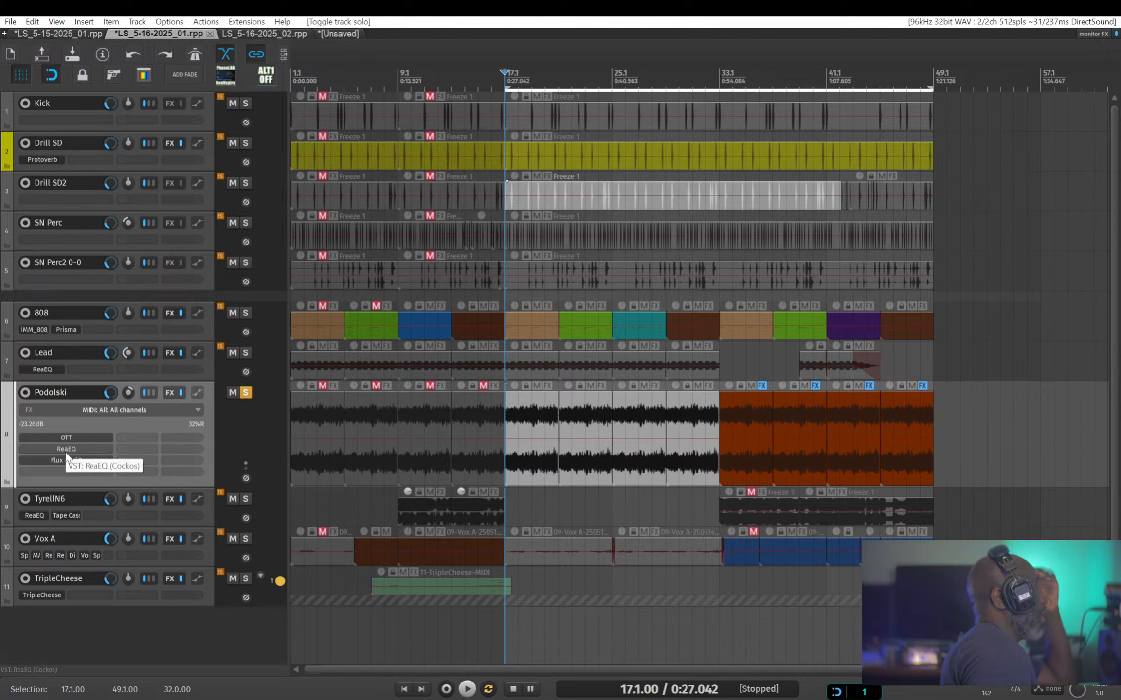
{"action": "left_click", "coordinate": [85, 437]}
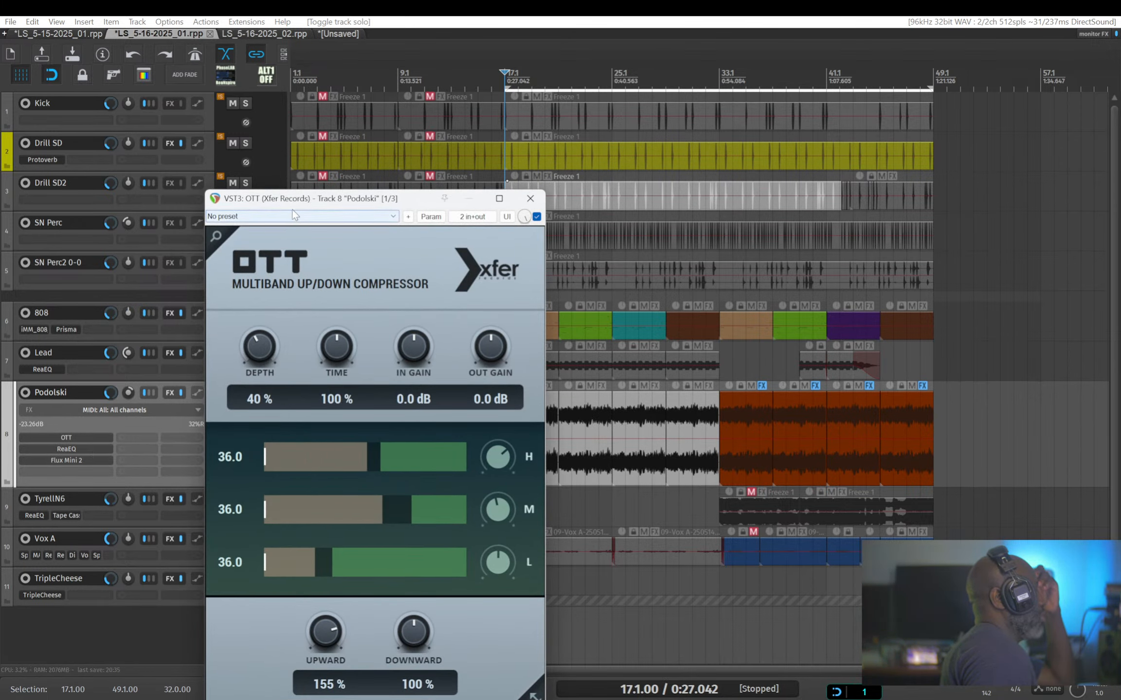
{"action": "double_click", "coordinate": [294, 200]}
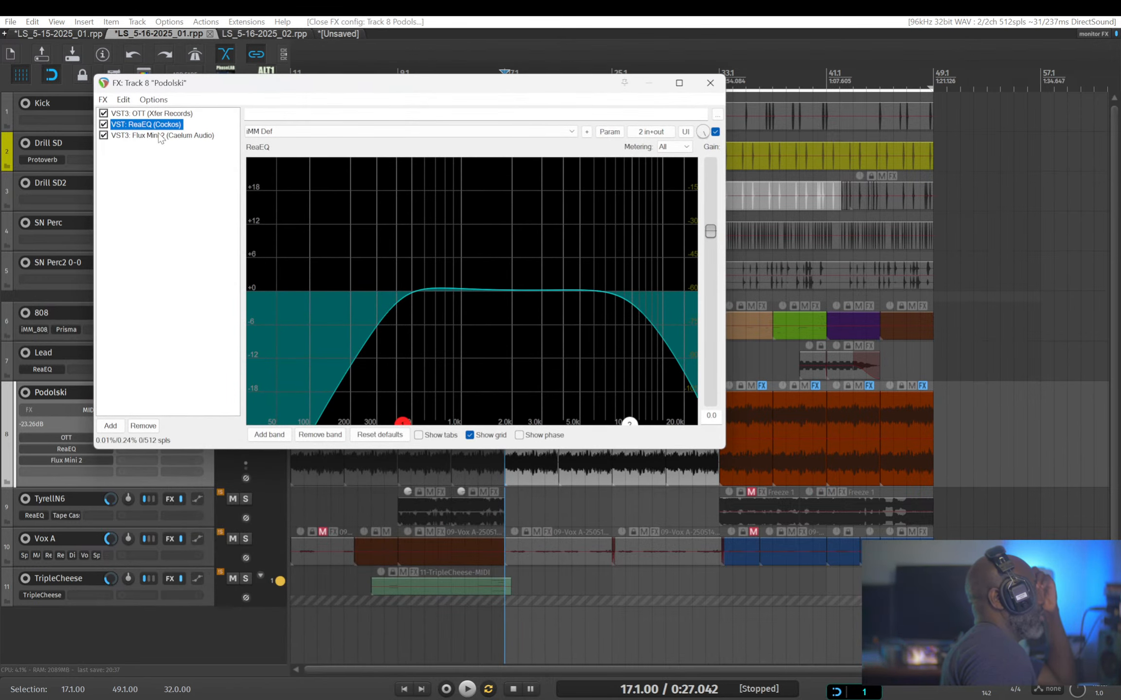
{"action": "left_click", "coordinate": [163, 136]}
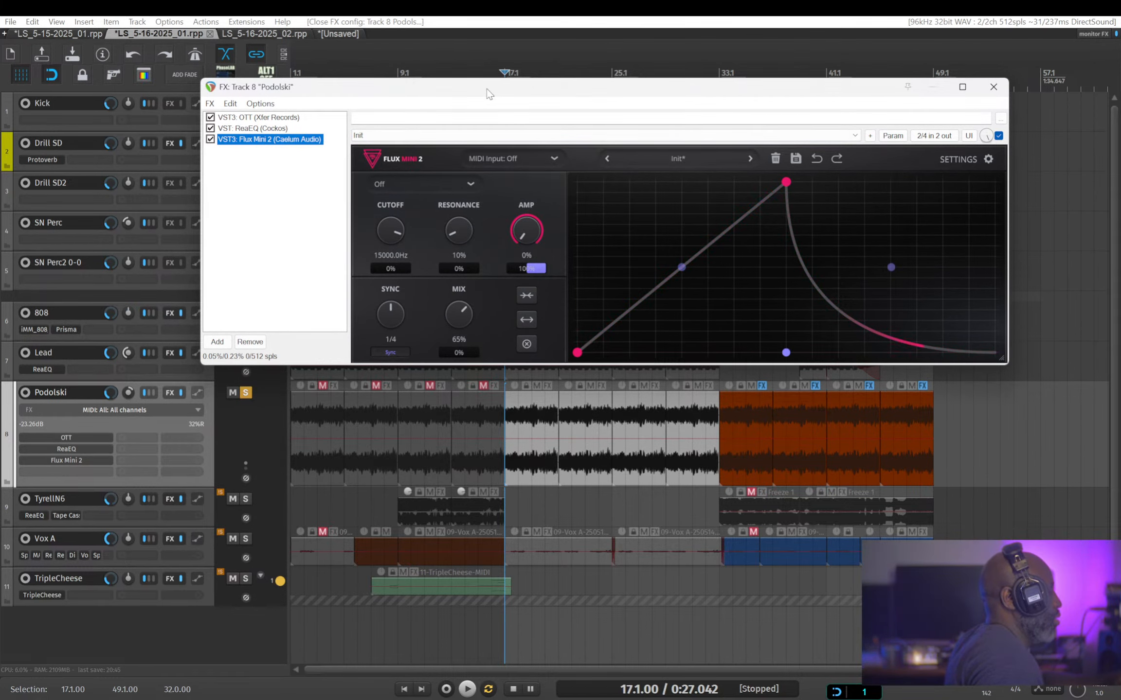
- Play the soloed Podolski track with Flux Mini 2 in view, and close the FX window after listening
{"action": "key", "text": "space"}
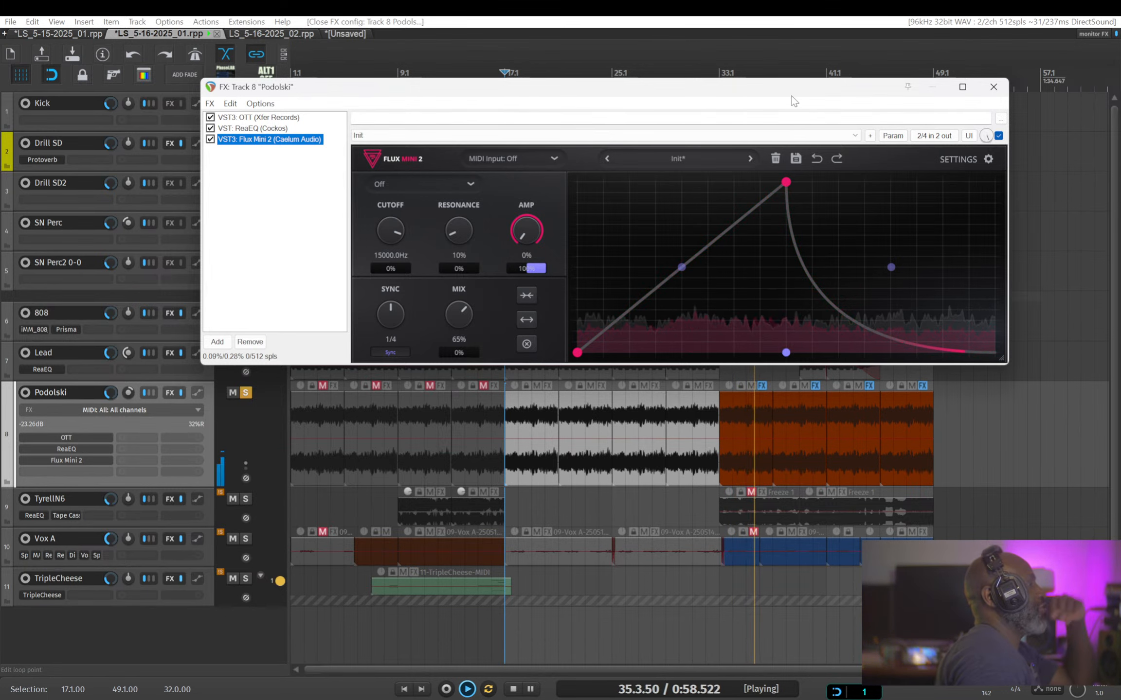
{"action": "left_click_drag", "start_coordinate": [794, 85], "coordinate": [777, 75]}
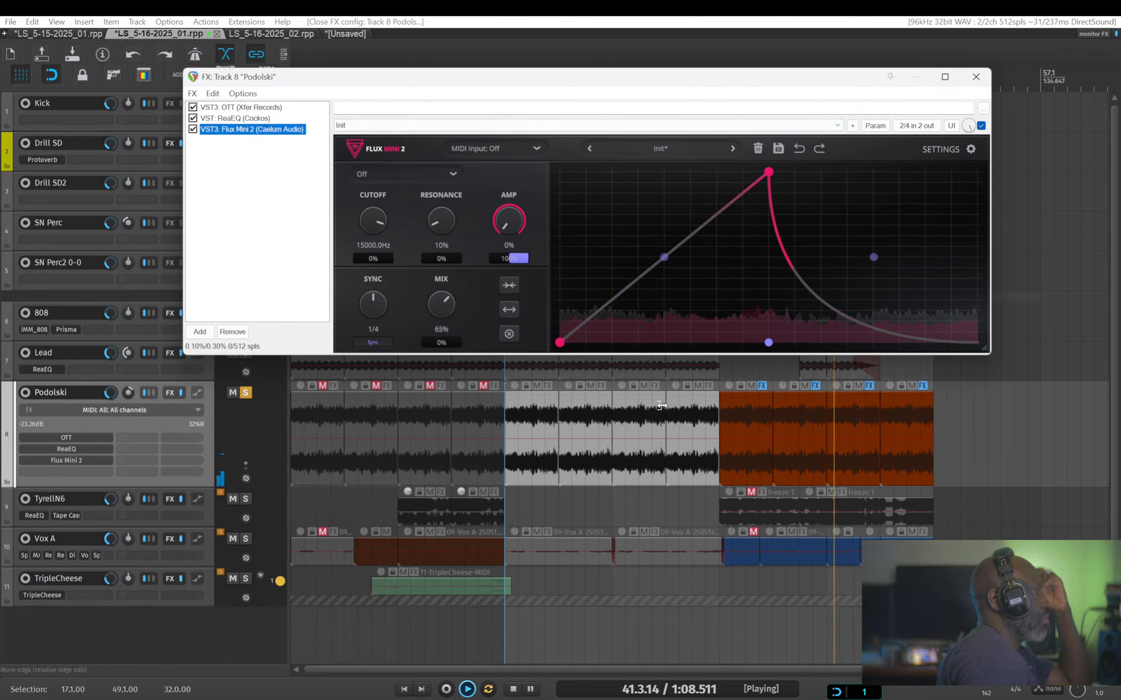
{"action": "left_click", "coordinate": [666, 378]}
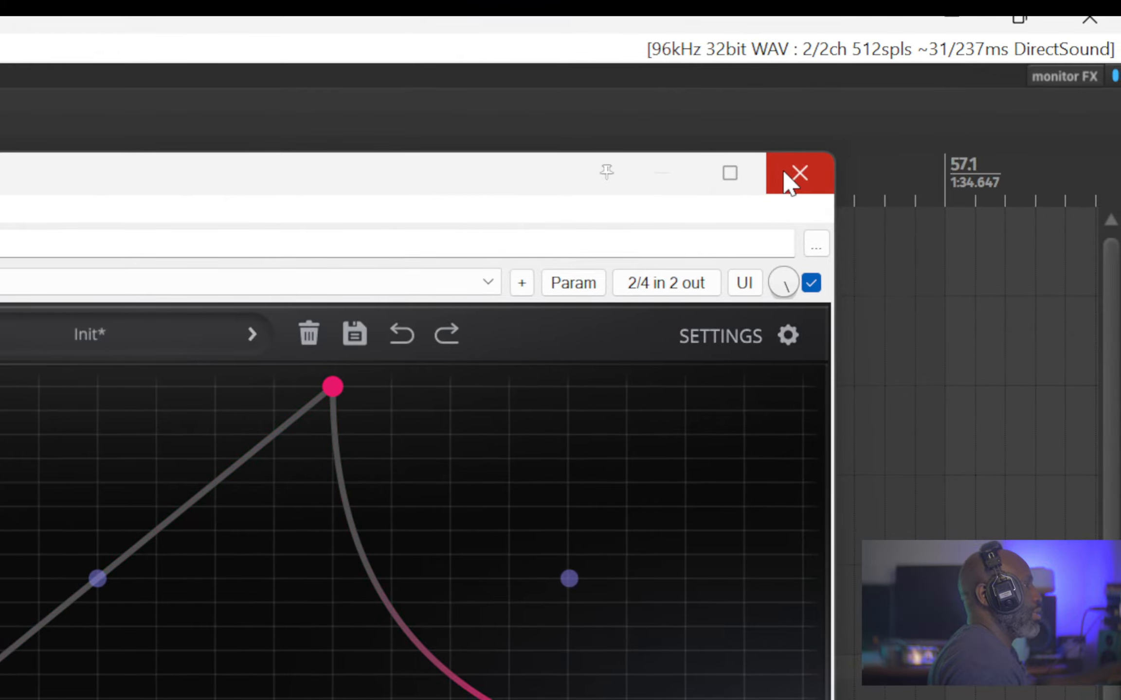
{"action": "left_click", "coordinate": [795, 177]}
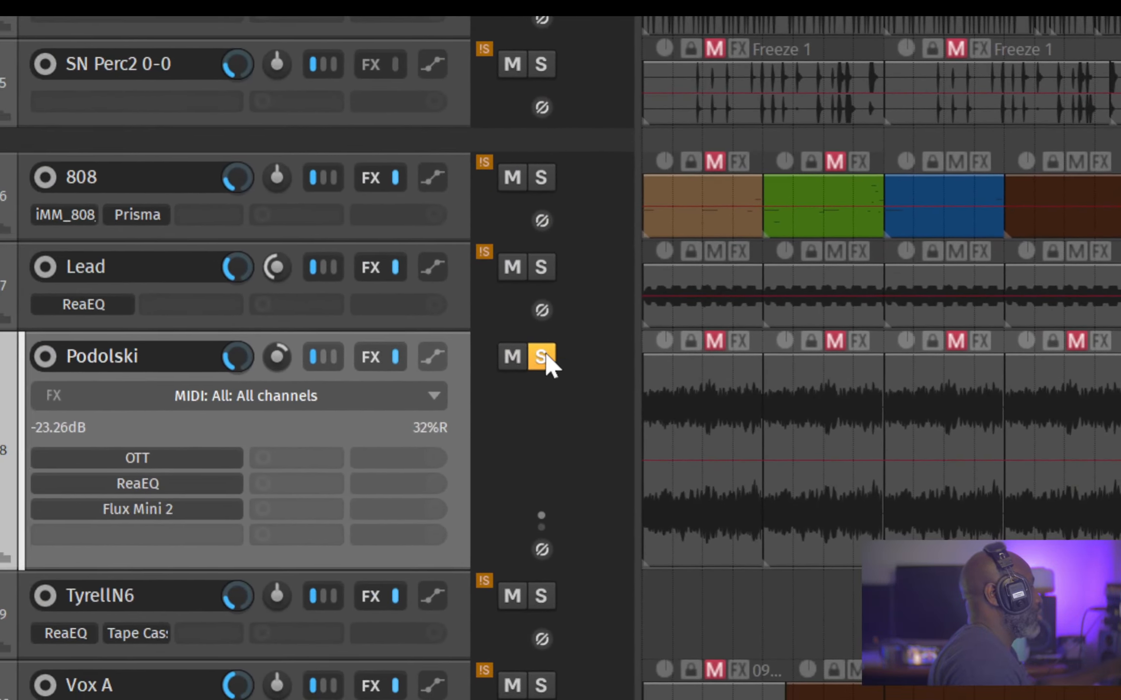
- Unsolo the Podolski track and make the Lead track above it taller
{"action": "left_click", "coordinate": [551, 354]}
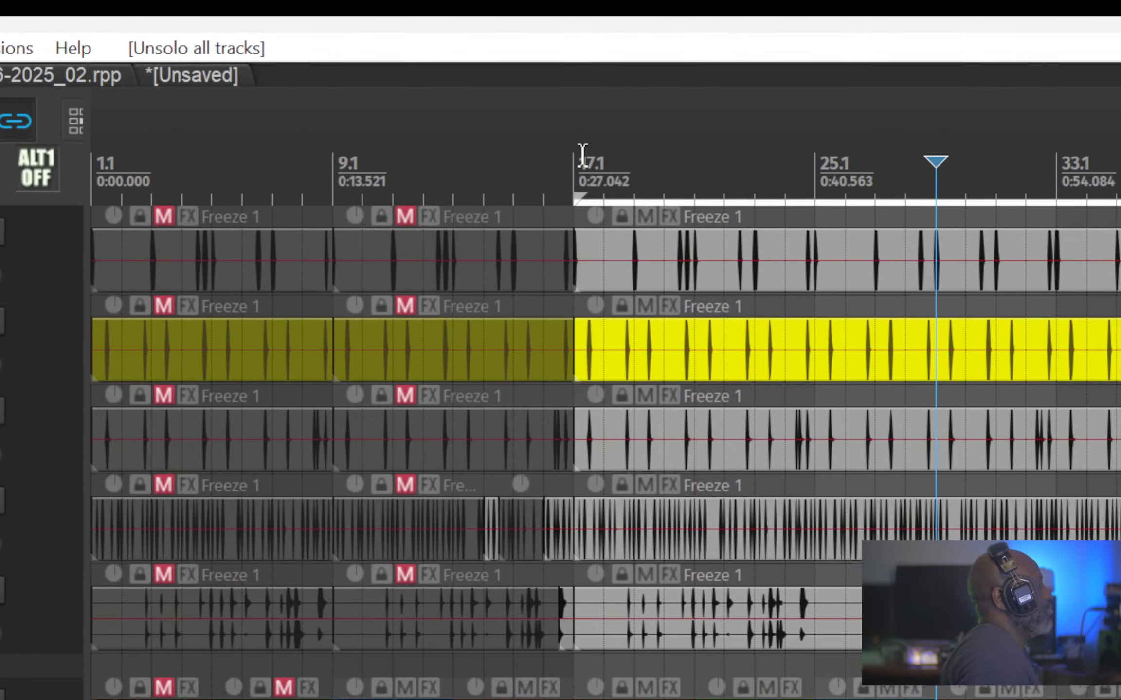
{"action": "left_click", "coordinate": [674, 152]}
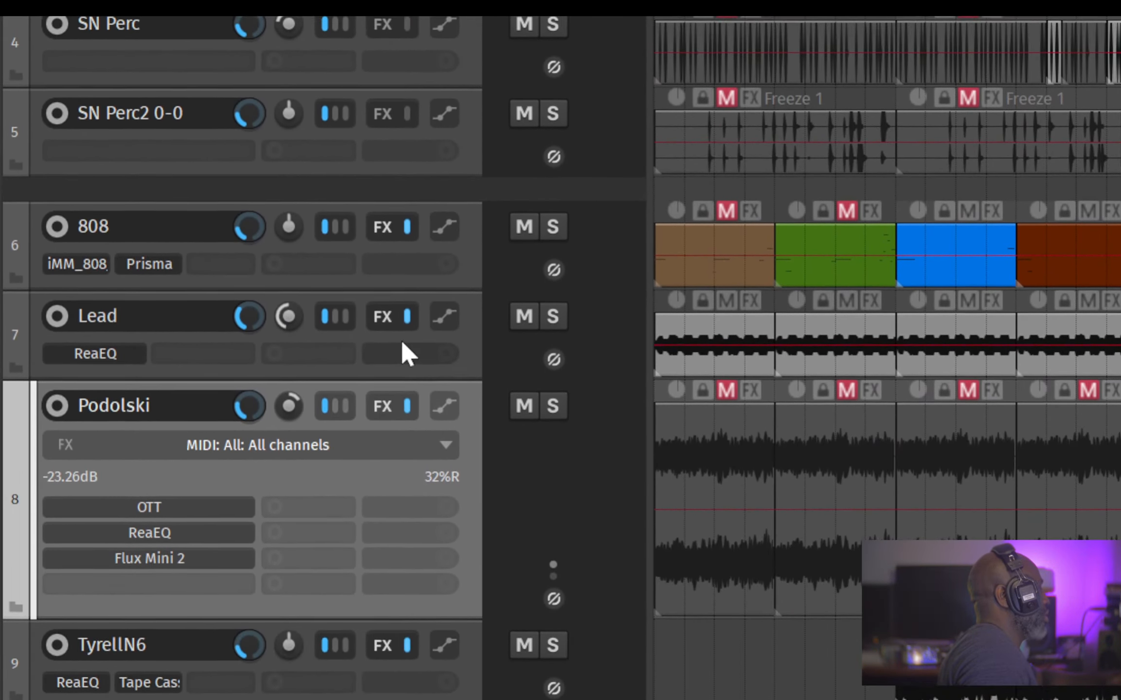
{"action": "left_click_drag", "start_coordinate": [418, 385], "coordinate": [420, 501]}
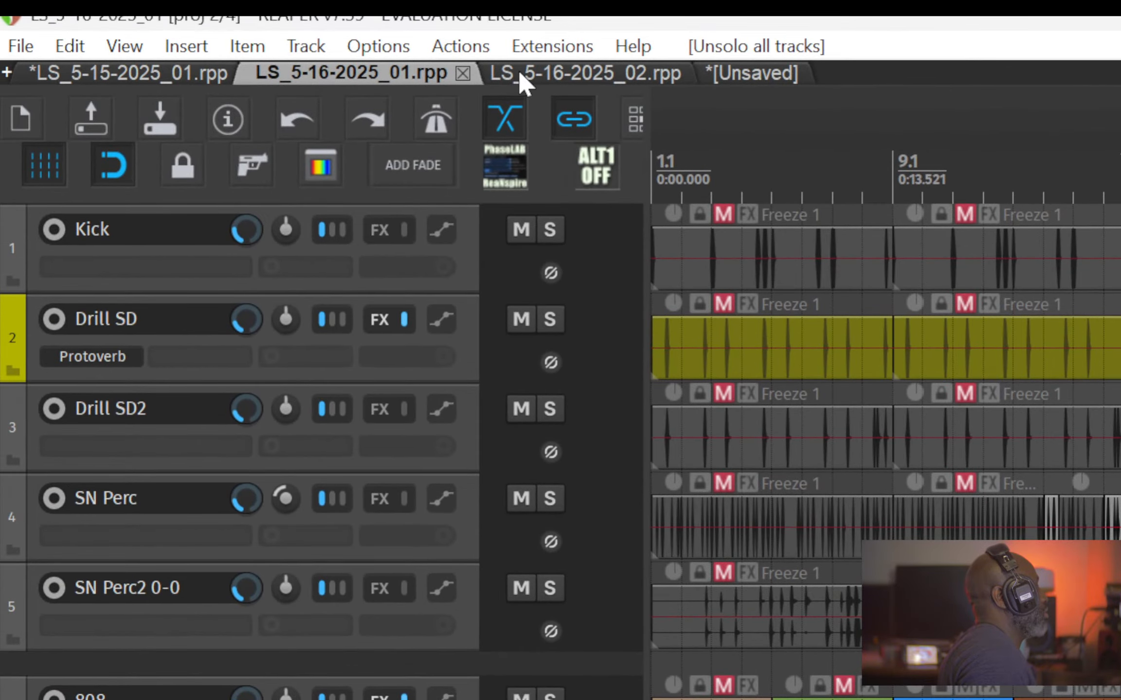
- In the LS_5-16-2025_02.rpp project, solo the Lead track and play it briefly
{"action": "left_click", "coordinate": [518, 66]}
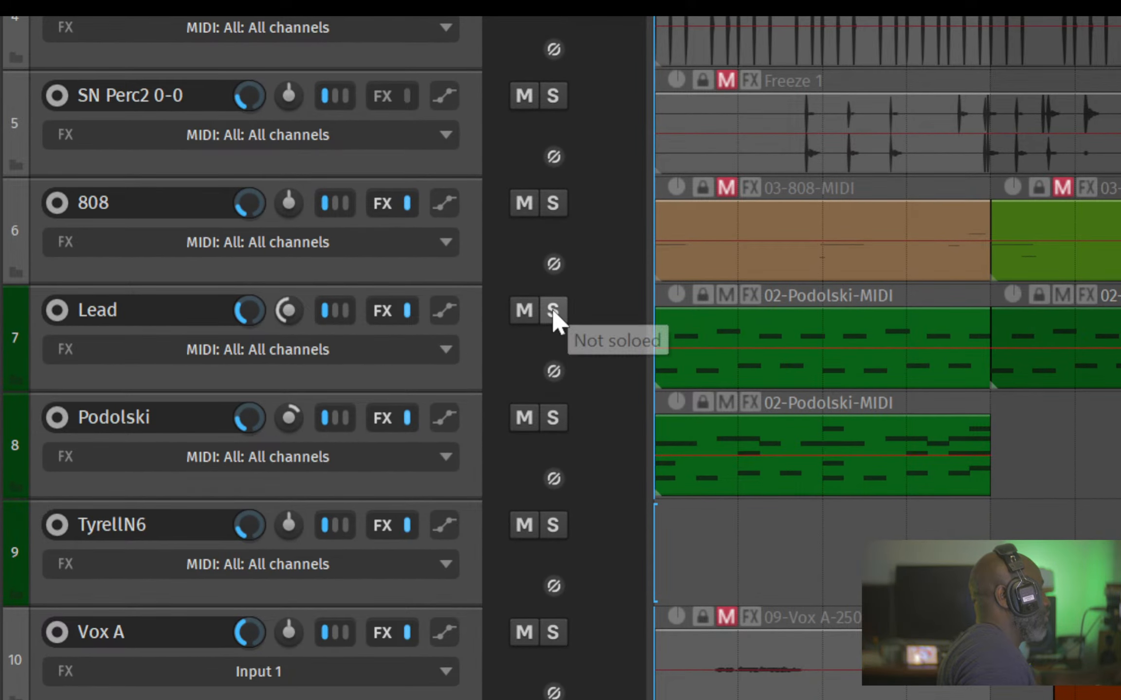
{"action": "left_click", "coordinate": [551, 310]}
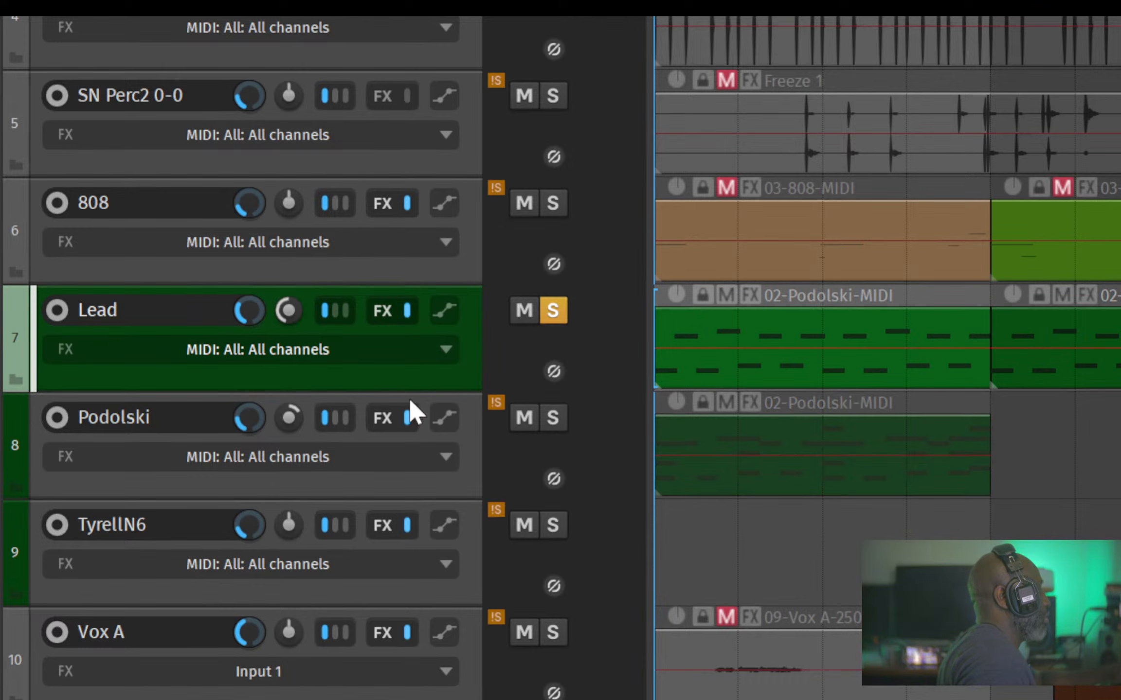
{"action": "key", "text": "space"}
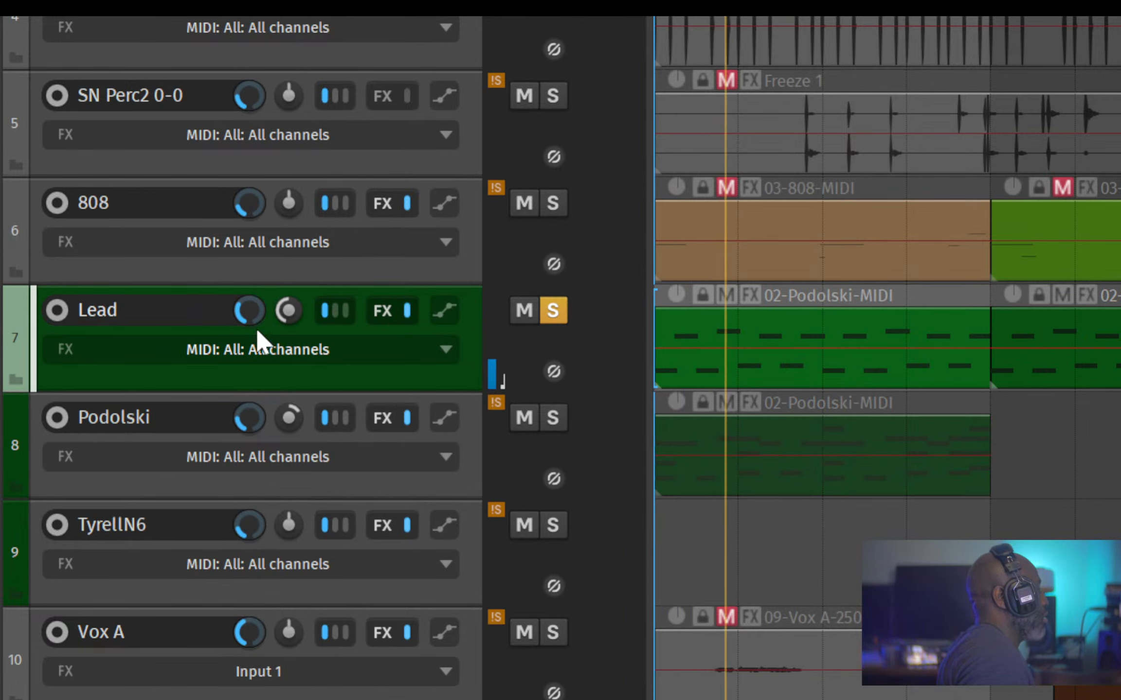
{"action": "key", "text": "space"}
- Examine Podolski and the two ReaEQ instances in the Lead track's FX chain, and close the window
{"action": "mouse_move", "coordinate": [387, 317]}
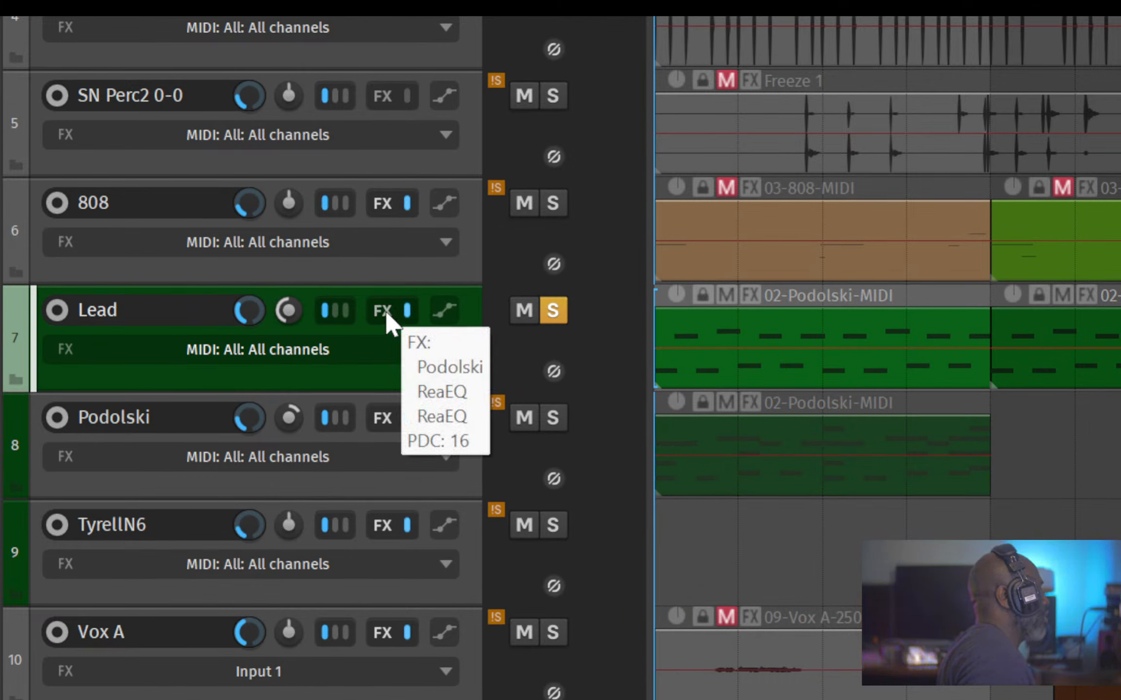
{"action": "left_click", "coordinate": [388, 317]}
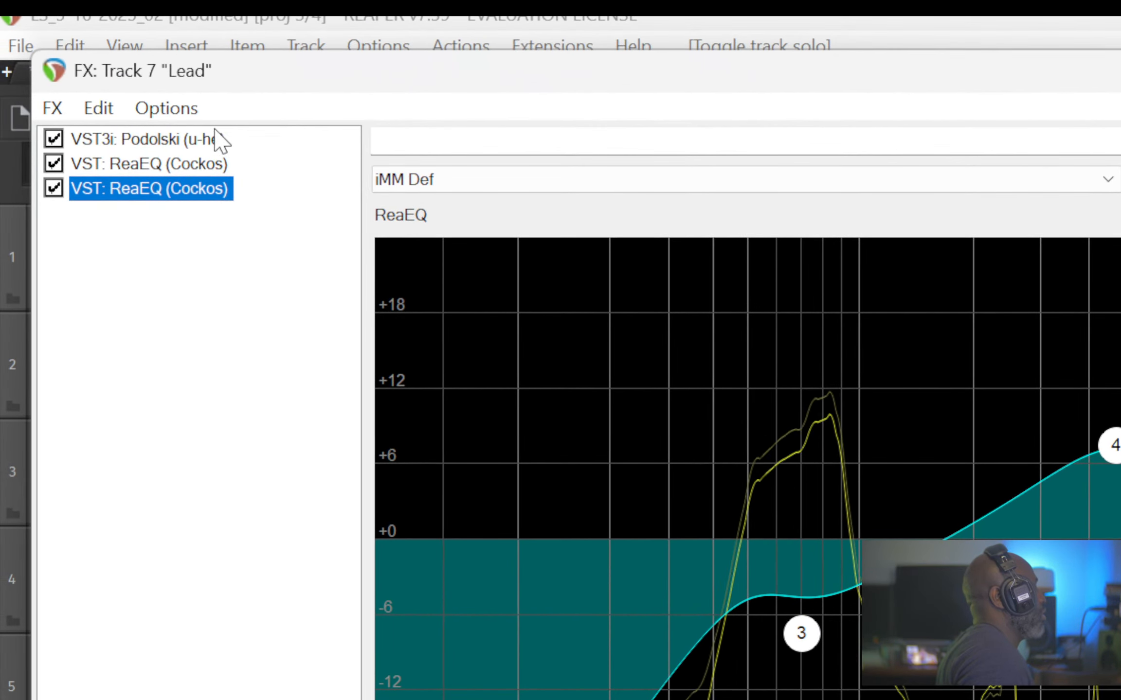
{"action": "left_click", "coordinate": [219, 141]}
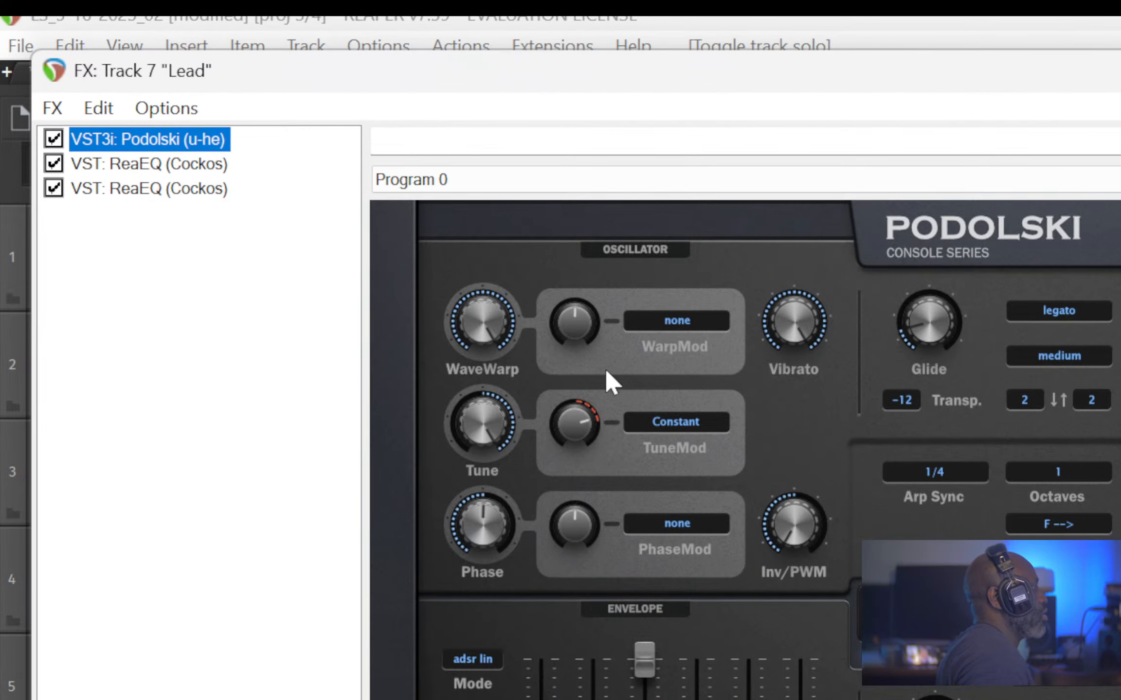
{"action": "left_click", "coordinate": [186, 165]}
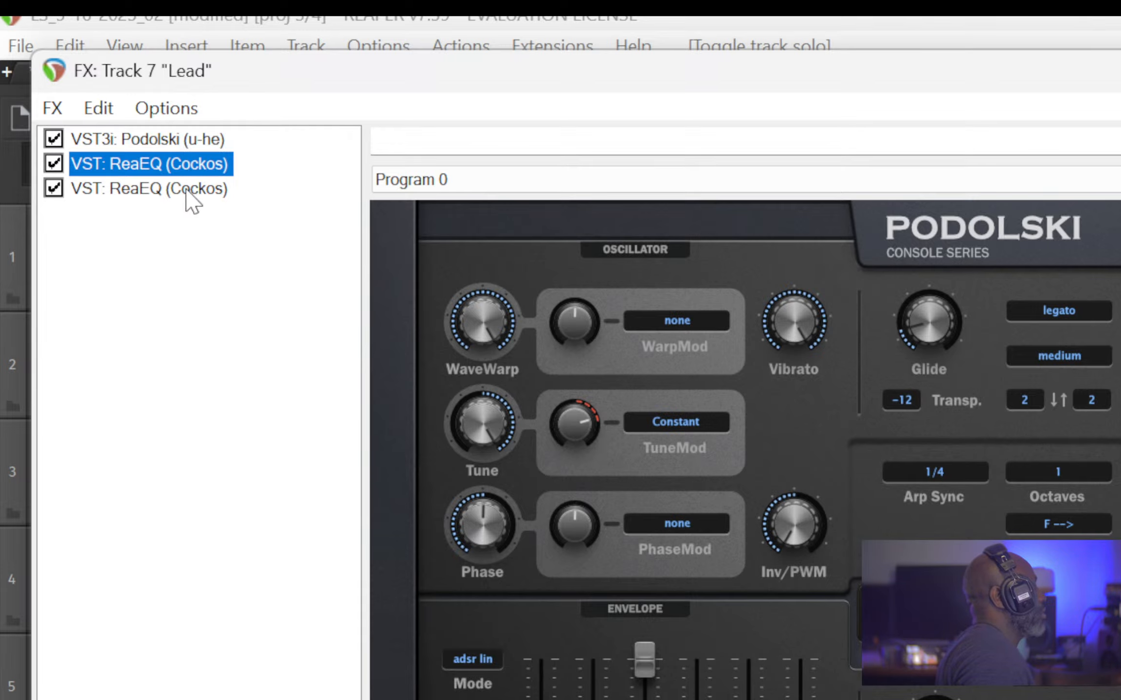
{"action": "left_click", "coordinate": [193, 199]}
{"action": "left_click", "coordinate": [188, 168]}
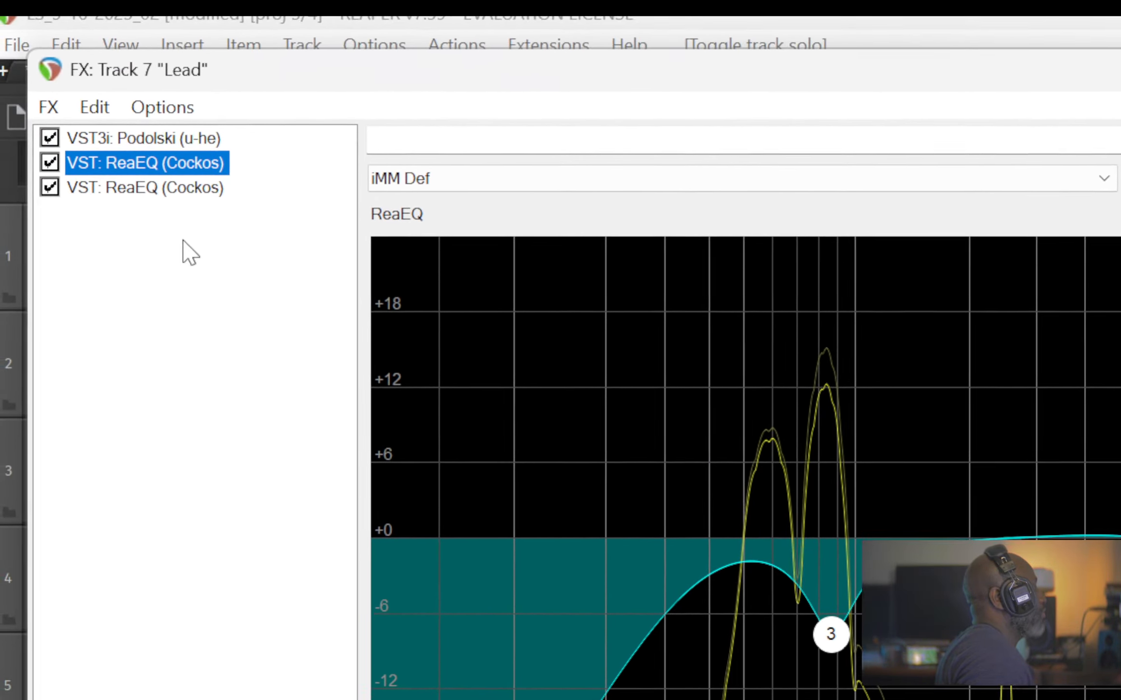
{"action": "left_click", "coordinate": [170, 188]}
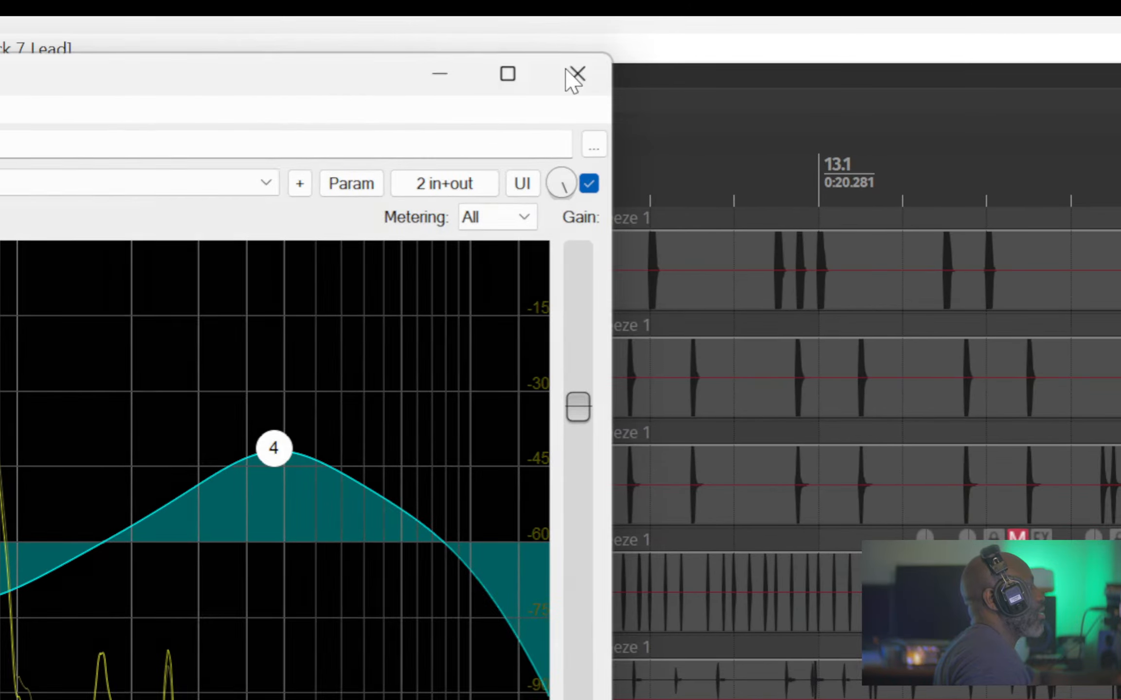
{"action": "left_click", "coordinate": [577, 74]}
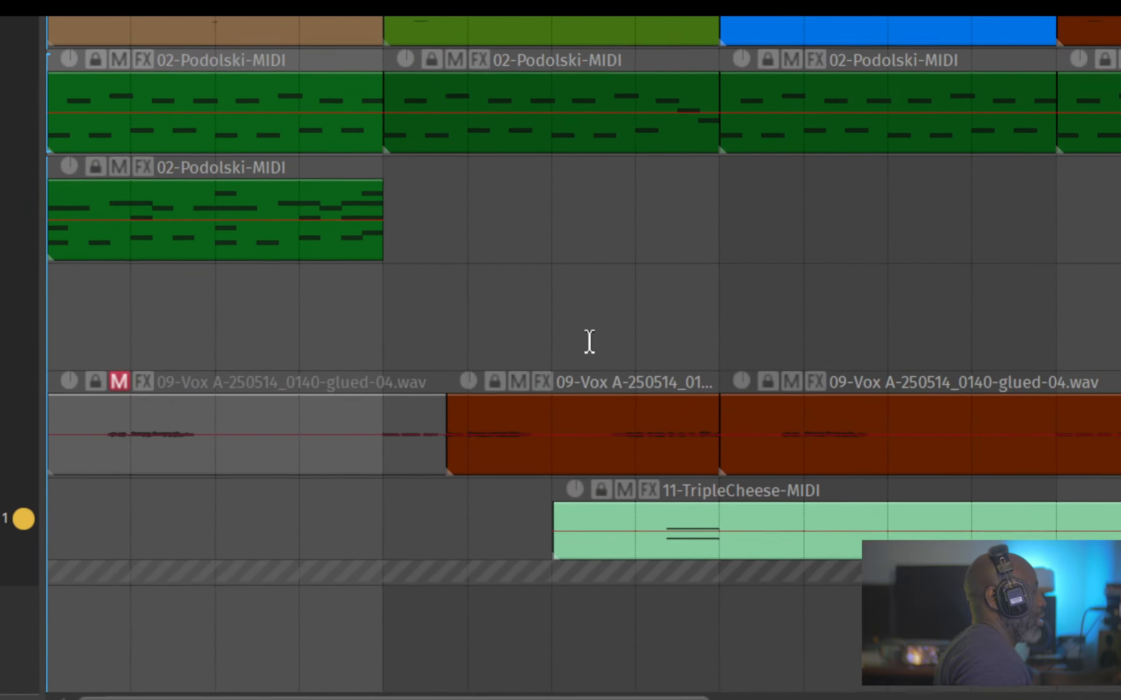
- Solo the TyrellN6 track and examine the TyrellN6 synth and ReaEQ in its FX chain, closing the window when finished
{"action": "scroll", "coordinate": [548, 342], "scroll_direction": "down", "scroll_amount": 3}
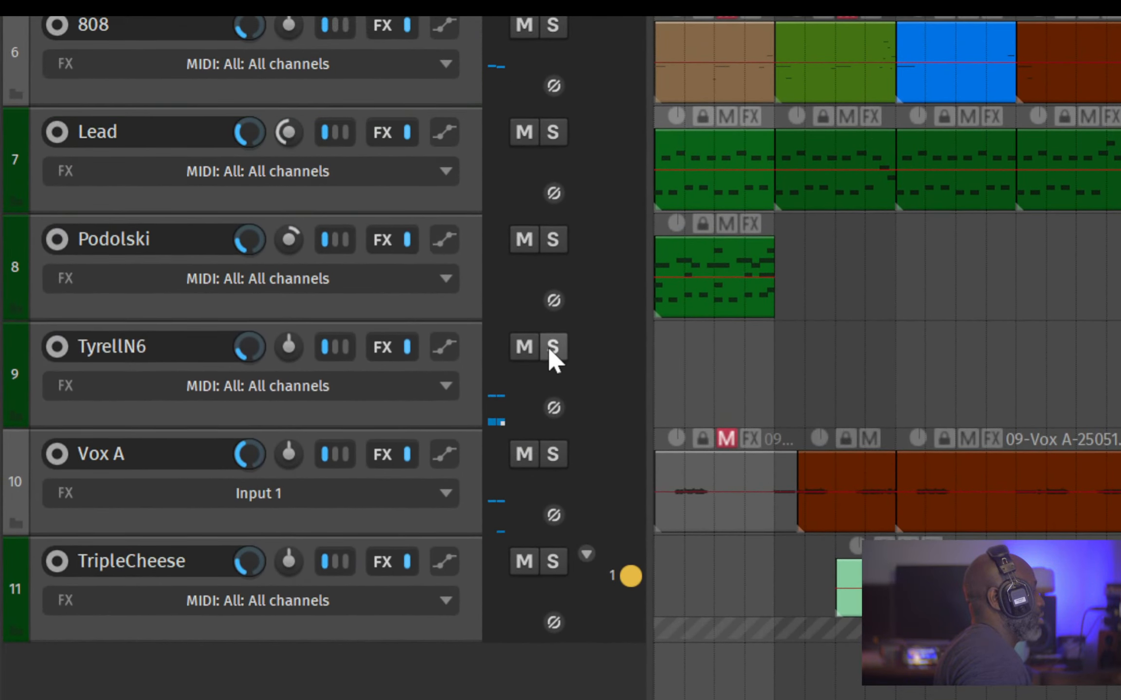
{"action": "left_click", "coordinate": [552, 348]}
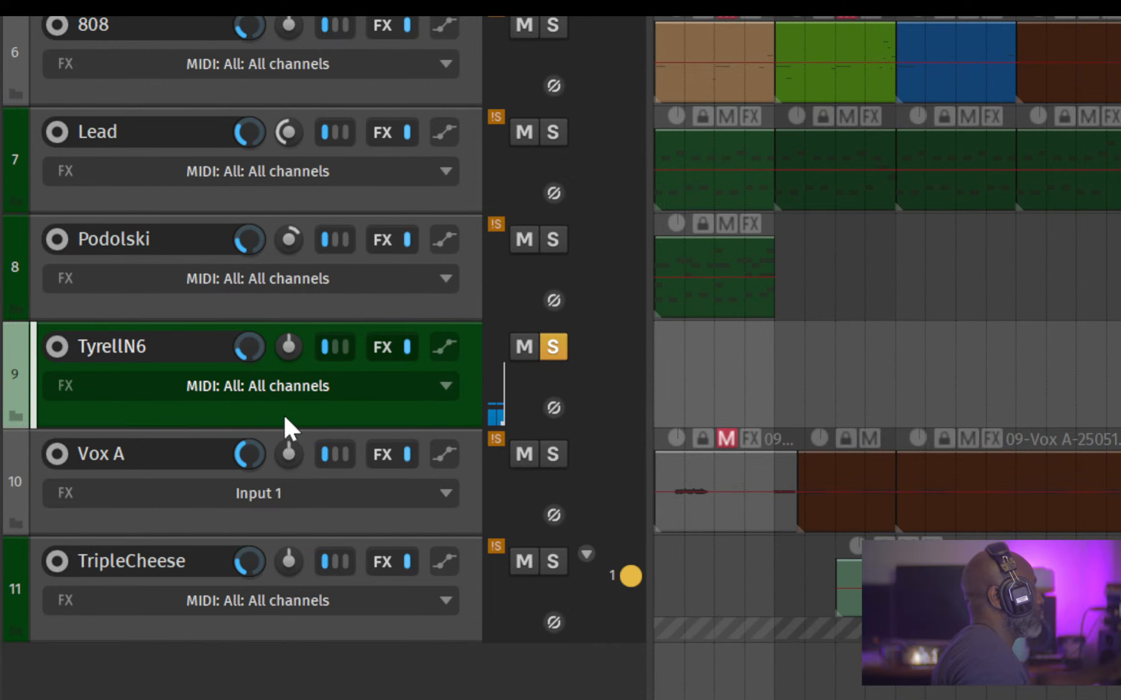
{"action": "left_click", "coordinate": [384, 346]}
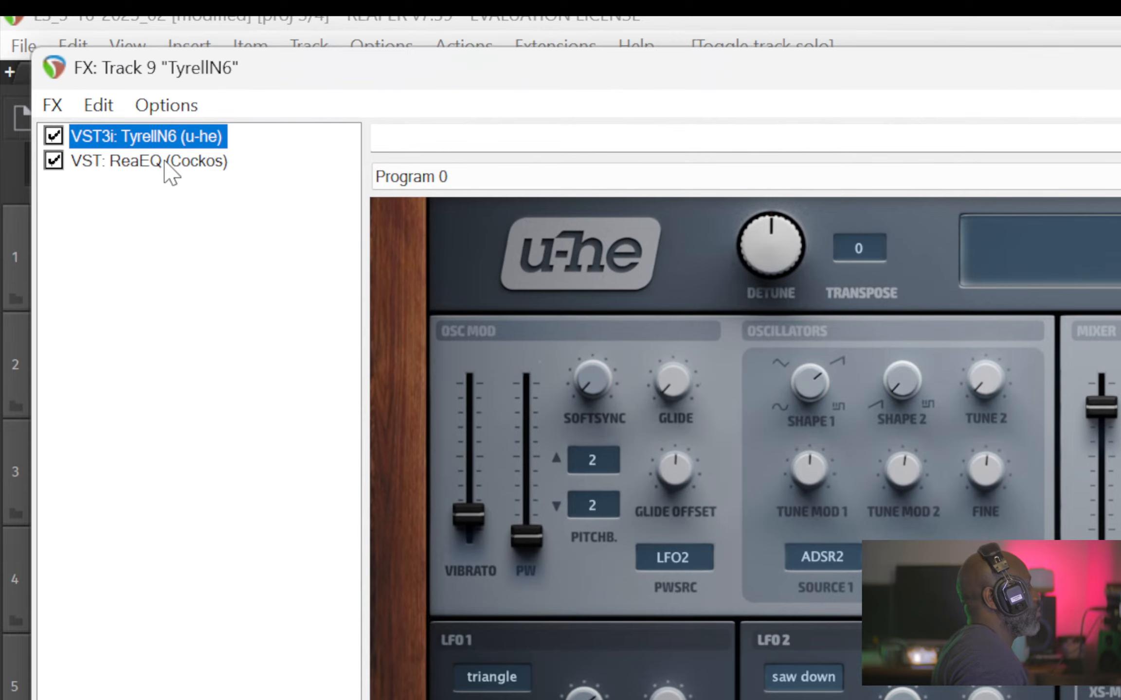
{"action": "left_click", "coordinate": [166, 163]}
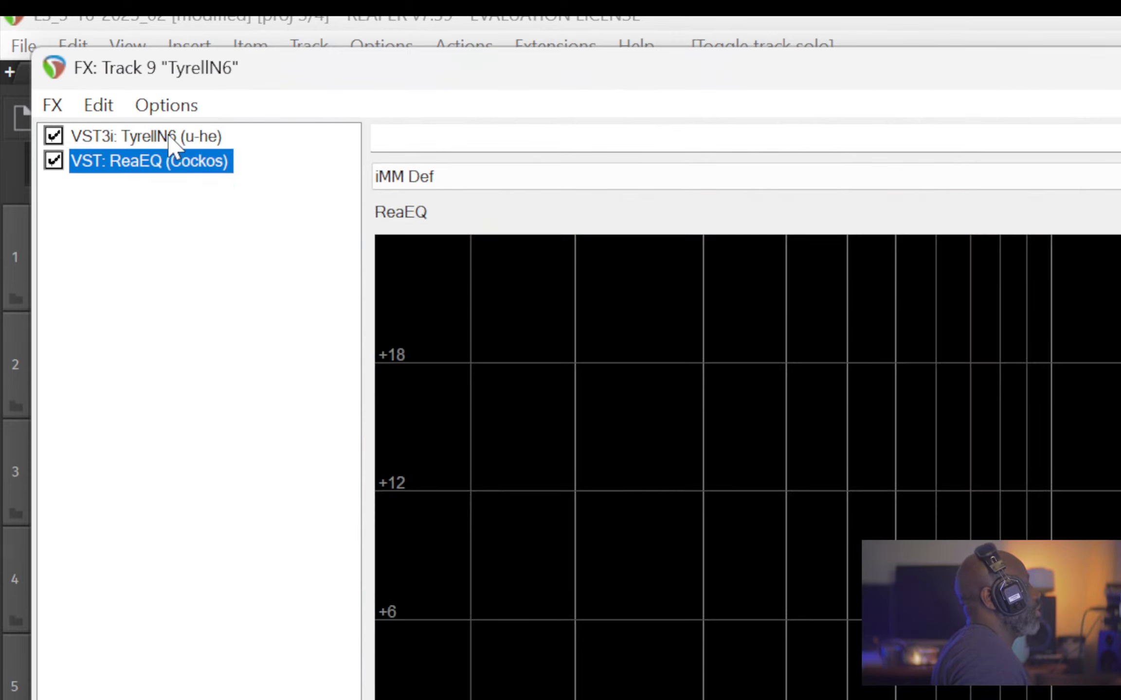
{"action": "left_click", "coordinate": [172, 138]}
{"action": "left_click", "coordinate": [170, 163]}
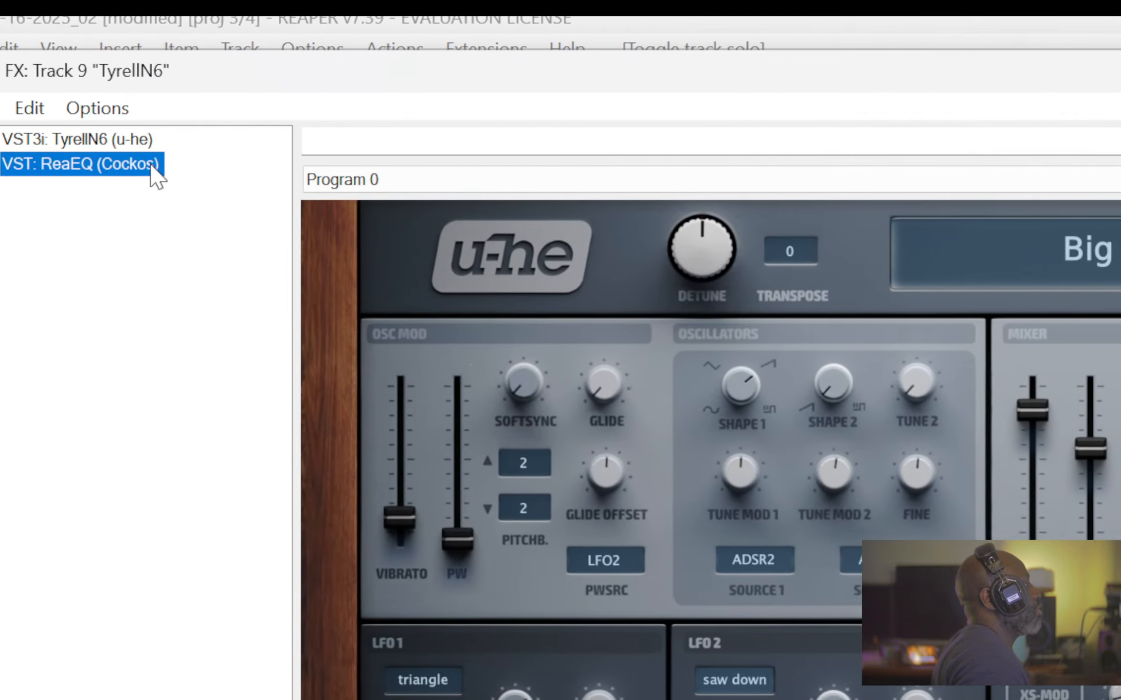
{"action": "left_click", "coordinate": [73, 139]}
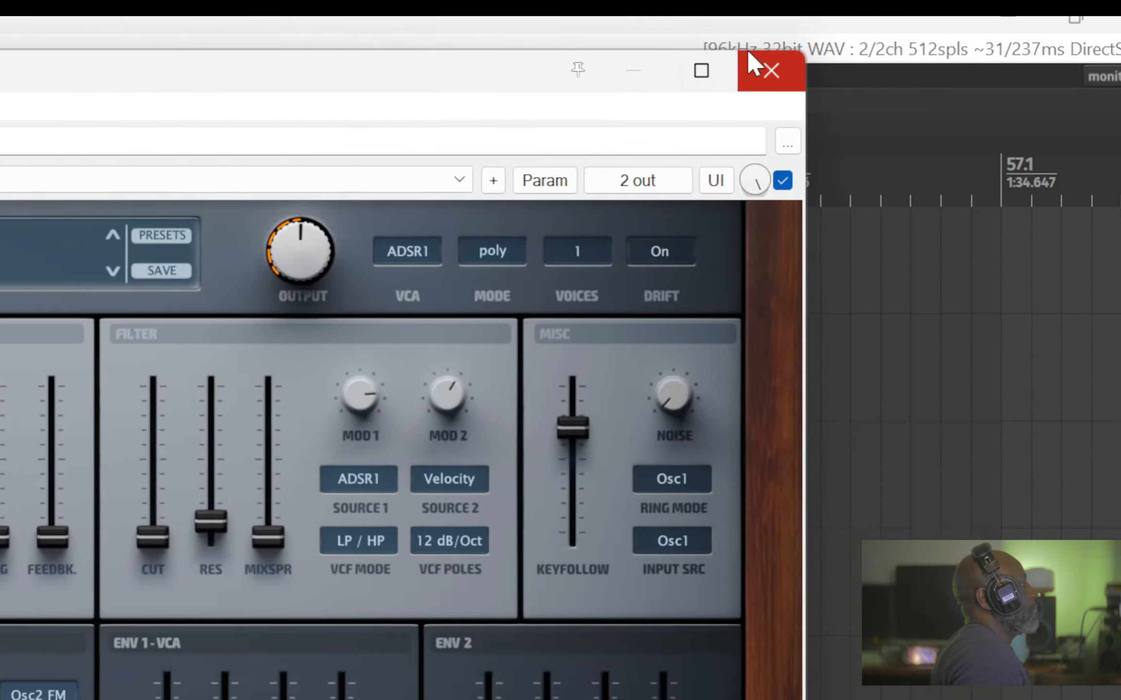
{"action": "left_click", "coordinate": [773, 68]}
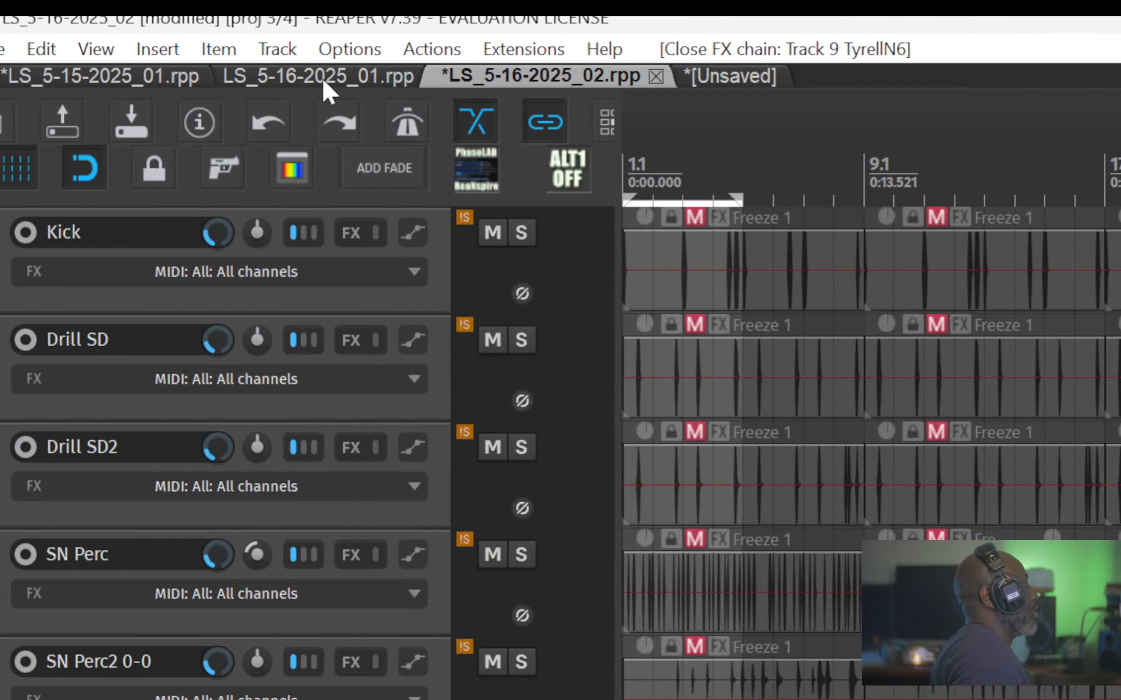
- Switch to the LS_5-16-2025_01.rpp project and show Tape Cassette 2 in the TyrellN6 track's FX chain
{"action": "left_click", "coordinate": [321, 76]}
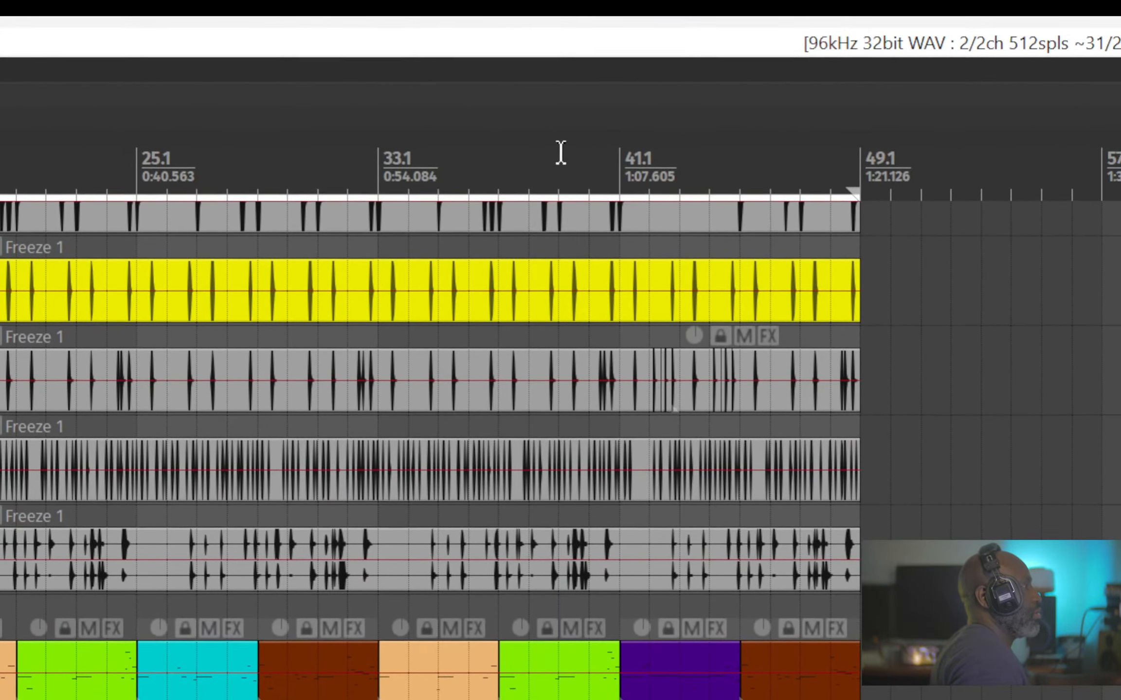
{"action": "left_click", "coordinate": [557, 155]}
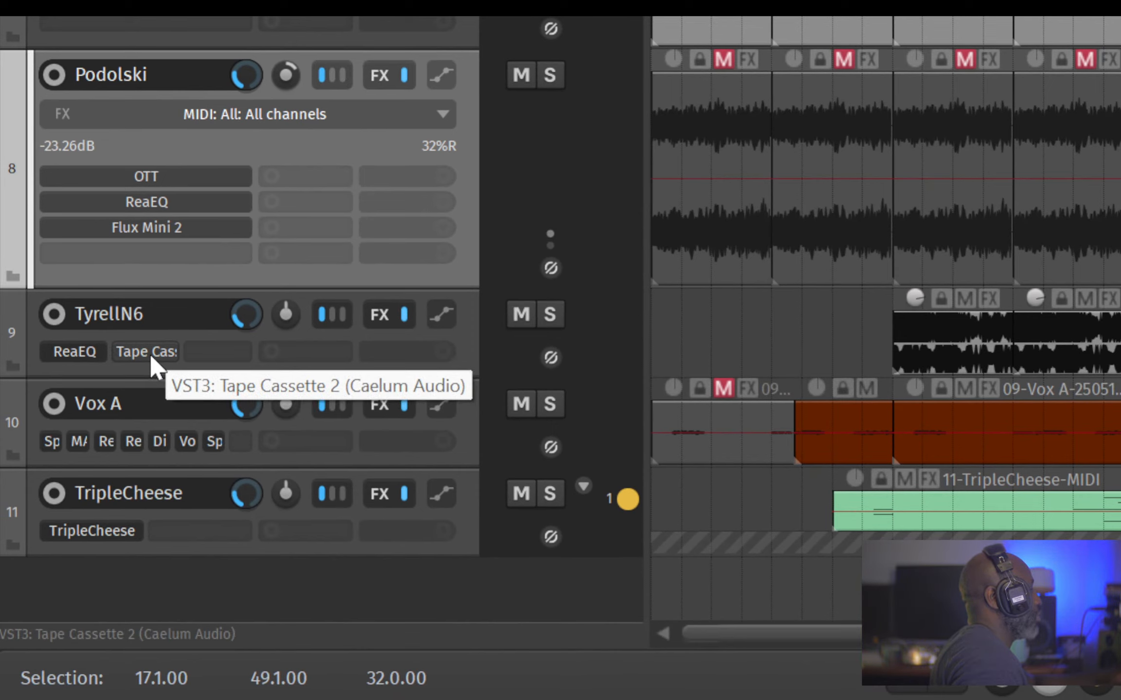
{"action": "left_click", "coordinate": [79, 352]}
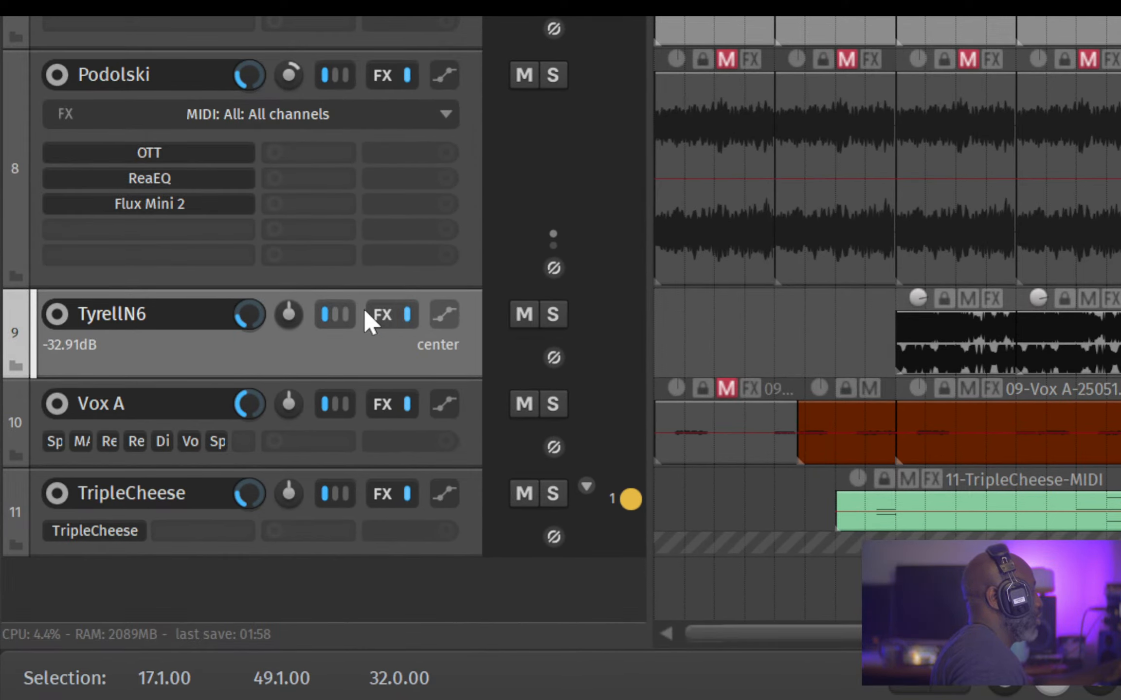
{"action": "left_click", "coordinate": [375, 314]}
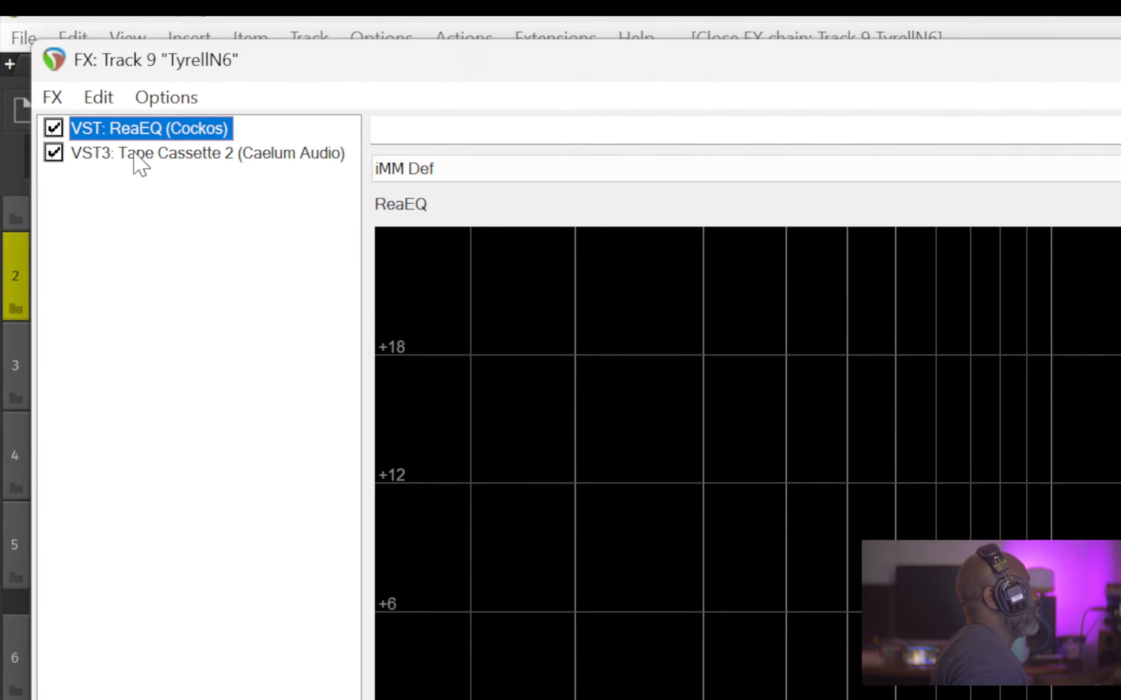
{"action": "left_click", "coordinate": [138, 158]}
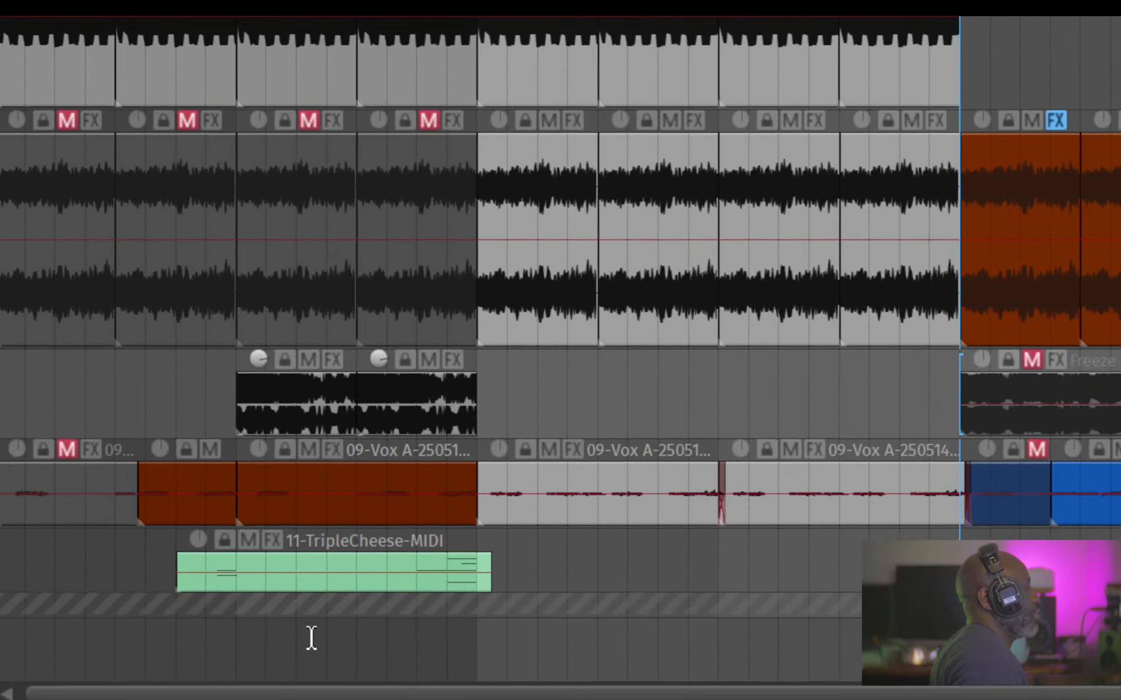
- Solo the TyrellN6 track, play it from about bar 39 while examining its ReaEQ and Tape Cassette 2, and close the FX window
{"action": "left_click", "coordinate": [551, 346]}
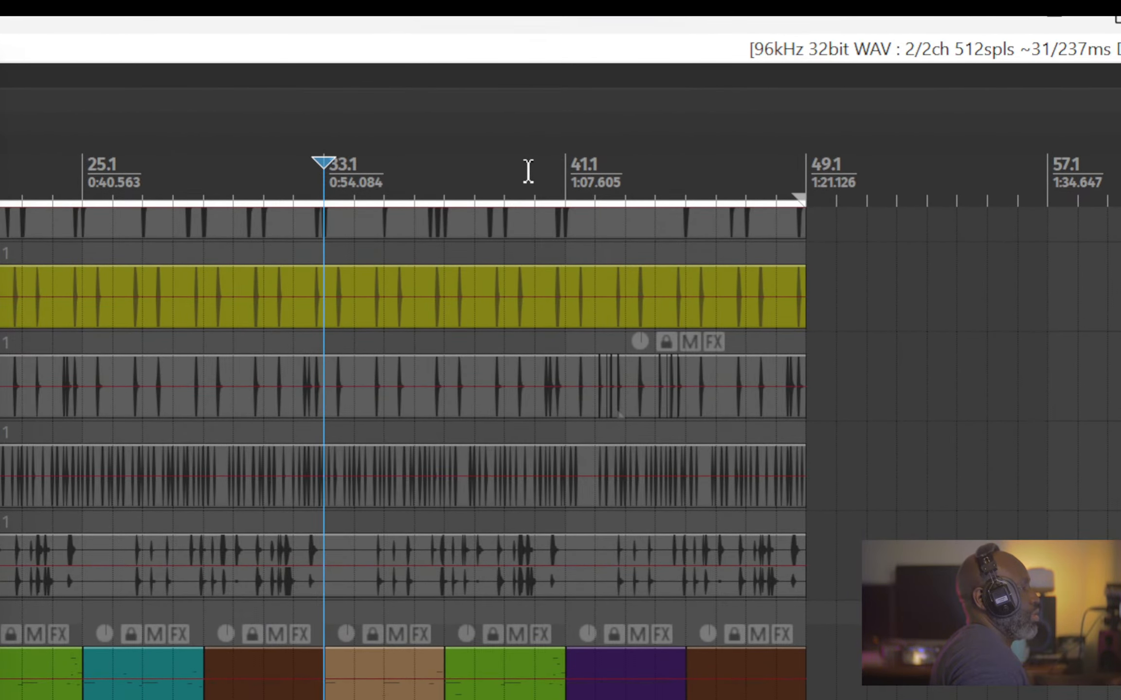
{"action": "left_click", "coordinate": [528, 171]}
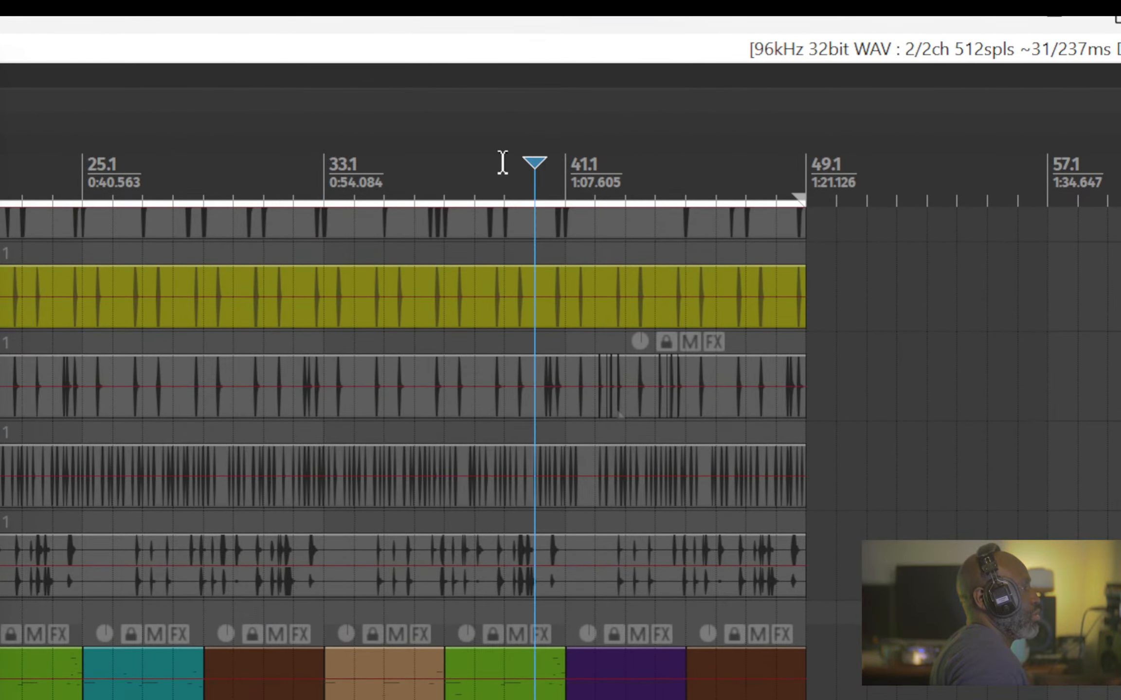
{"action": "left_click", "coordinate": [503, 165]}
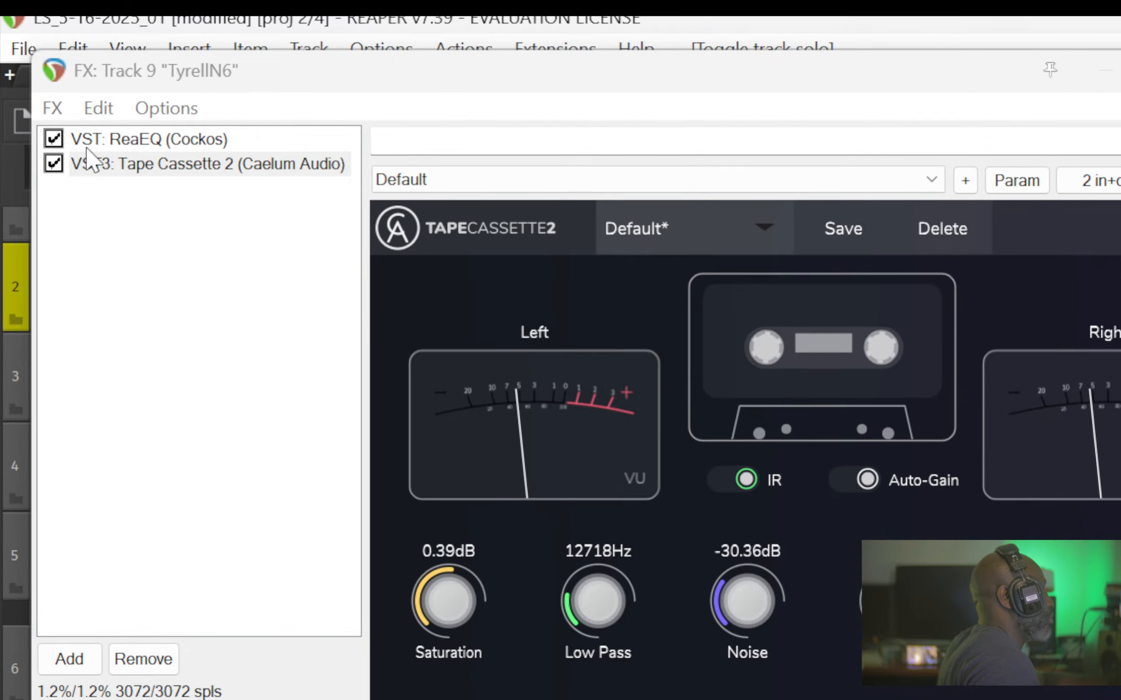
{"action": "left_click", "coordinate": [95, 145]}
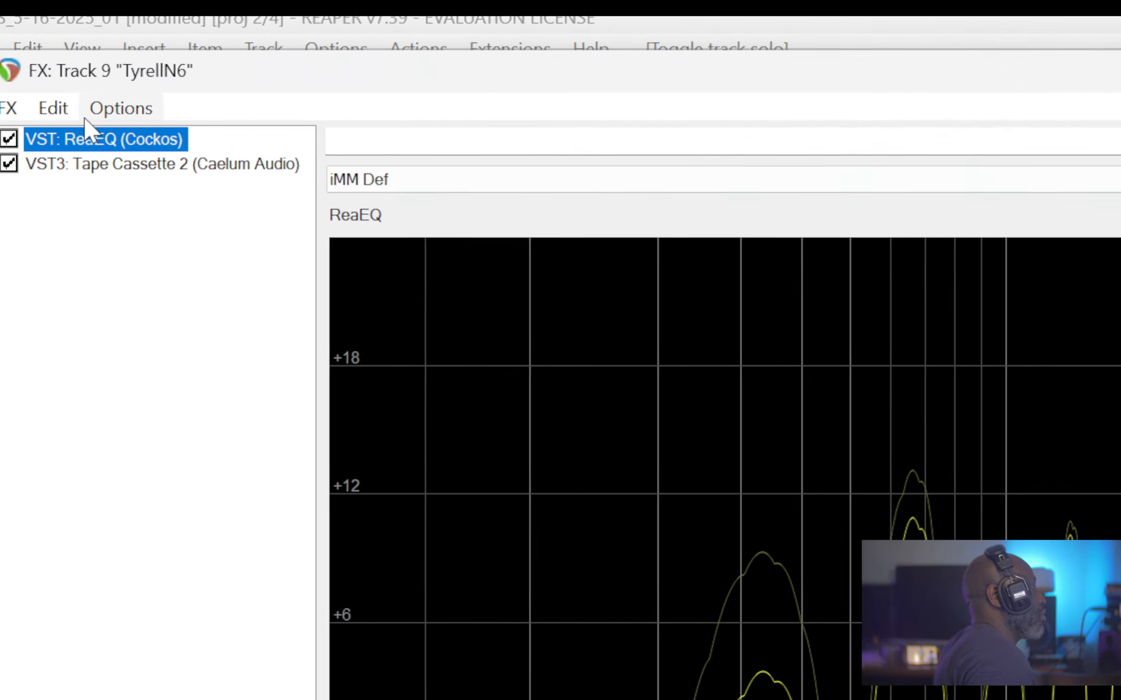
{"action": "left_click", "coordinate": [98, 164]}
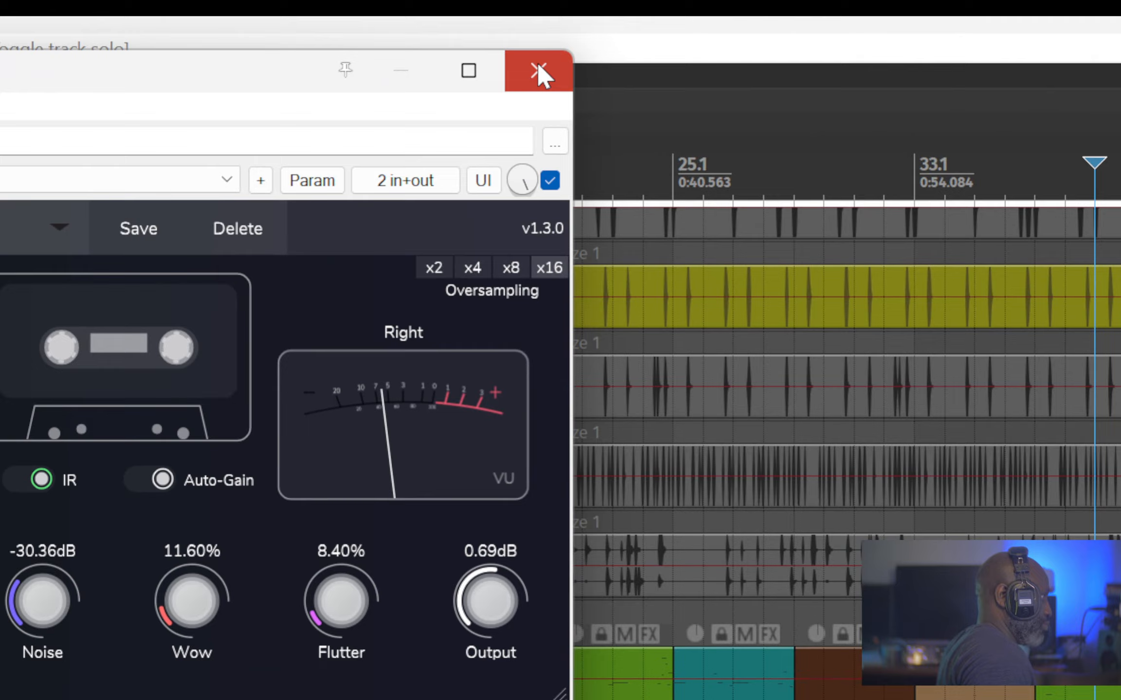
{"action": "left_click", "coordinate": [537, 63]}
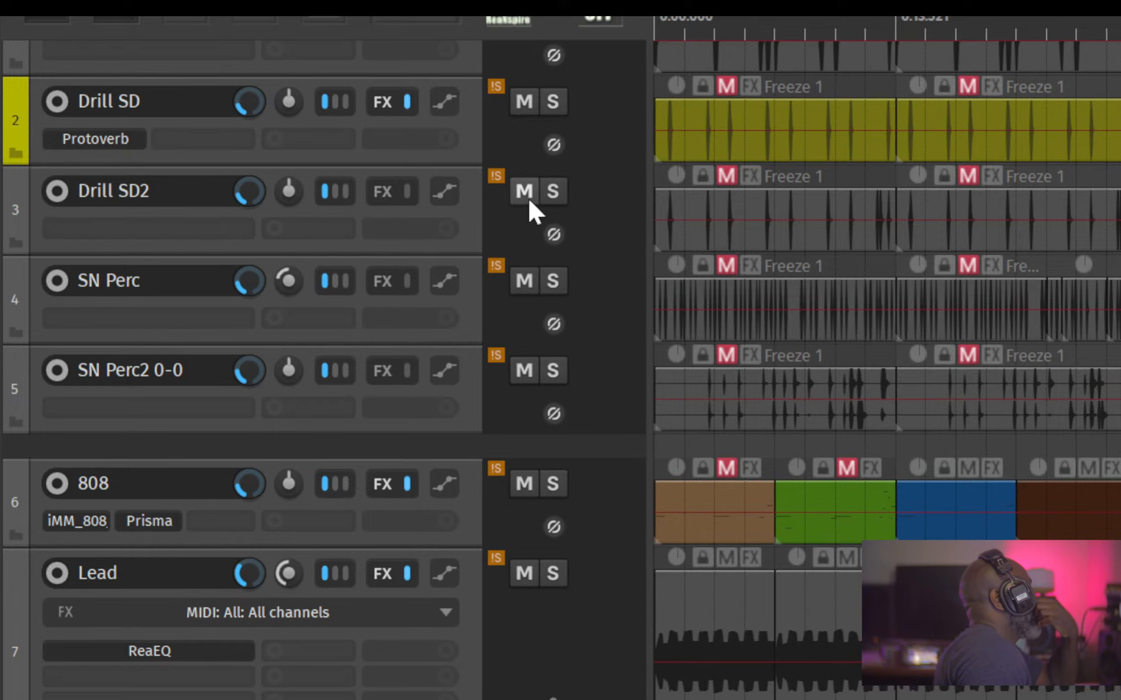
- Solo the Drill SD2 track and play it from bar 17, and switch the solo over to the Drill SD track
{"action": "left_click", "coordinate": [551, 194]}
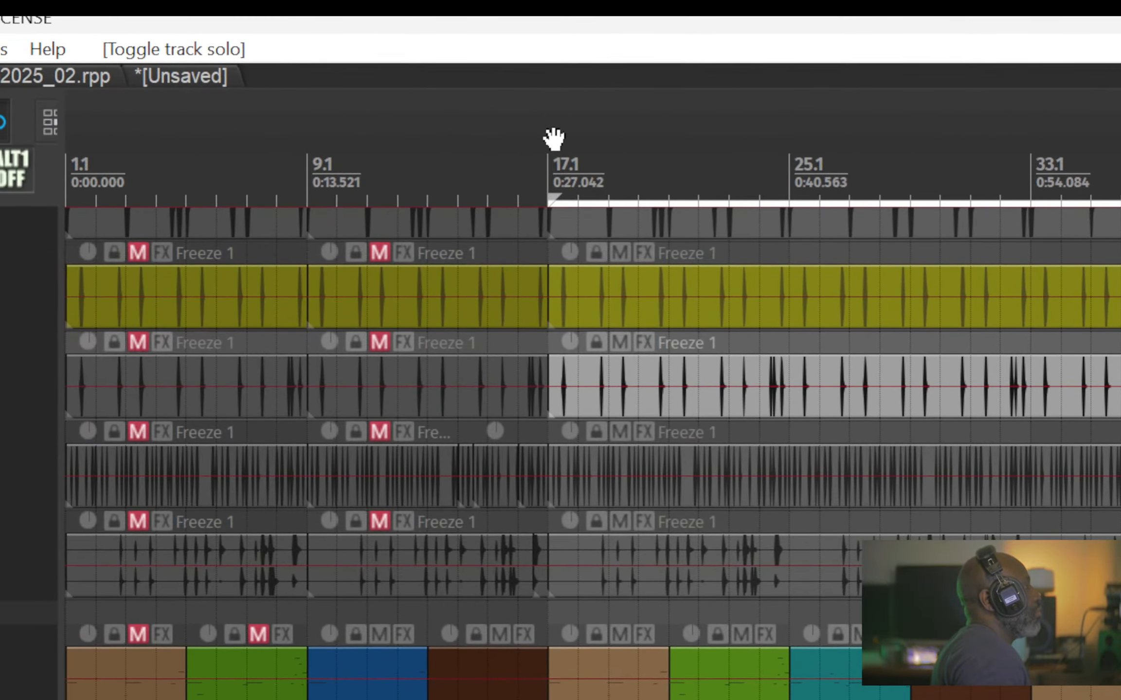
{"action": "left_click", "coordinate": [481, 117]}
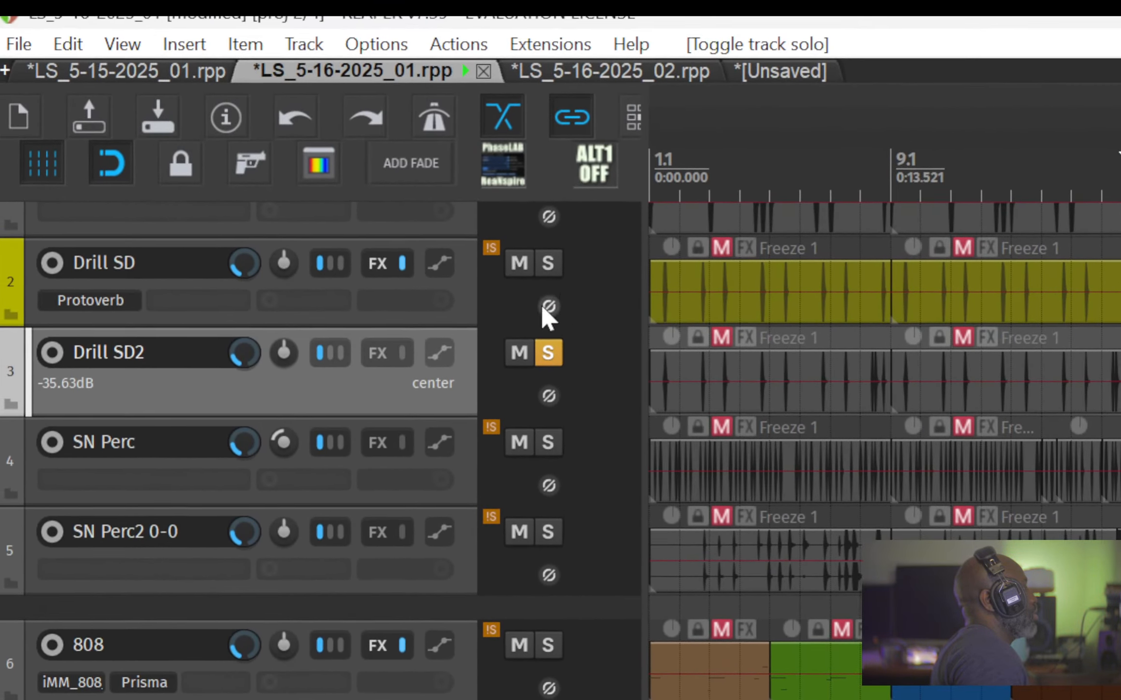
{"action": "left_click", "coordinate": [549, 264]}
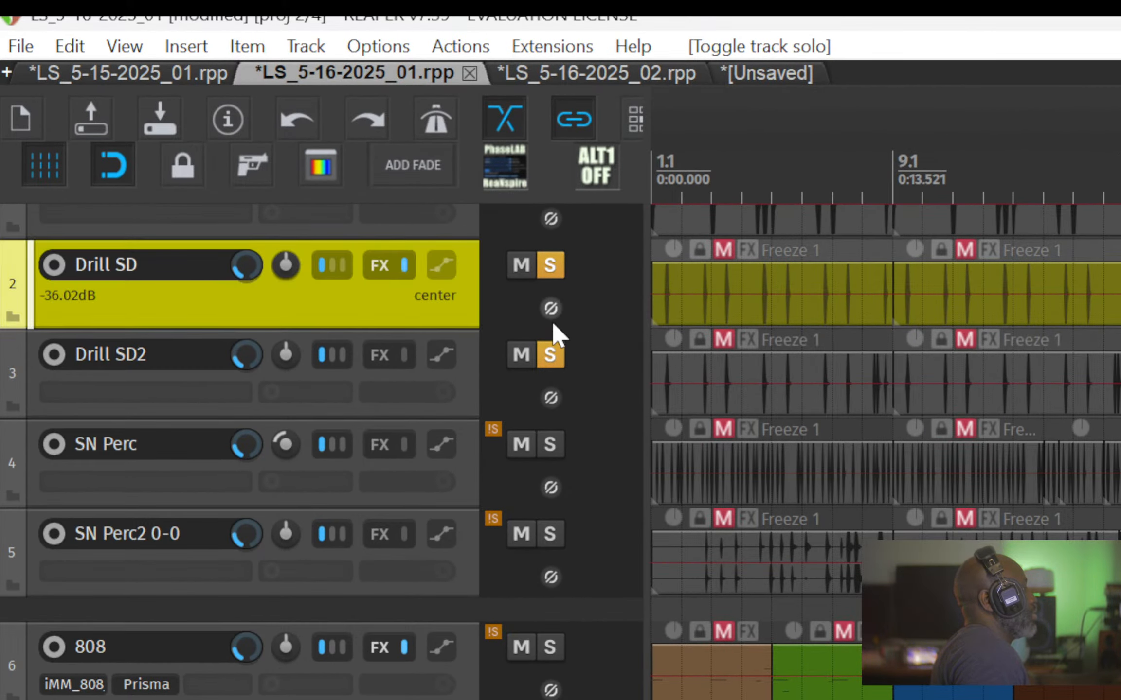
{"action": "left_click", "coordinate": [549, 354]}
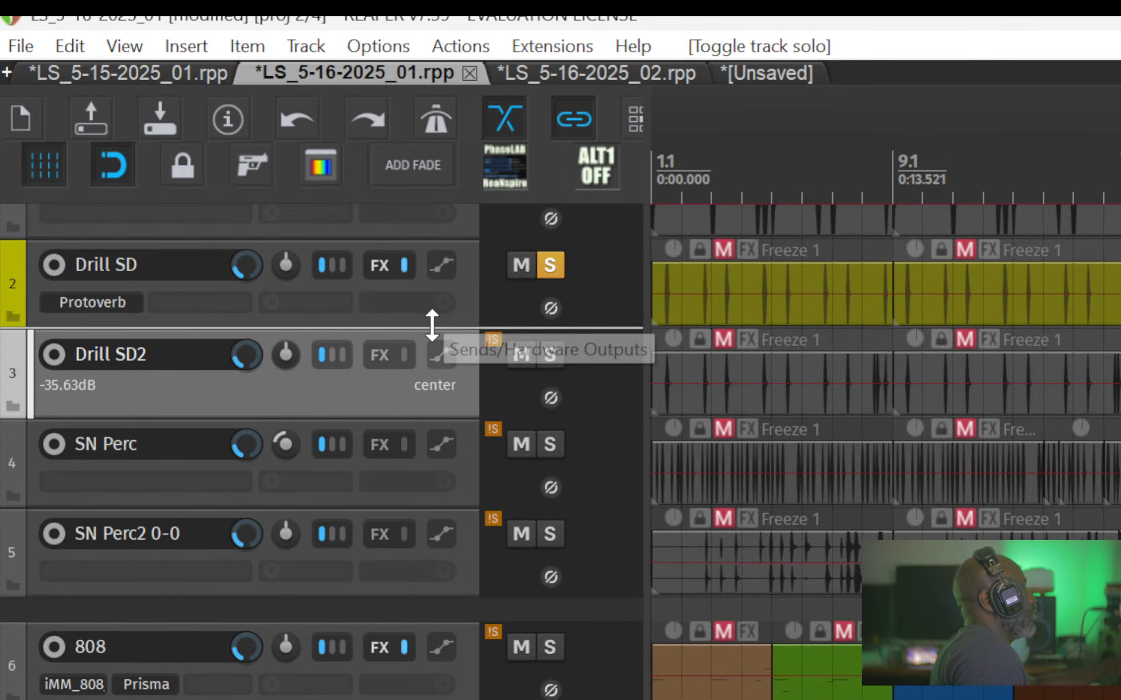
- Make the Drill SD track taller and compare its sound with Protoverb bypassed and re-enabled during playback
{"action": "left_click_drag", "start_coordinate": [431, 321], "coordinate": [446, 450]}
{"action": "left_click", "coordinate": [111, 332]}
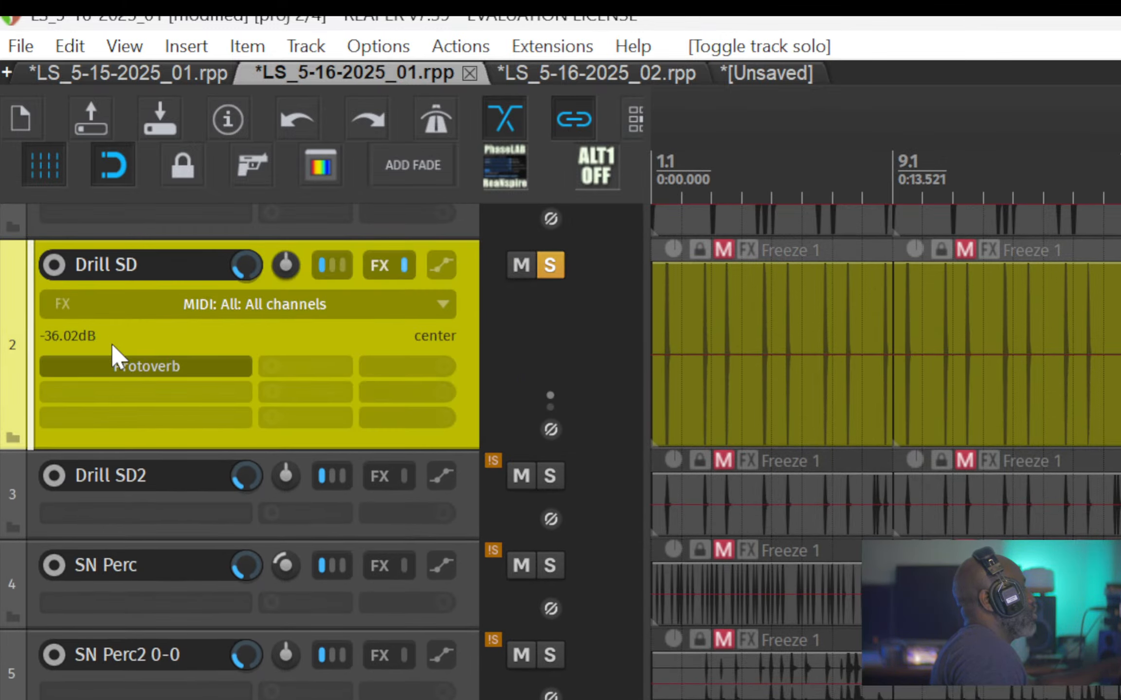
{"action": "left_click", "coordinate": [112, 363]}
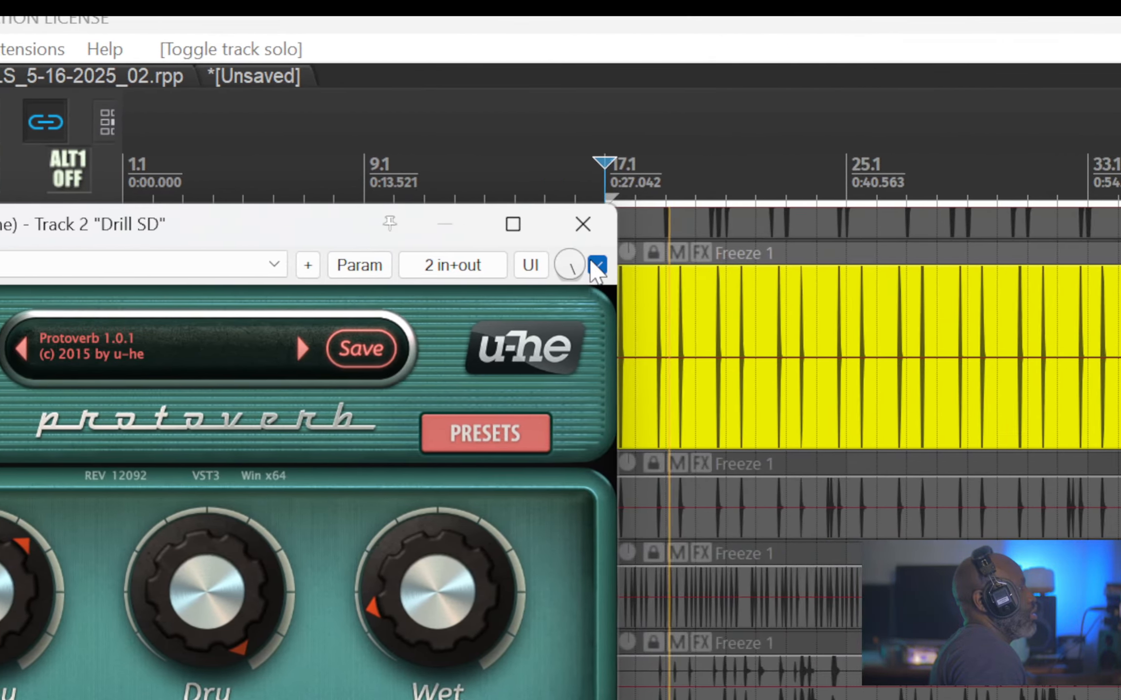
{"action": "left_click", "coordinate": [1119, 266]}
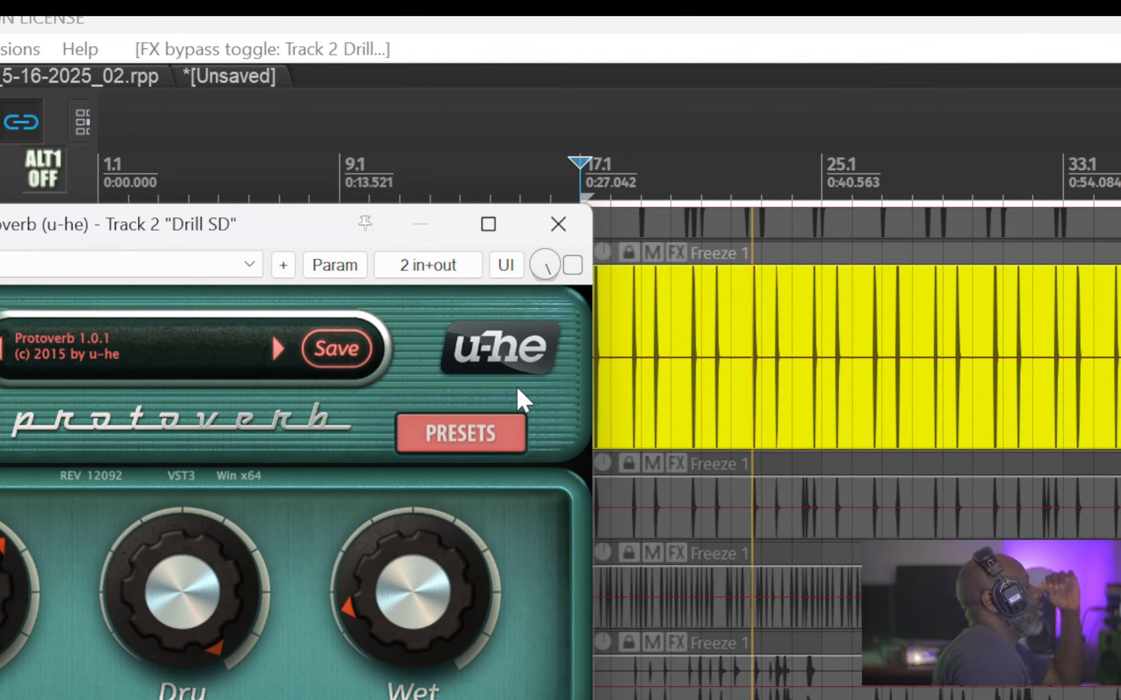
{"action": "left_click", "coordinate": [573, 265]}
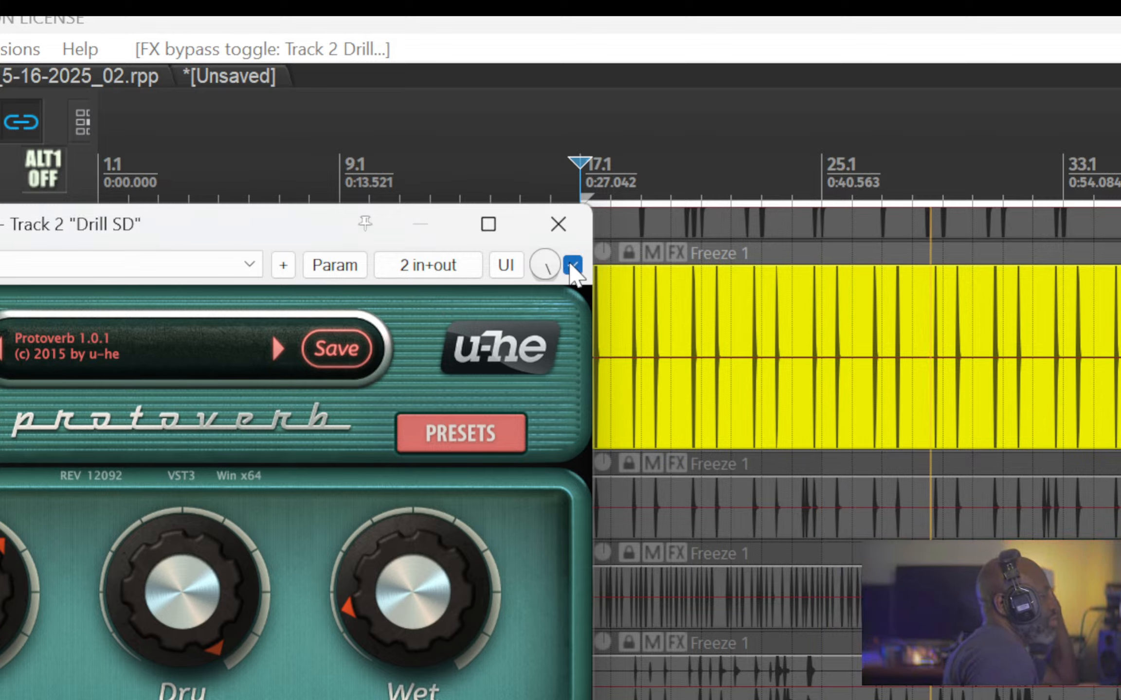
- Review Protoverb's Dry and Wet settings on the Drill SD track, stop playback and look briefly at the preset browser
{"action": "mouse_move", "coordinate": [414, 603]}
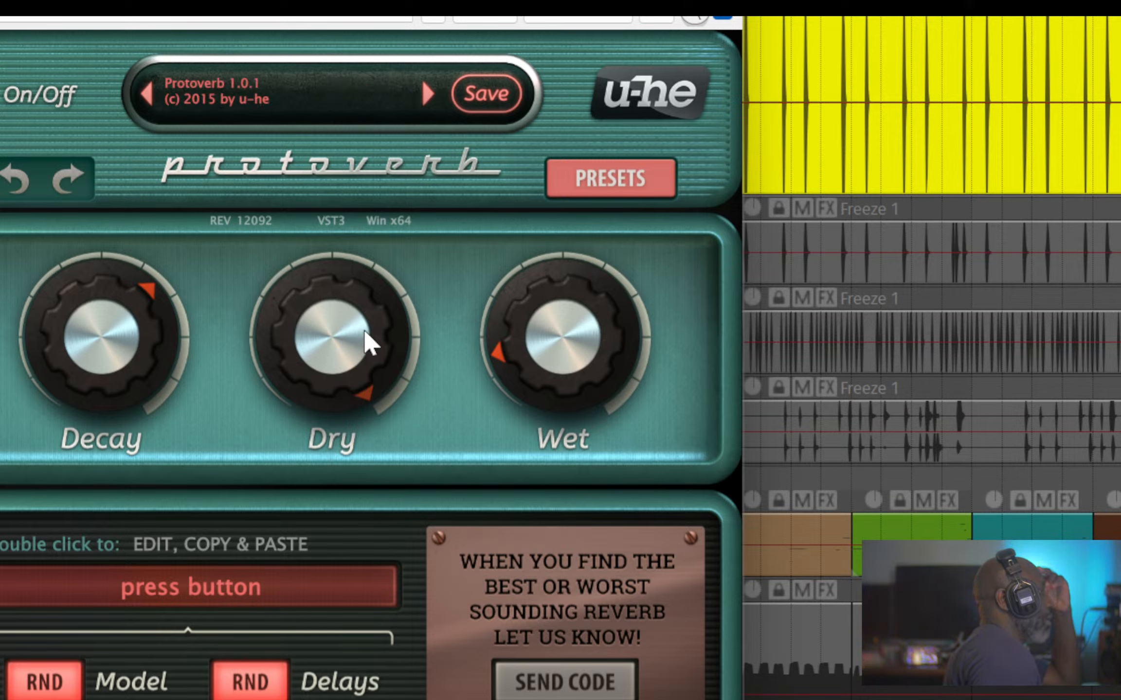
{"action": "mouse_move", "coordinate": [533, 341]}
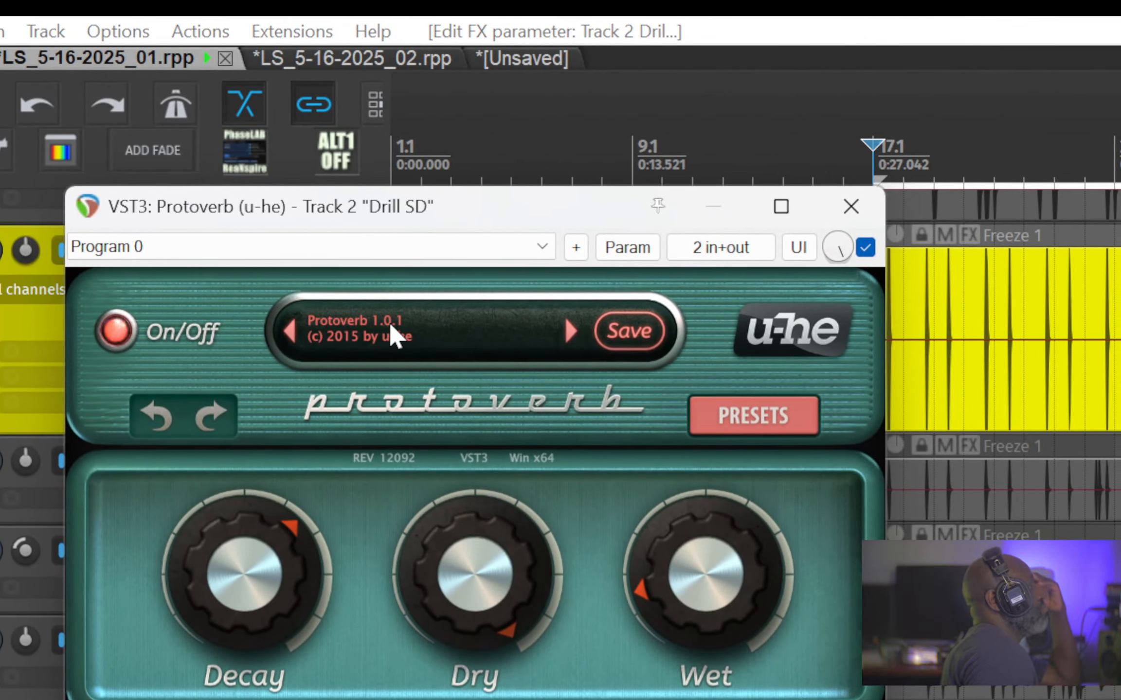
{"action": "key", "text": "space"}
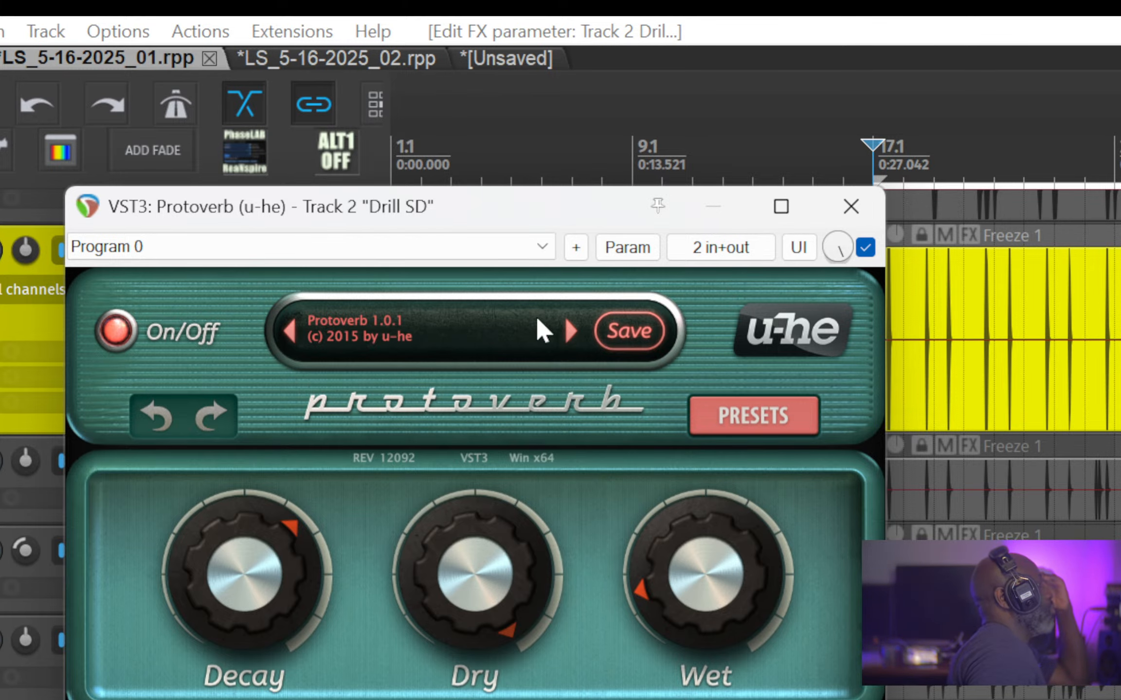
{"action": "left_click", "coordinate": [751, 419]}
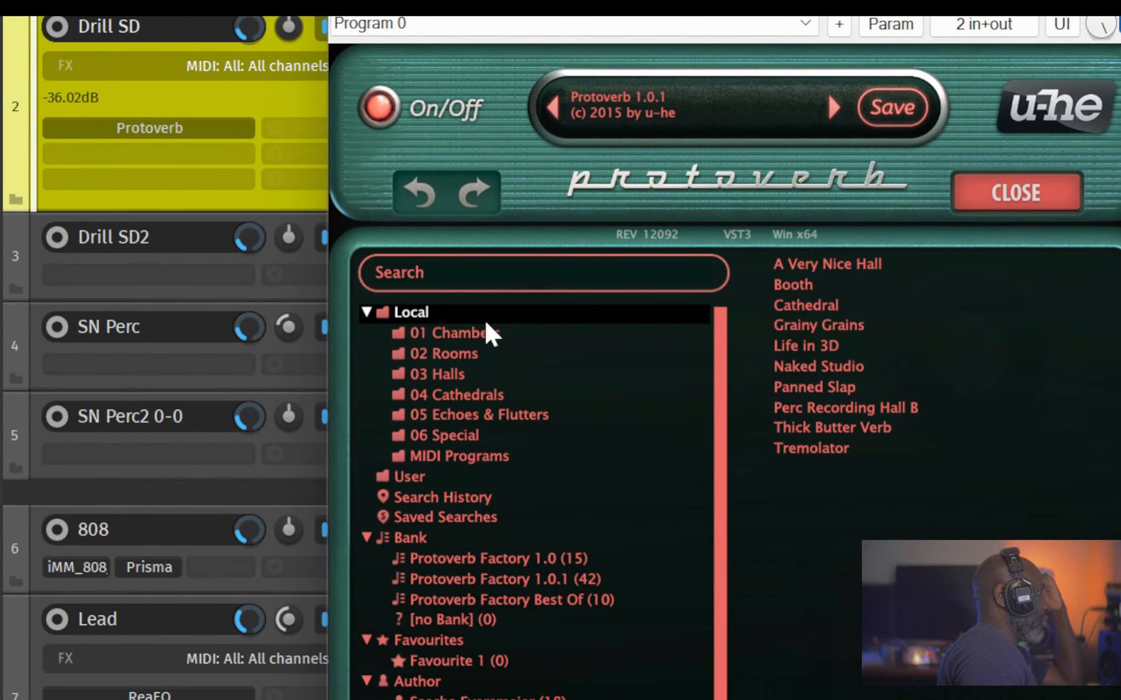
{"action": "left_click", "coordinate": [1004, 191]}
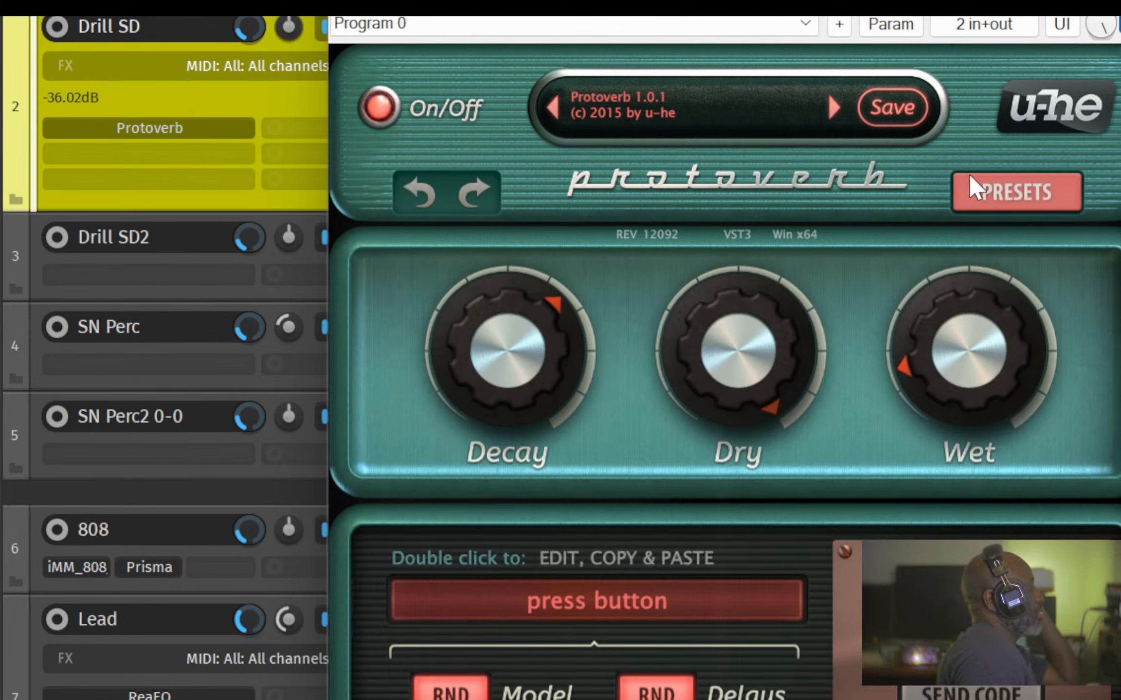
- Enlarge the Protoverb interface to 170% and reposition its window so the whole plug-in is easier to see
{"action": "right_click", "coordinate": [976, 141]}
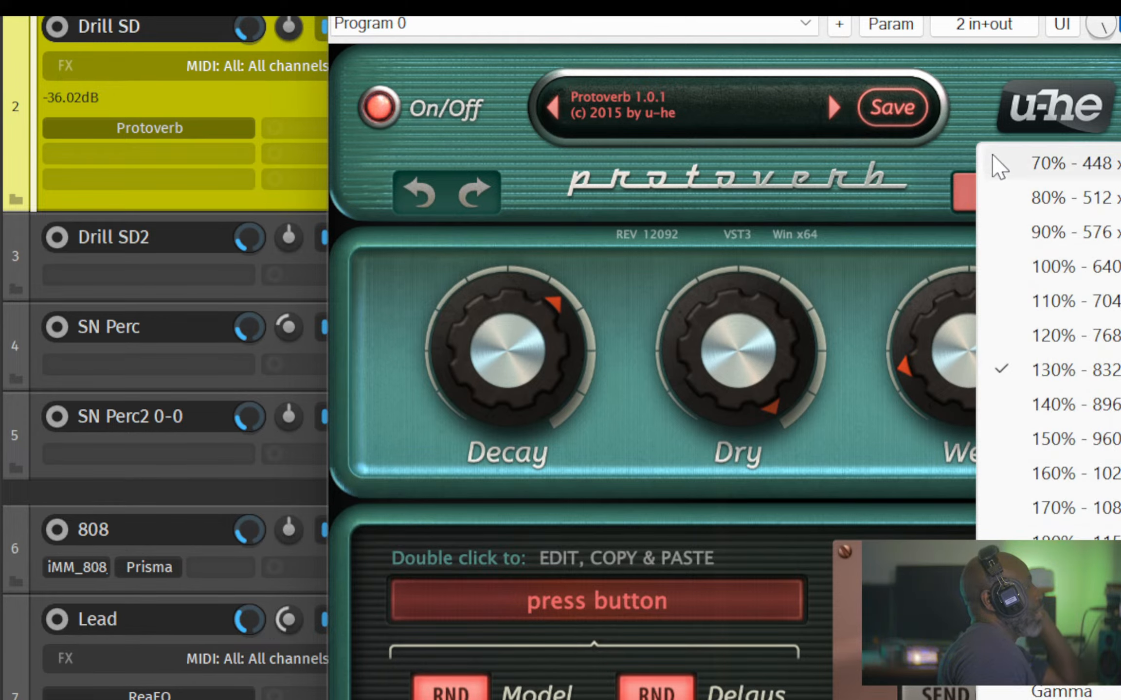
{"action": "right_click", "coordinate": [962, 121]}
{"action": "right_click", "coordinate": [911, 168]}
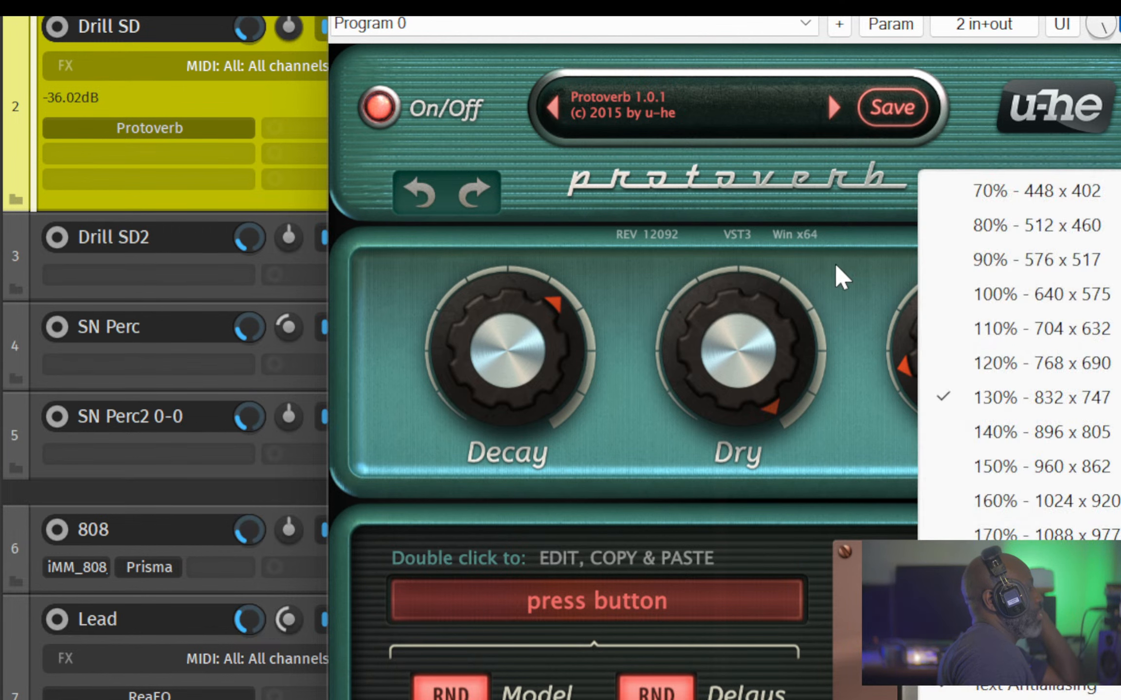
{"action": "right_click", "coordinate": [835, 274]}
{"action": "right_click", "coordinate": [935, 153]}
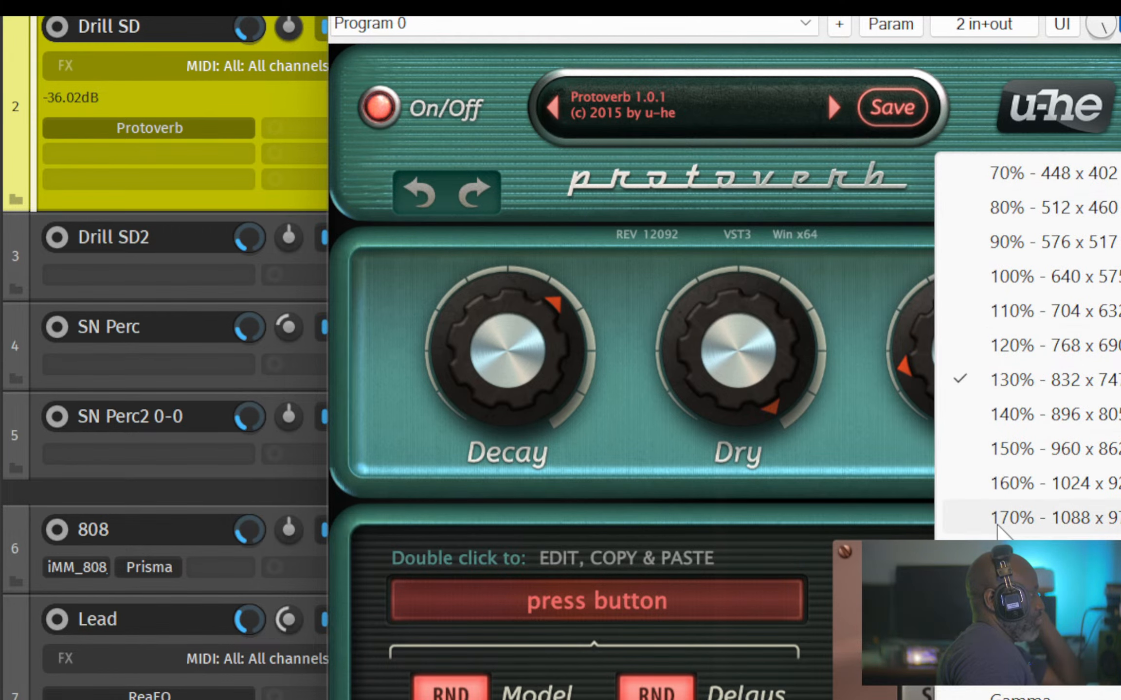
{"action": "left_click", "coordinate": [1004, 516]}
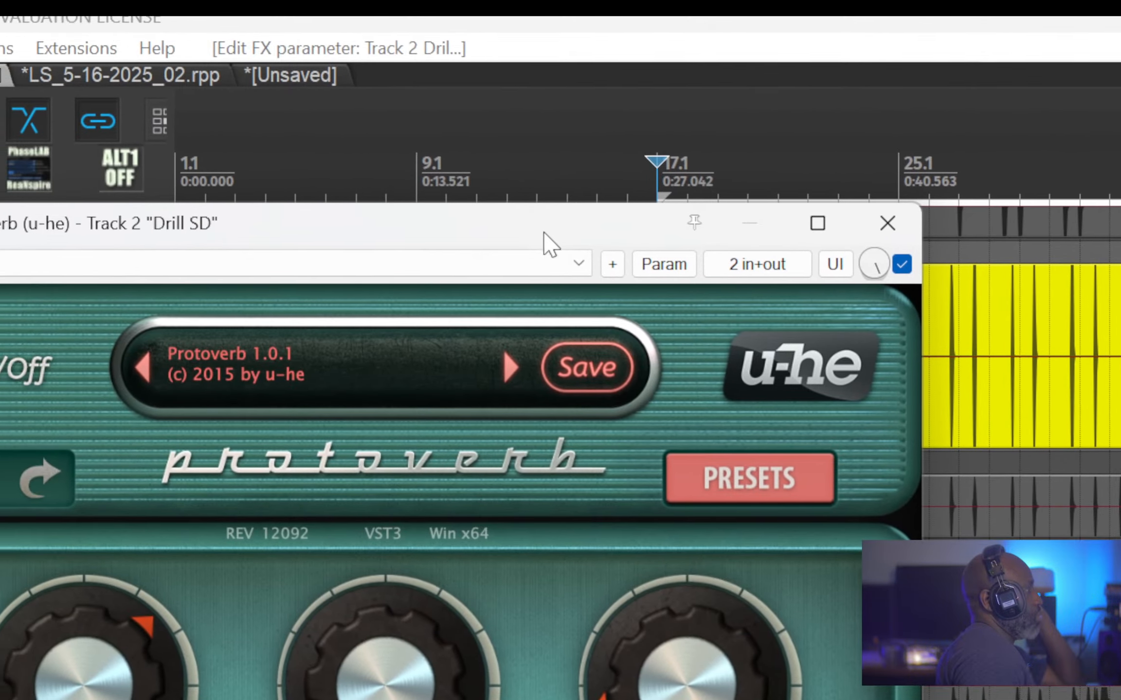
{"action": "left_click_drag", "start_coordinate": [860, 47], "coordinate": [754, 119]}
{"action": "mouse_move", "coordinate": [630, 579]}
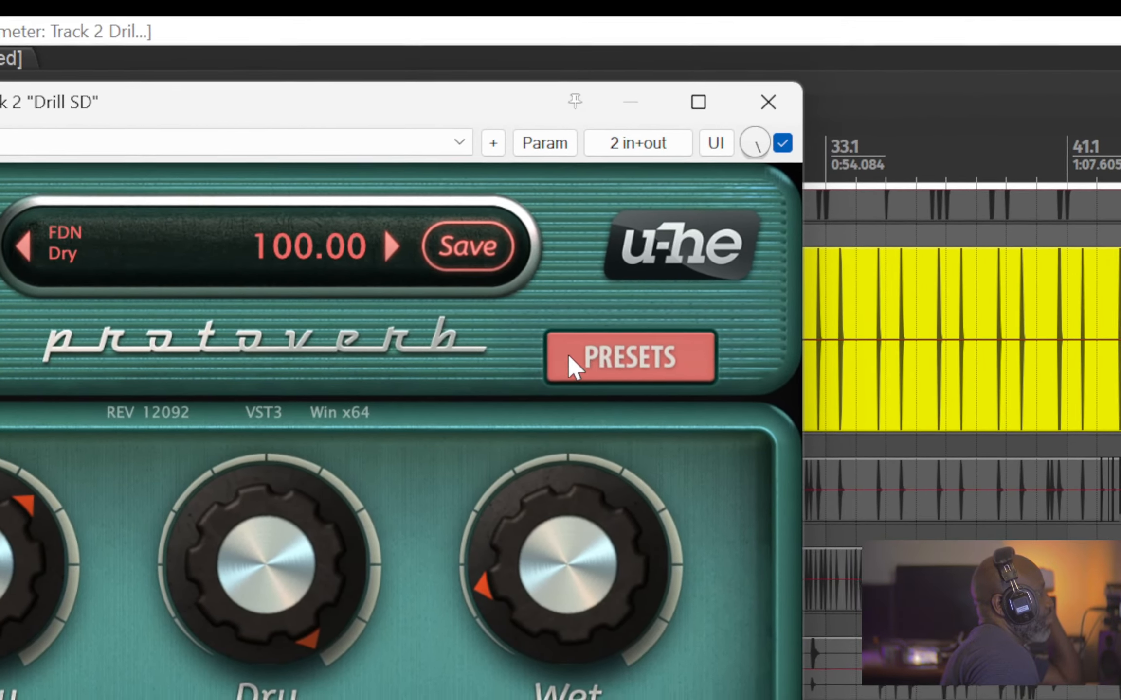
- Browse Protoverb's preset folders, including Chambers, Halls and Cathedrals, and close the plug-in window without loading a preset
{"action": "left_click", "coordinate": [627, 374]}
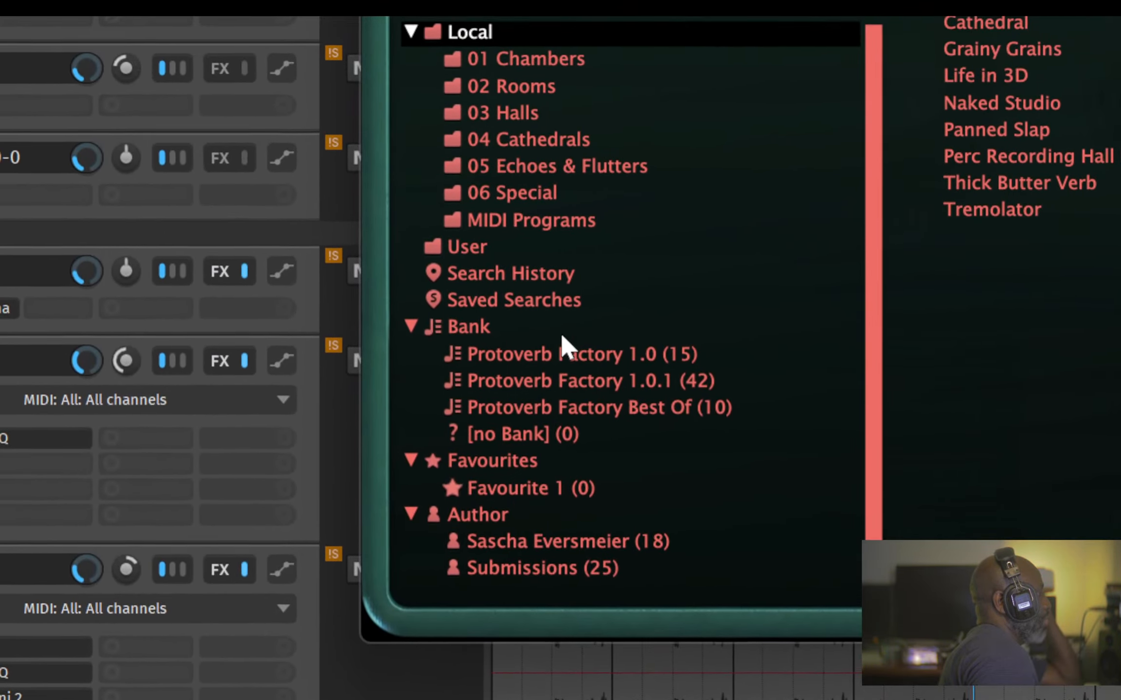
{"action": "scroll", "coordinate": [552, 189], "scroll_direction": "down", "scroll_amount": 2}
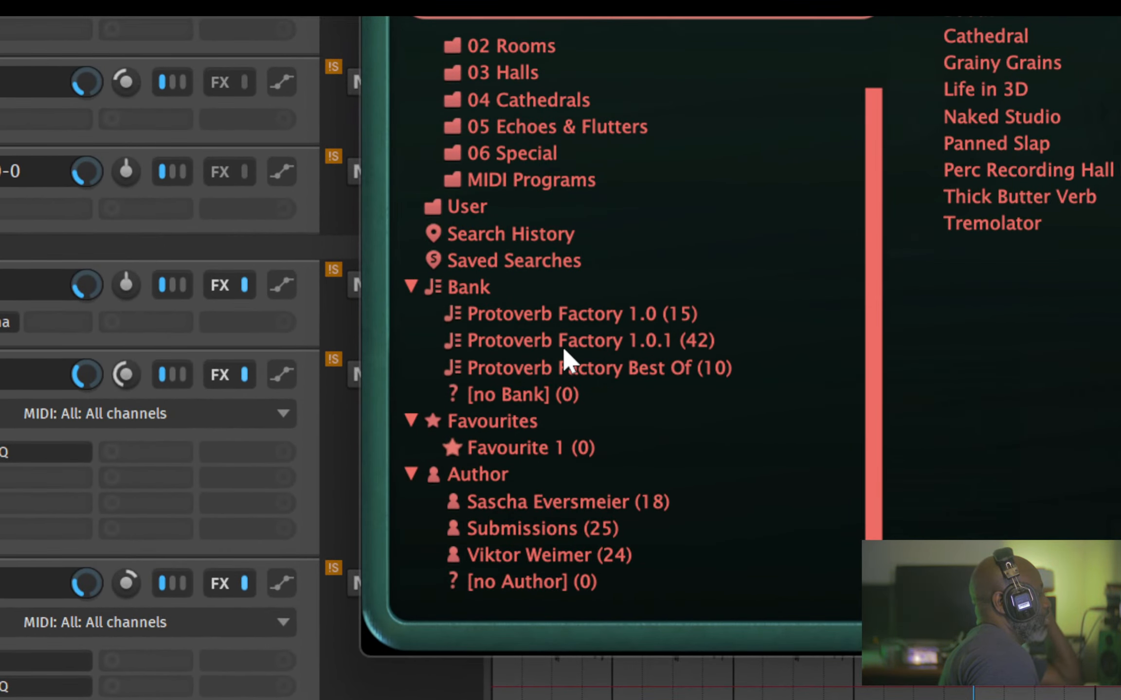
{"action": "scroll", "coordinate": [554, 188], "scroll_direction": "up", "scroll_amount": 2}
{"action": "left_click", "coordinate": [544, 83]}
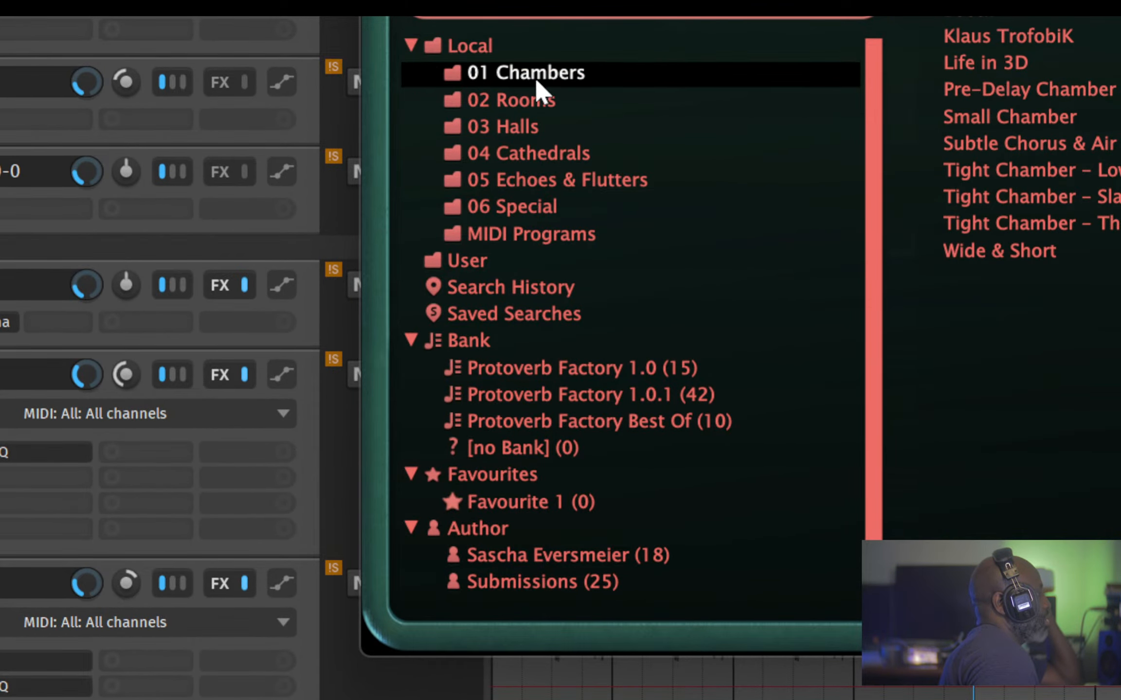
{"action": "left_click", "coordinate": [510, 127]}
{"action": "left_click", "coordinate": [512, 152]}
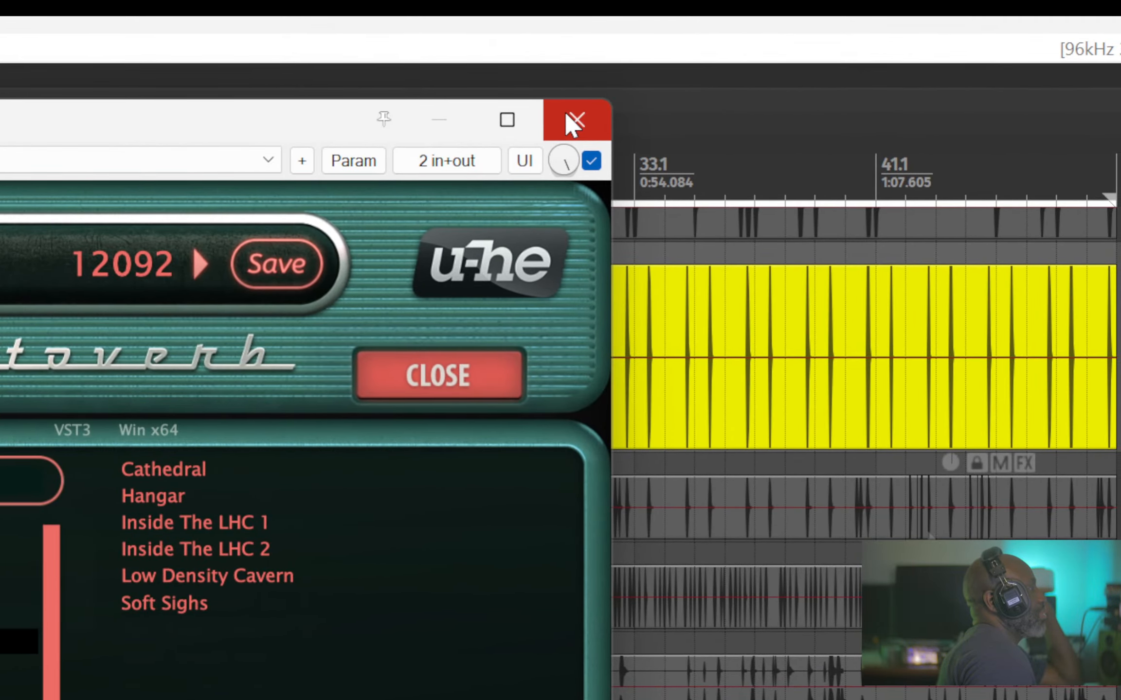
{"action": "left_click", "coordinate": [566, 117]}
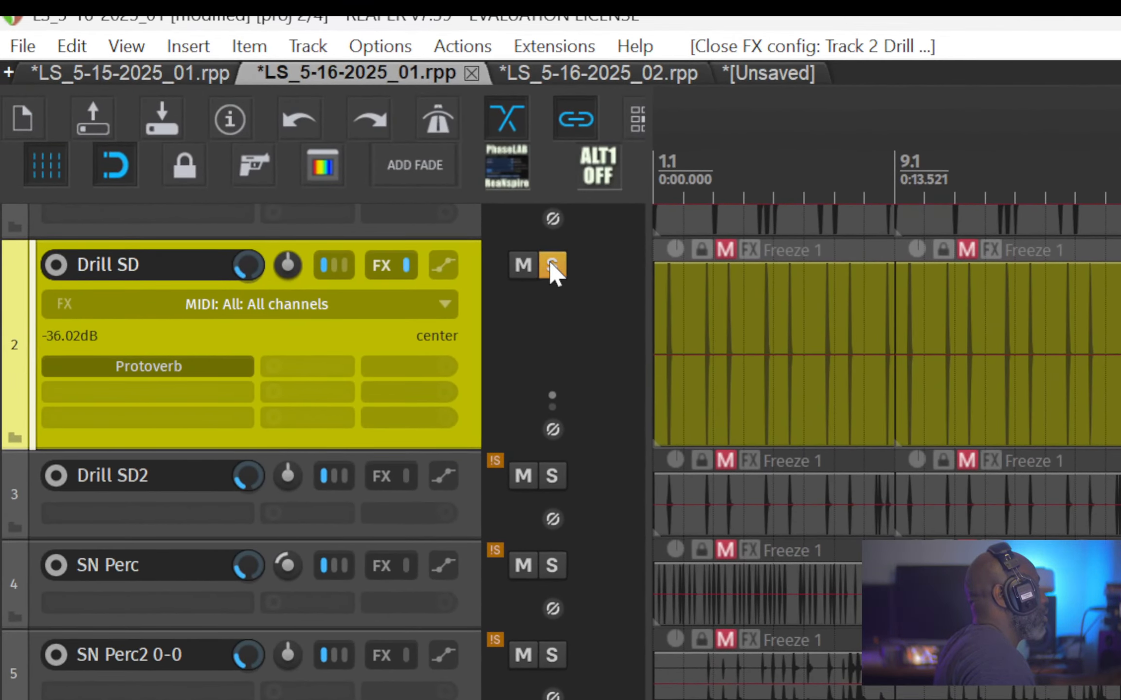
{"action": "left_click", "coordinate": [63, 70]}
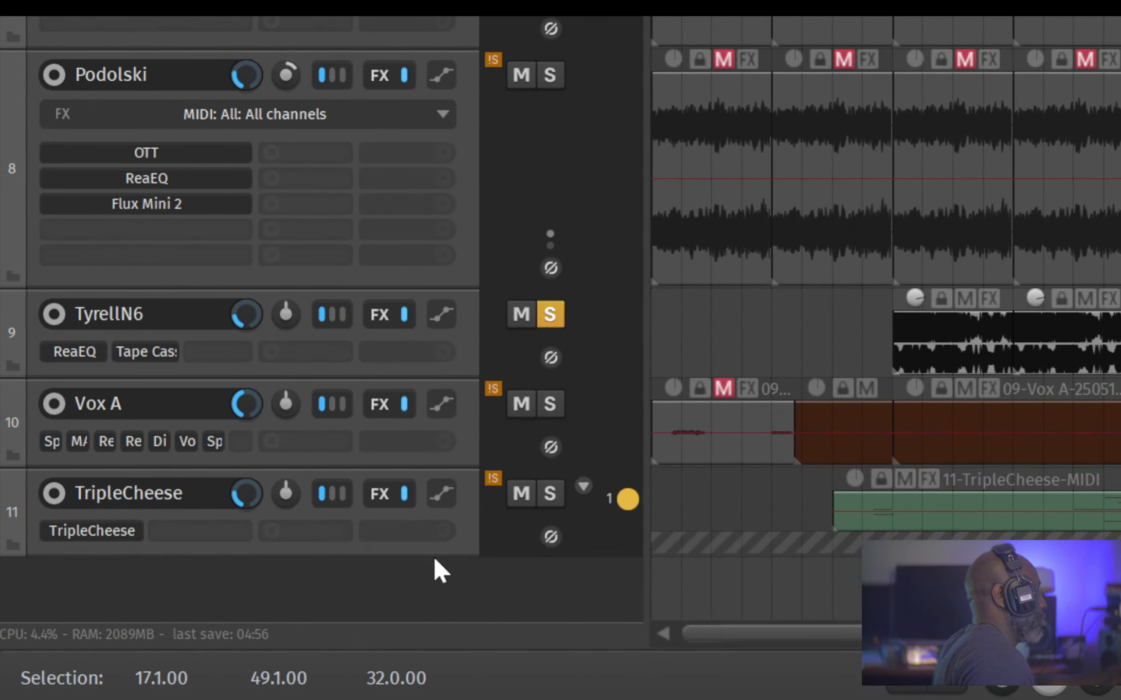
- Make the TripleCheese track taller, start playback, and toggle the track's solo before hearing all tracks together
{"action": "left_click_drag", "start_coordinate": [432, 554], "coordinate": [433, 580]}
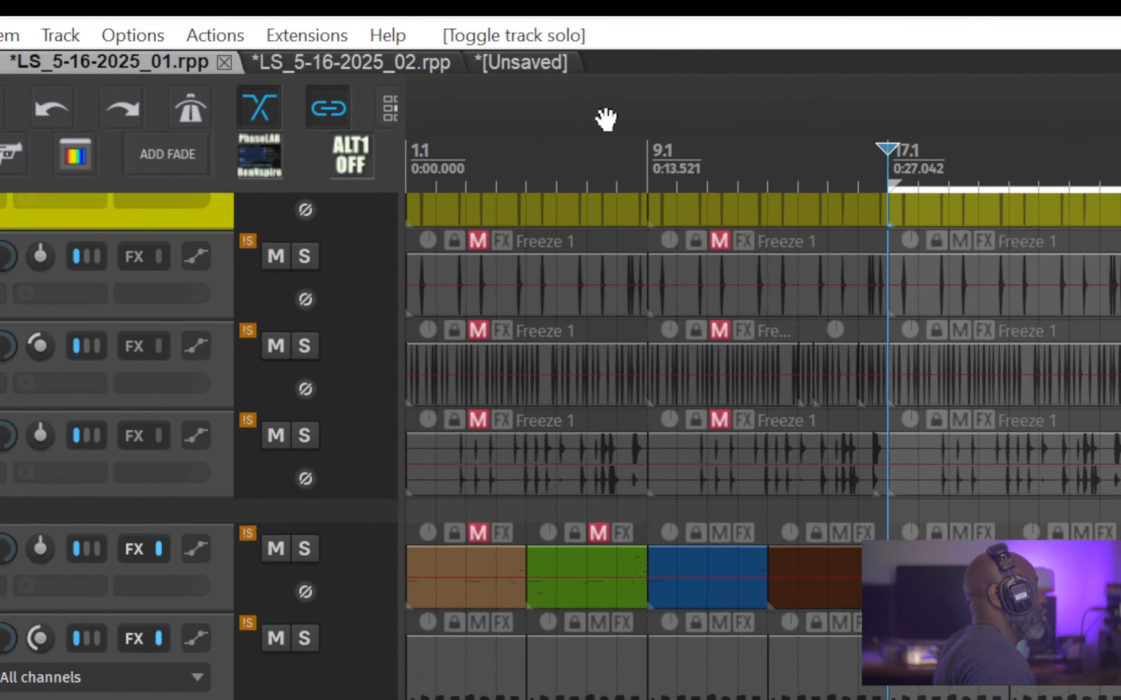
{"action": "key", "text": "space"}
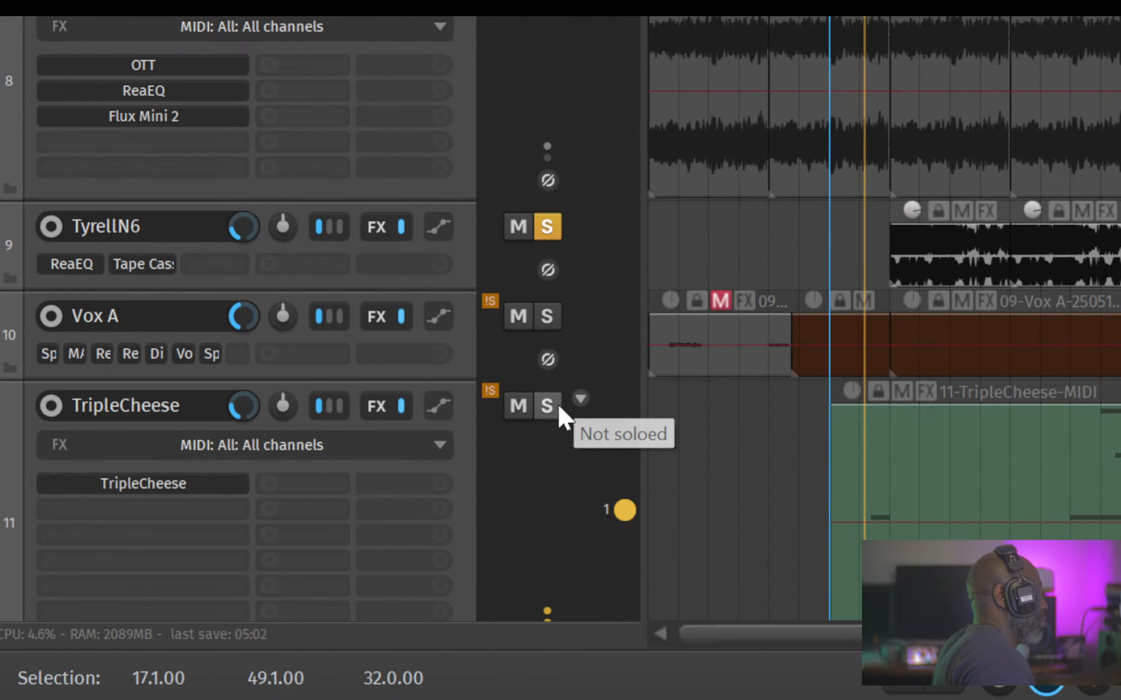
{"action": "left_click", "coordinate": [546, 405]}
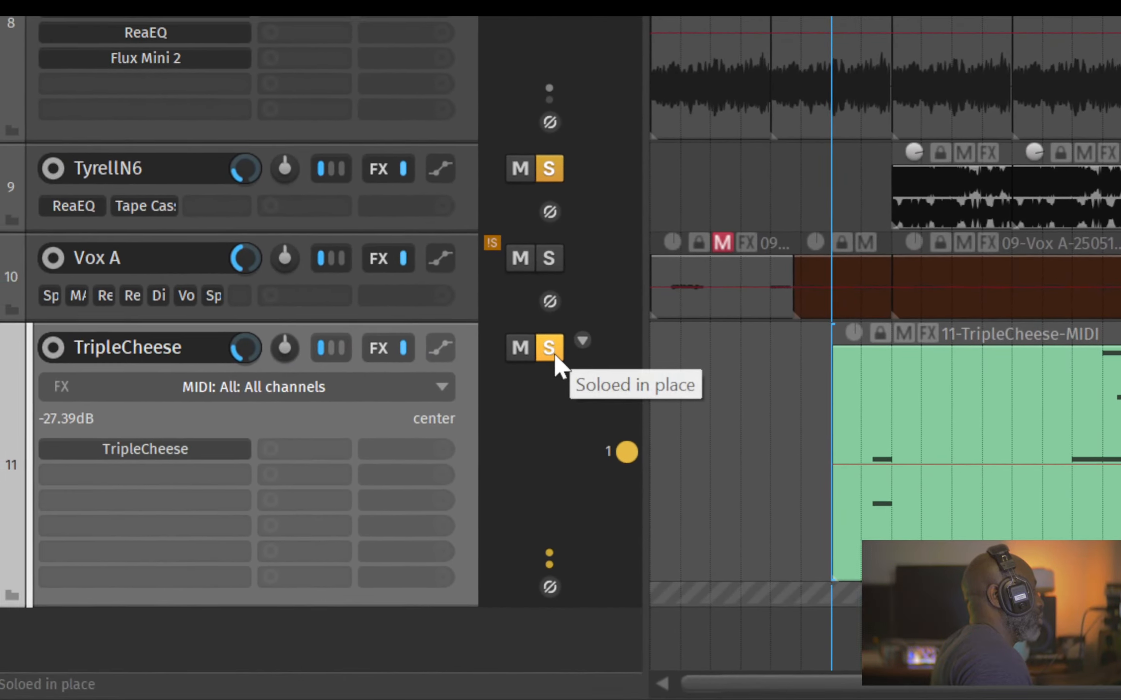
{"action": "left_click", "coordinate": [554, 354]}
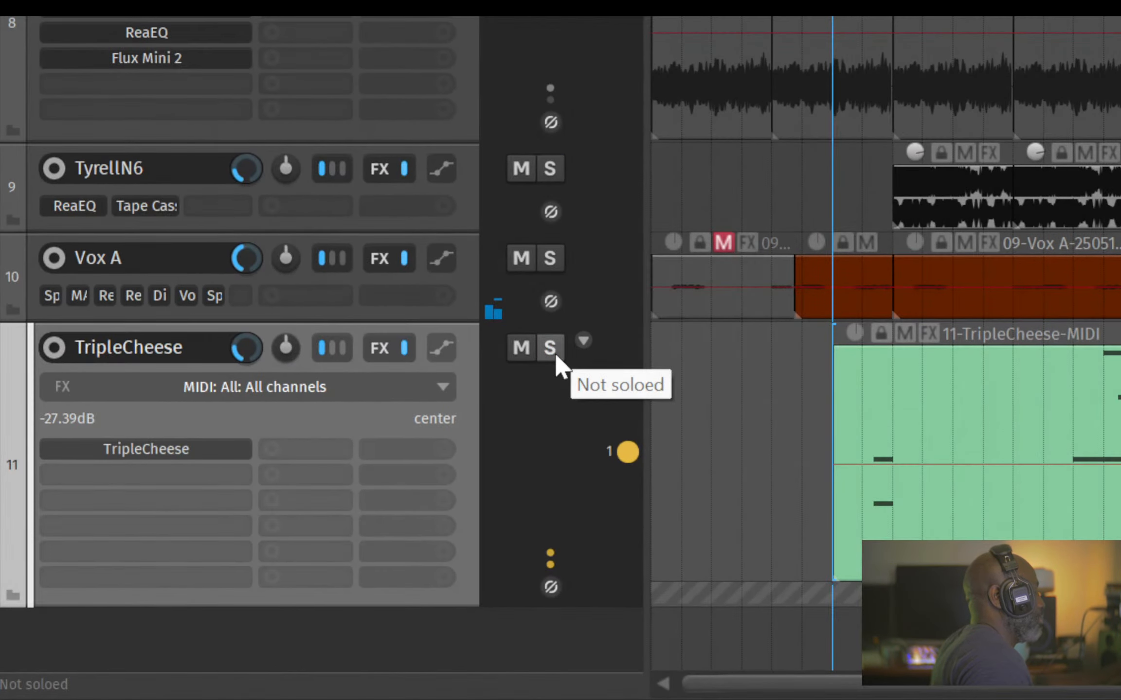
- Play the passage at the start of the TripleCheese MIDI item in the full mix and stop playback
{"action": "scroll", "coordinate": [705, 264], "scroll_direction": "up", "scroll_amount": 2}
{"action": "scroll", "coordinate": [706, 264], "scroll_direction": "down", "scroll_amount": 2}
{"action": "scroll", "coordinate": [706, 264], "scroll_direction": "up", "scroll_amount": 2}
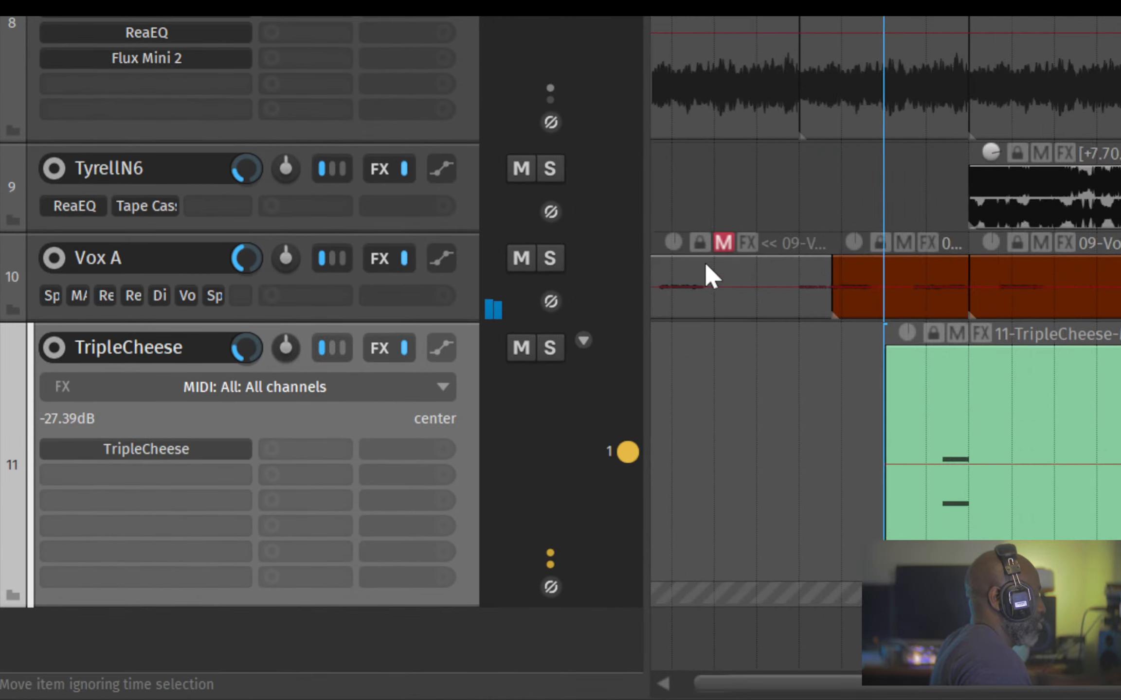
{"action": "scroll", "coordinate": [705, 264], "scroll_direction": "up", "scroll_amount": 3}
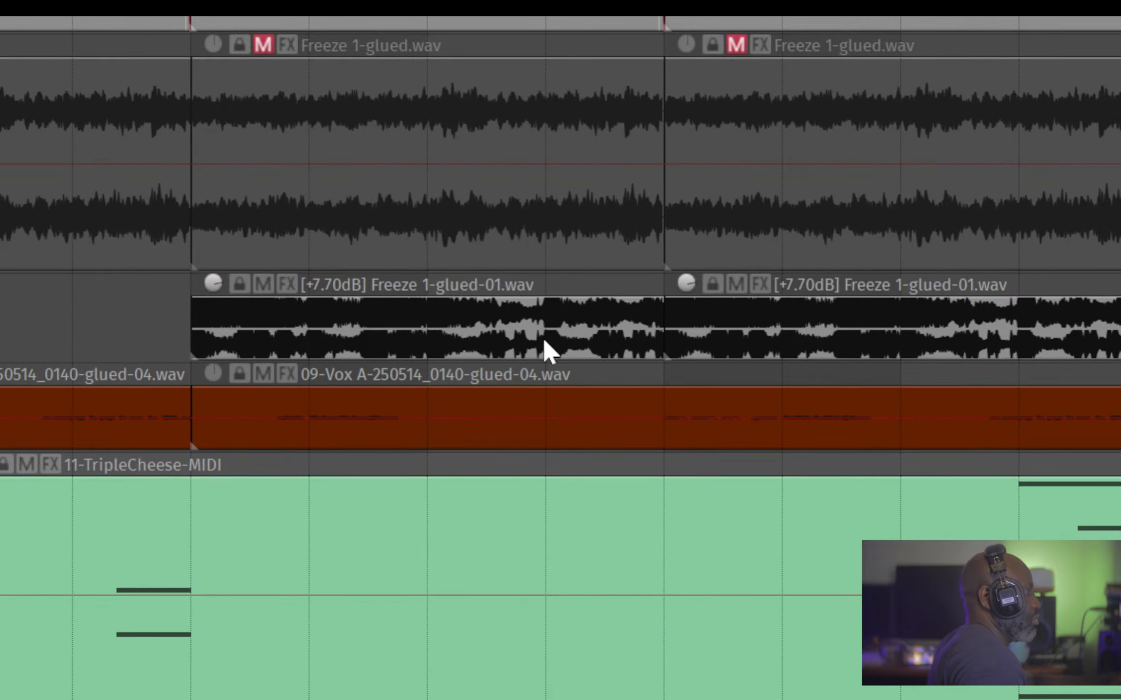
{"action": "key", "text": "space"}
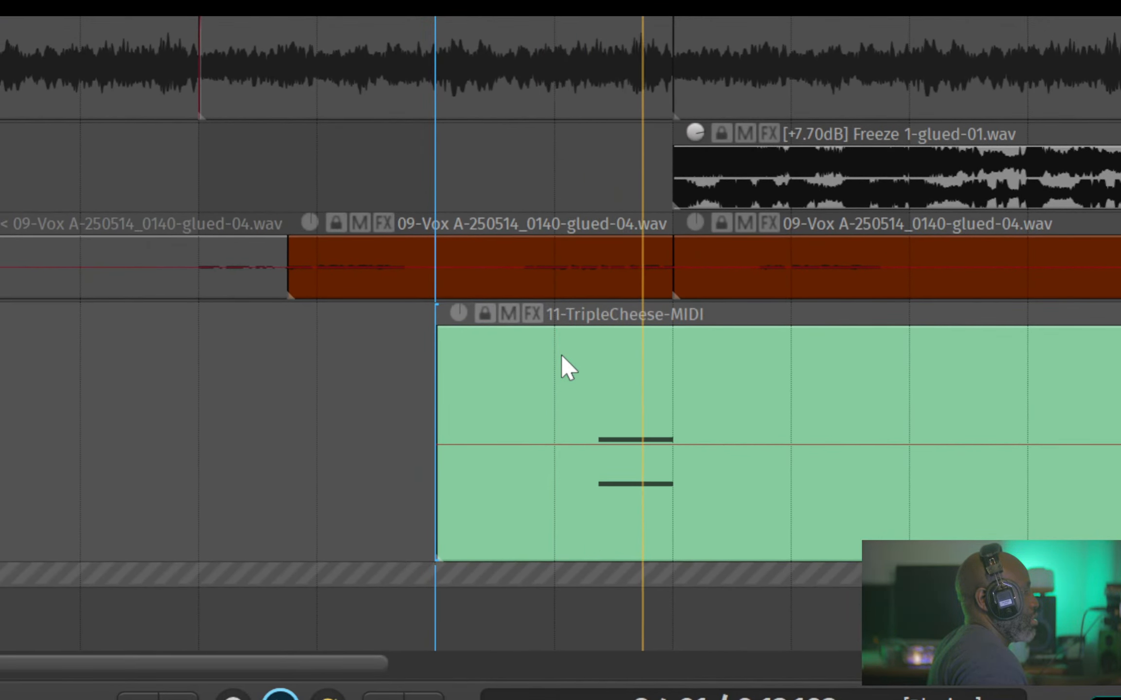
{"action": "key", "text": "space"}
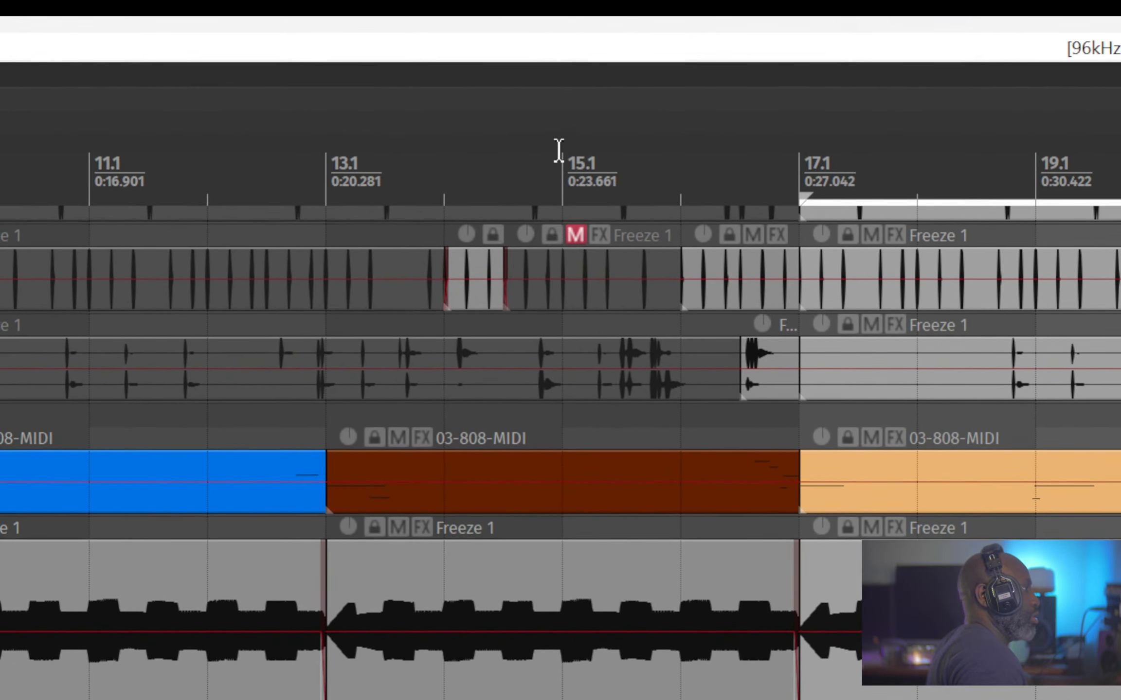
- Play from bar 15 and compare the mix with the TripleCheese track soloed and unsoloed
{"action": "left_click", "coordinate": [560, 154]}
{"action": "key", "text": "space"}
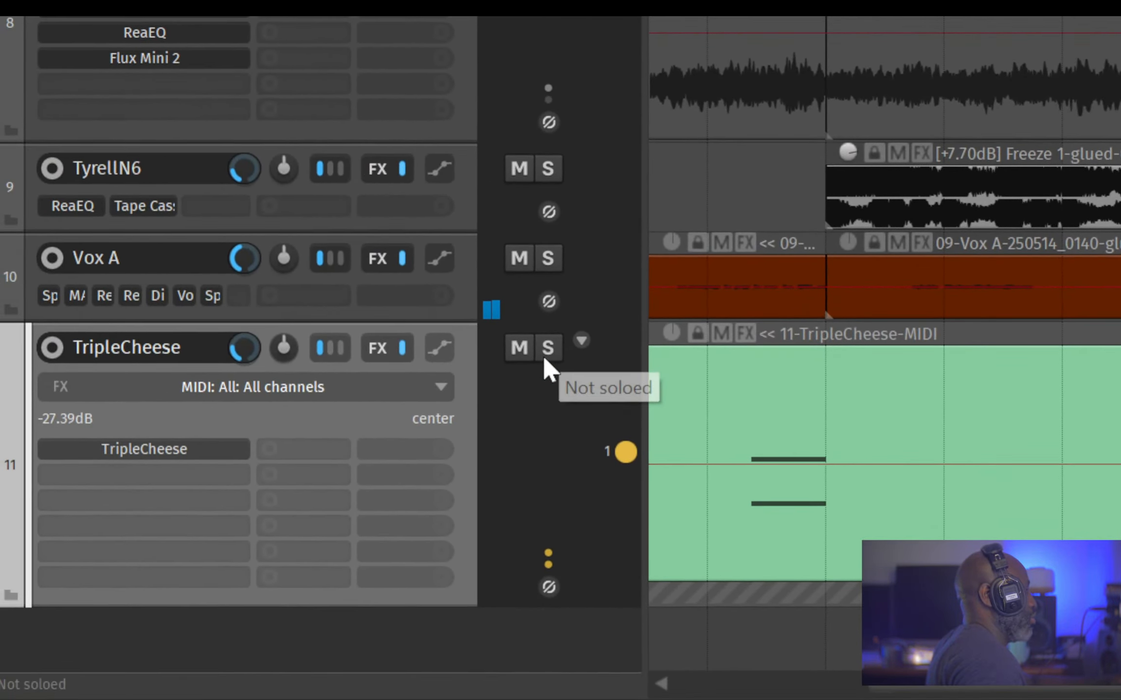
{"action": "left_click", "coordinate": [451, 434]}
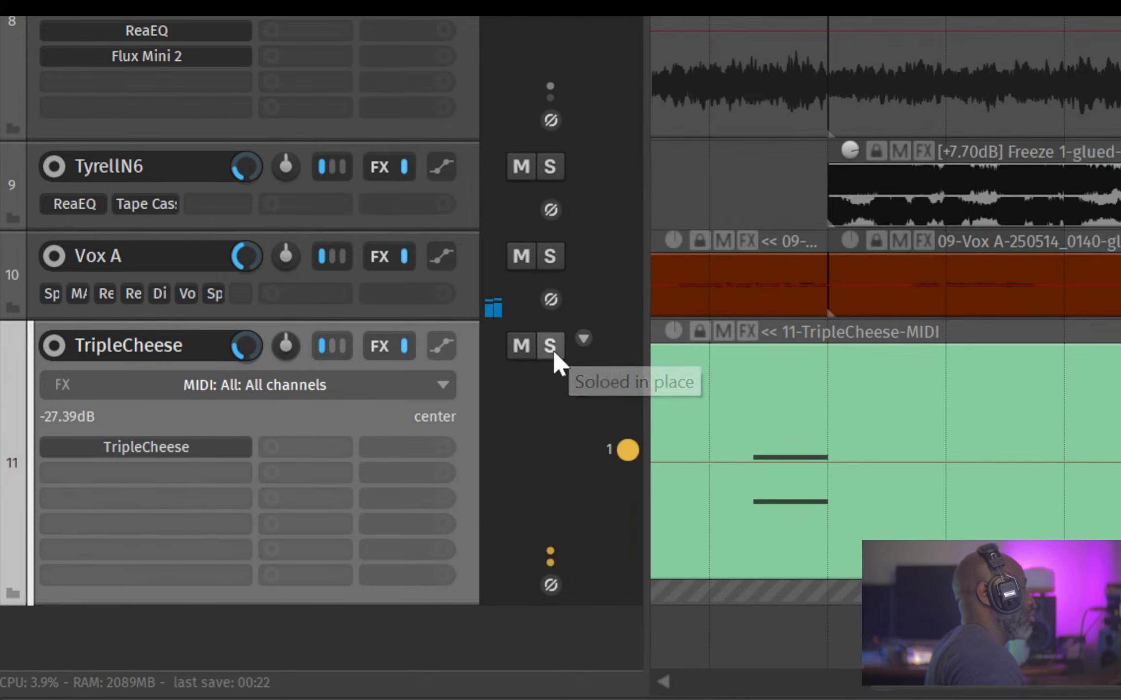
{"action": "left_click", "coordinate": [553, 349]}
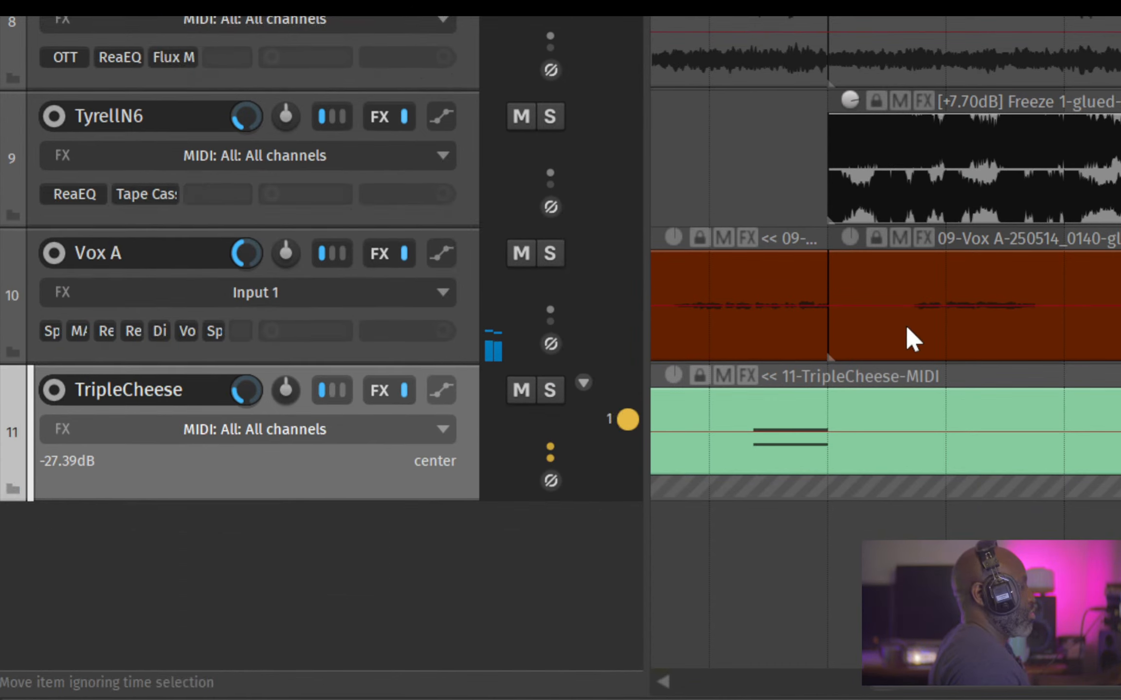
{"action": "scroll", "coordinate": [947, 318], "scroll_direction": "down", "scroll_amount": 2}
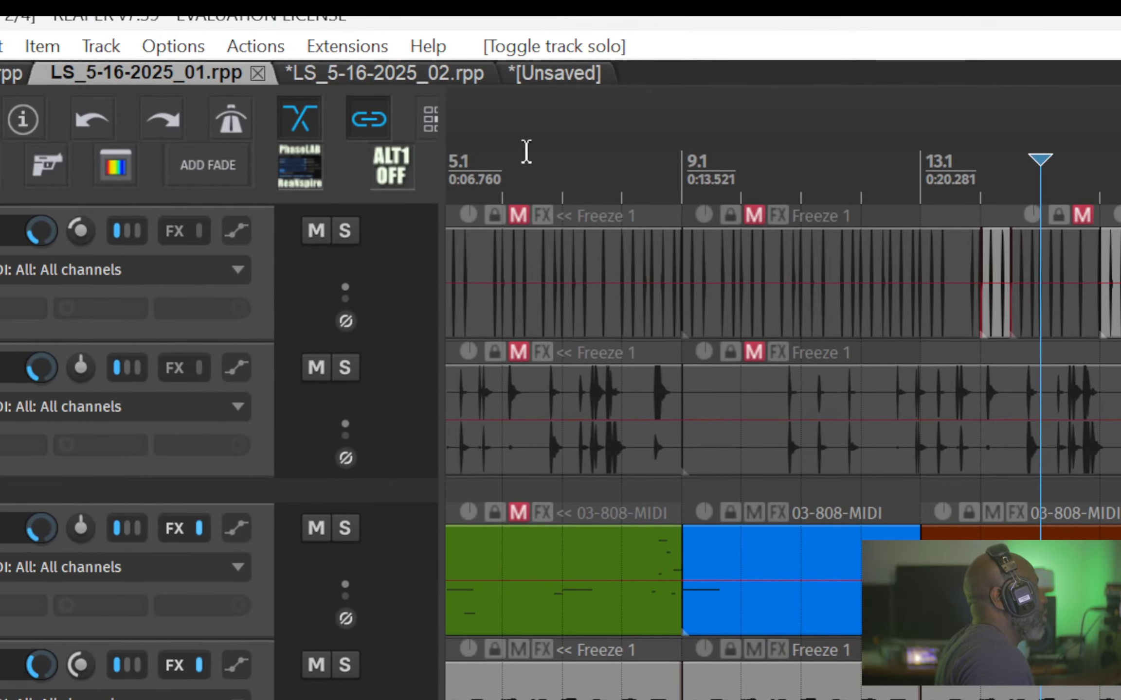
- Switch to the unsaved project, enlarge the Zebralette interface to 170% and close the plug-in window
{"action": "left_click", "coordinate": [554, 76]}
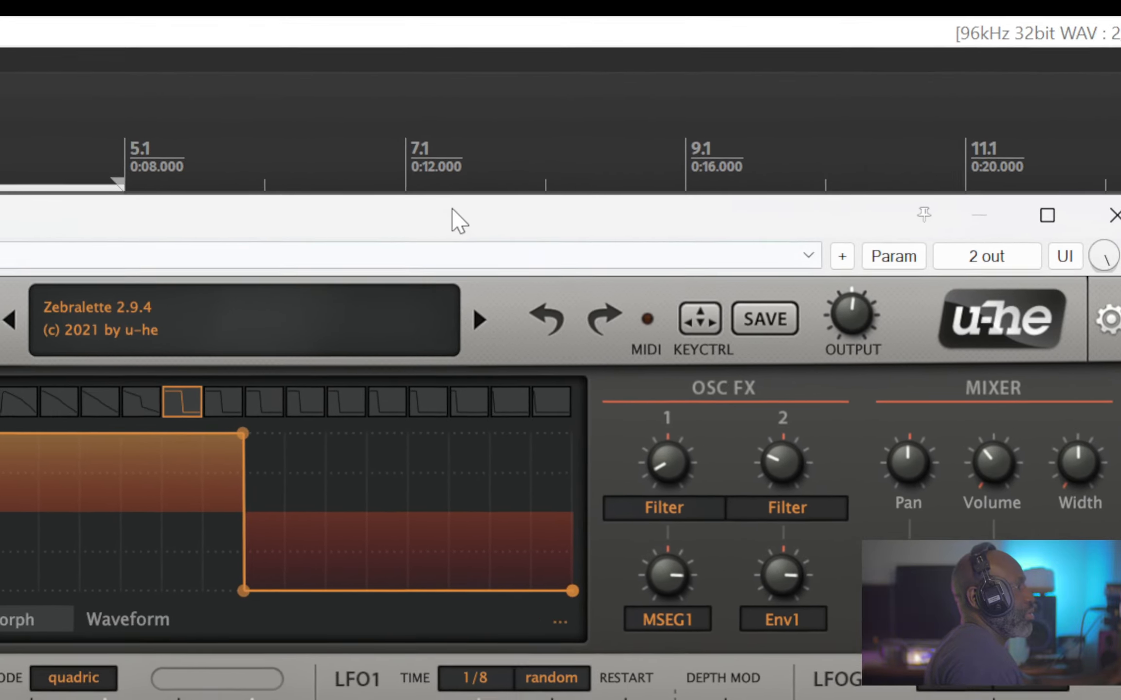
{"action": "left_click_drag", "start_coordinate": [451, 209], "coordinate": [278, 245]}
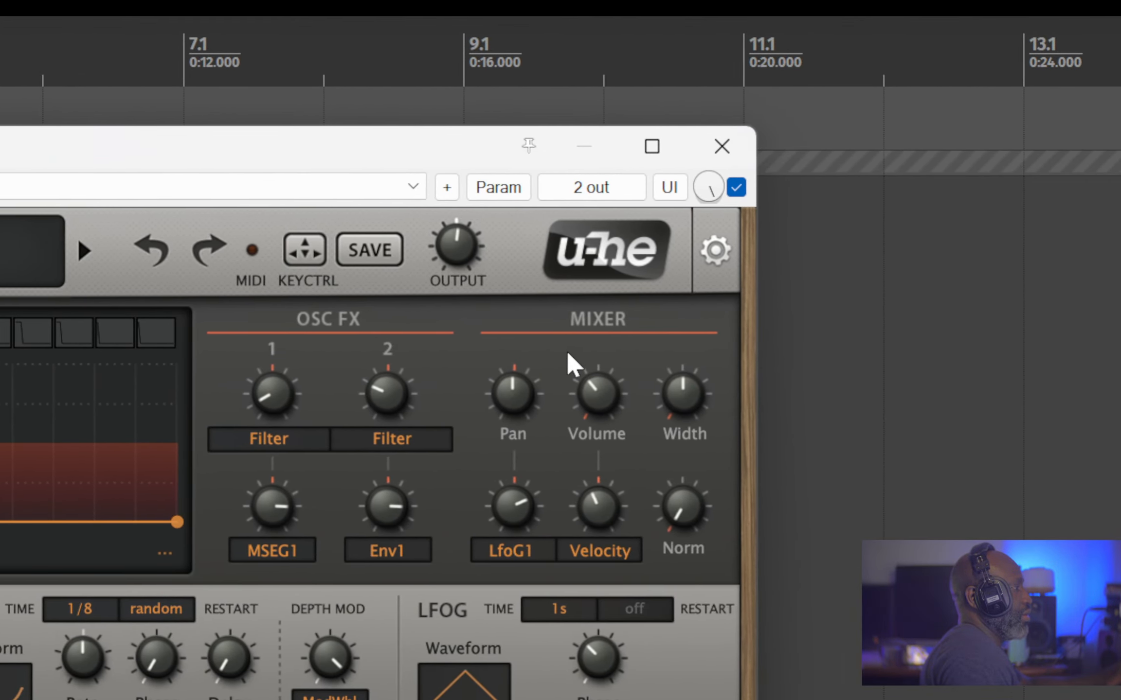
{"action": "right_click", "coordinate": [568, 354]}
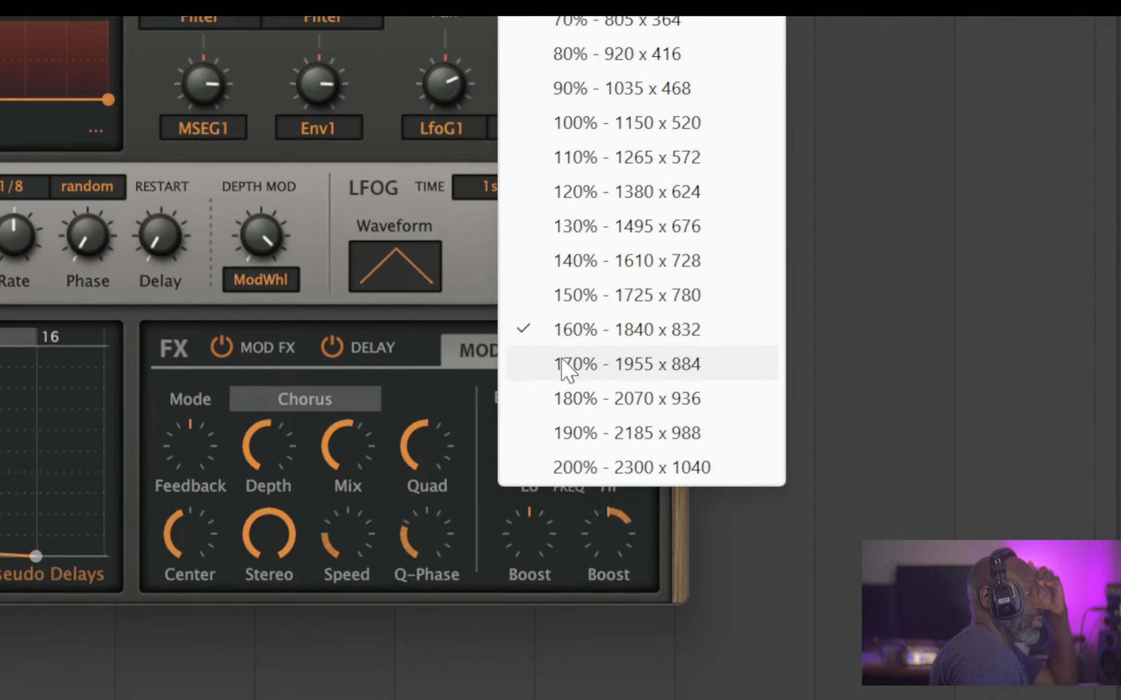
{"action": "left_click", "coordinate": [561, 356]}
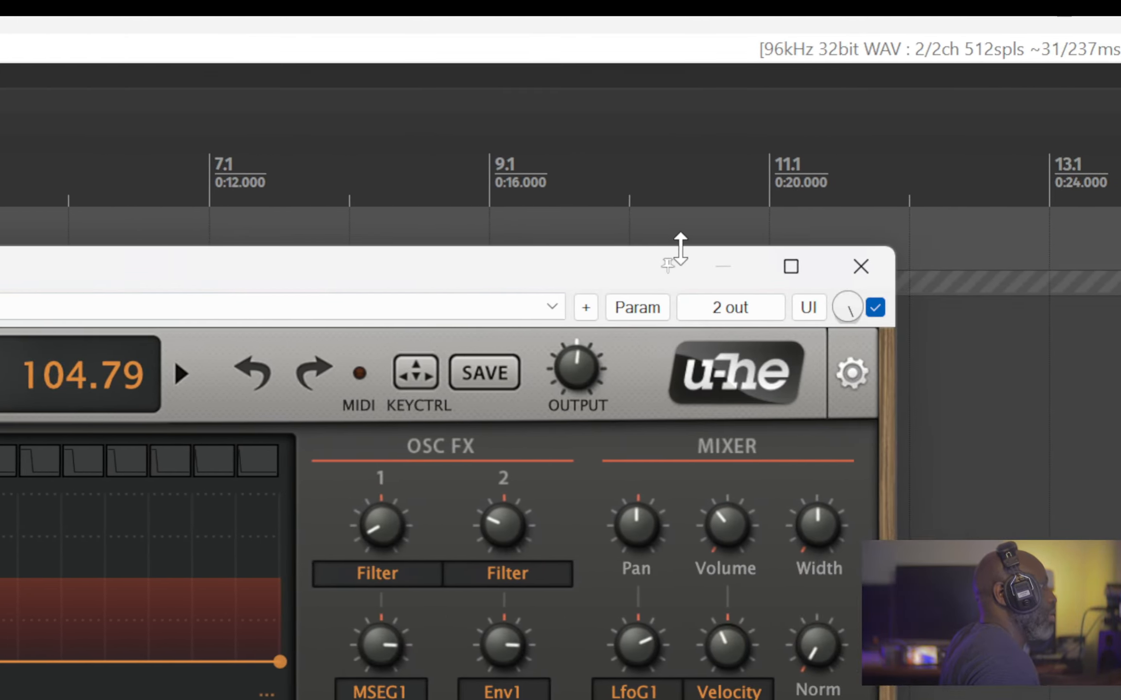
{"action": "left_click", "coordinate": [859, 271]}
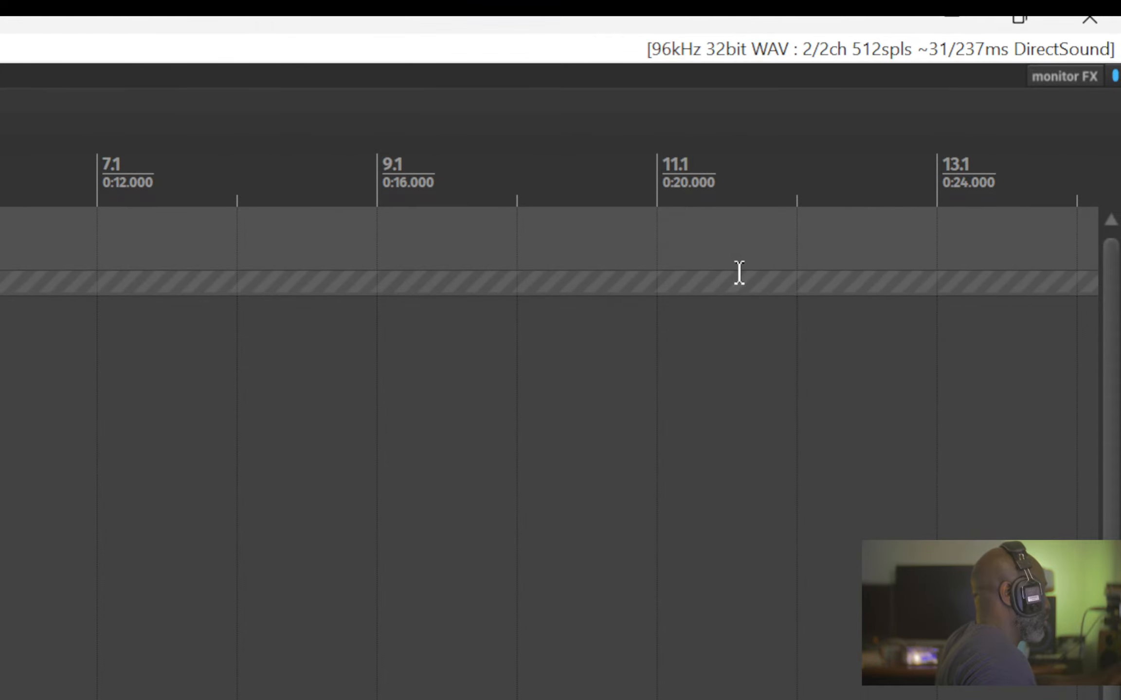
- Switch to the Brave browser and look over the plug-ins in u-he's product list
{"action": "key", "text": "alt+Tab"}
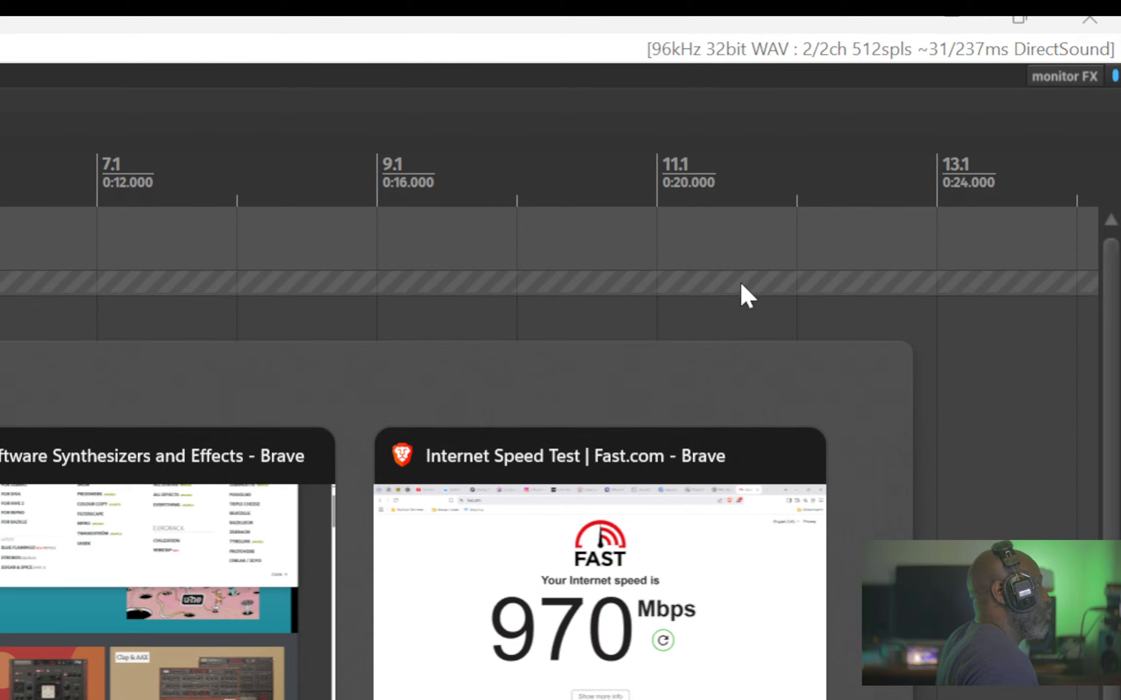
{"action": "key", "text": "alt+Tab"}
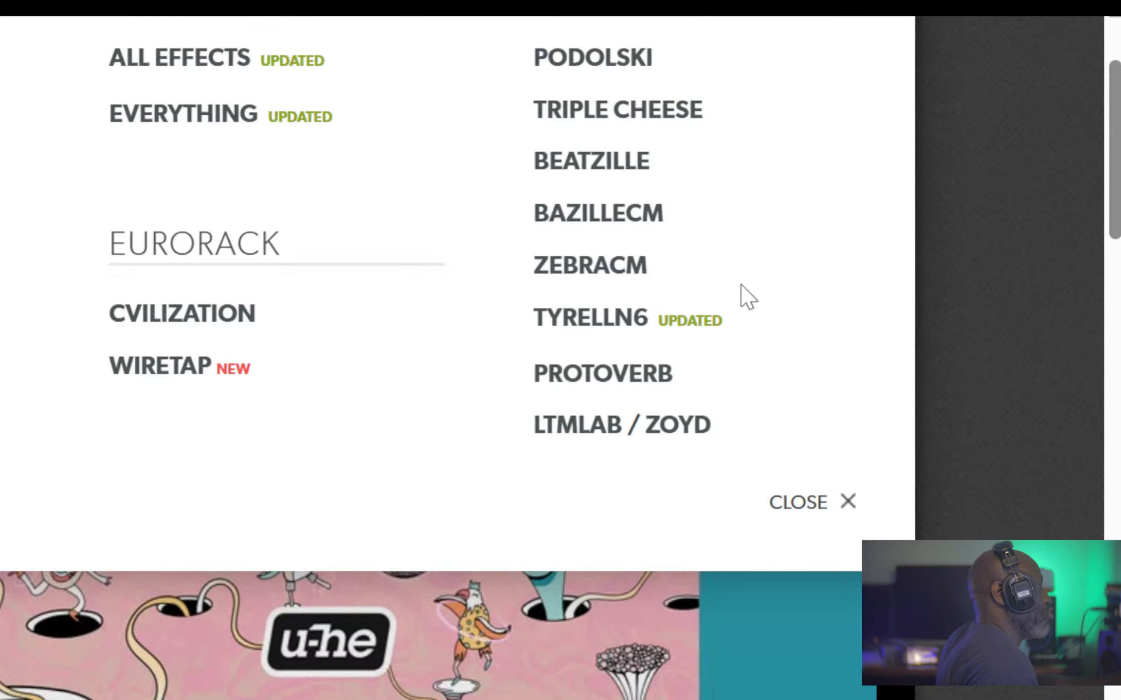
{"action": "scroll", "coordinate": [579, 347], "scroll_direction": "down", "scroll_amount": 10}
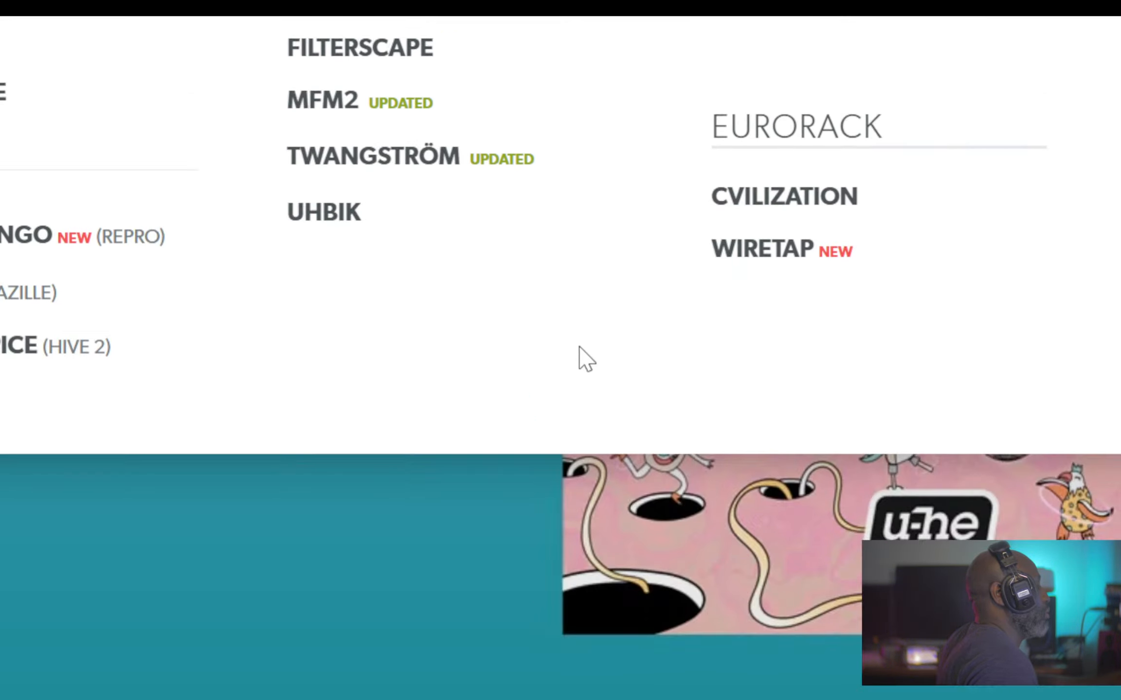
{"action": "scroll", "coordinate": [577, 342], "scroll_direction": "up", "scroll_amount": 10}
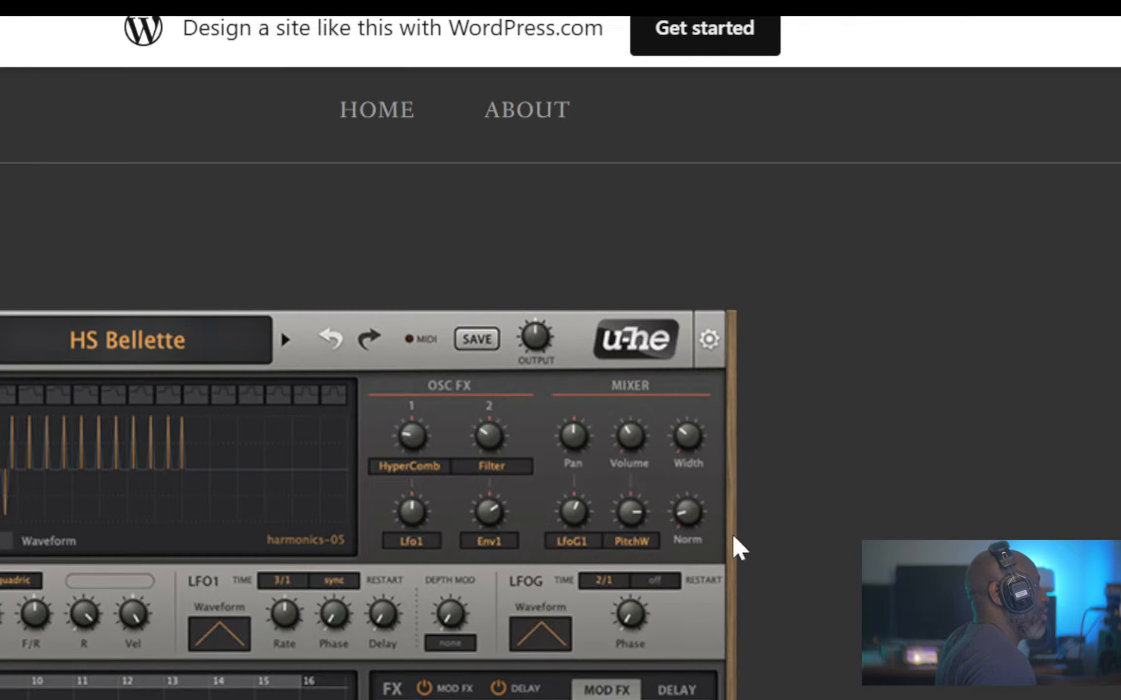
- Look through the web page presenting Zebralette and open its U-he Skins link
{"action": "scroll", "coordinate": [119, 559], "scroll_direction": "down", "scroll_amount": 5}
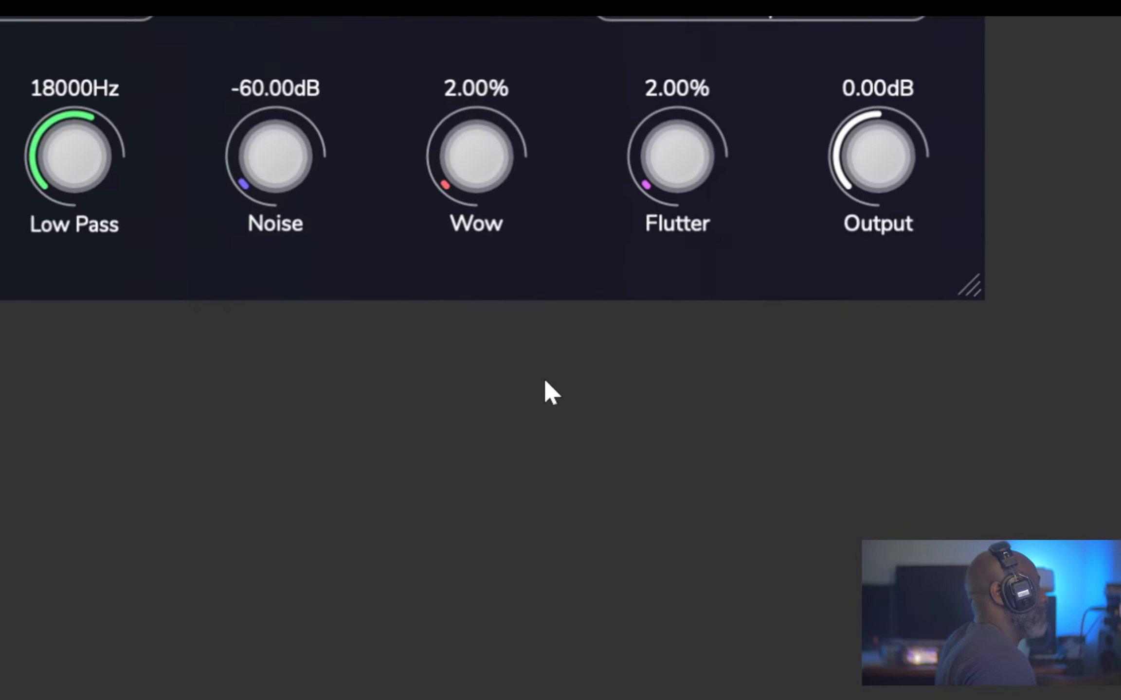
{"action": "scroll", "coordinate": [558, 352], "scroll_direction": "up", "scroll_amount": 4}
{"action": "scroll", "coordinate": [558, 352], "scroll_direction": "down", "scroll_amount": 8}
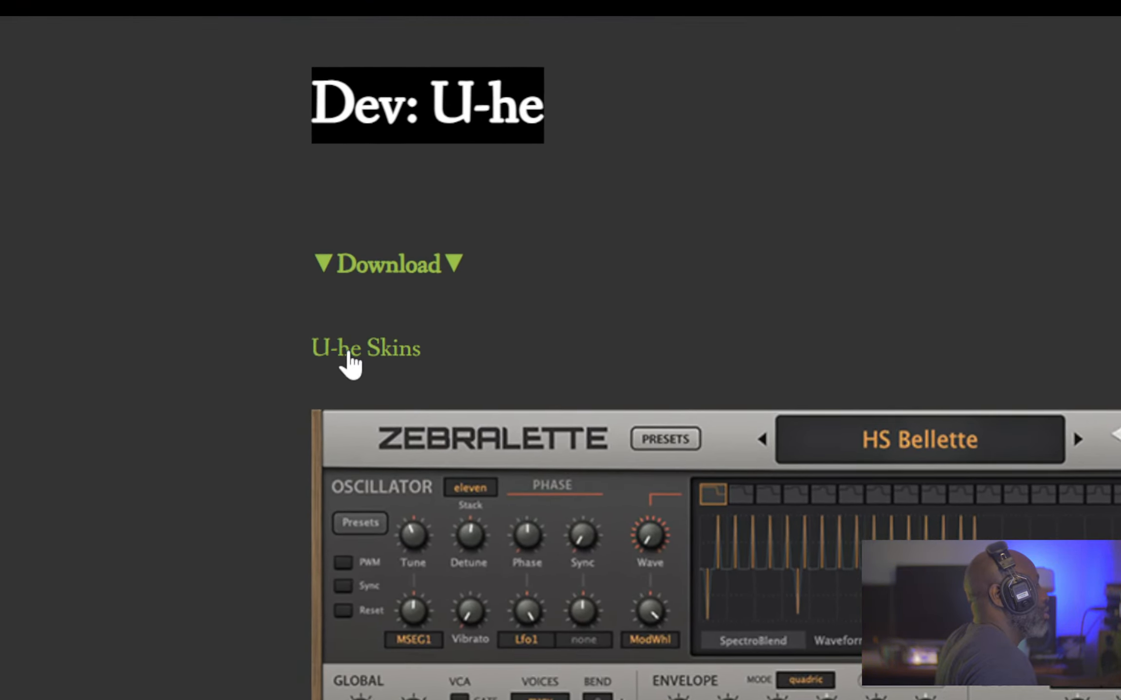
{"action": "left_click", "coordinate": [349, 351]}
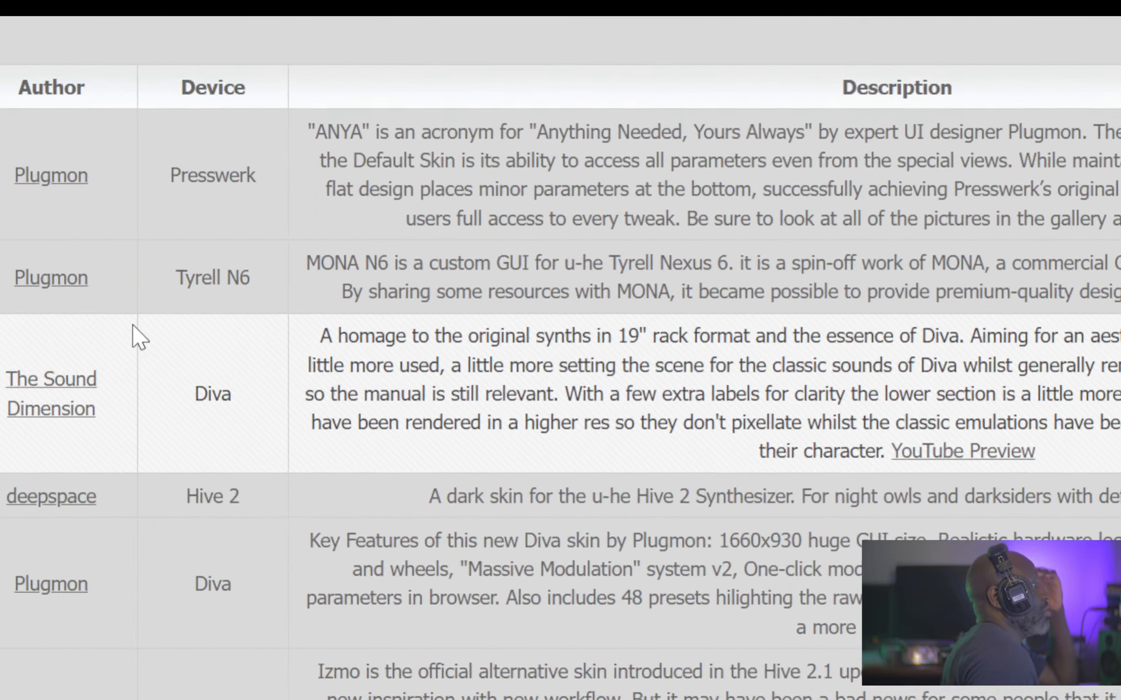
- Browse the Device Skins table down to the Podolski, TripleCheese and Zebralette console skins and check the skin previews
{"action": "scroll", "coordinate": [549, 347], "scroll_direction": "down", "scroll_amount": 4}
{"action": "scroll", "coordinate": [549, 347], "scroll_direction": "up", "scroll_amount": 4}
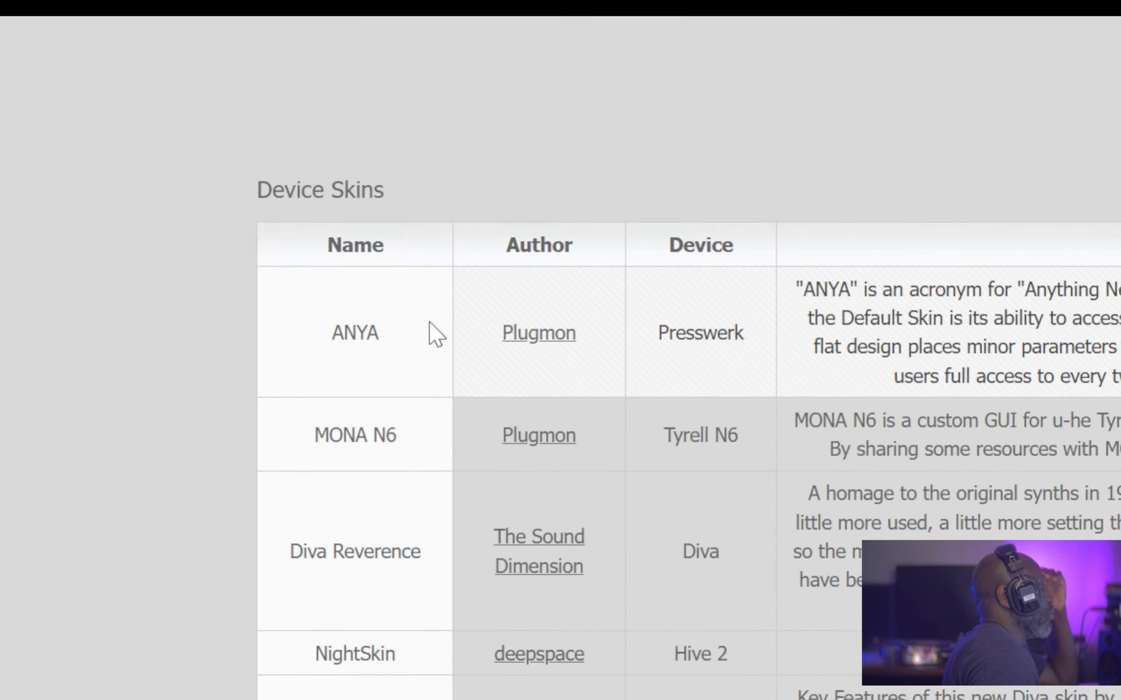
{"action": "scroll", "coordinate": [370, 413], "scroll_direction": "down", "scroll_amount": 4}
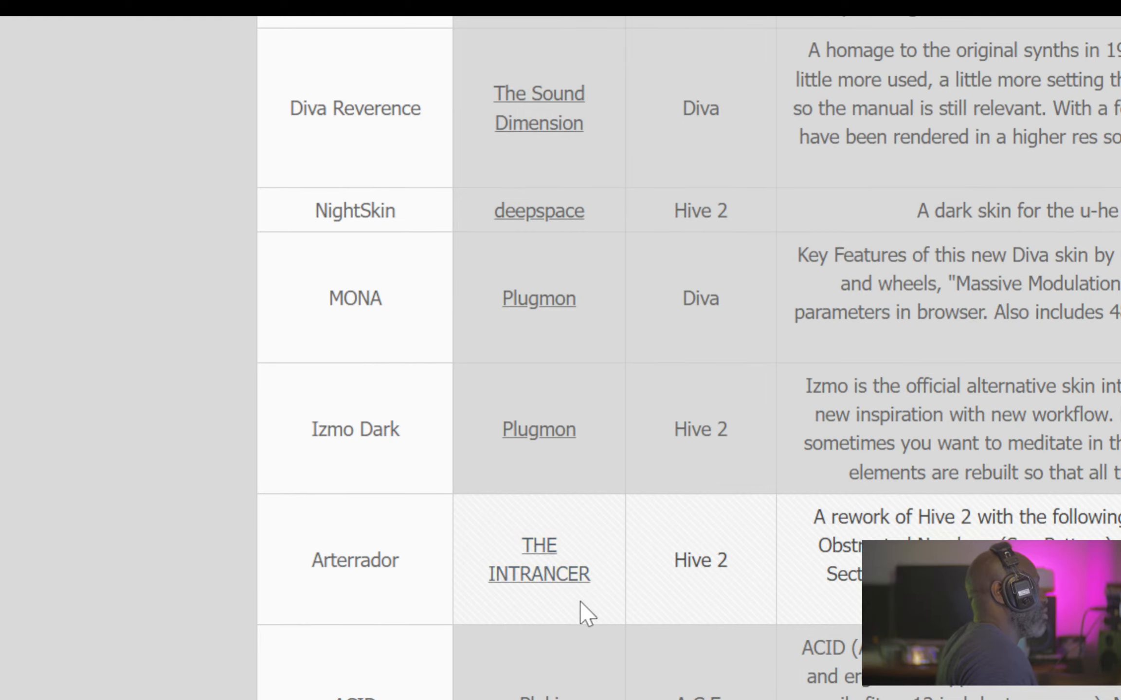
{"action": "scroll", "coordinate": [581, 627], "scroll_direction": "down", "scroll_amount": 2}
{"action": "scroll", "coordinate": [579, 637], "scroll_direction": "down", "scroll_amount": 6}
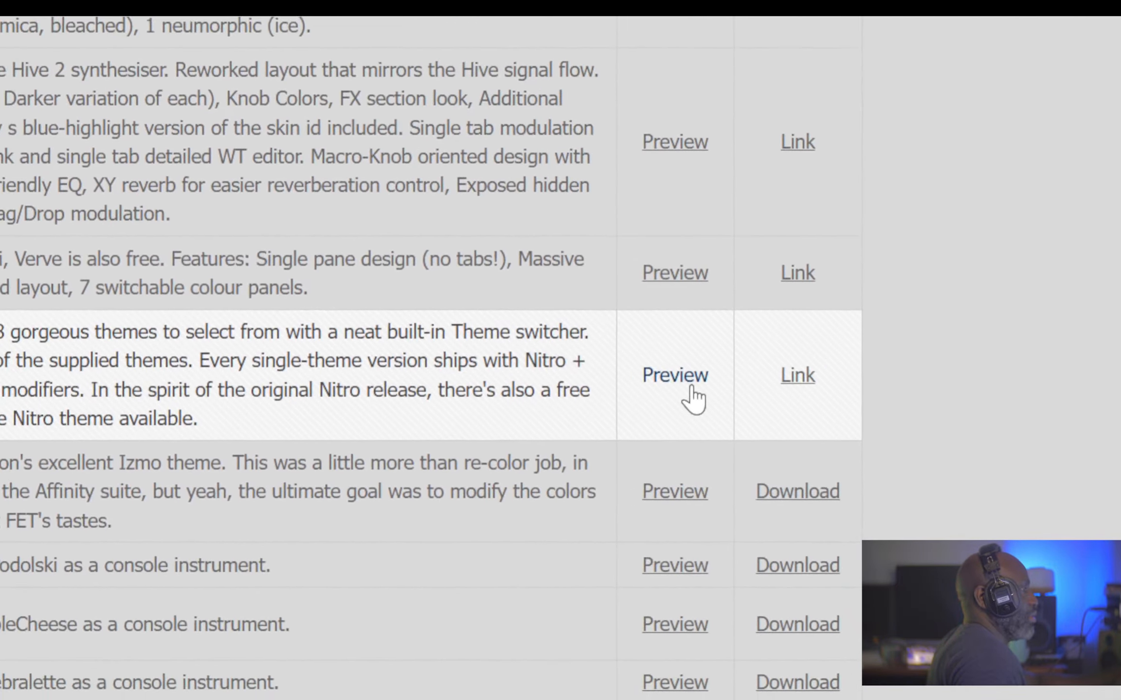
{"action": "left_click", "coordinate": [688, 459]}
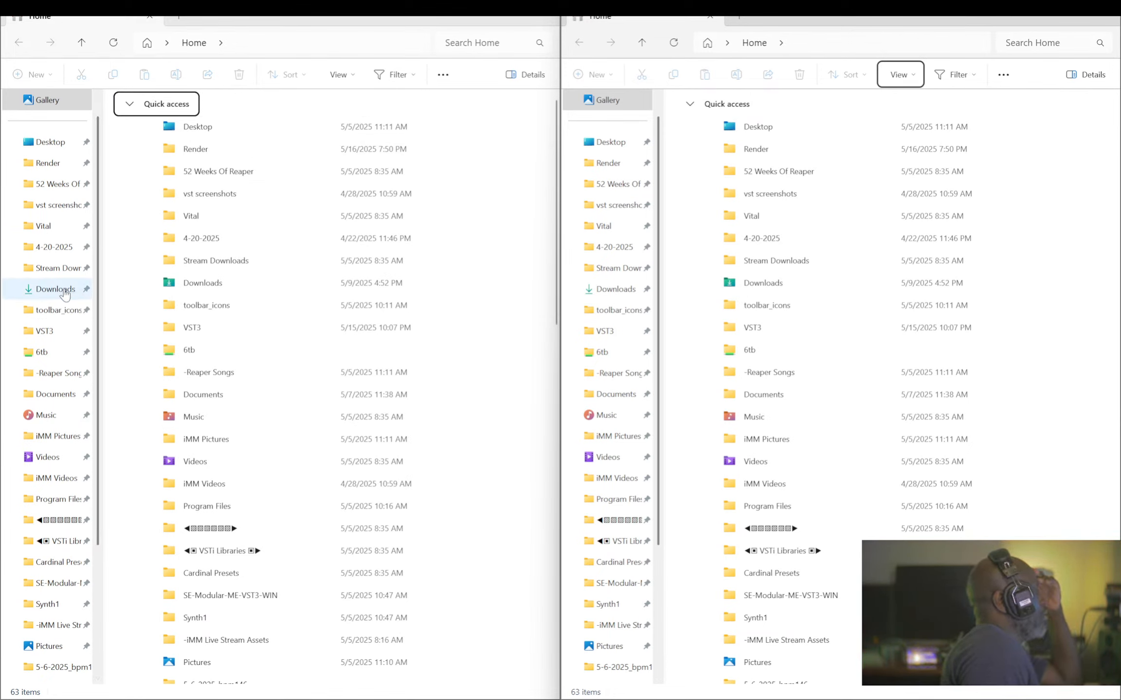
- Open the Hoverland-TripleCheese_Console.zip archive from the Downloads folder in File Explorer and place it beside the second Explorer window
{"action": "left_click", "coordinate": [49, 292]}
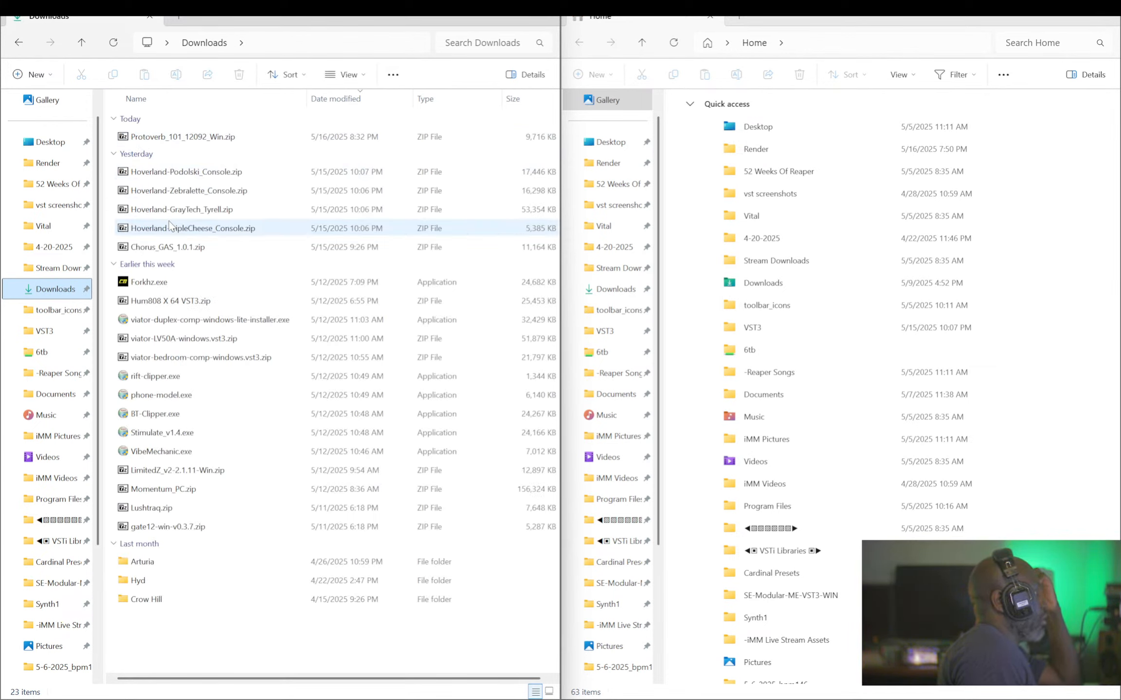
{"action": "left_click", "coordinate": [160, 228]}
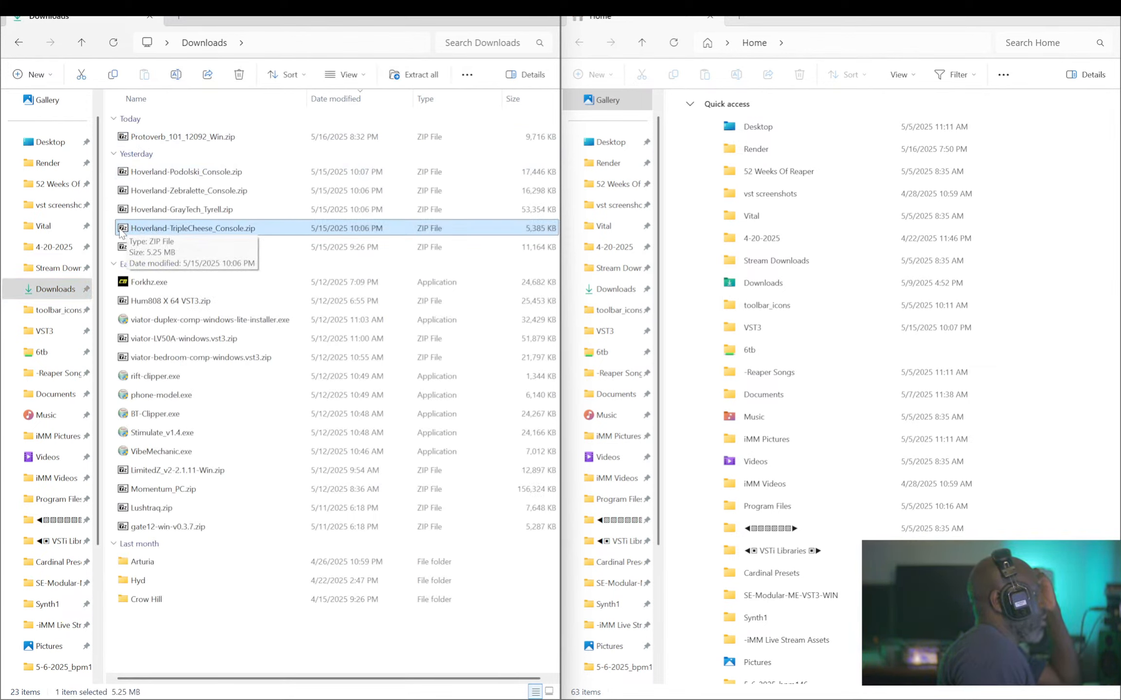
{"action": "double_click", "coordinate": [135, 230]}
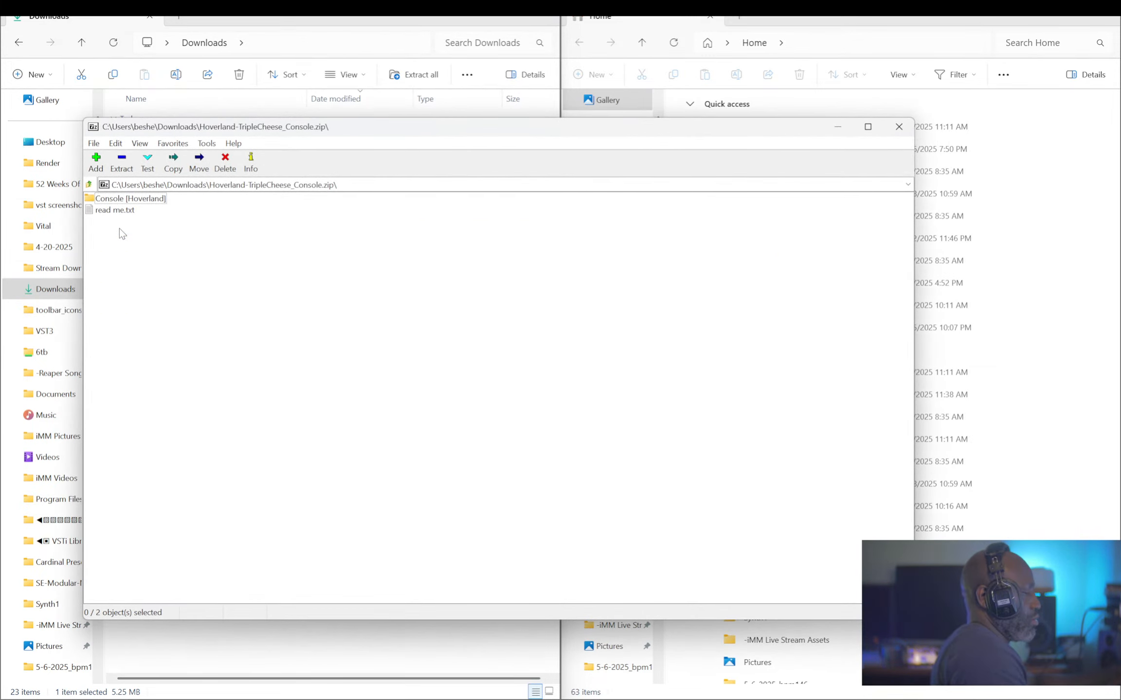
{"action": "key", "text": "super+Left"}
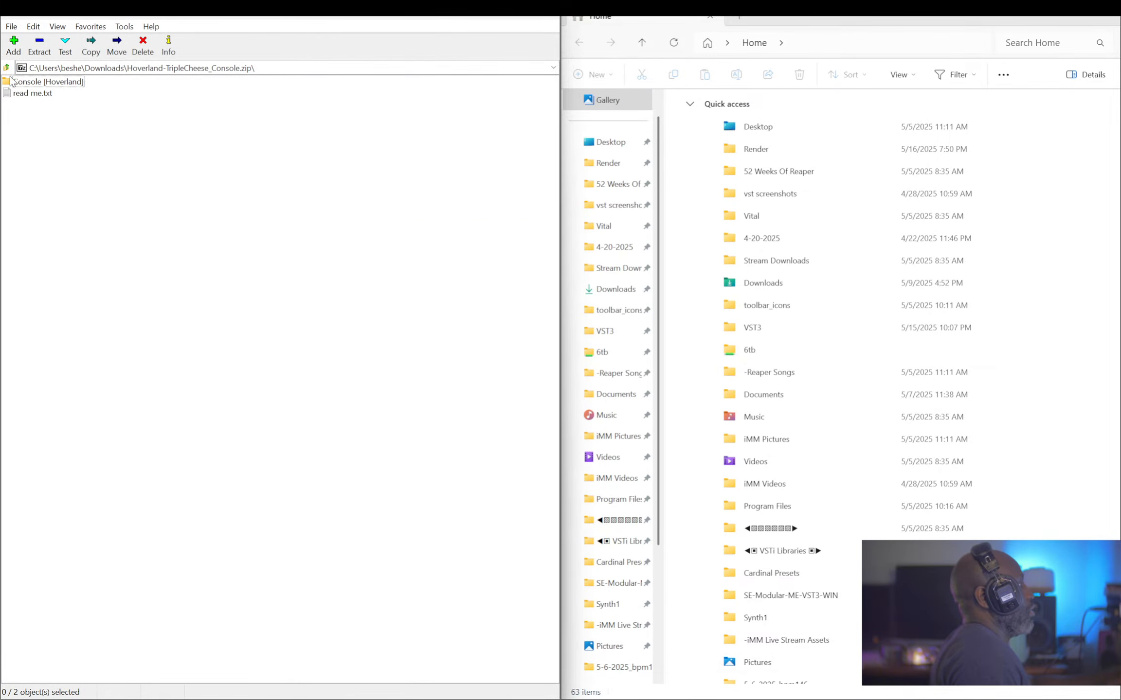
- Open the VST3 folder in File Explorer and find the TripleCheese.data shortcut among the entries starting with T
{"action": "left_click", "coordinate": [591, 334]}
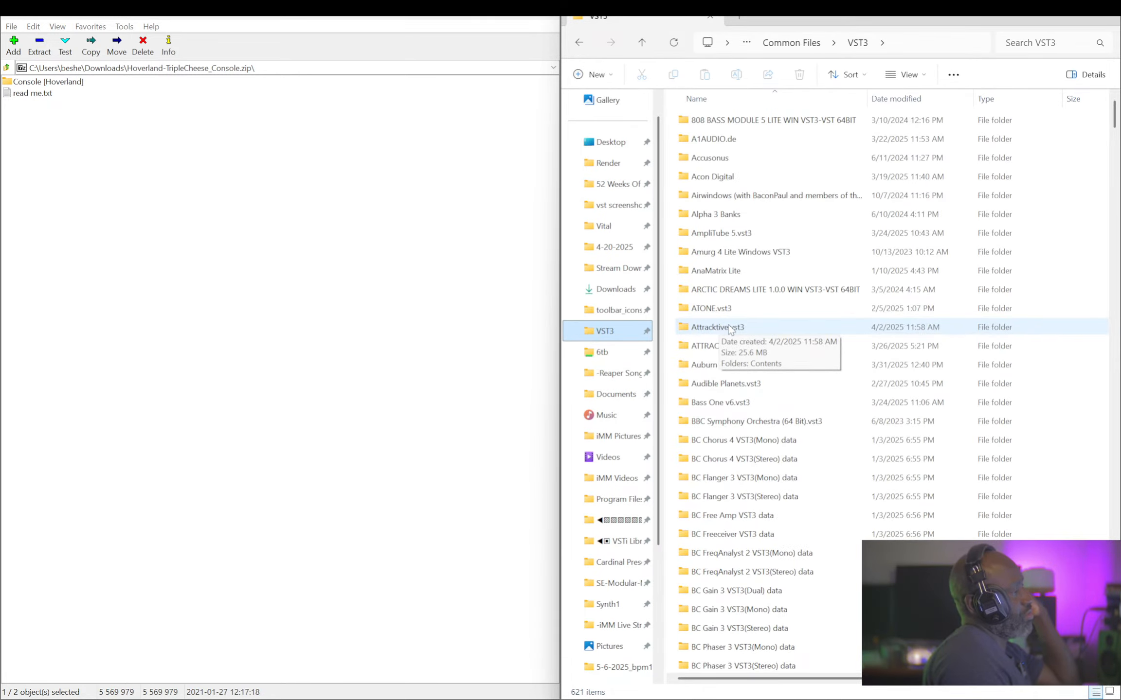
{"action": "scroll", "coordinate": [741, 336], "scroll_direction": "down", "scroll_amount": 2}
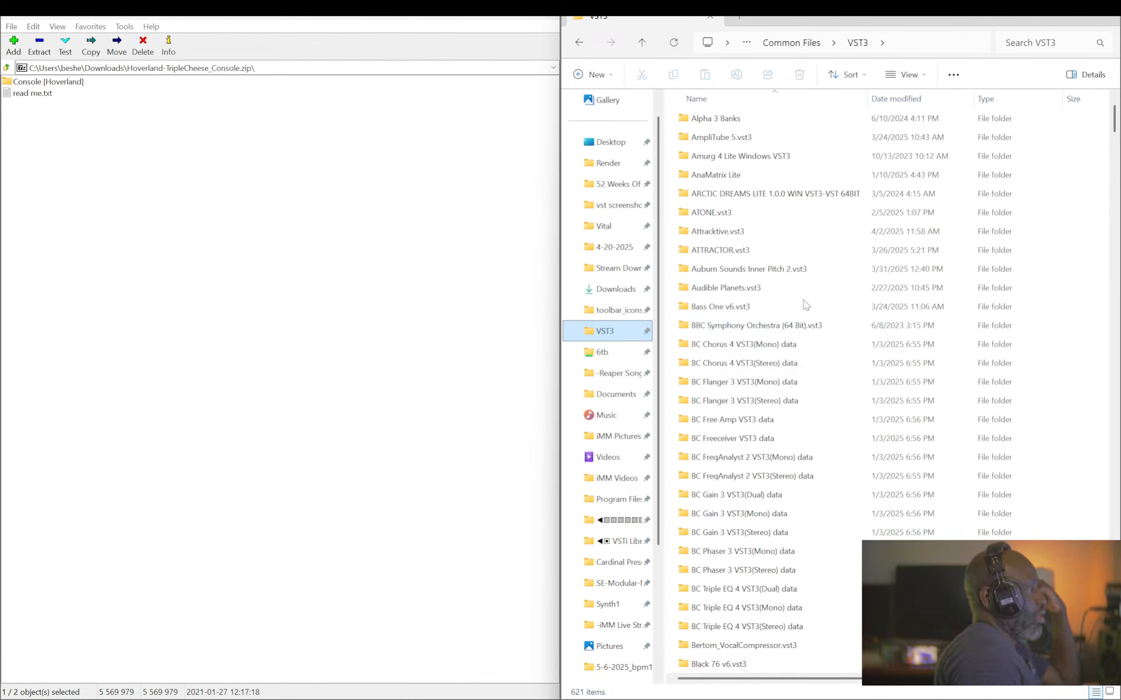
{"action": "scroll", "coordinate": [817, 287], "scroll_direction": "down", "scroll_amount": 2}
{"action": "scroll", "coordinate": [816, 288], "scroll_direction": "down", "scroll_amount": 20}
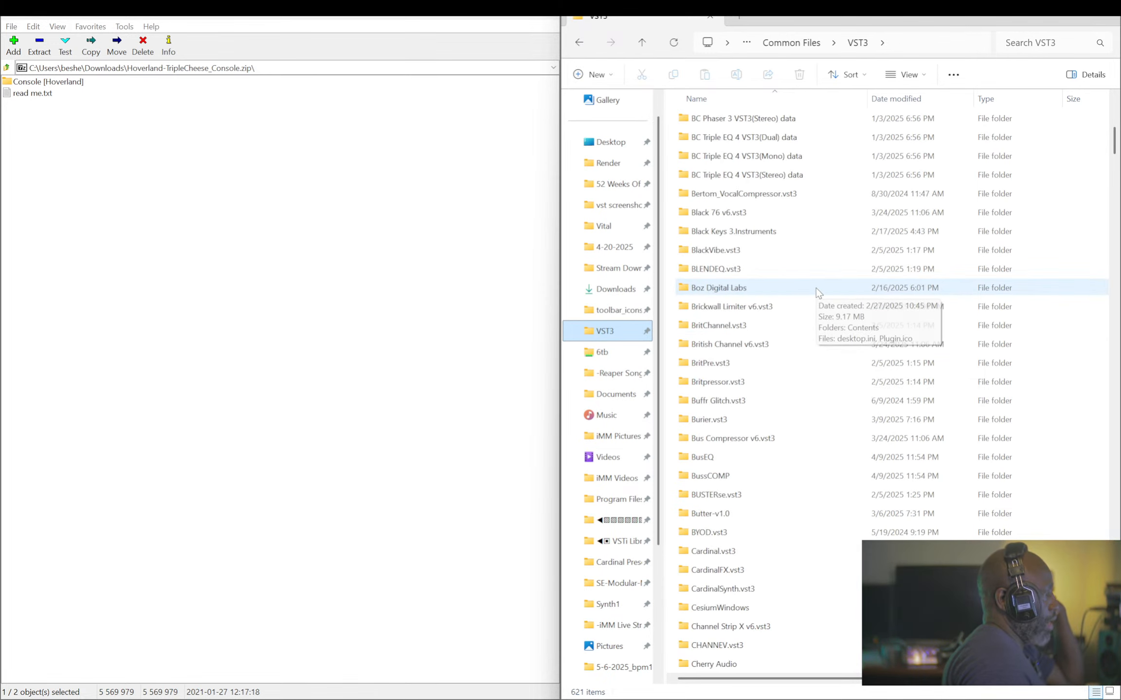
{"action": "scroll", "coordinate": [816, 288], "scroll_direction": "down", "scroll_amount": 10}
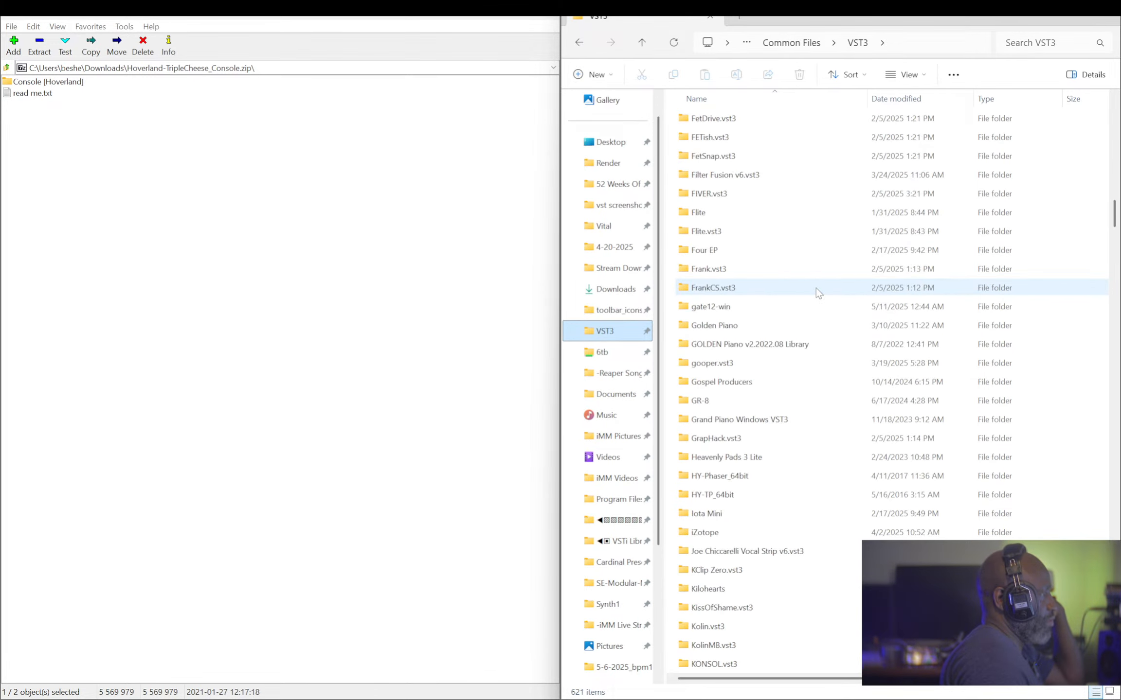
{"action": "left_click", "coordinate": [814, 288]}
{"action": "key", "text": "t"}
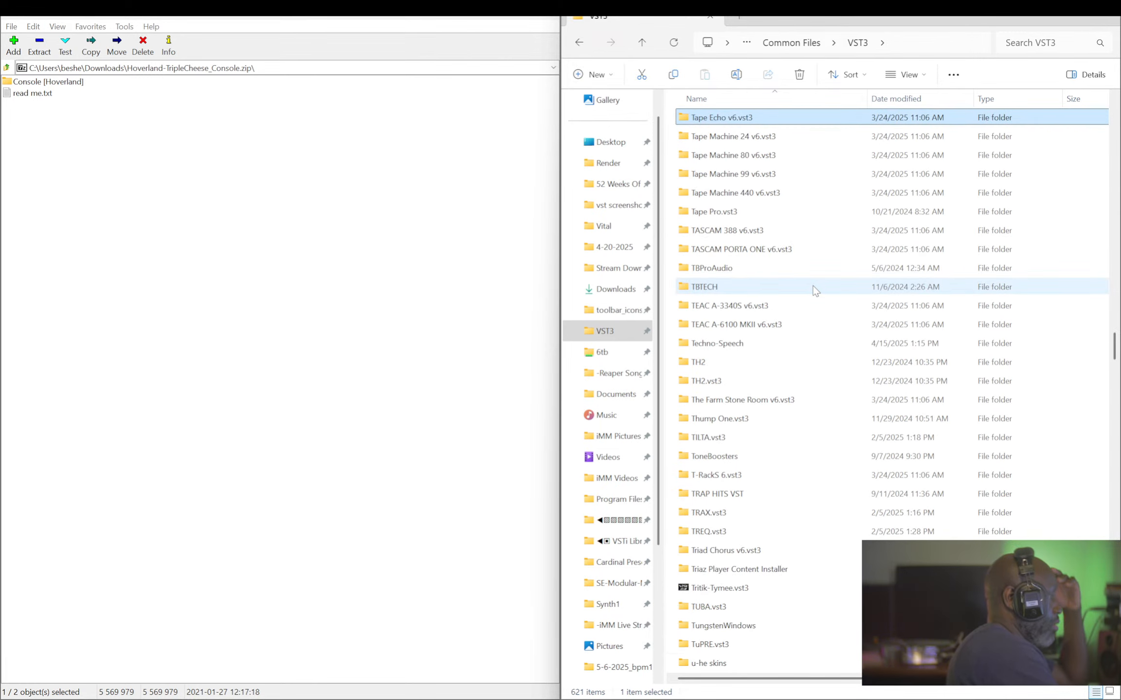
{"action": "key", "text": "Down"}
{"action": "key", "text": "Down"}
{"action": "key", "text": "Down"}
{"action": "key", "text": "Down"}
{"action": "key", "text": "Down"}
{"action": "key", "text": "Down"}
{"action": "key", "text": "Down"}
{"action": "key", "text": "Down"}
{"action": "key", "text": "Down"}
{"action": "key", "text": "Down"}
{"action": "key", "text": "Down"}
{"action": "key", "text": "Down"}
{"action": "key", "text": "Down"}
{"action": "key", "text": "Down"}
{"action": "key", "text": "Down"}
{"action": "key", "text": "Down"}
{"action": "key", "text": "Down"}
{"action": "key", "text": "Down"}
{"action": "key", "text": "Down"}
{"action": "key", "text": "Down"}
{"action": "key", "text": "Down"}
{"action": "key", "text": "Down"}
{"action": "key", "text": "Down"}
{"action": "key", "text": "Down"}
{"action": "key", "text": "Down"}
{"action": "key", "text": "Down"}
{"action": "key", "text": "Down"}
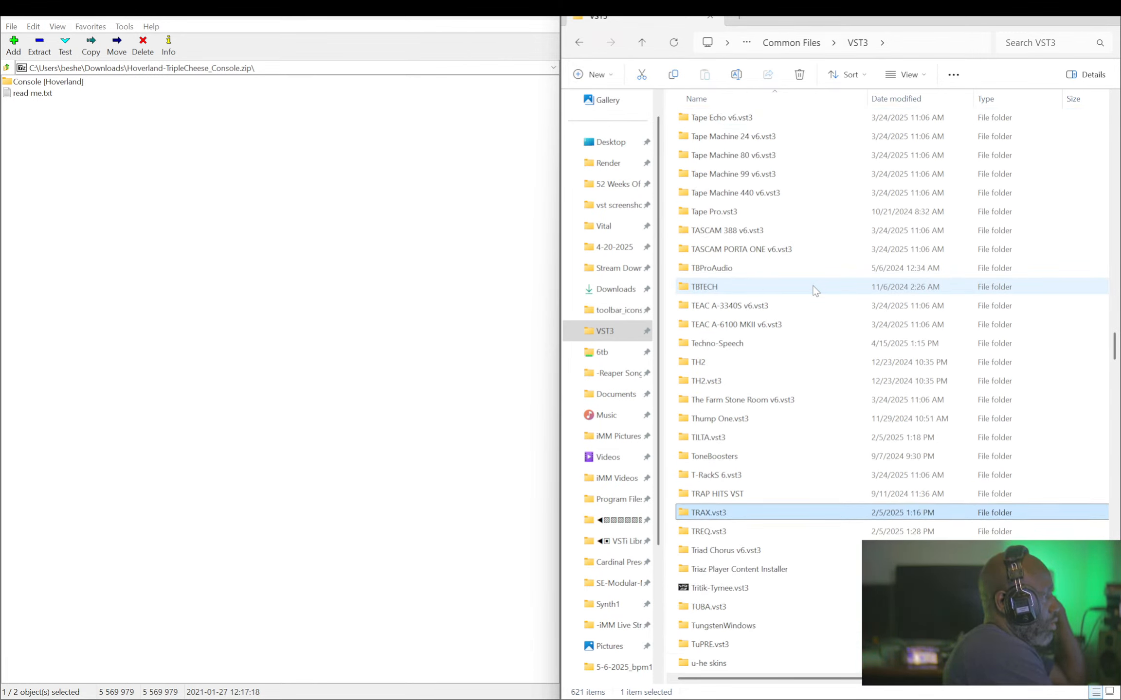
{"action": "key", "text": "t"}
{"action": "key", "text": "e"}
{"action": "key", "text": "r"}
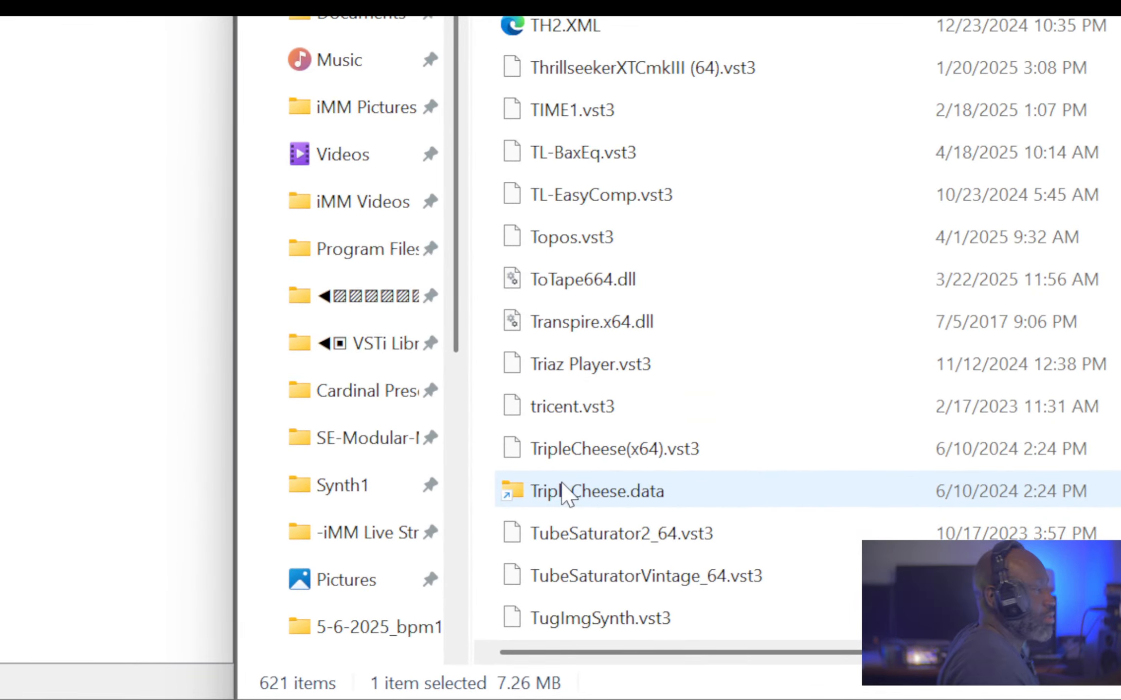
- Open TripleCheese.data and go through its Support and Themes folders into the Console [Hoverland] skin folder
{"action": "double_click", "coordinate": [598, 492]}
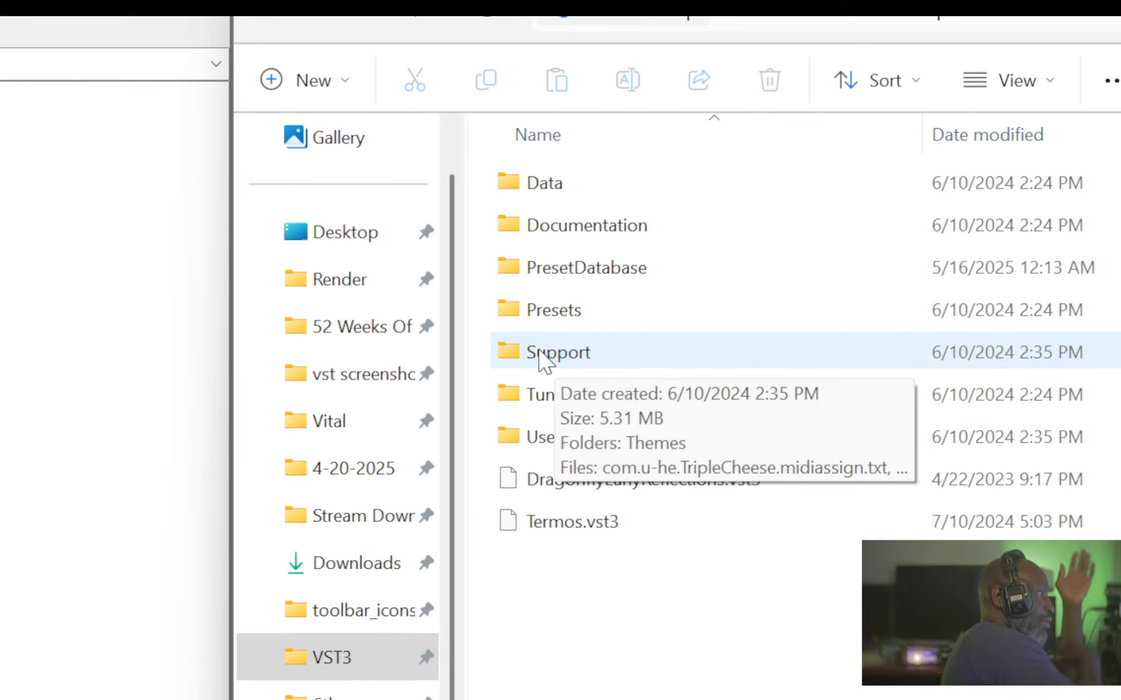
{"action": "double_click", "coordinate": [544, 358]}
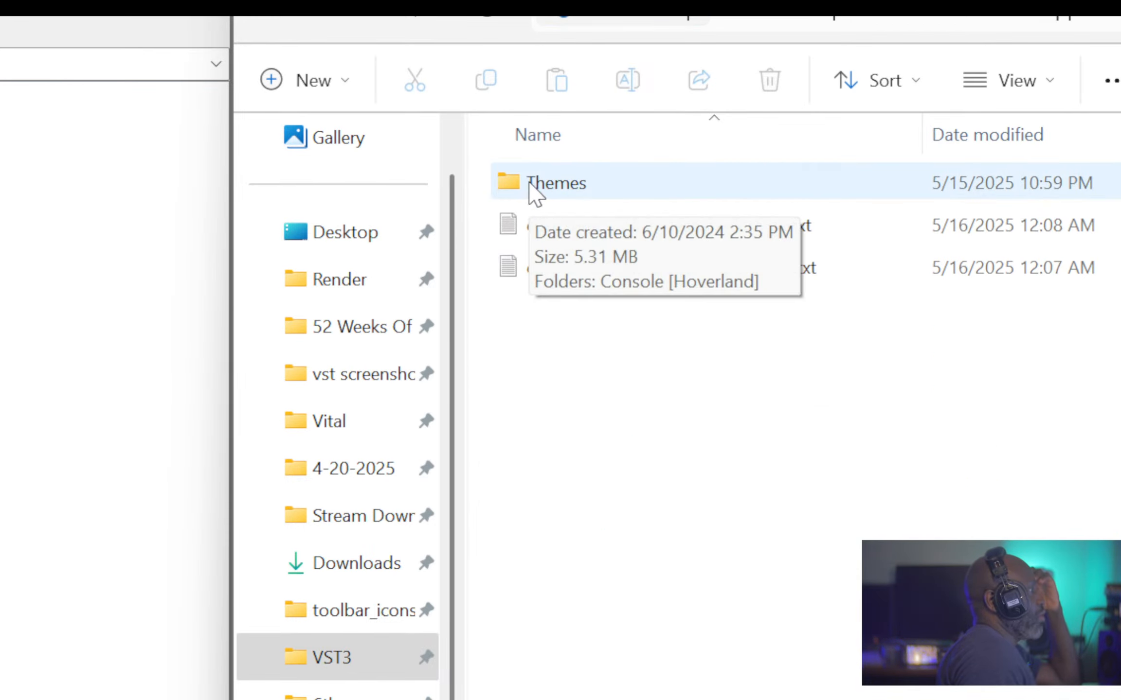
{"action": "double_click", "coordinate": [531, 192]}
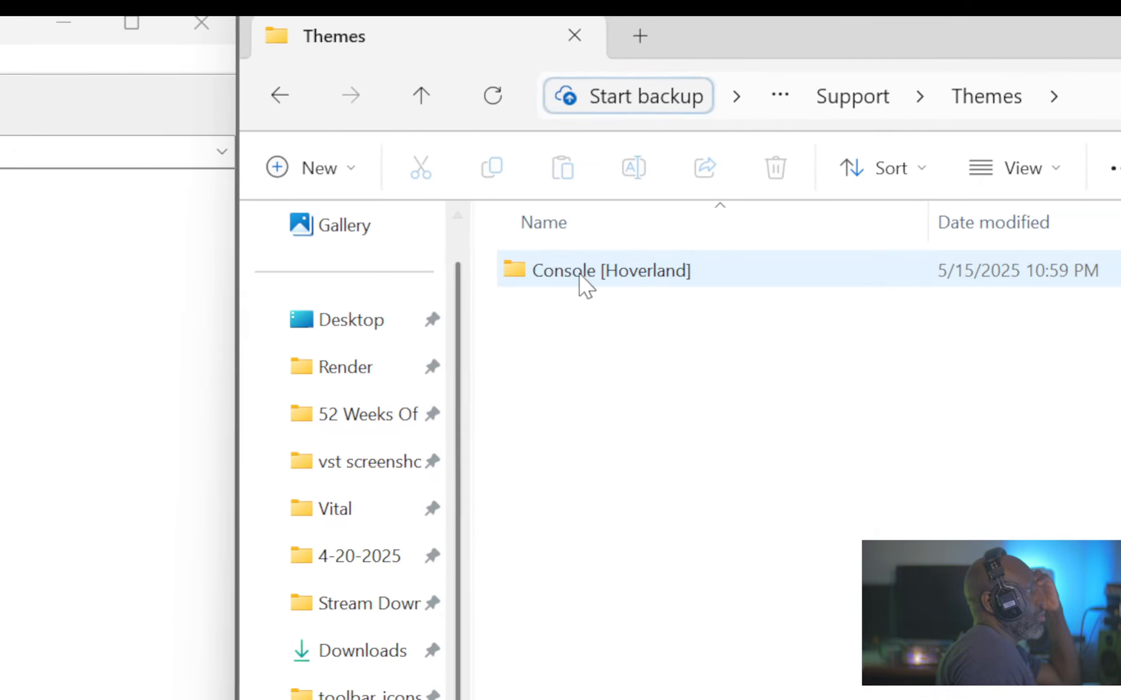
{"action": "double_click", "coordinate": [805, 272]}
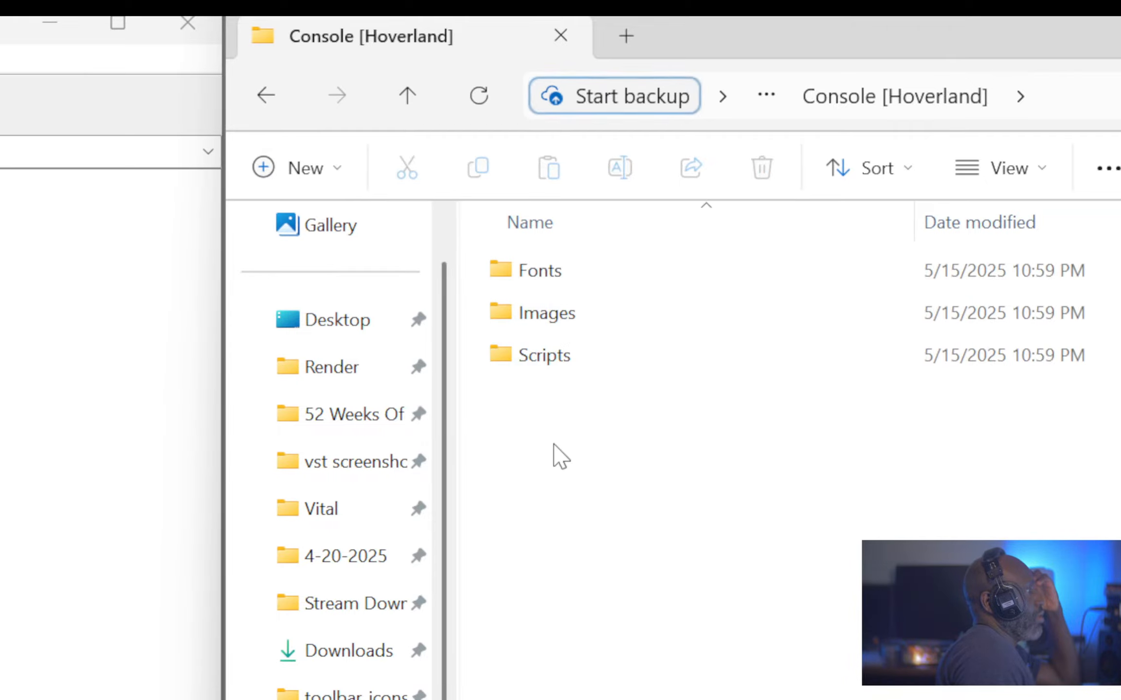
- Inspect the Fonts, Images and Scripts folders inside the archive's Console [Hoverland] folder, and return to the archive's root
{"action": "double_click", "coordinate": [61, 183]}
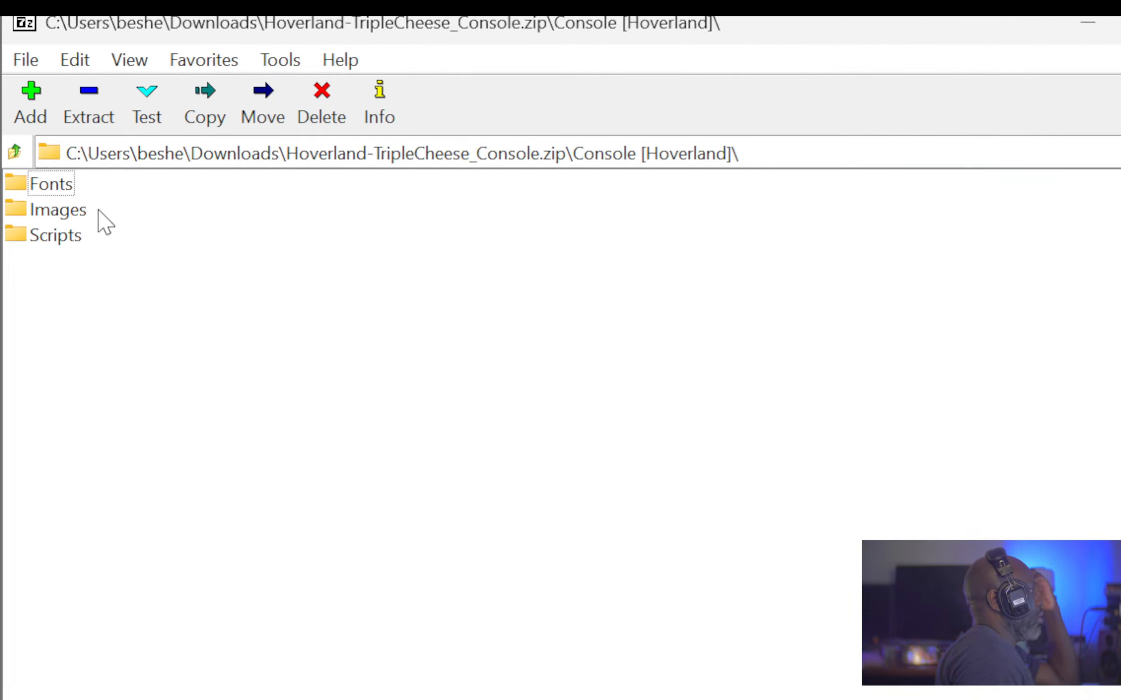
{"action": "double_click", "coordinate": [22, 188]}
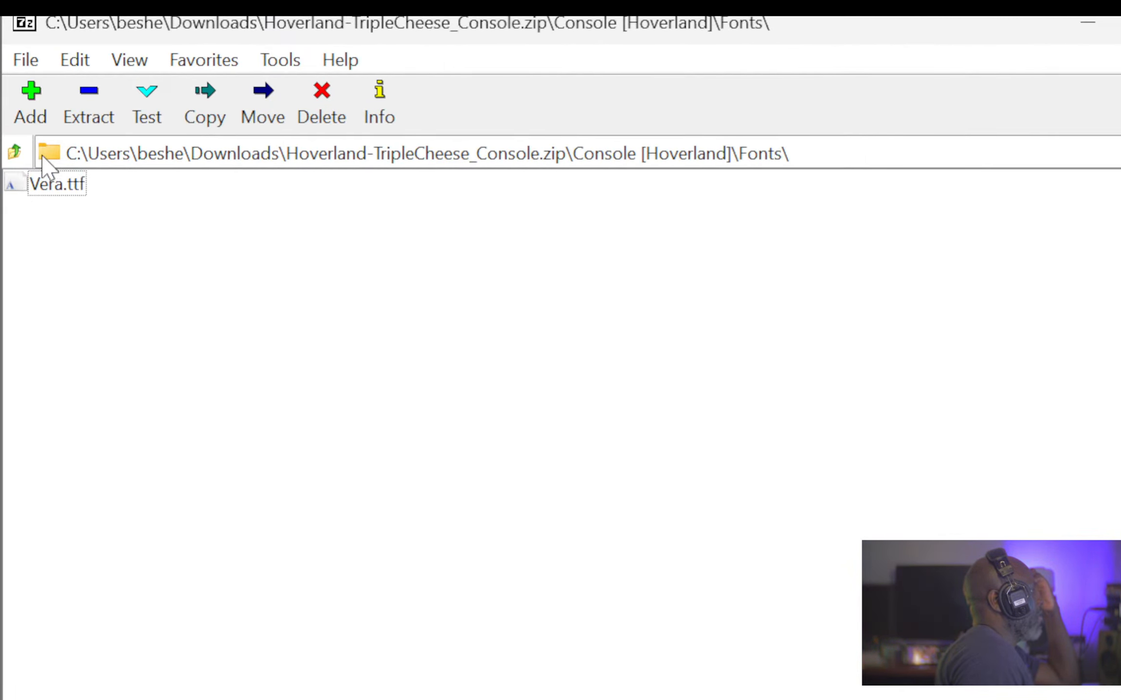
{"action": "left_click", "coordinate": [6, 150]}
{"action": "double_click", "coordinate": [20, 209]}
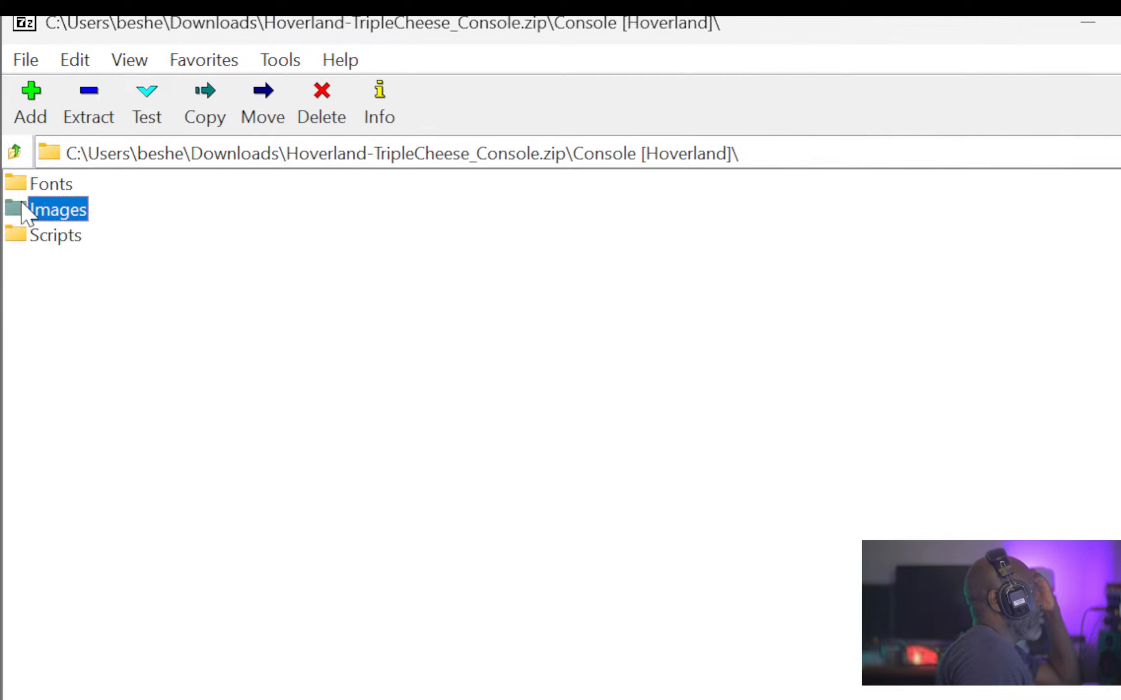
{"action": "left_click", "coordinate": [15, 152]}
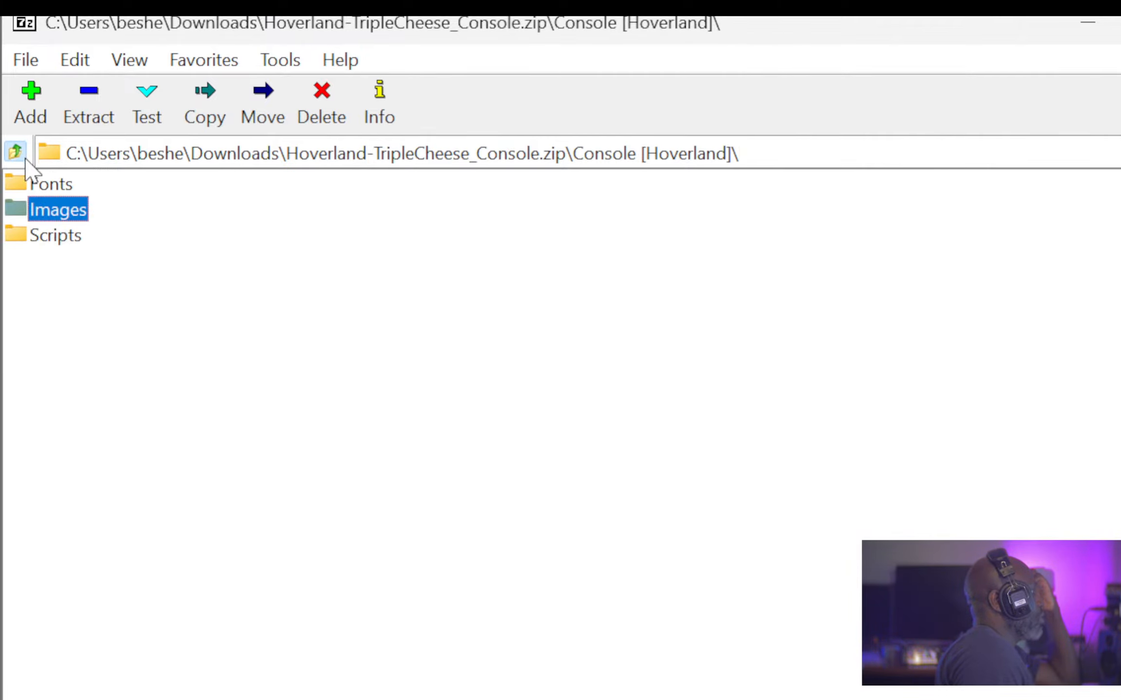
{"action": "double_click", "coordinate": [62, 237]}
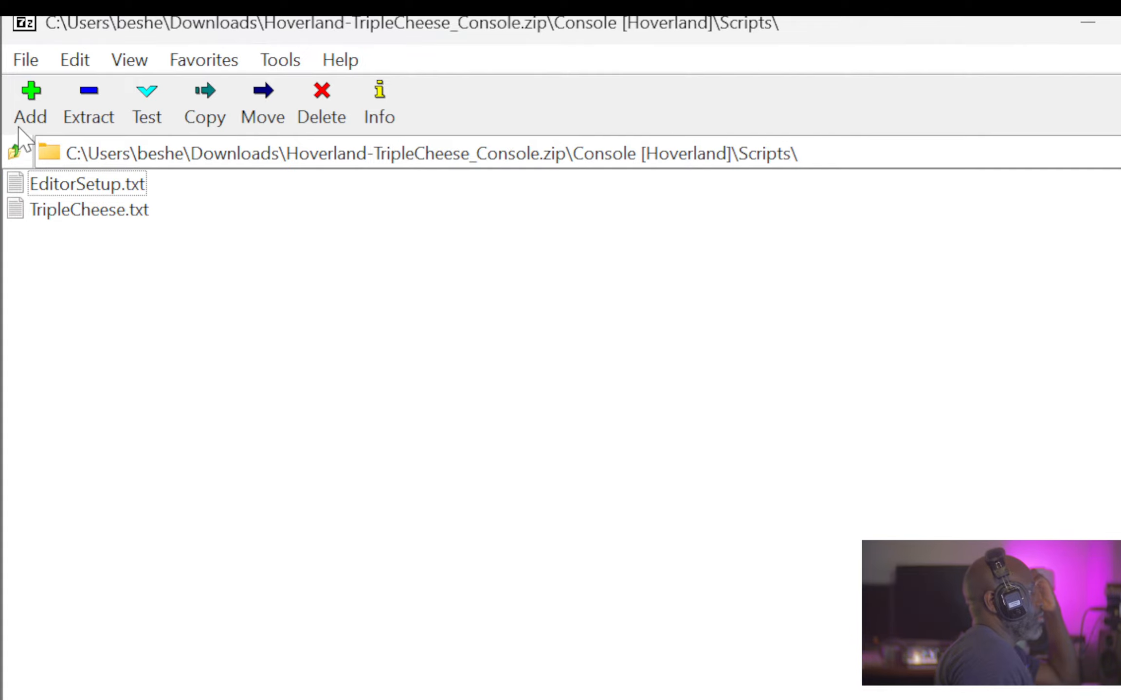
{"action": "left_click", "coordinate": [11, 155]}
{"action": "left_click", "coordinate": [9, 155]}
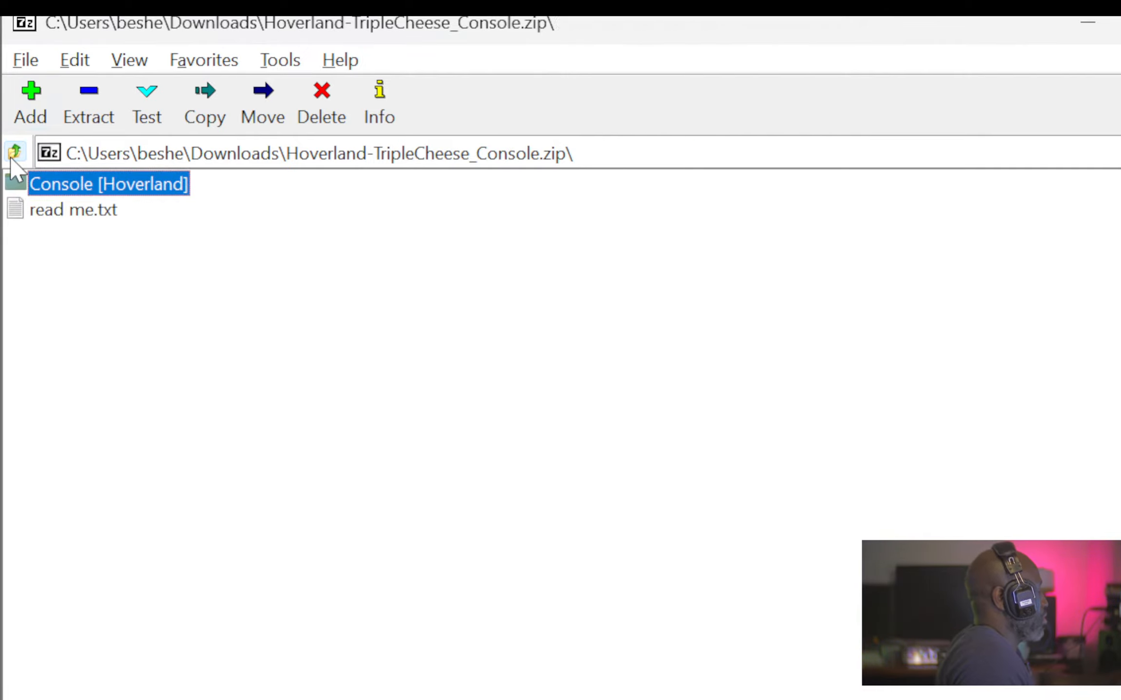
- Switch to the REAPER project and open the Zebralette plug-in from track 1's FX chain in its own floating window
{"action": "key", "text": "super+Tab"}
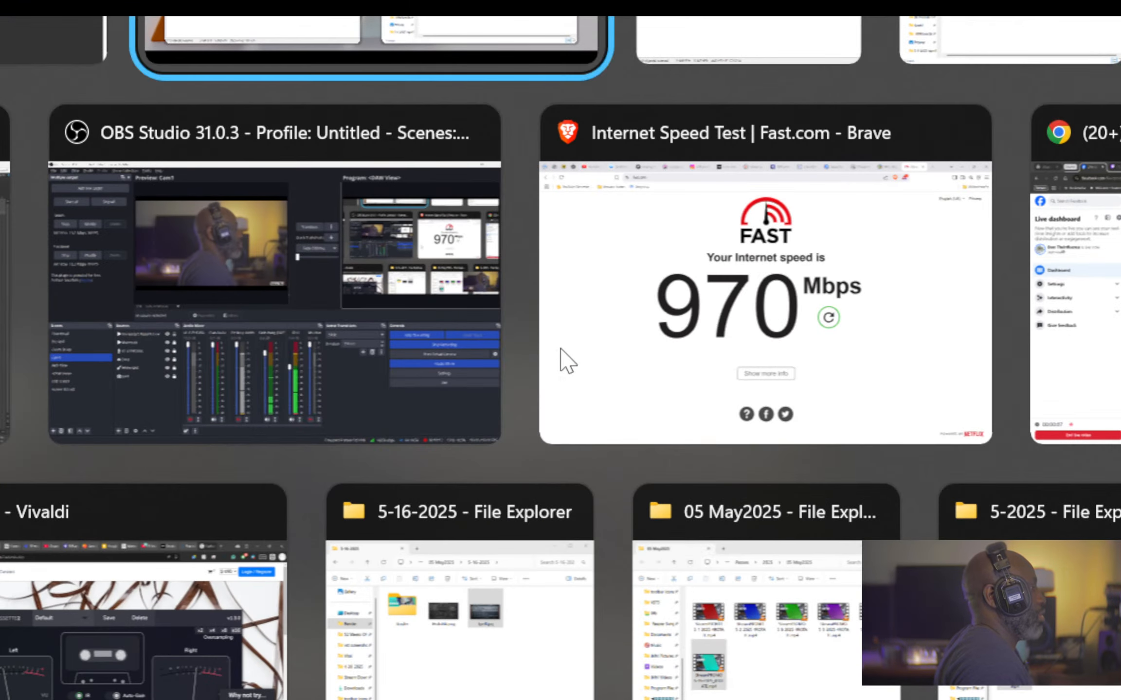
{"action": "key", "text": "Right"}
{"action": "key", "text": "Right"}
{"action": "key", "text": "Right"}
{"action": "key", "text": "Right"}
{"action": "key", "text": "Right"}
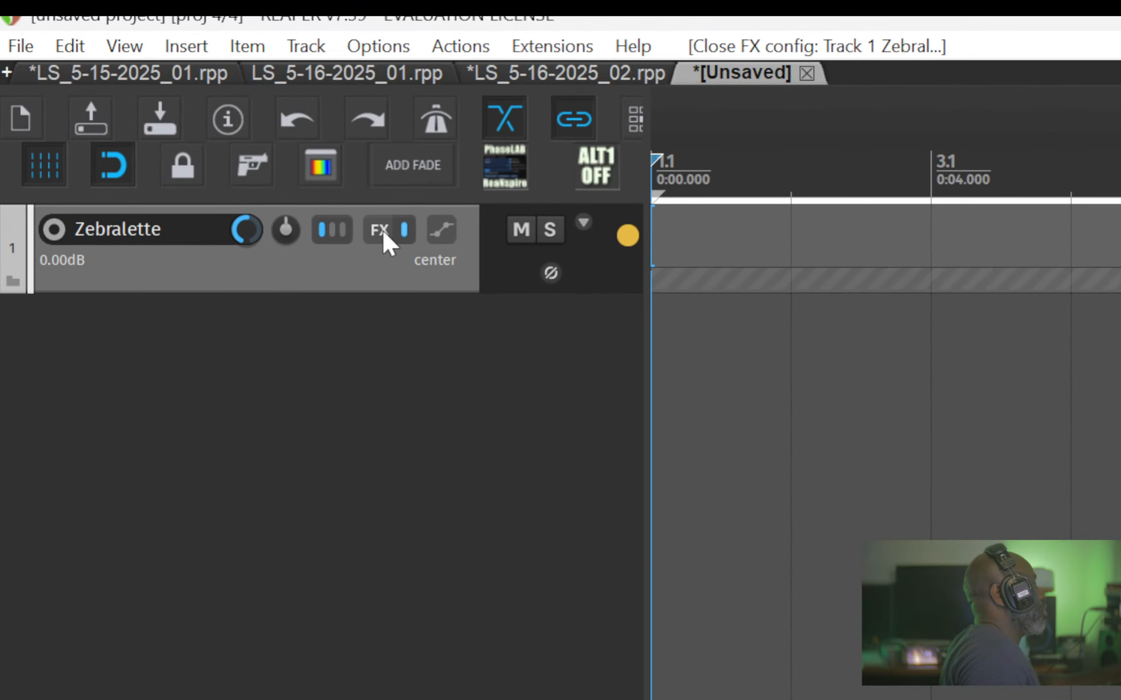
{"action": "left_click", "coordinate": [374, 226]}
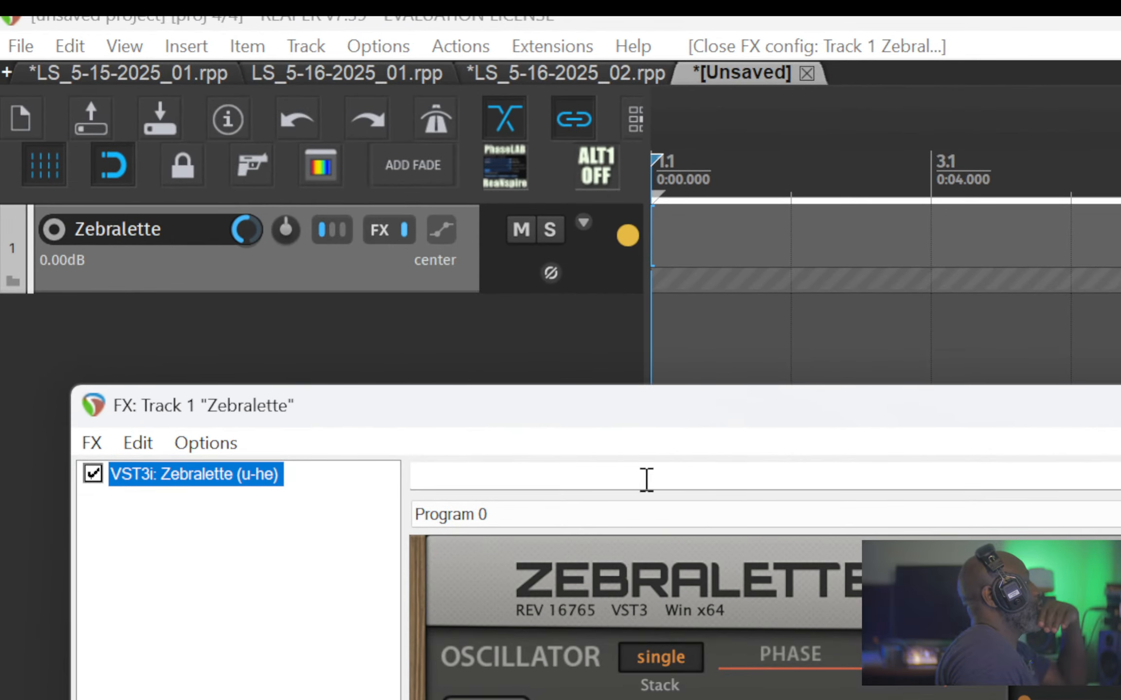
{"action": "double_click", "coordinate": [233, 472]}
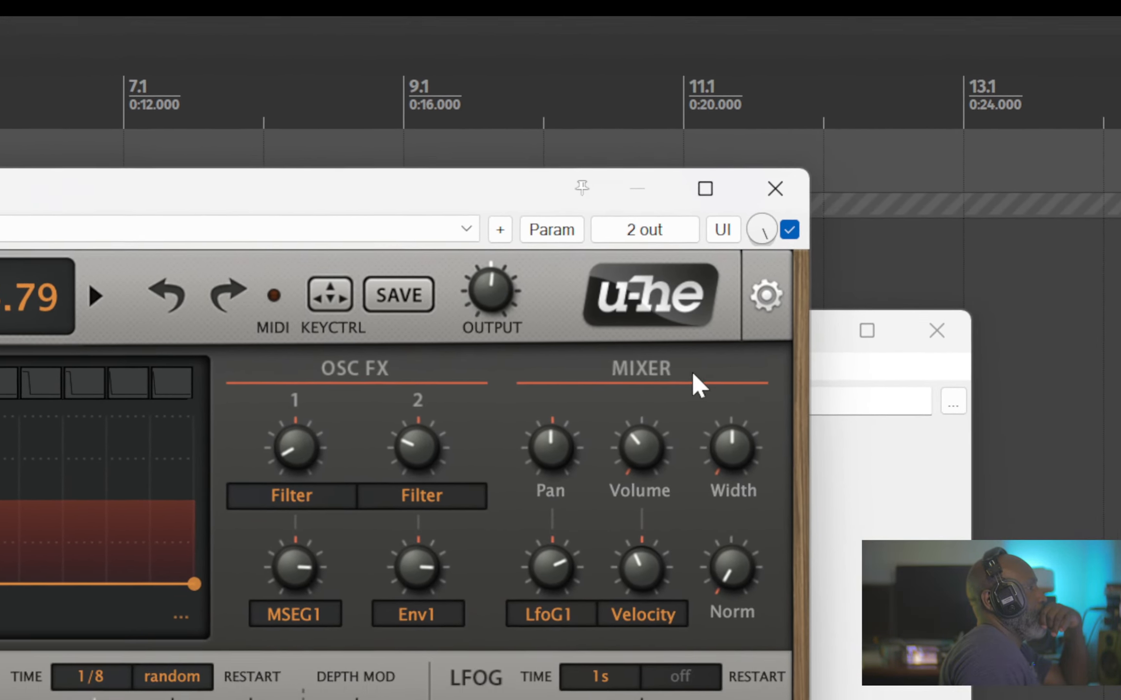
- Look for a skin option in Zebralette's interface size list, MIDI learn, MIDI table and Preferences pages, and close the settings
{"action": "right_click", "coordinate": [702, 353]}
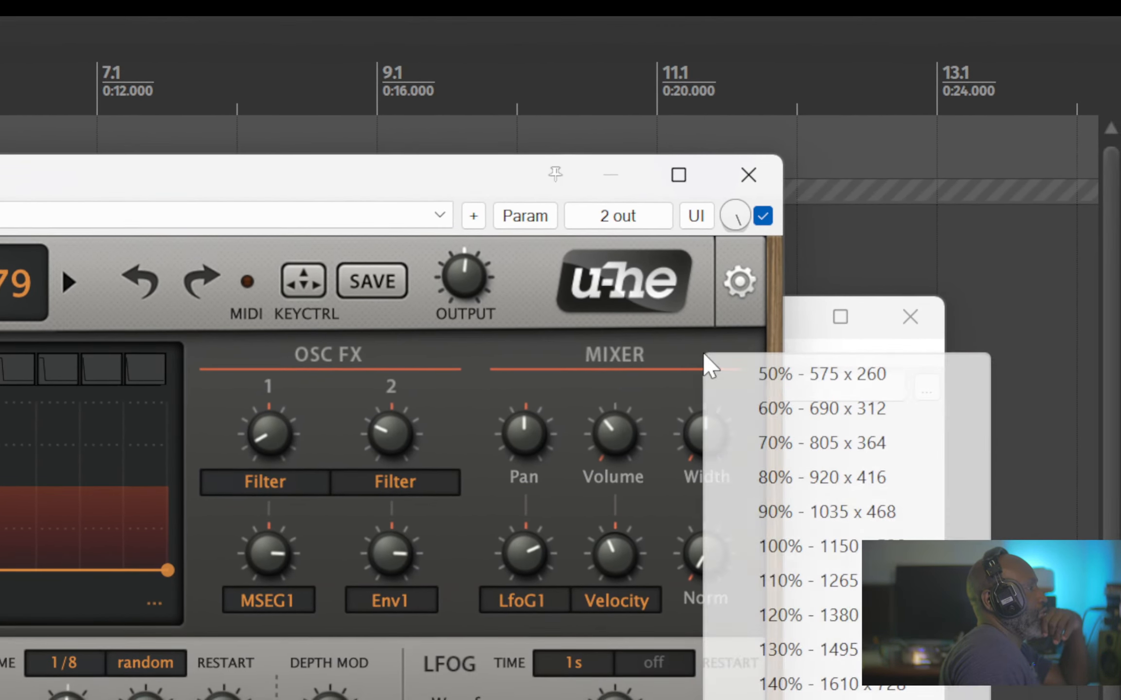
{"action": "left_click", "coordinate": [740, 282]}
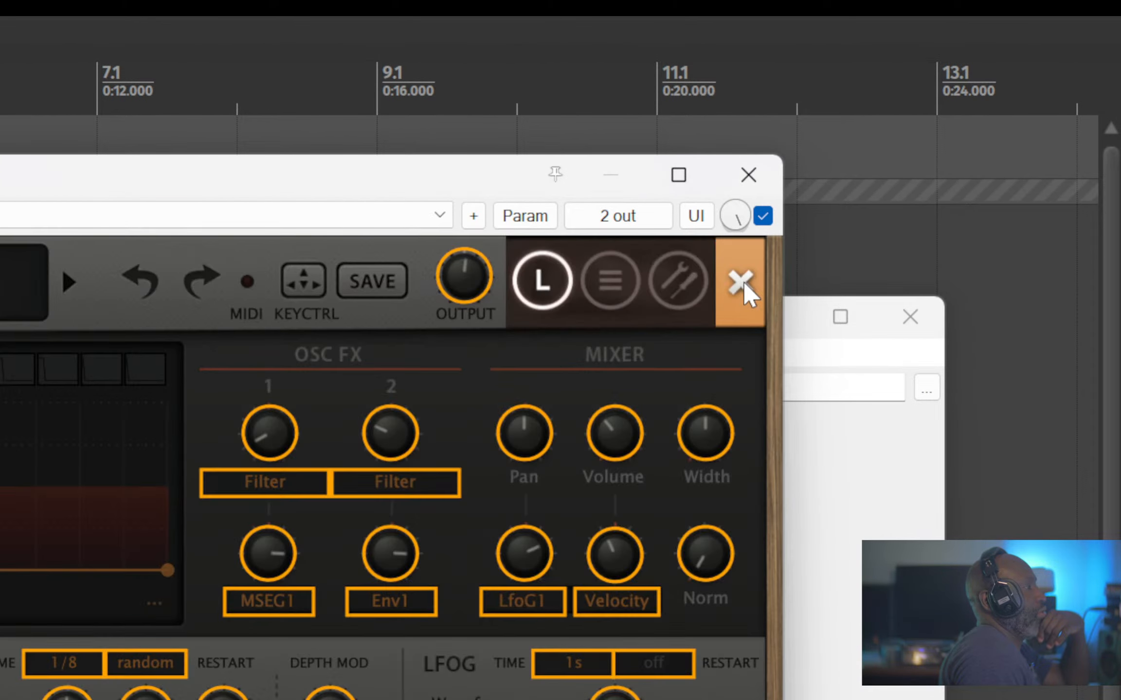
{"action": "left_click", "coordinate": [681, 285]}
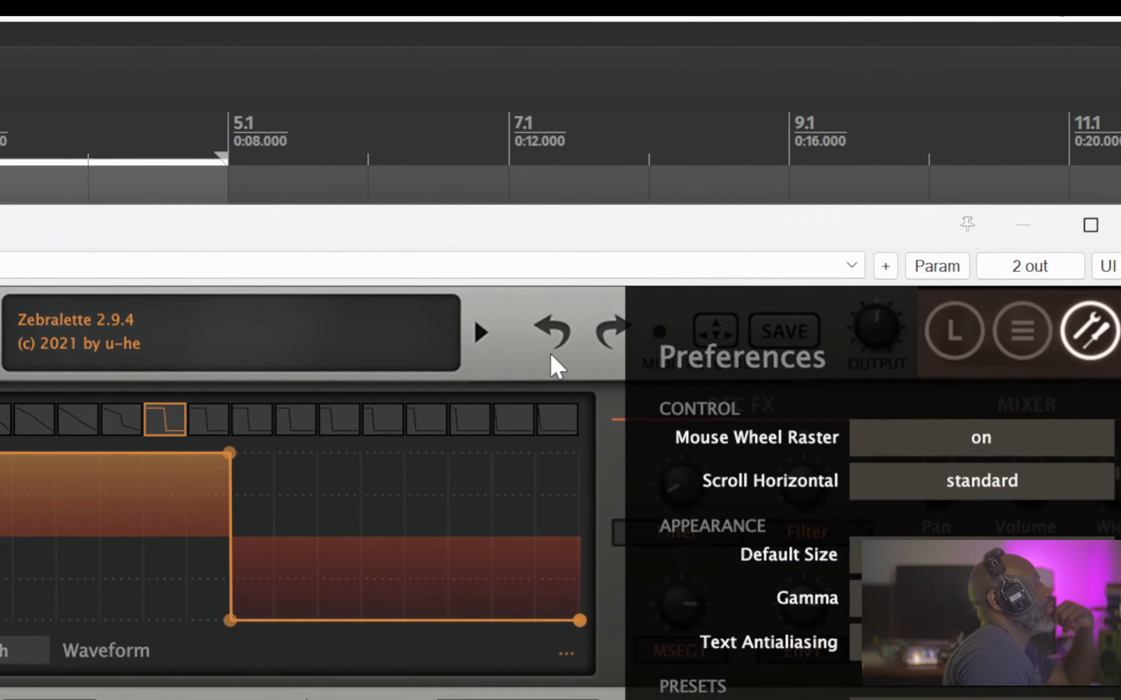
{"action": "left_click", "coordinate": [1030, 346]}
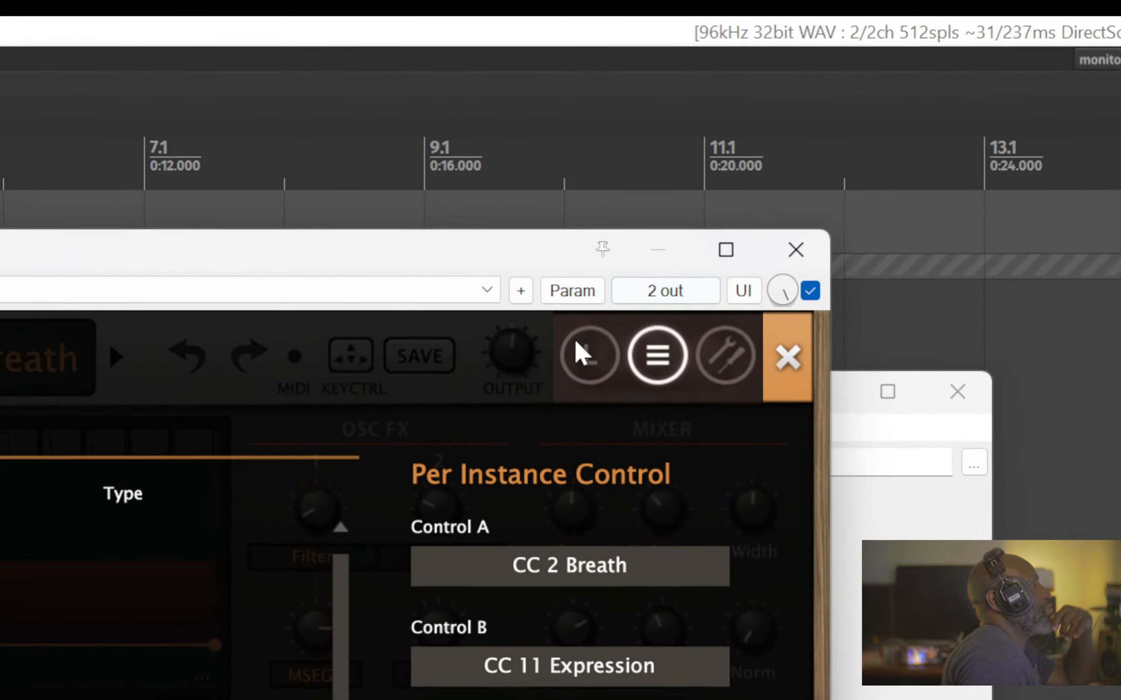
{"action": "left_click", "coordinate": [564, 357]}
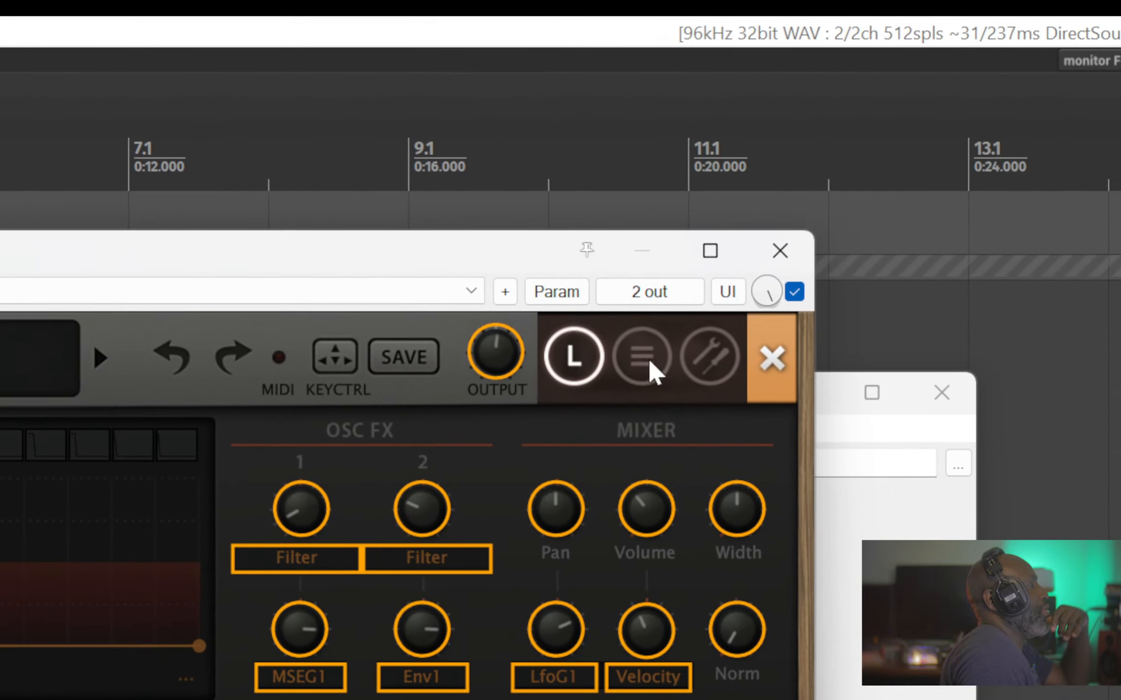
{"action": "left_click", "coordinate": [650, 370]}
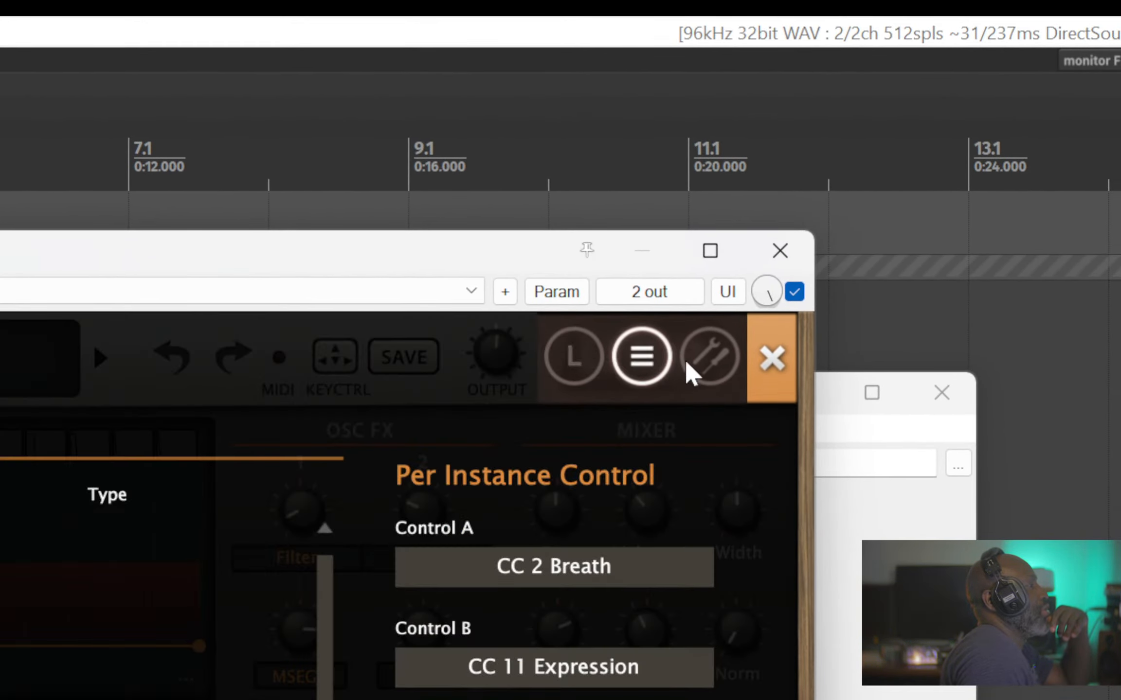
{"action": "left_click", "coordinate": [709, 346]}
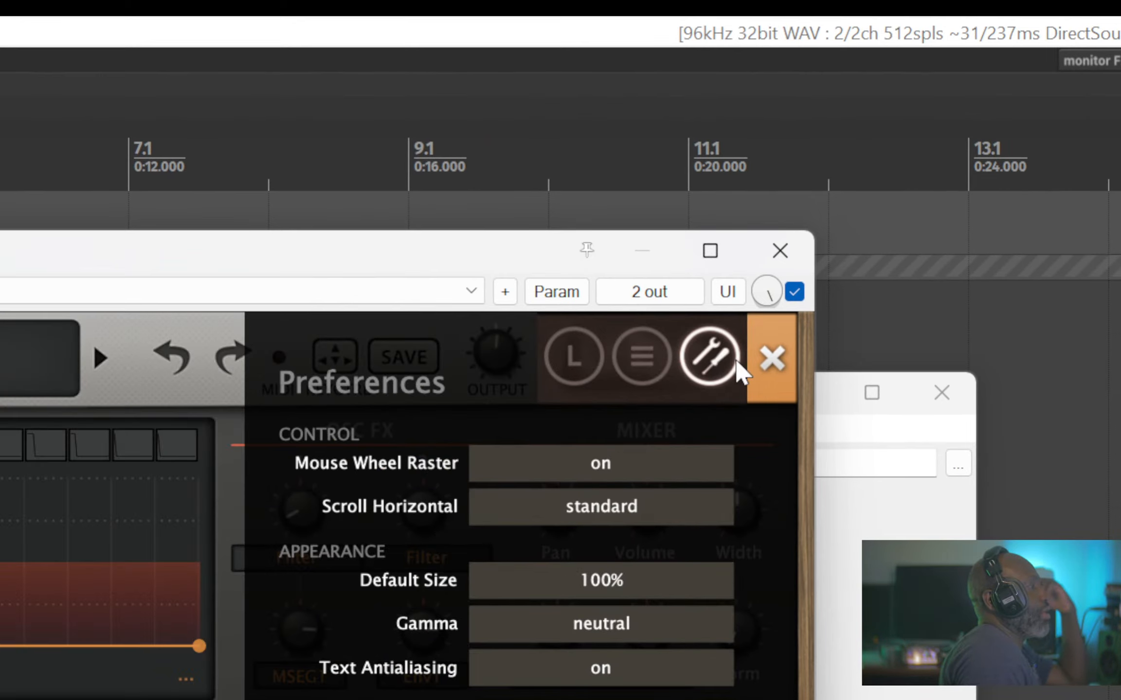
{"action": "left_click", "coordinate": [772, 360]}
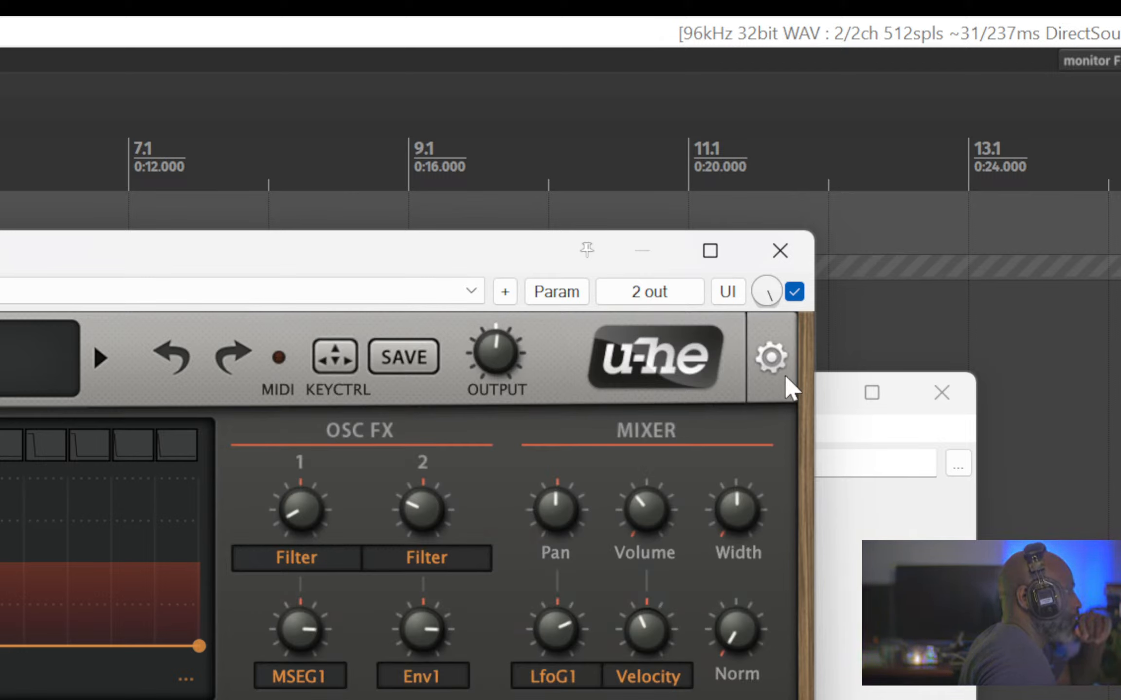
- Check the context menus of Zebralette's panel and title area and the u-he logo menu for a skin option
{"action": "right_click", "coordinate": [762, 435]}
{"action": "left_click", "coordinate": [731, 438]}
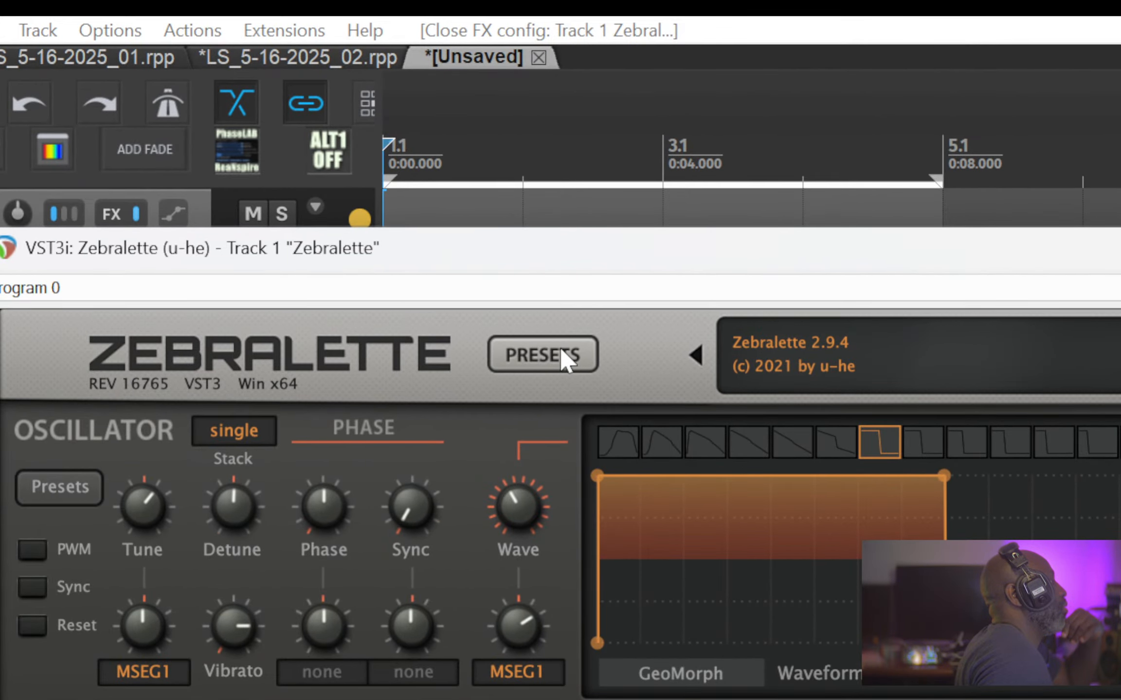
{"action": "right_click", "coordinate": [315, 346]}
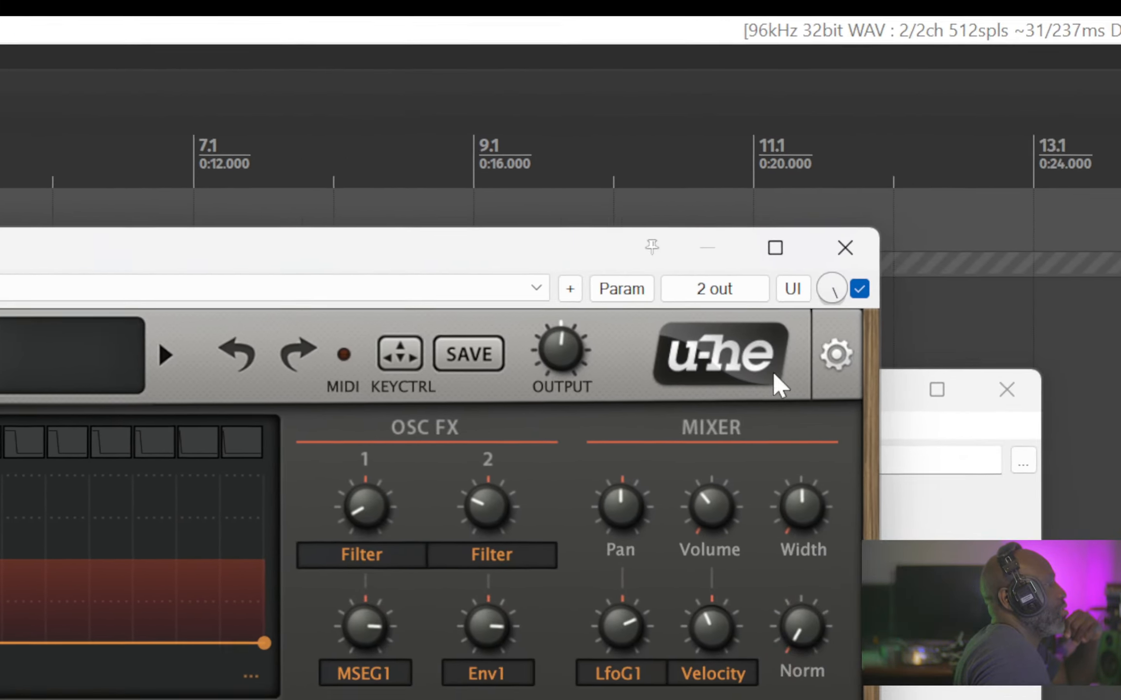
{"action": "left_click", "coordinate": [747, 364]}
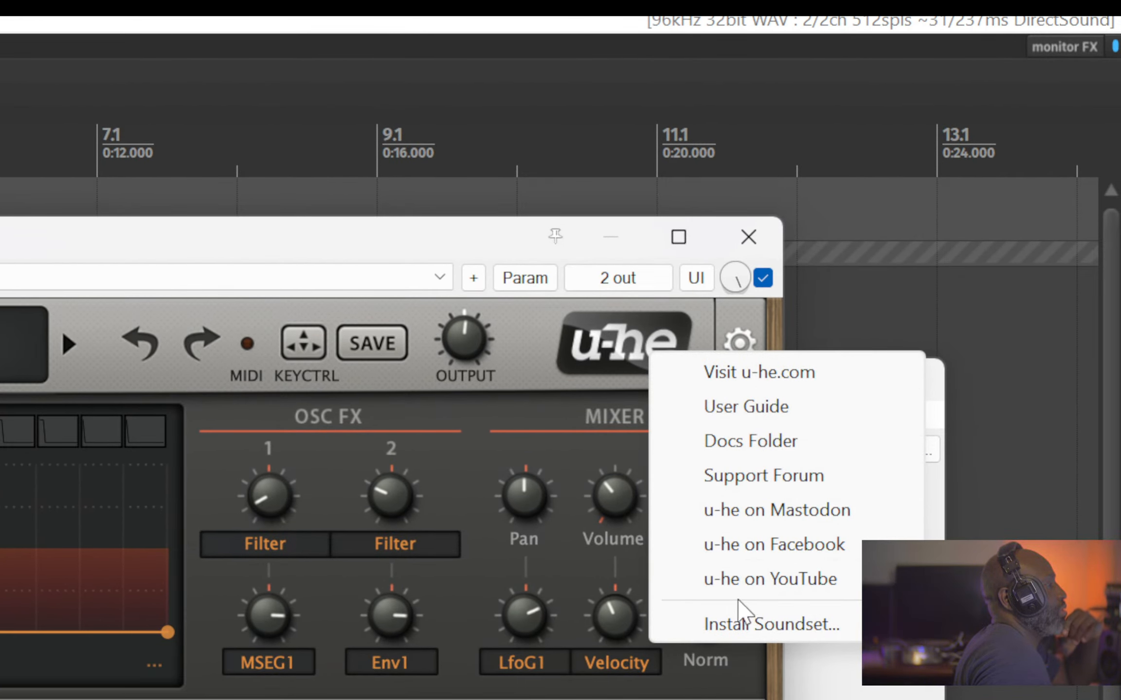
{"action": "right_click", "coordinate": [537, 344]}
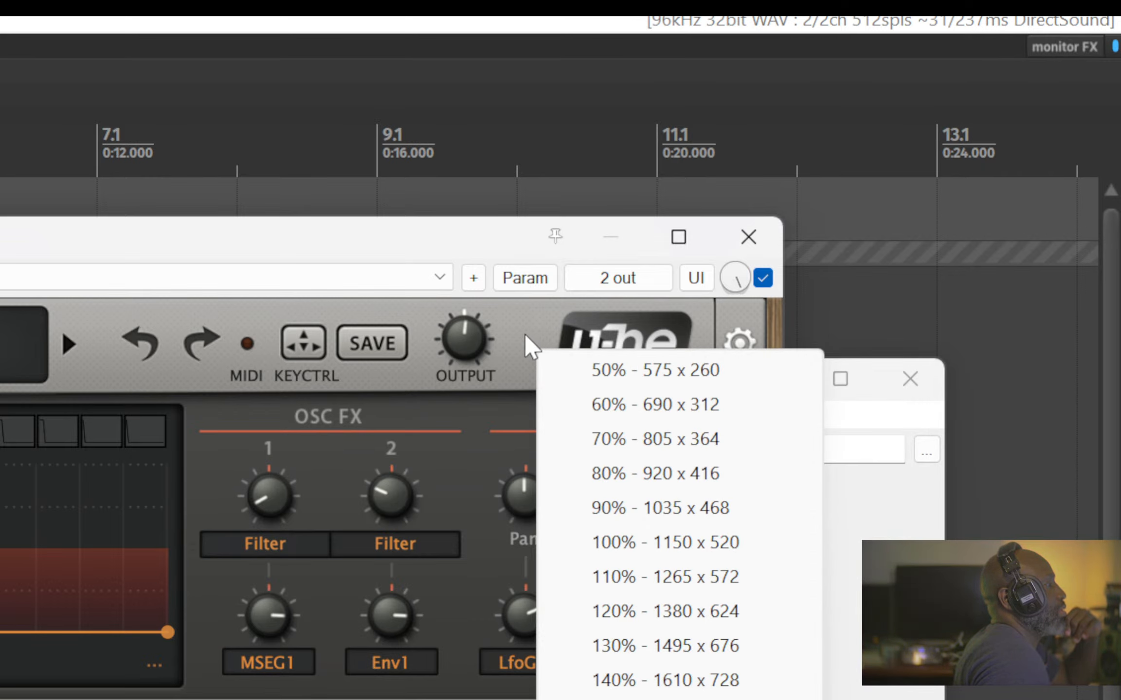
{"action": "left_click", "coordinate": [524, 335]}
- Recheck Zebralette's Preferences, Scroll Horizontal options, MIDI table and MIDI learn pages for a skin option, and close the settings
{"action": "left_click", "coordinate": [740, 340]}
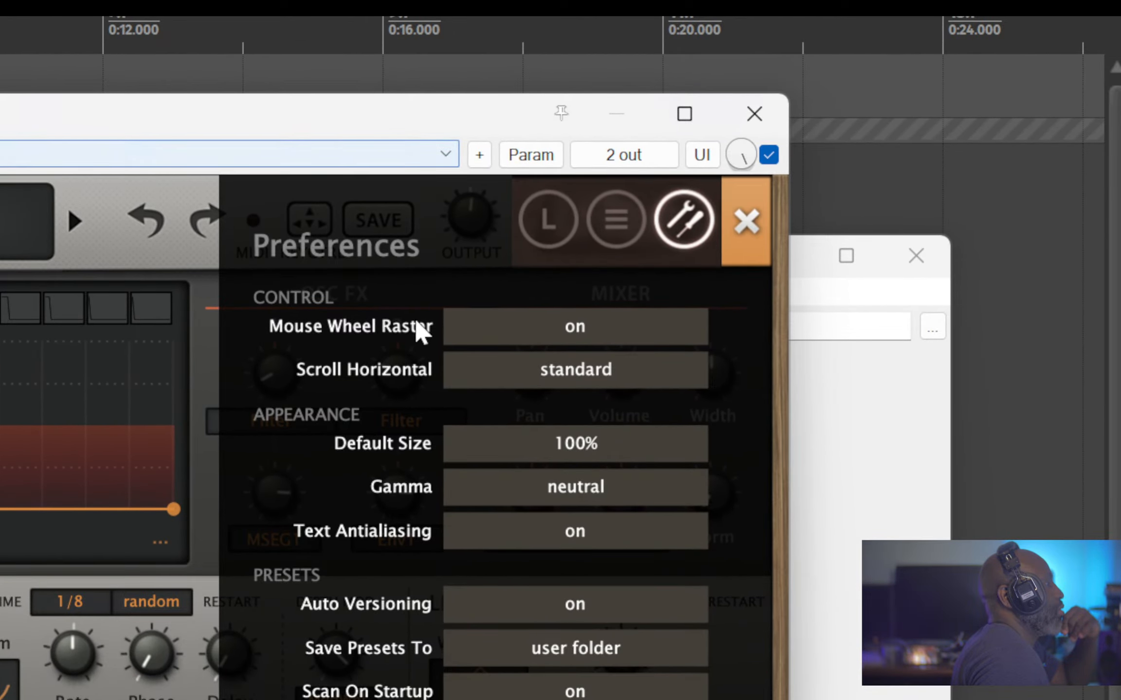
{"action": "left_click", "coordinate": [541, 384]}
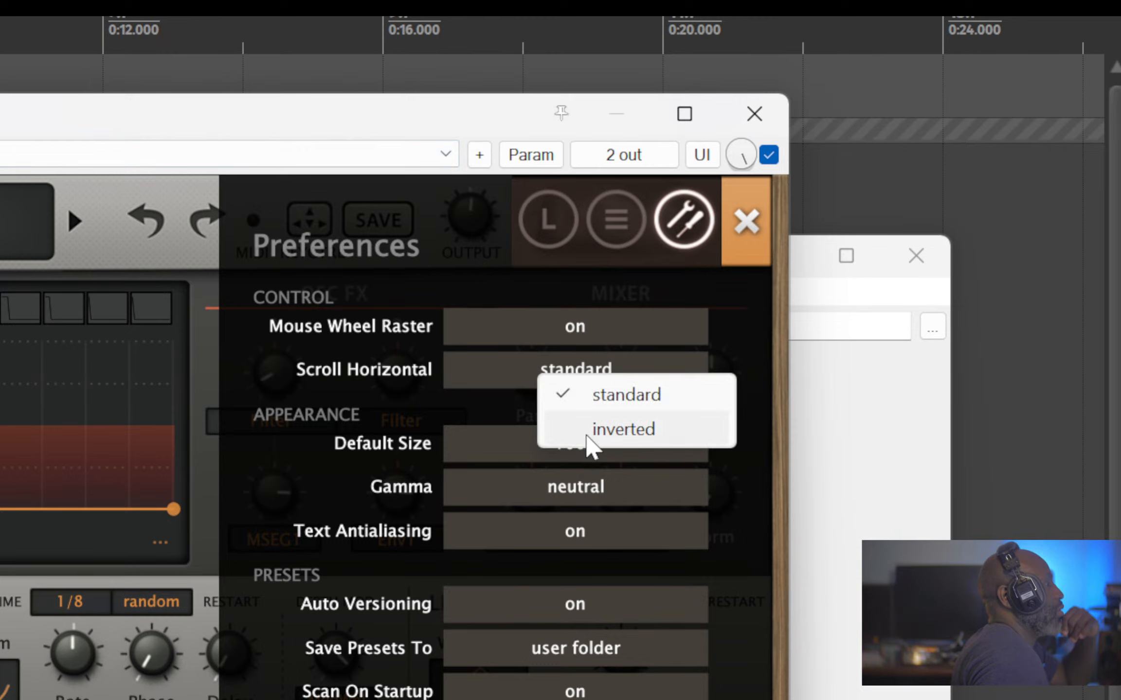
{"action": "left_click", "coordinate": [320, 128]}
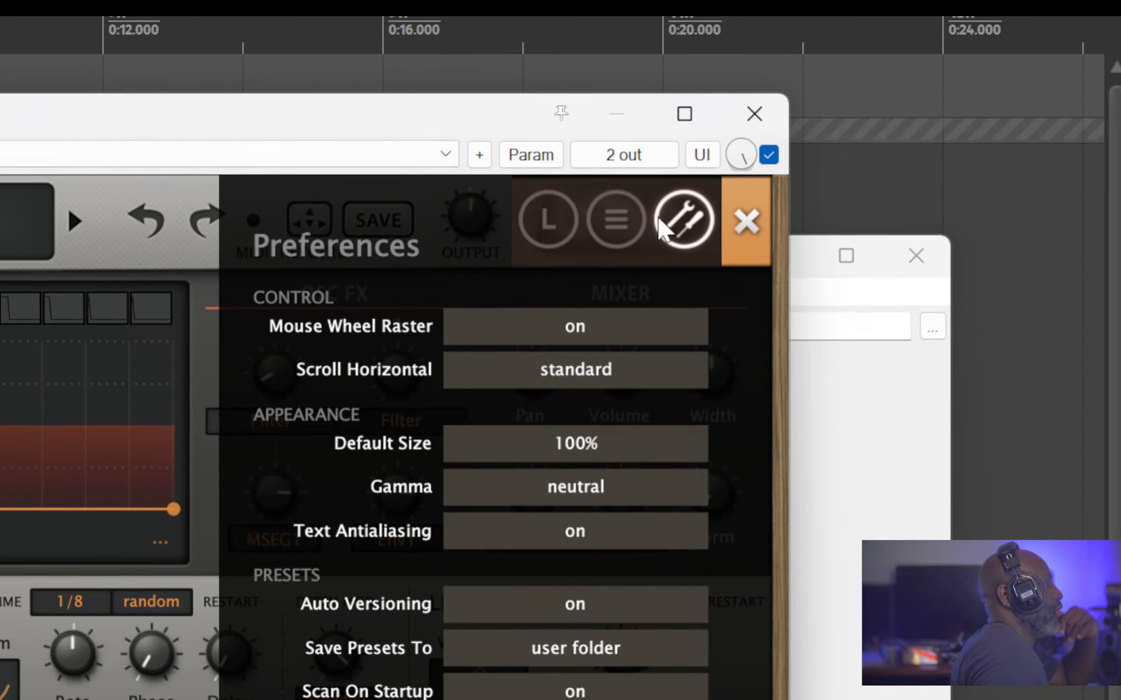
{"action": "left_click", "coordinate": [632, 223]}
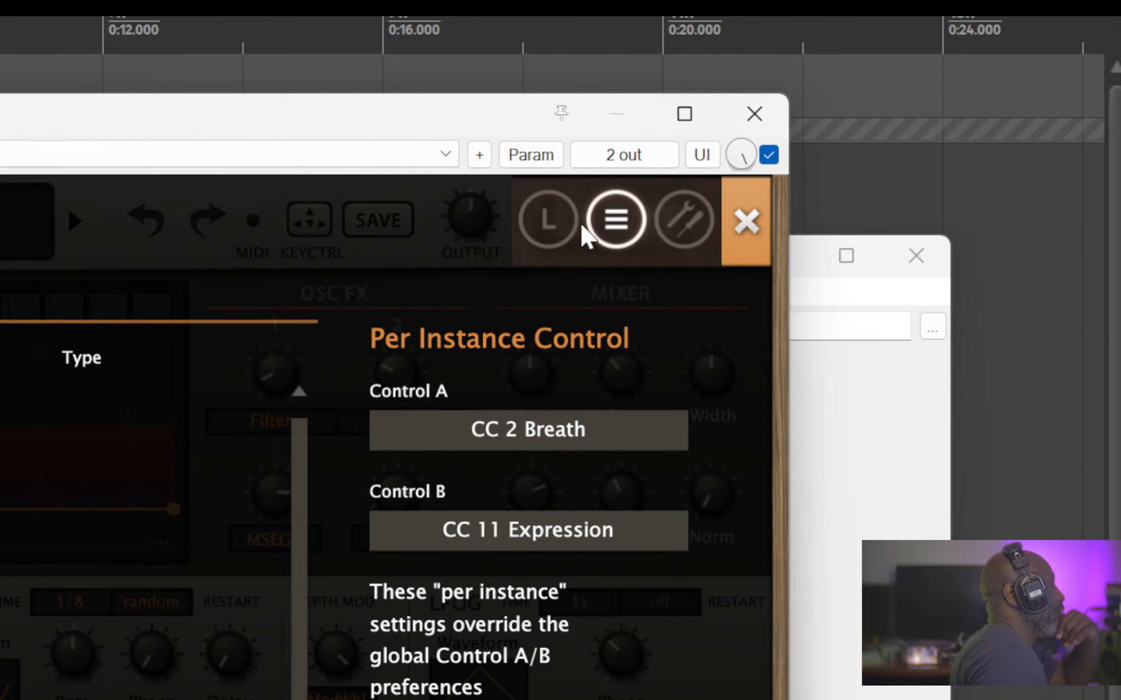
{"action": "left_click", "coordinate": [553, 231]}
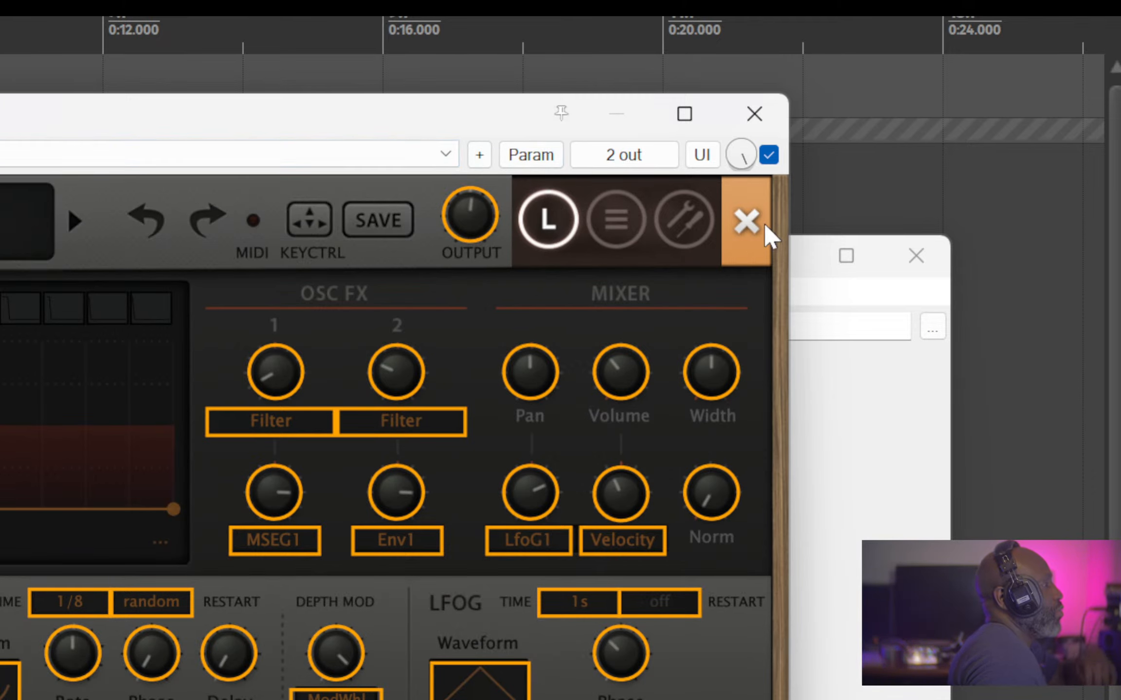
{"action": "left_click", "coordinate": [749, 224]}
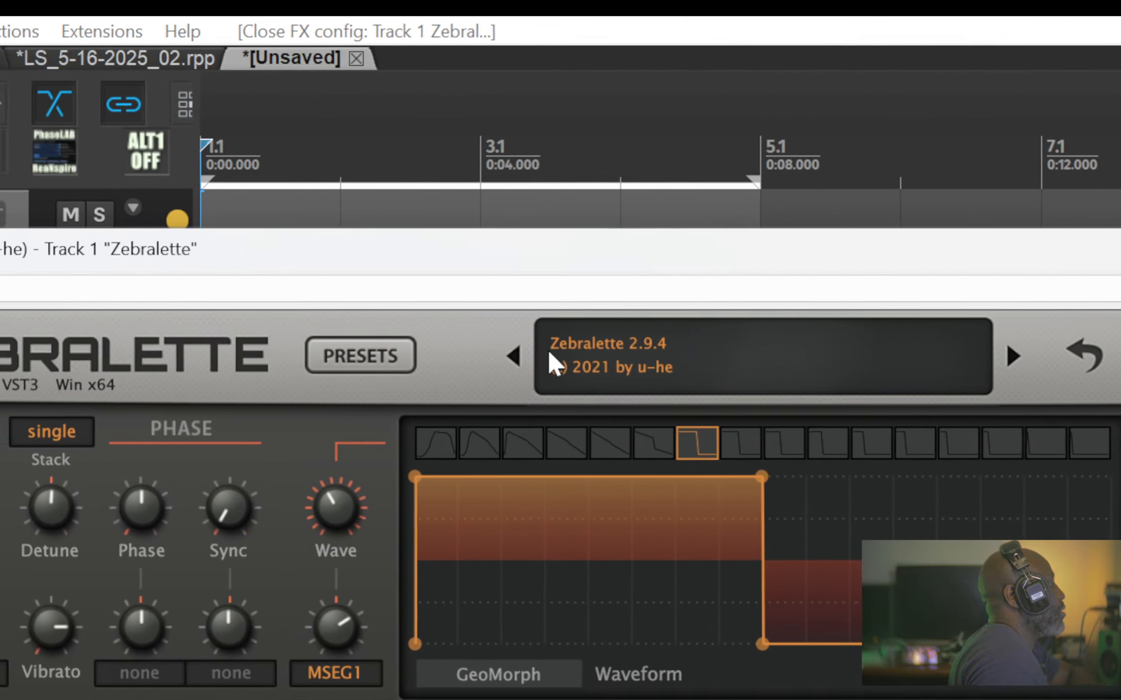
- Look for a skin option in Zebralette's preset display, the preset browser's context menus and the interface size list
{"action": "left_click", "coordinate": [550, 362]}
{"action": "left_click", "coordinate": [463, 342]}
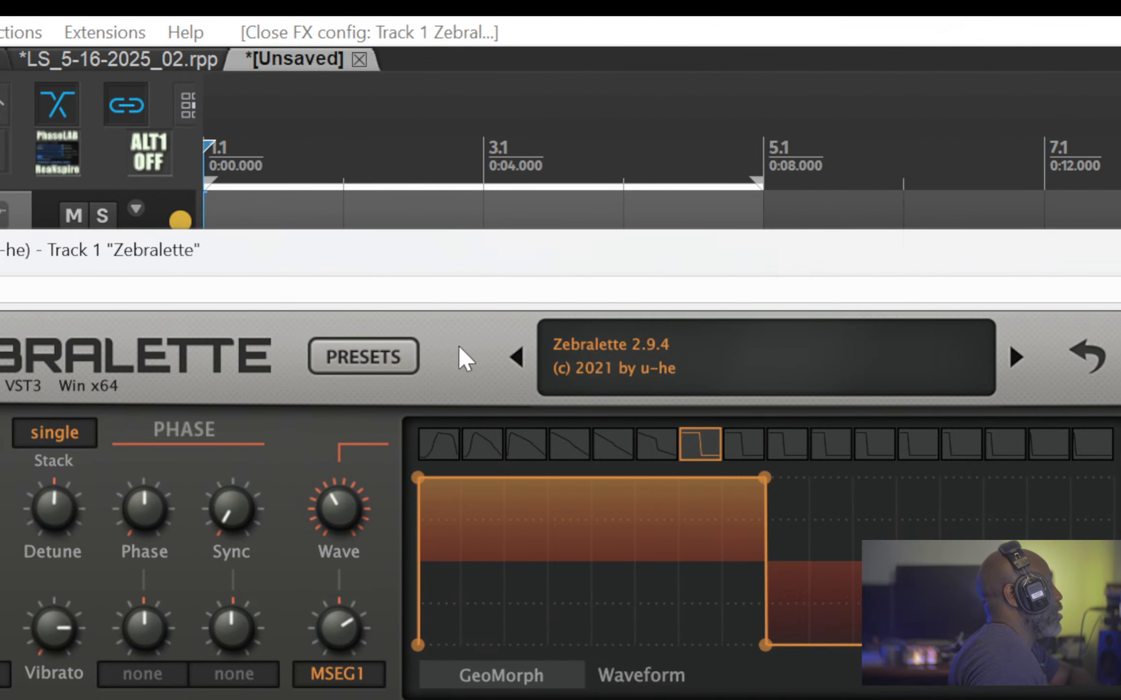
{"action": "left_click", "coordinate": [353, 356]}
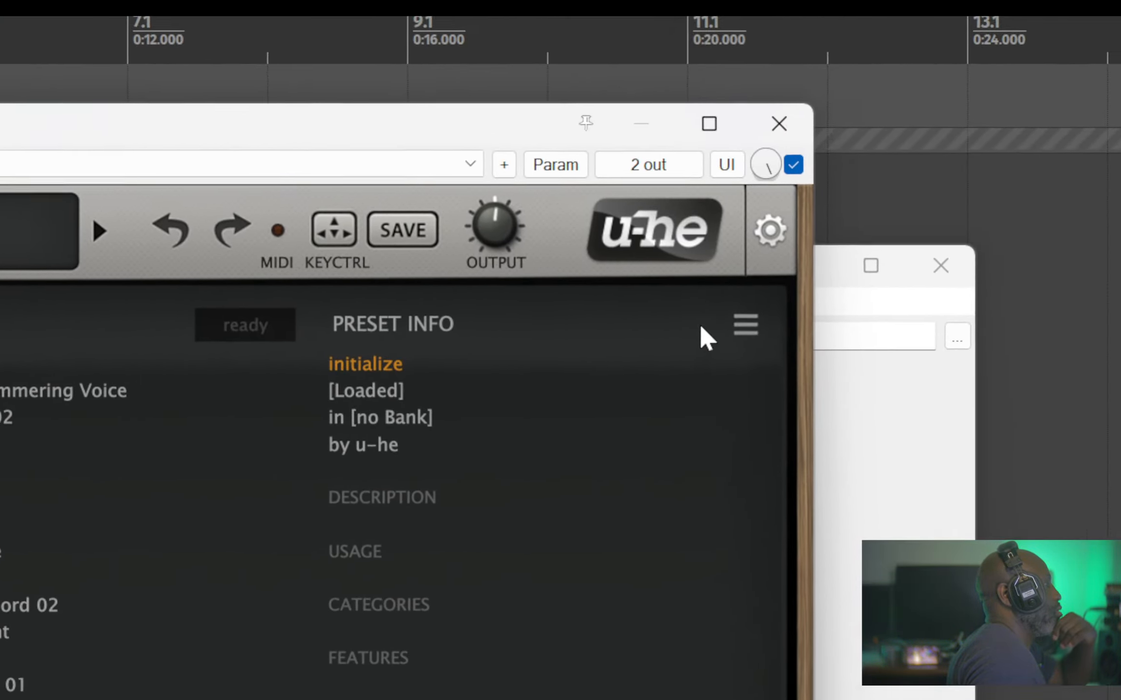
{"action": "left_click", "coordinate": [713, 348]}
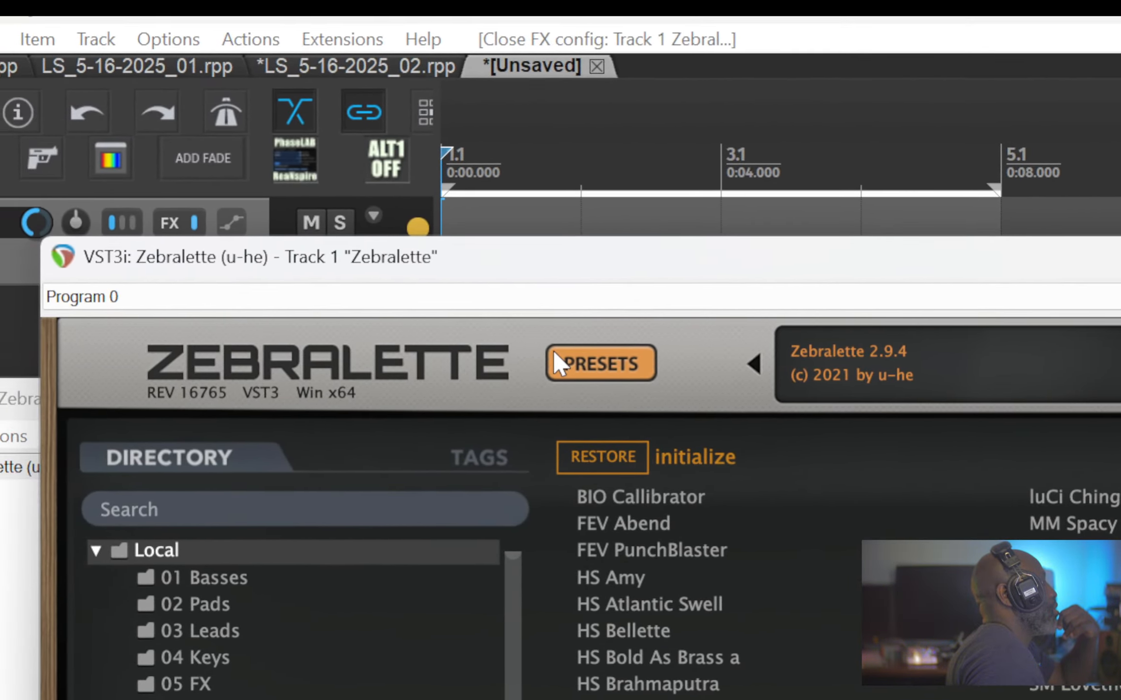
{"action": "left_click", "coordinate": [460, 358]}
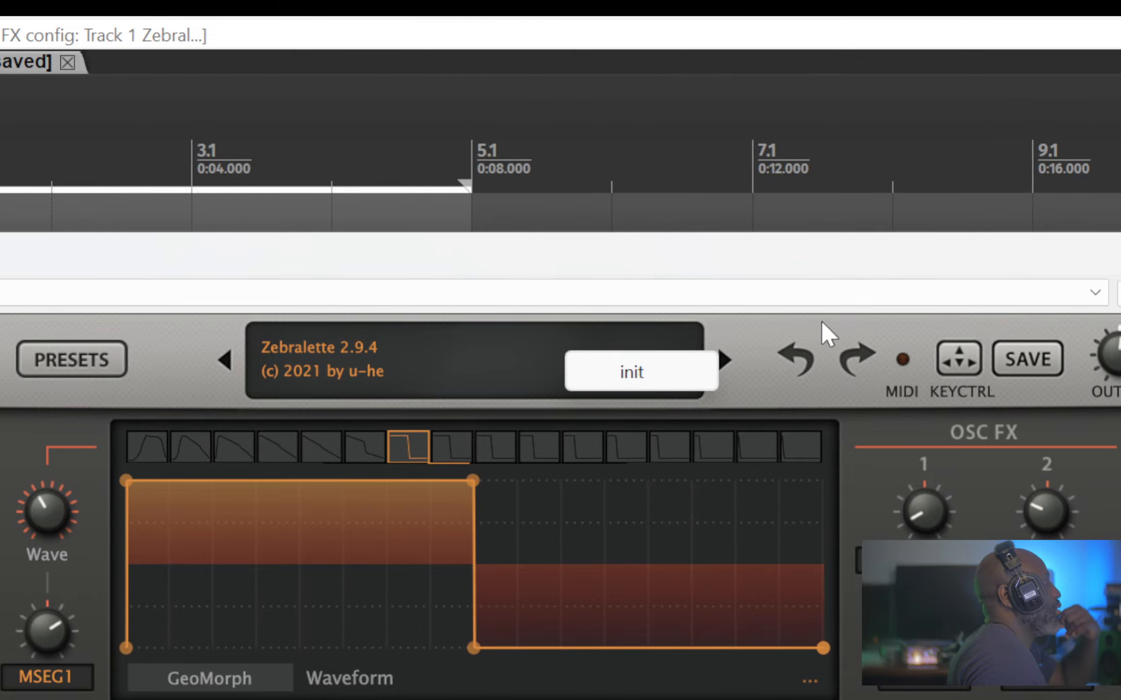
{"action": "right_click", "coordinate": [789, 327]}
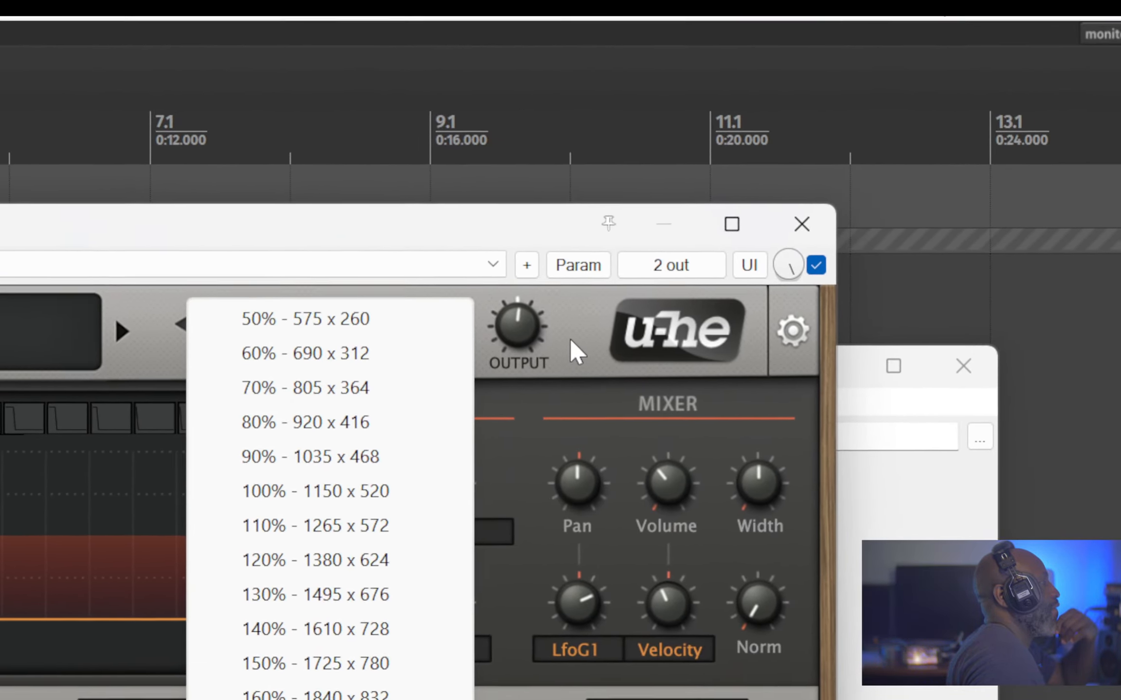
{"action": "left_click", "coordinate": [564, 347]}
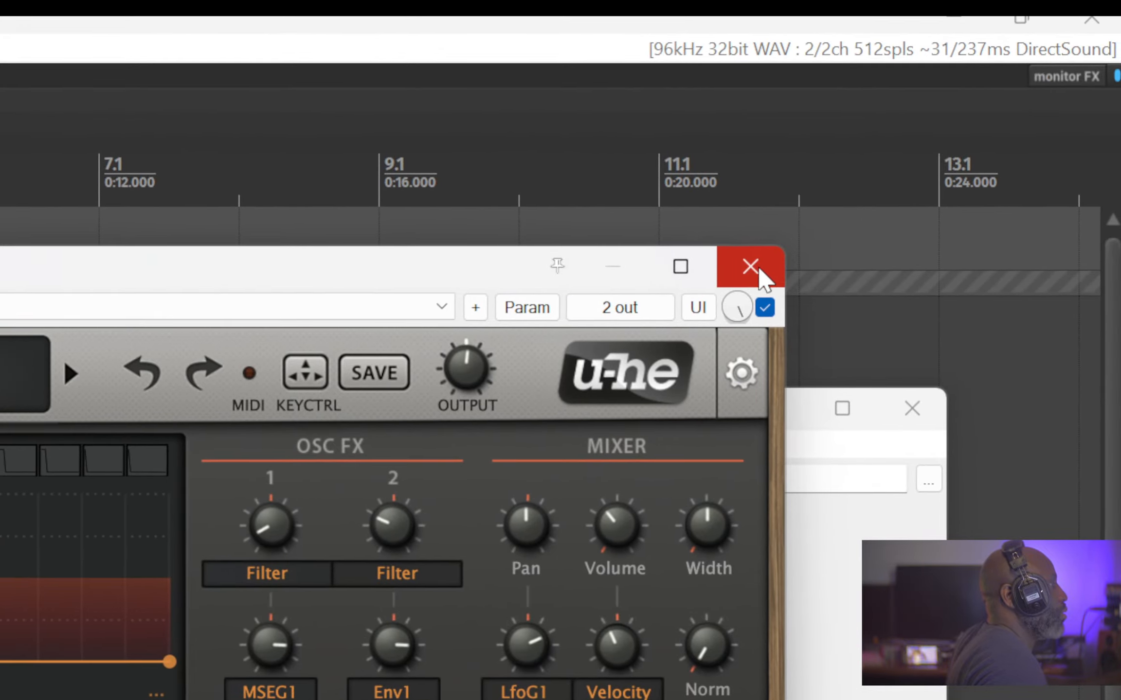
- Close Zebralette's plug-in and FX chain windows, filter the FX browser by "tyrell" and add VST3i TyrellN6 on a new track
{"action": "left_click", "coordinate": [758, 270]}
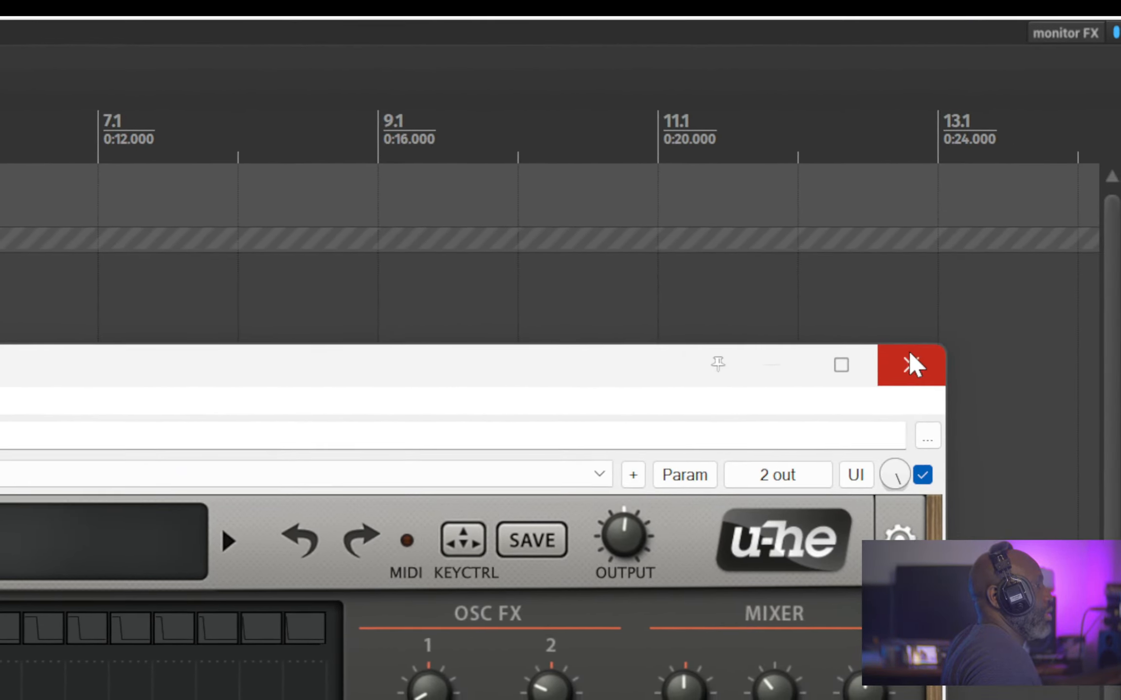
{"action": "left_click", "coordinate": [912, 365]}
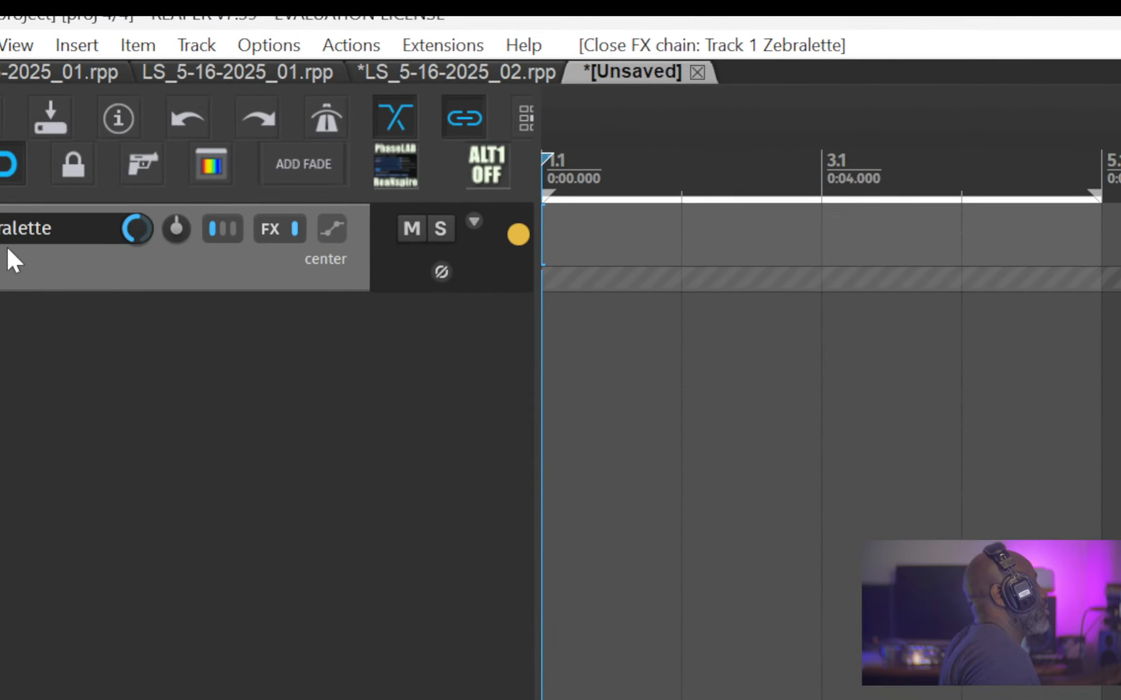
{"action": "left_click", "coordinate": [204, 408]}
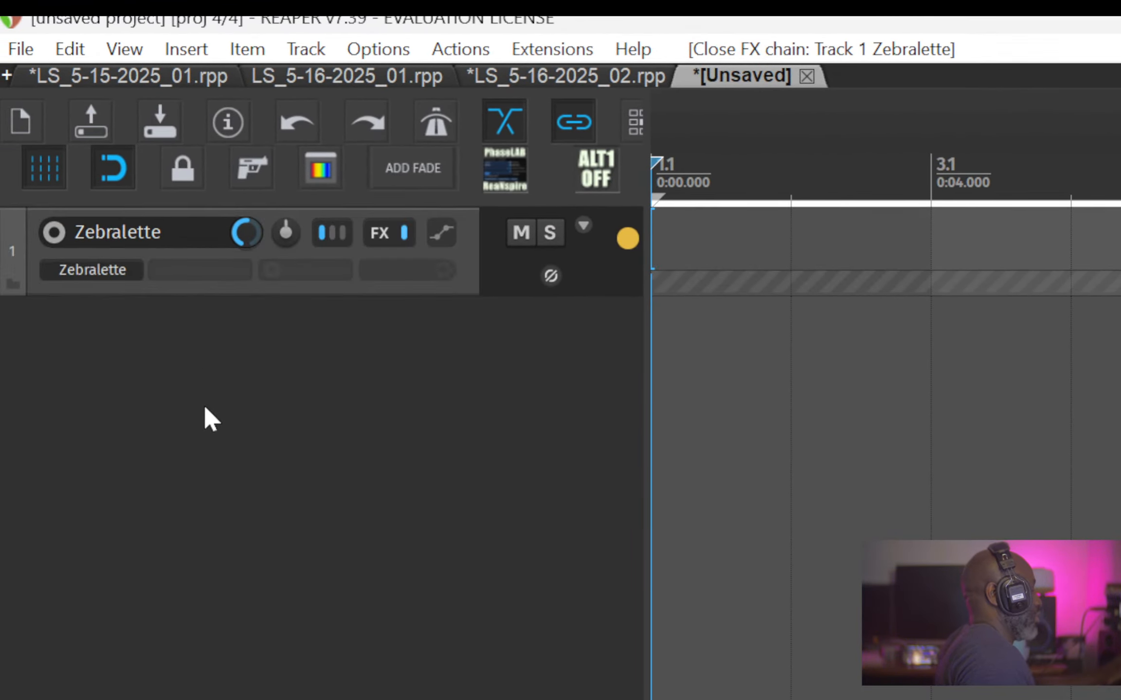
{"action": "type", "text": "f"}
{"action": "type", "text": "tyrell"}
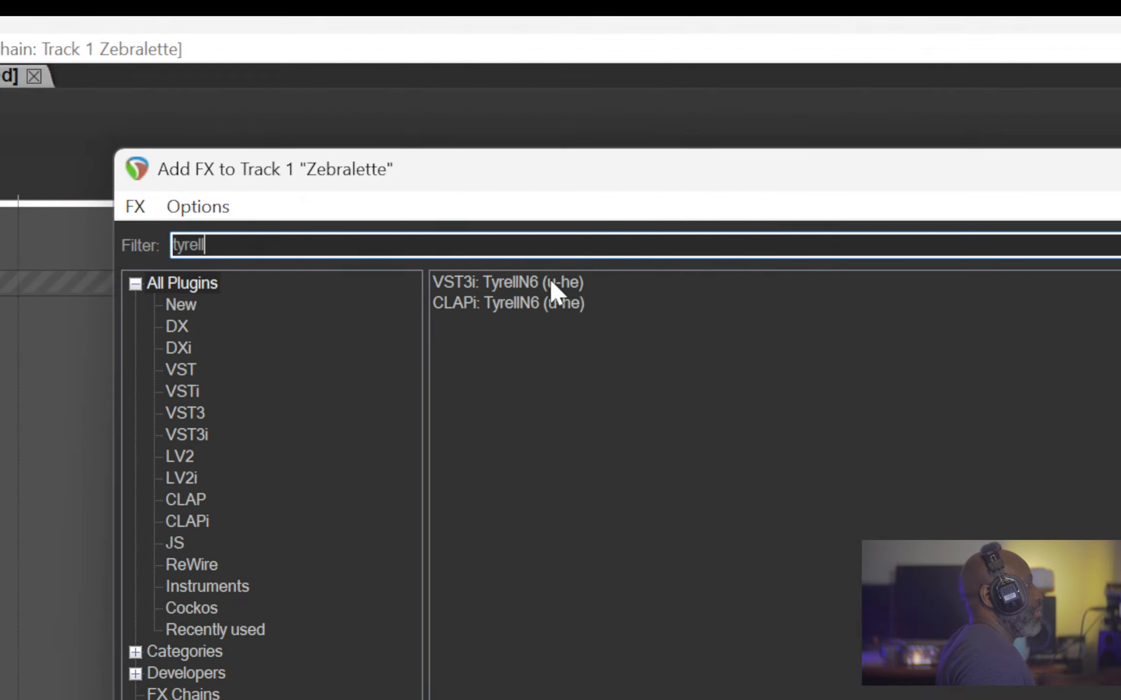
{"action": "left_click_drag", "start_coordinate": [1120, 281], "coordinate": [423, 544]}
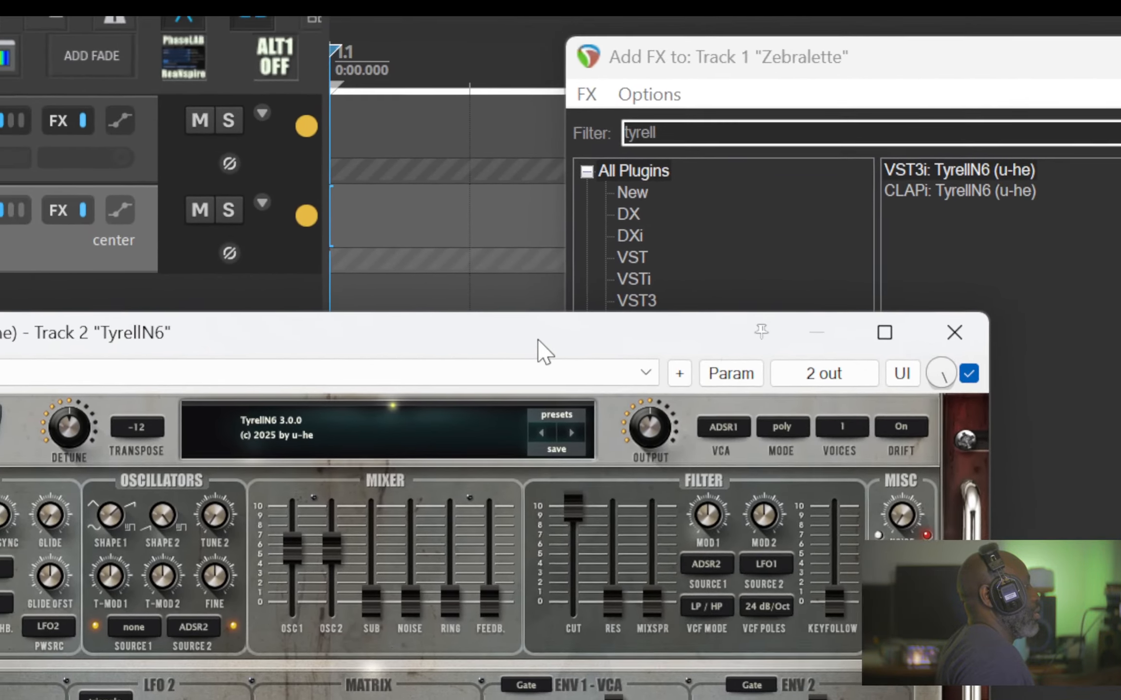
- Set TyrellN6's interface size to 160% - 1920 x 960 from the panel's context menu
{"action": "right_click", "coordinate": [538, 340]}
{"action": "left_click", "coordinate": [470, 344]}
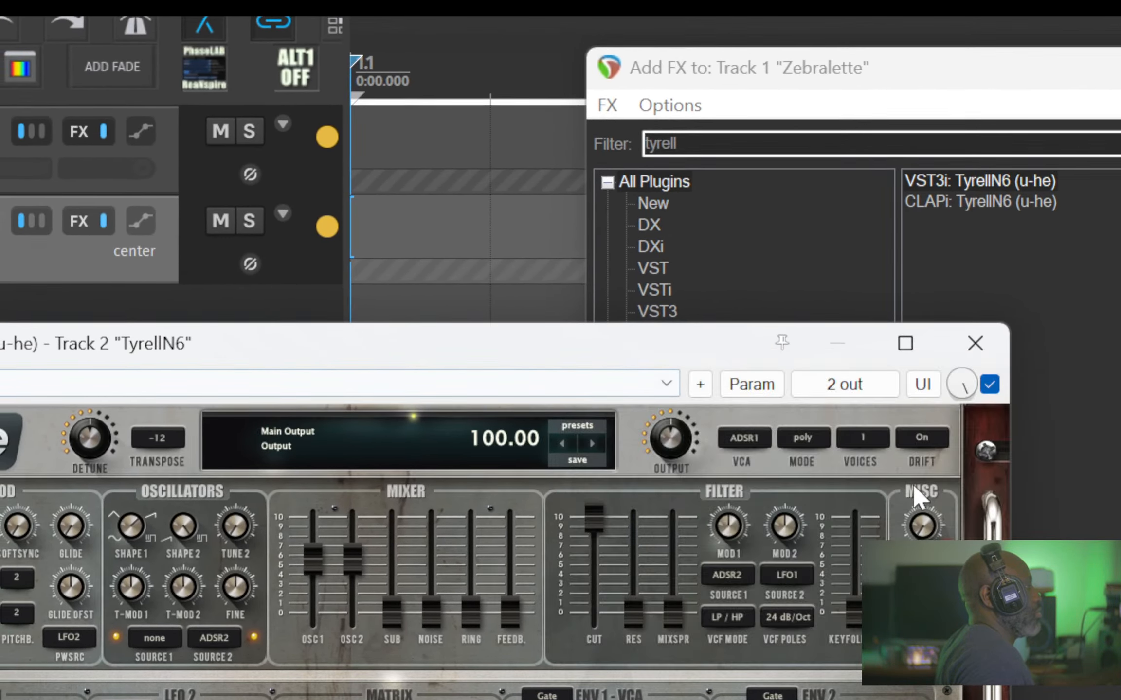
{"action": "right_click", "coordinate": [841, 467]}
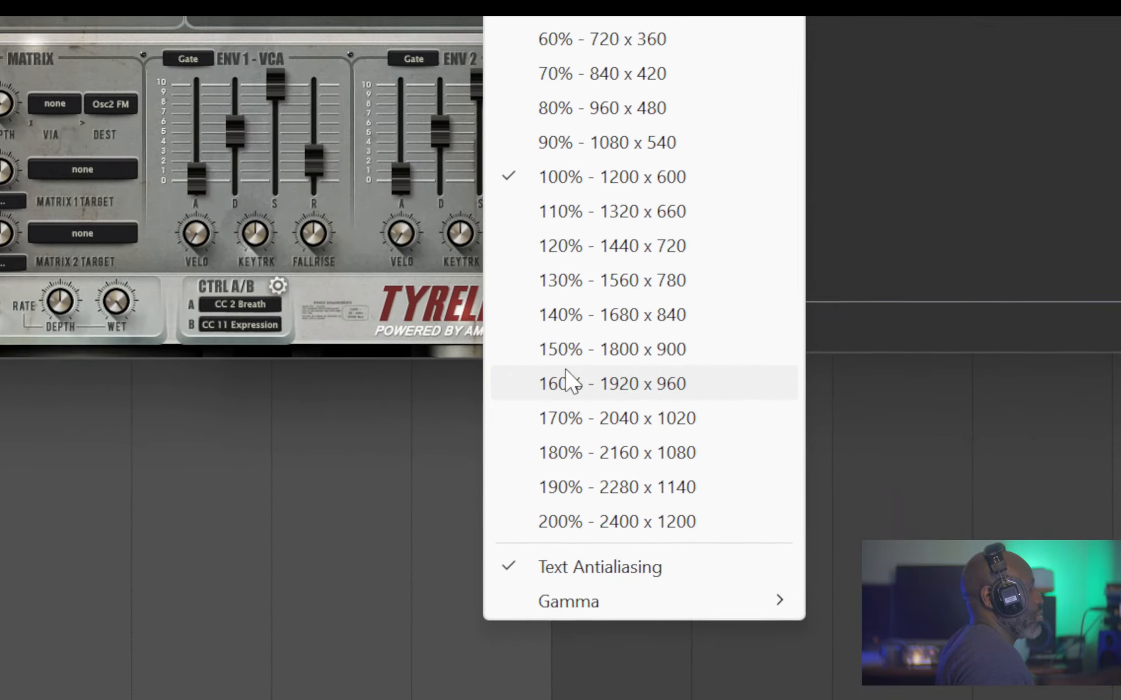
{"action": "left_click", "coordinate": [565, 382]}
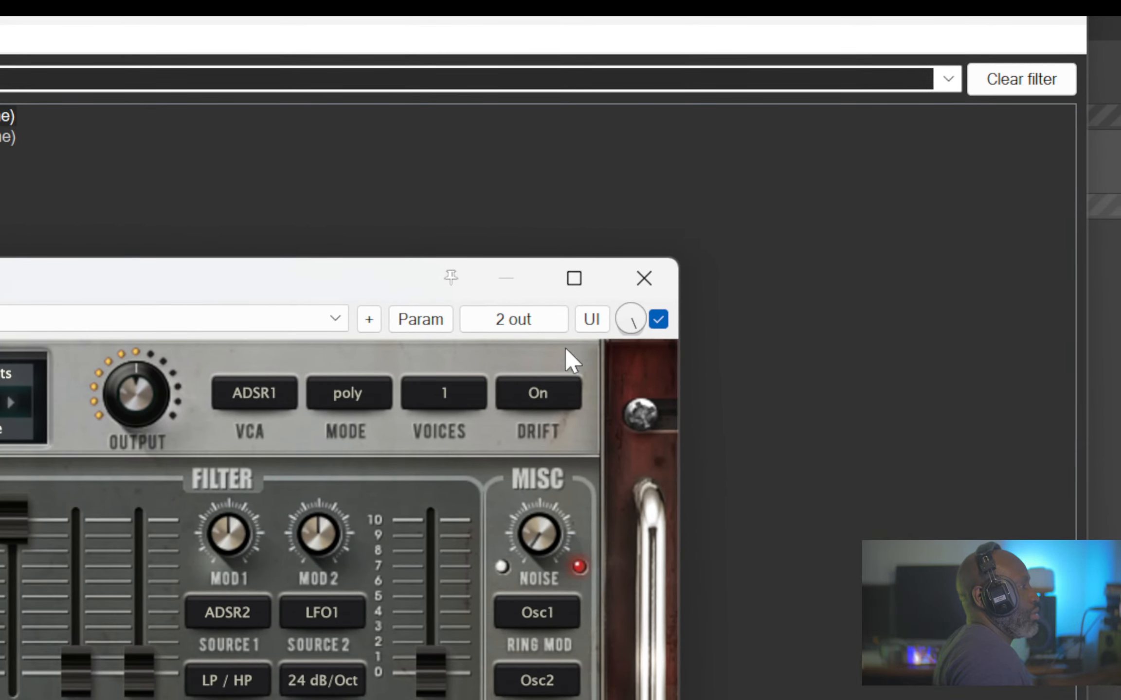
- Check TyrellN6's skin list with the GrayTech 2D and GrayTech 3D [Hoverland] entries, and close the plug-in window
{"action": "right_click", "coordinate": [800, 354]}
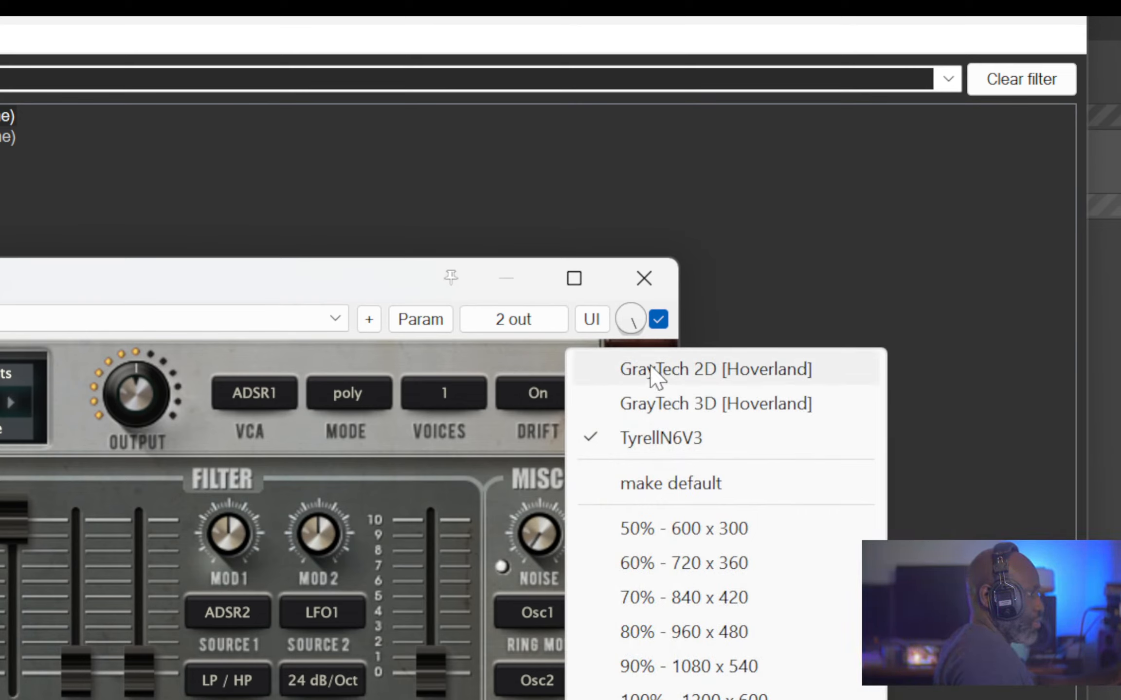
{"action": "left_click", "coordinate": [475, 364]}
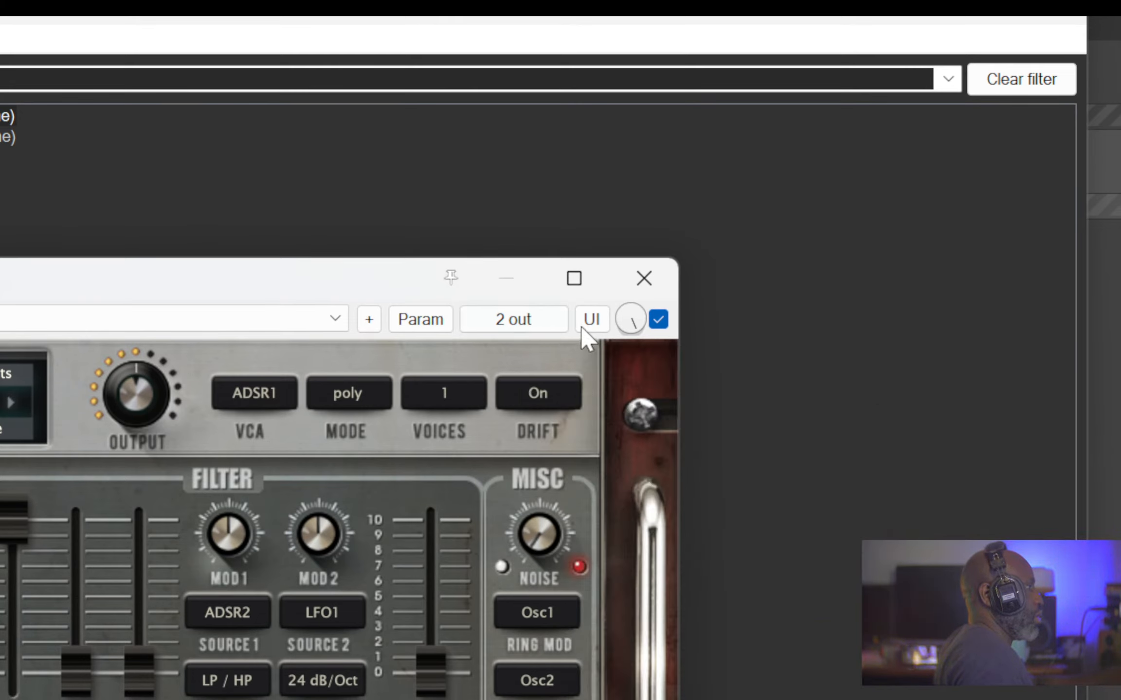
{"action": "left_click", "coordinate": [643, 279]}
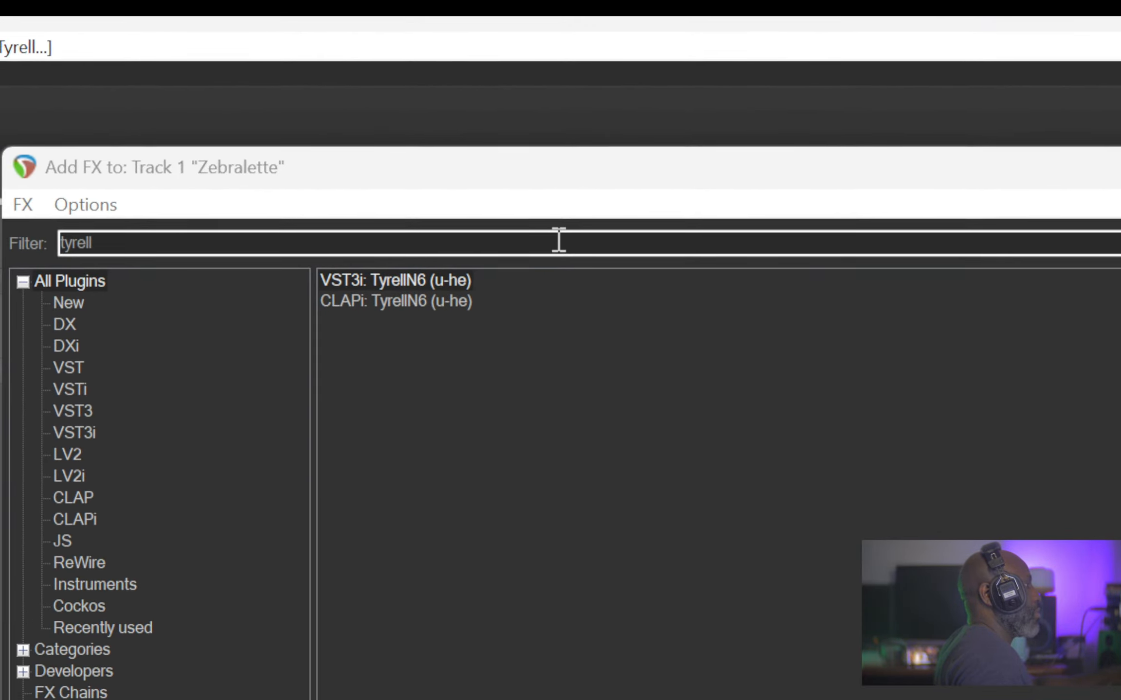
- Delete both the Zebralette and TyrellN6 tracks from the project
{"action": "left_click", "coordinate": [559, 240]}
{"action": "double_click", "coordinate": [558, 238]}
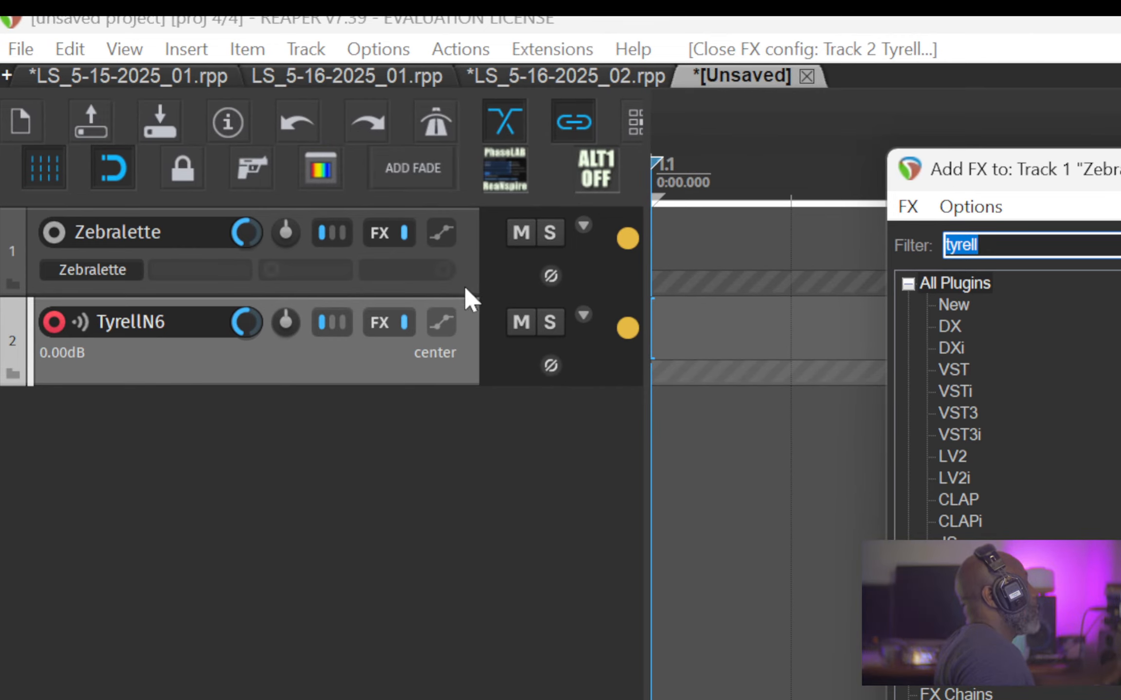
{"action": "left_click", "coordinate": [458, 262]}
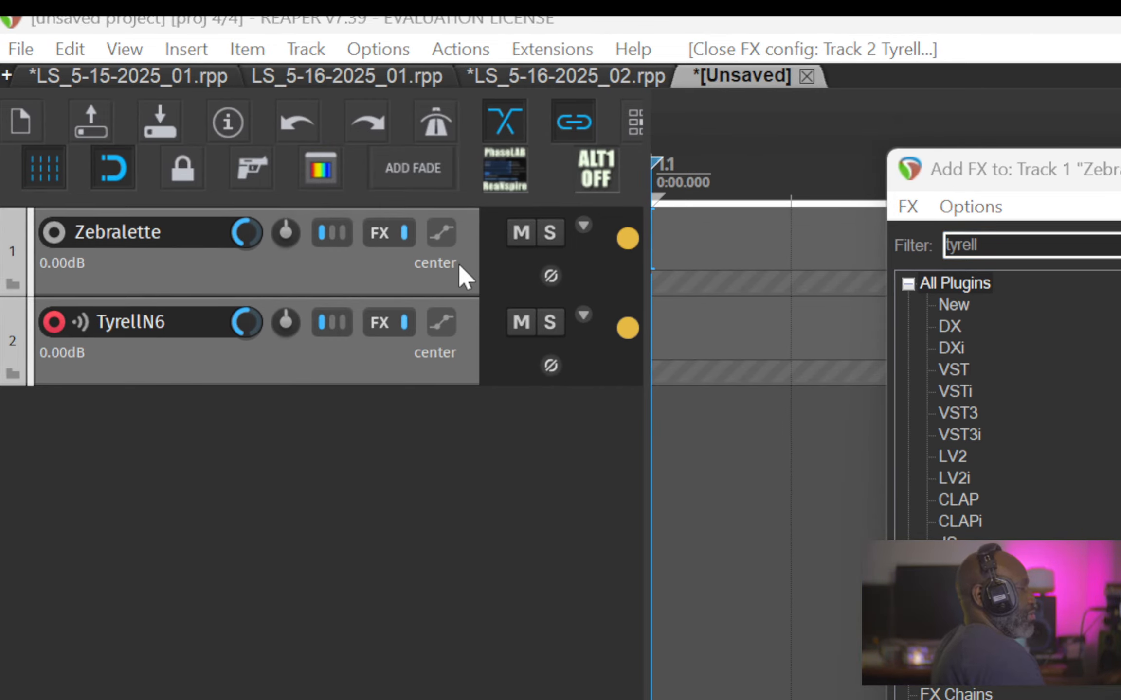
{"action": "key", "text": "Delete"}
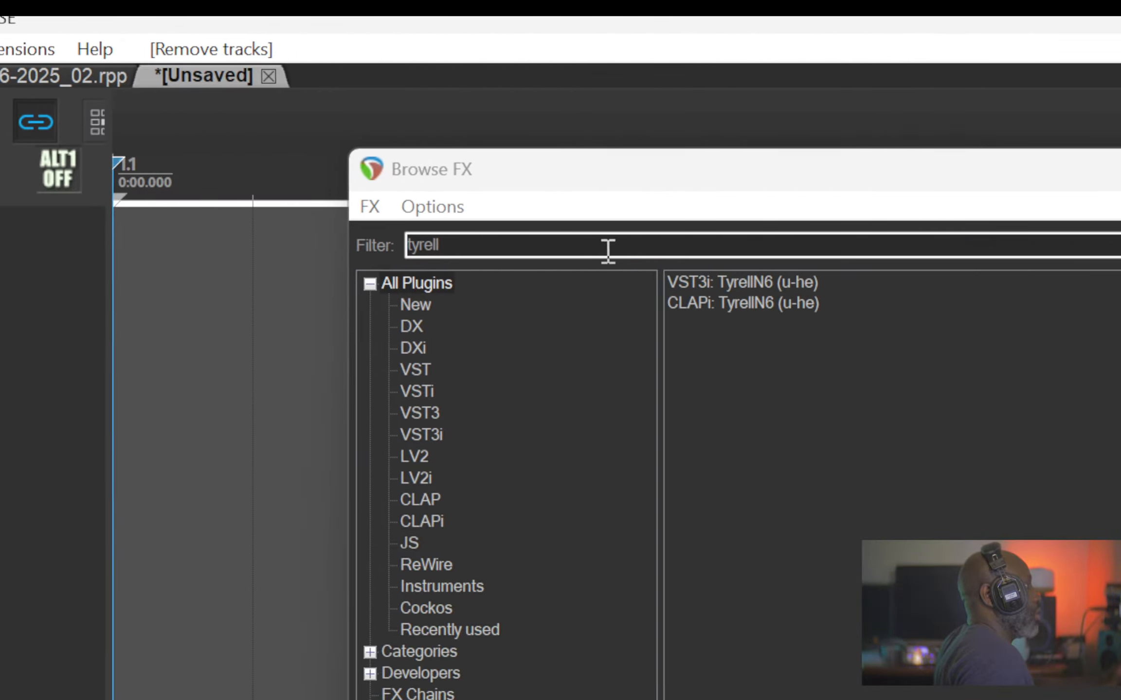
- Filter the FX browser by "zebr" and add VST3i Zebralette and VST3i Zebralette3, each on its own new track
{"action": "left_click_drag", "start_coordinate": [1118, 247], "coordinate": [491, 242]}
{"action": "type", "text": "s"}
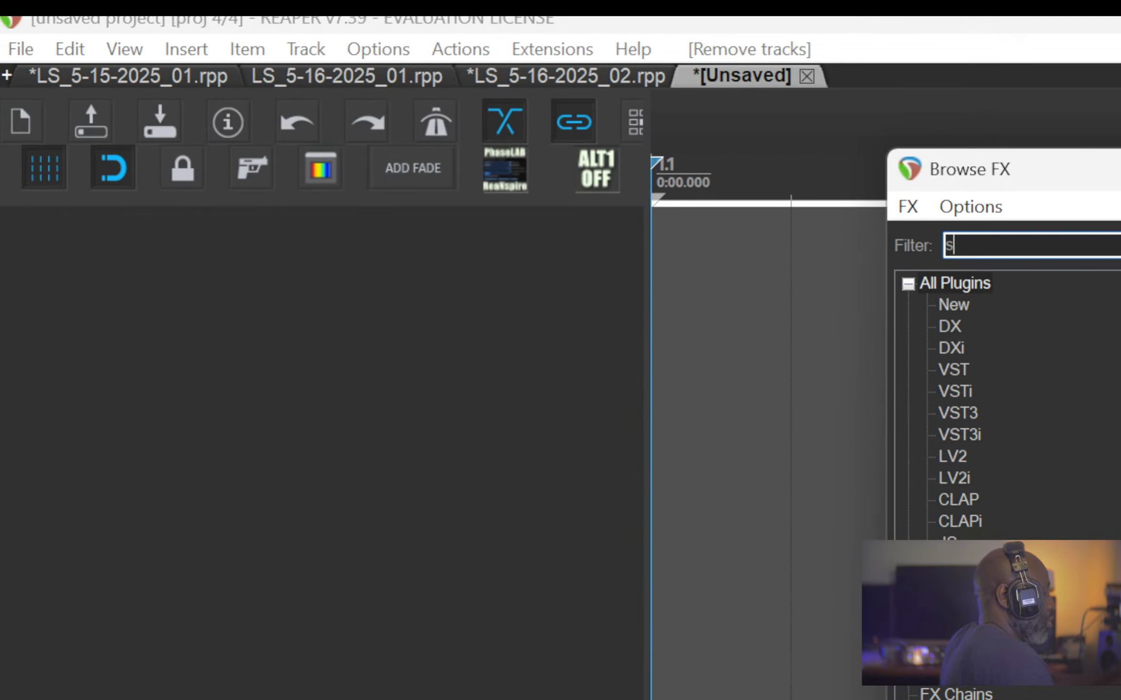
{"action": "key", "text": "BackSpace"}
{"action": "type", "text": "zebr"}
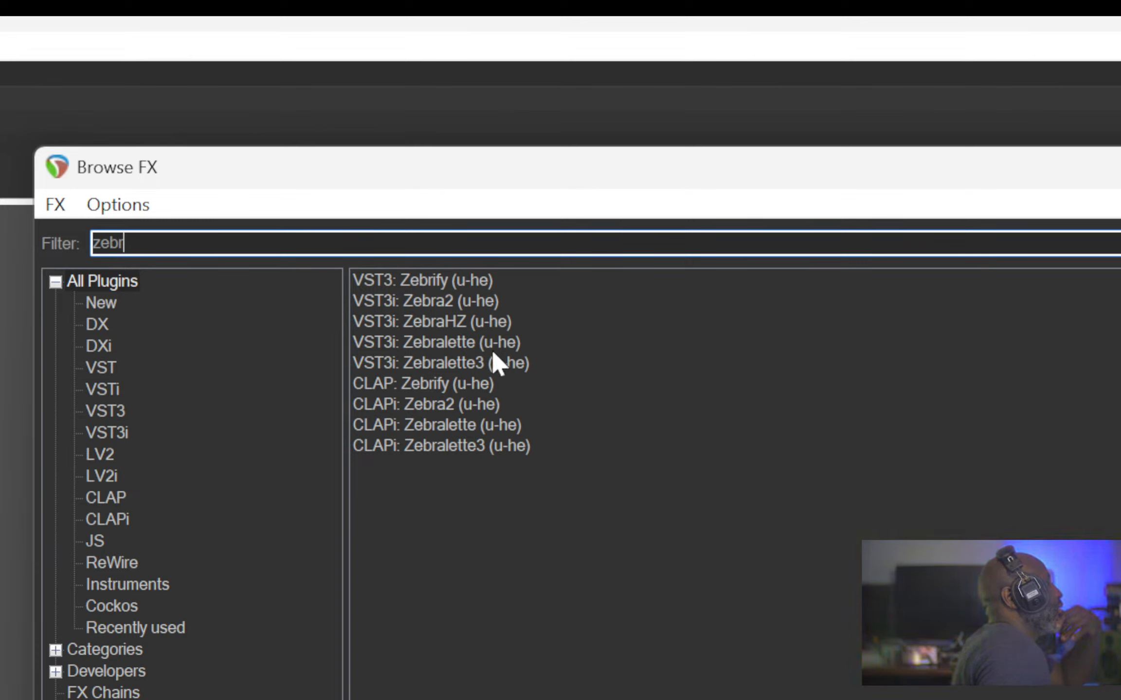
{"action": "left_click_drag", "start_coordinate": [493, 350], "coordinate": [305, 354]}
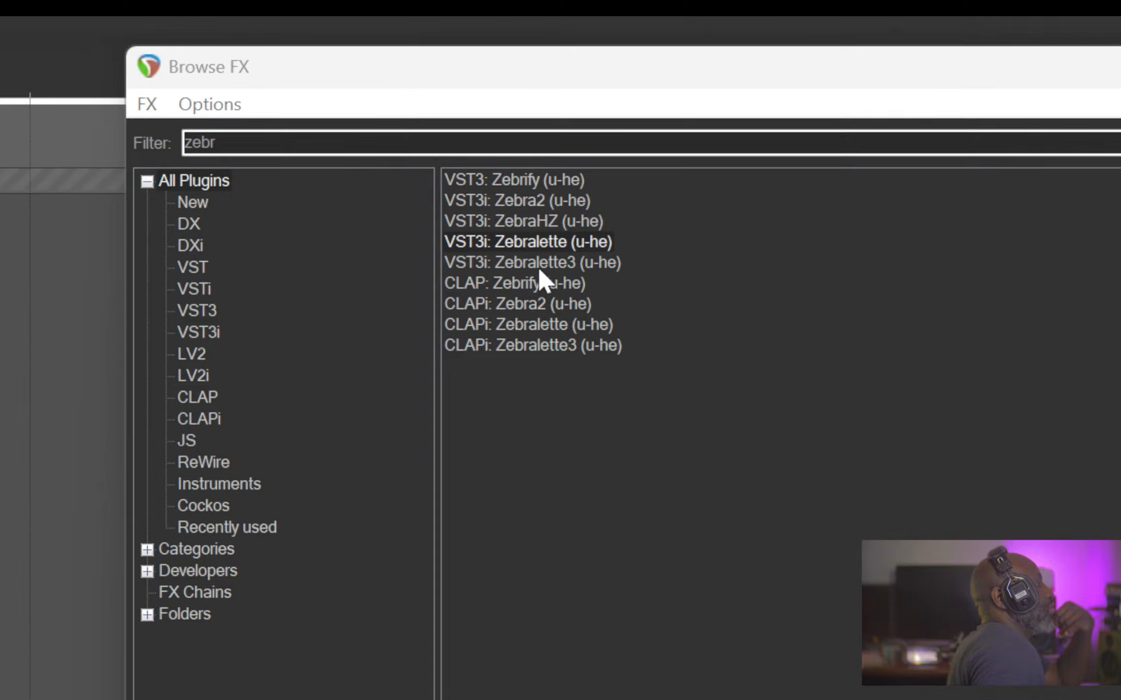
{"action": "left_click_drag", "start_coordinate": [536, 262], "coordinate": [388, 368]}
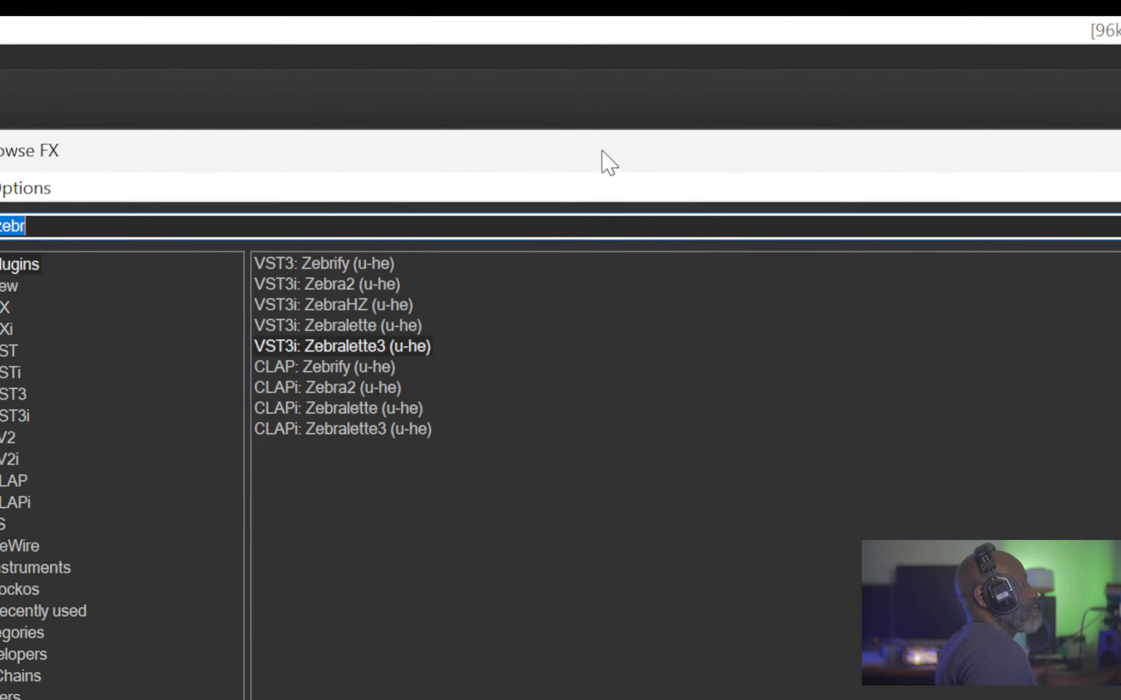
{"action": "key", "text": "Return"}
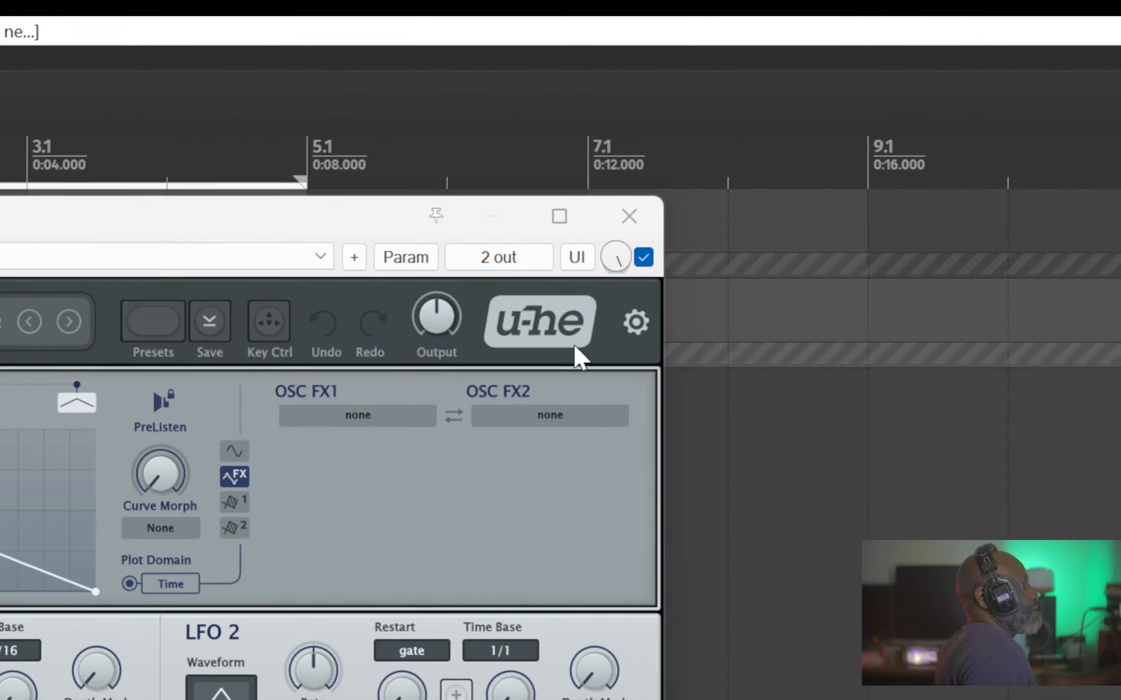
- Switch Zebralette3 to Dark Mode, and open and close its settings
{"action": "left_click", "coordinate": [735, 287]}
{"action": "left_click", "coordinate": [610, 408]}
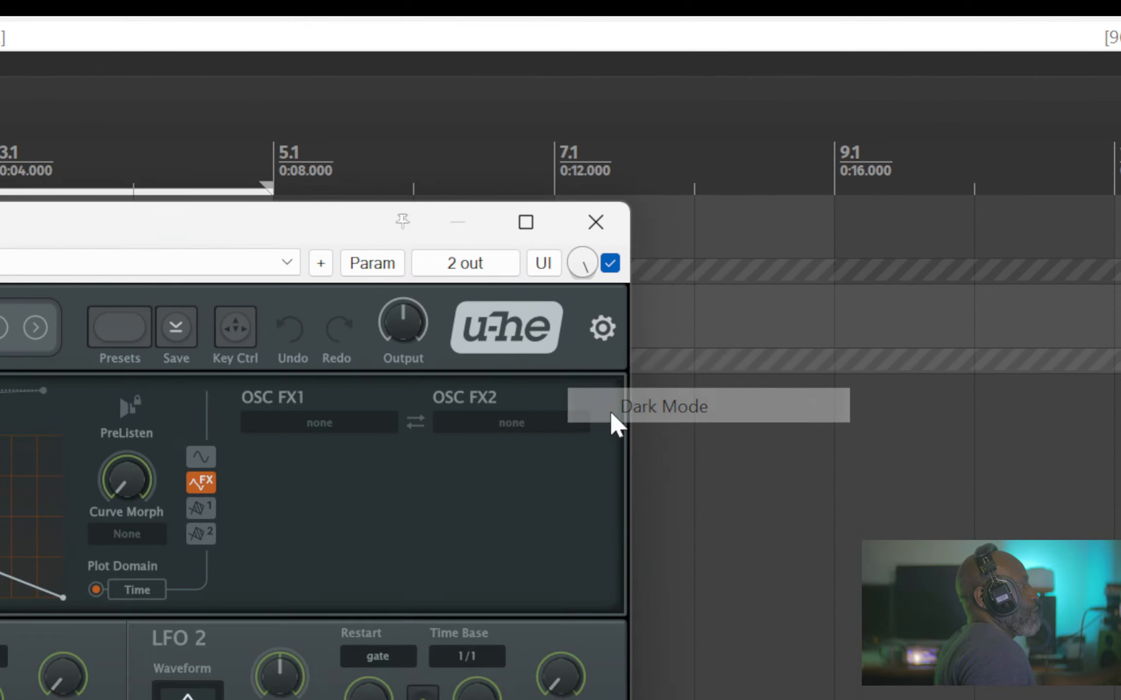
{"action": "left_click", "coordinate": [589, 357]}
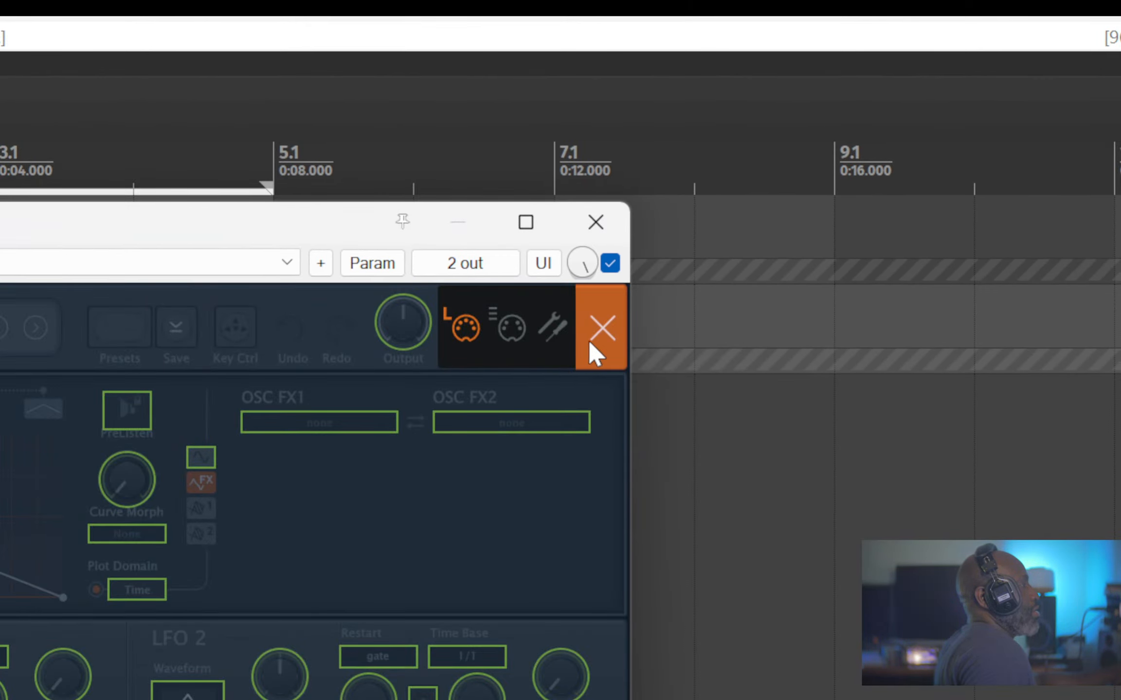
{"action": "left_click", "coordinate": [590, 343]}
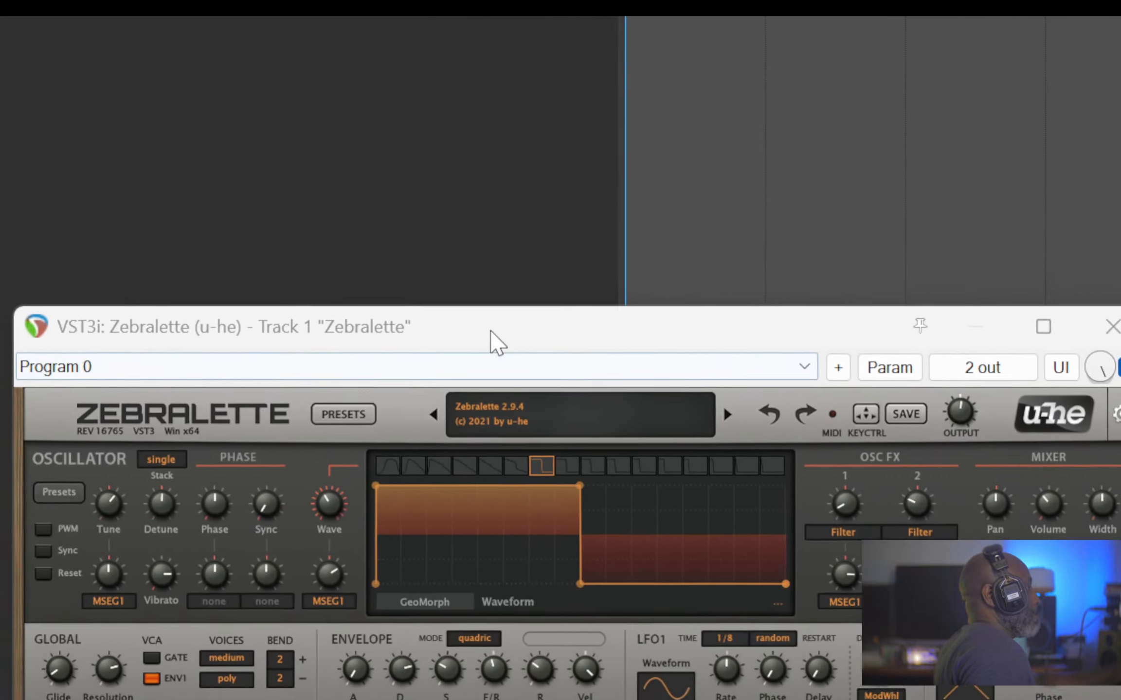
- Move the Zebralette window into view, check its context menu for skin options, and set the interface size to 160%
{"action": "left_click_drag", "start_coordinate": [25, 439], "coordinate": [337, 17]}
{"action": "right_click", "coordinate": [659, 359]}
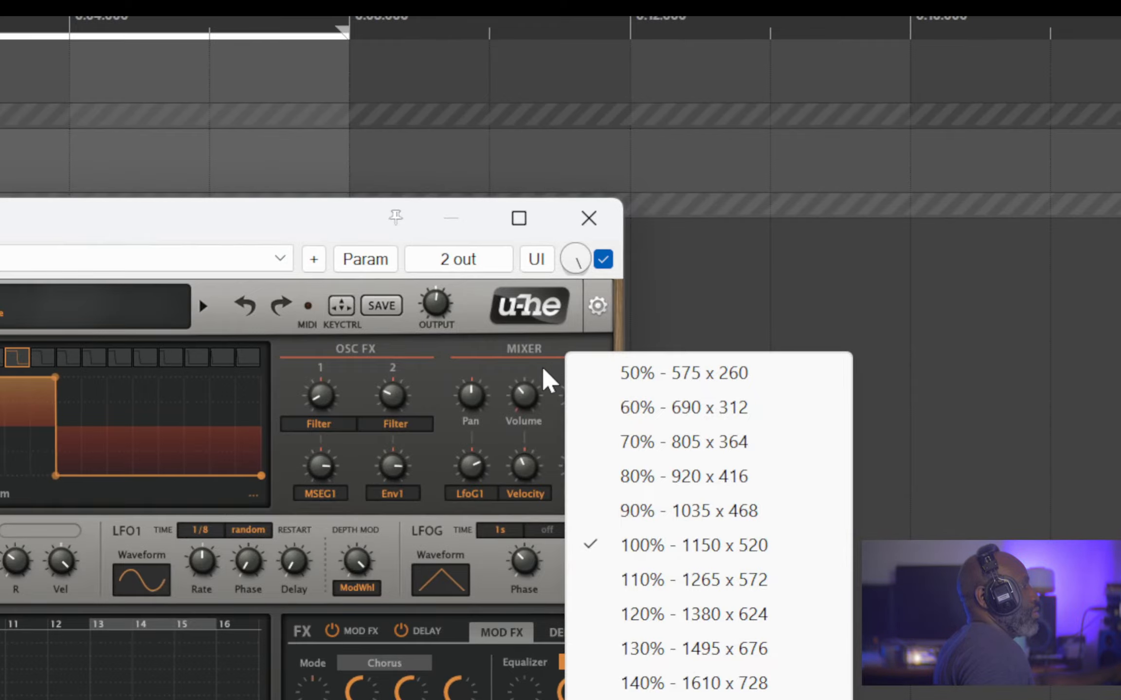
{"action": "right_click", "coordinate": [543, 368]}
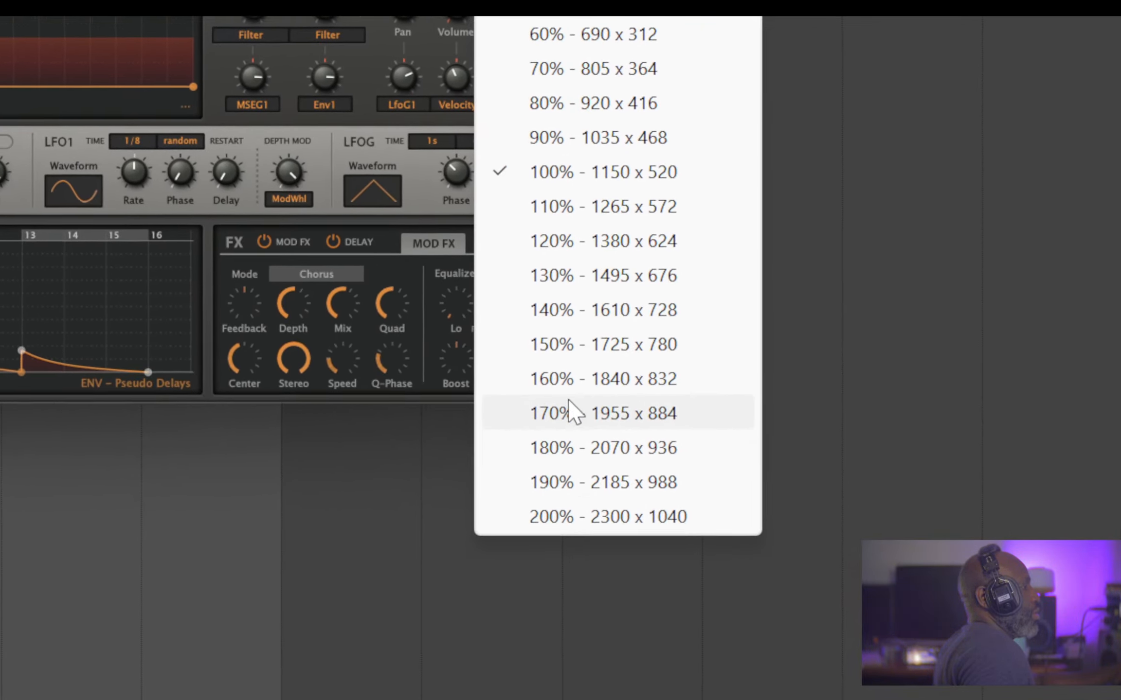
{"action": "left_click", "coordinate": [566, 376]}
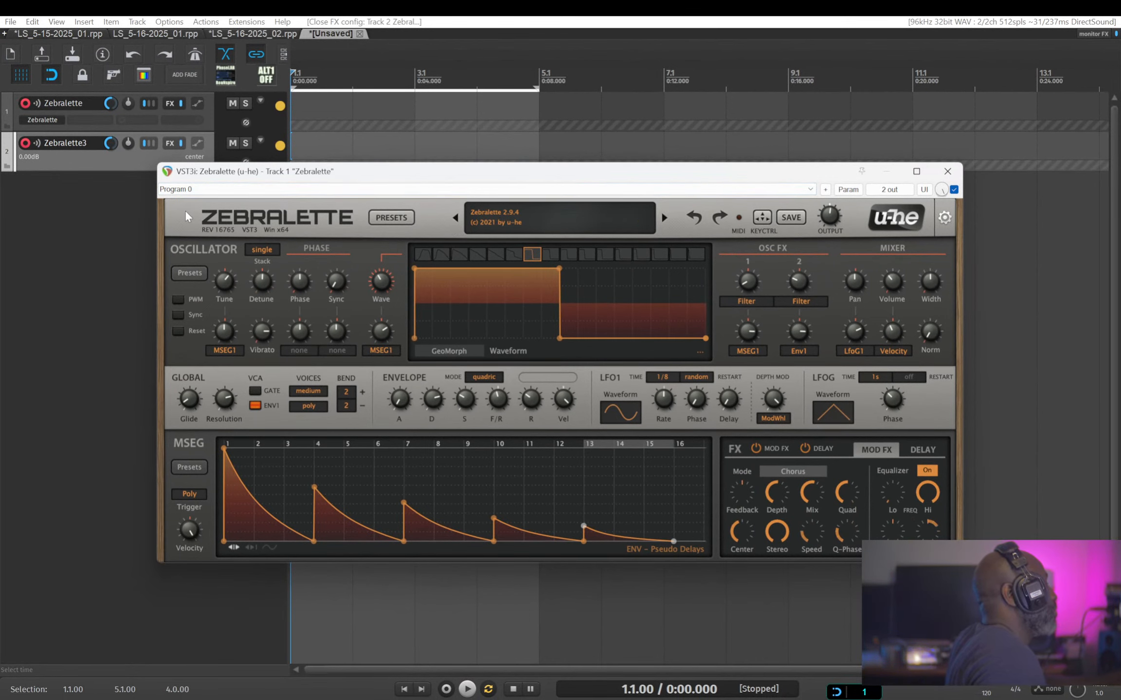
- Switch to File Explorer, go up from the Console [Hoverland] folder to TripleCheese.data, and open the pinned VST3 folder
{"action": "key", "text": "alt+Tab"}
{"action": "key", "text": "alt+Tab"}
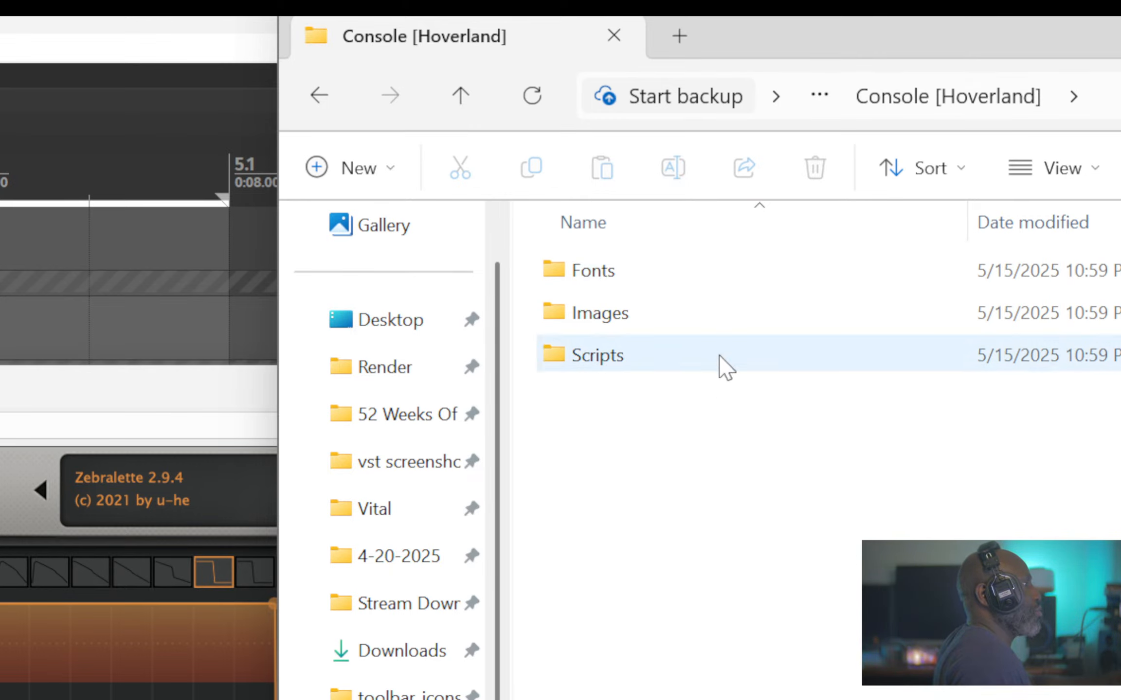
{"action": "key", "text": "BackSpace"}
{"action": "key", "text": "BackSpace"}
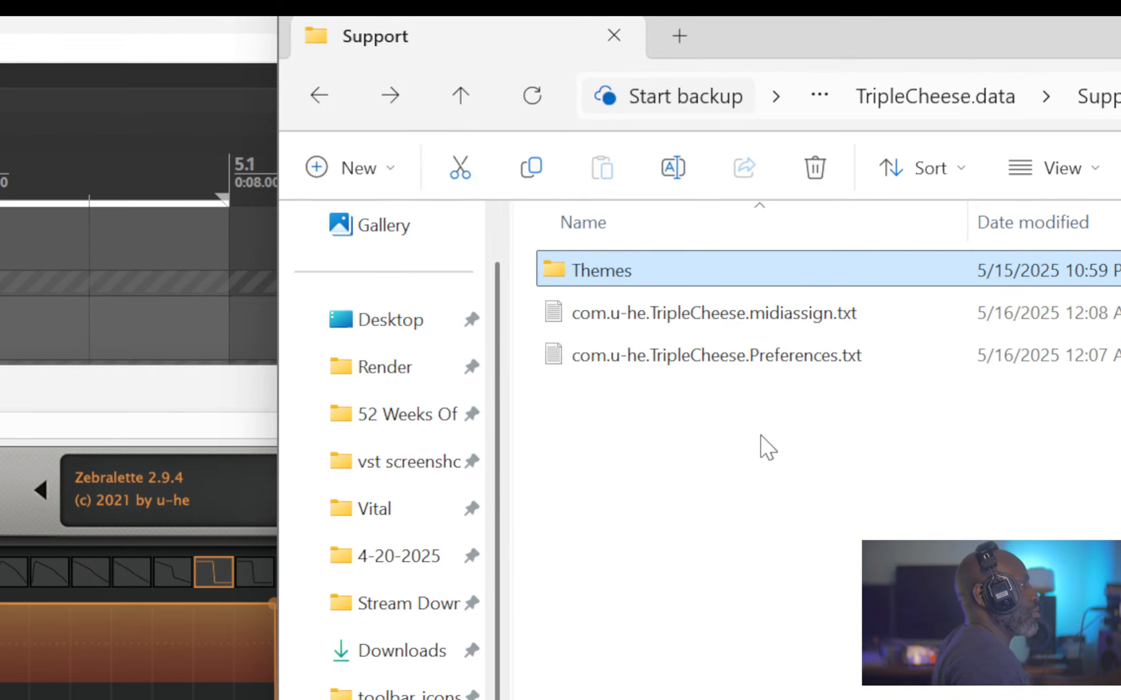
{"action": "key", "text": "BackSpace"}
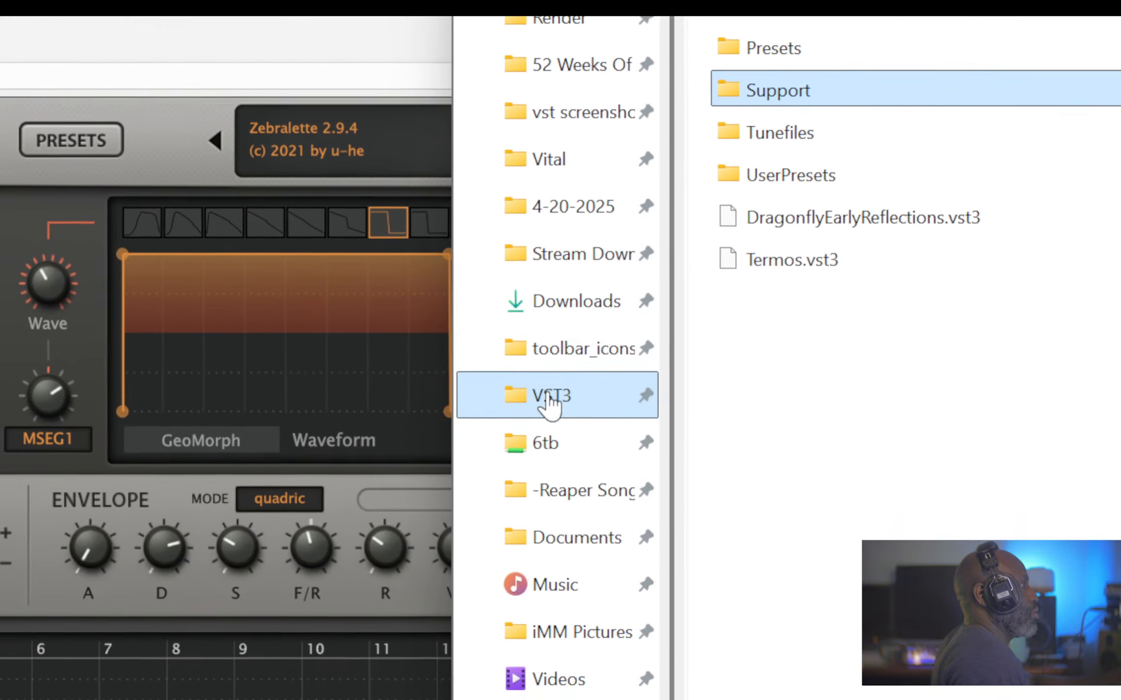
{"action": "left_click", "coordinate": [549, 398]}
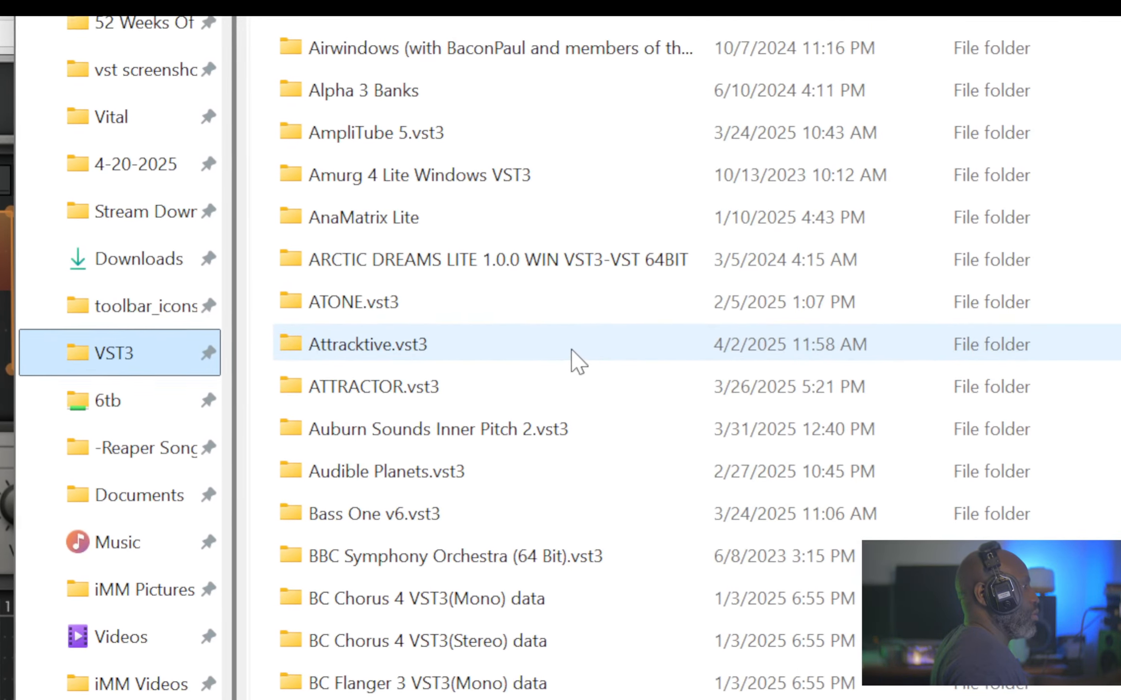
- Find the TyrellN6.data shortcut in the VST3 folder and open it
{"action": "scroll", "coordinate": [566, 351], "scroll_direction": "down", "scroll_amount": 15}
{"action": "key", "text": "Down"}
{"action": "key", "text": "Down"}
{"action": "key", "text": "Down"}
{"action": "key", "text": "Down"}
{"action": "key", "text": "Down"}
{"action": "key", "text": "Down"}
{"action": "key", "text": "Down"}
{"action": "key", "text": "Down"}
{"action": "key", "text": "Down"}
{"action": "key", "text": "Down"}
{"action": "key", "text": "Down"}
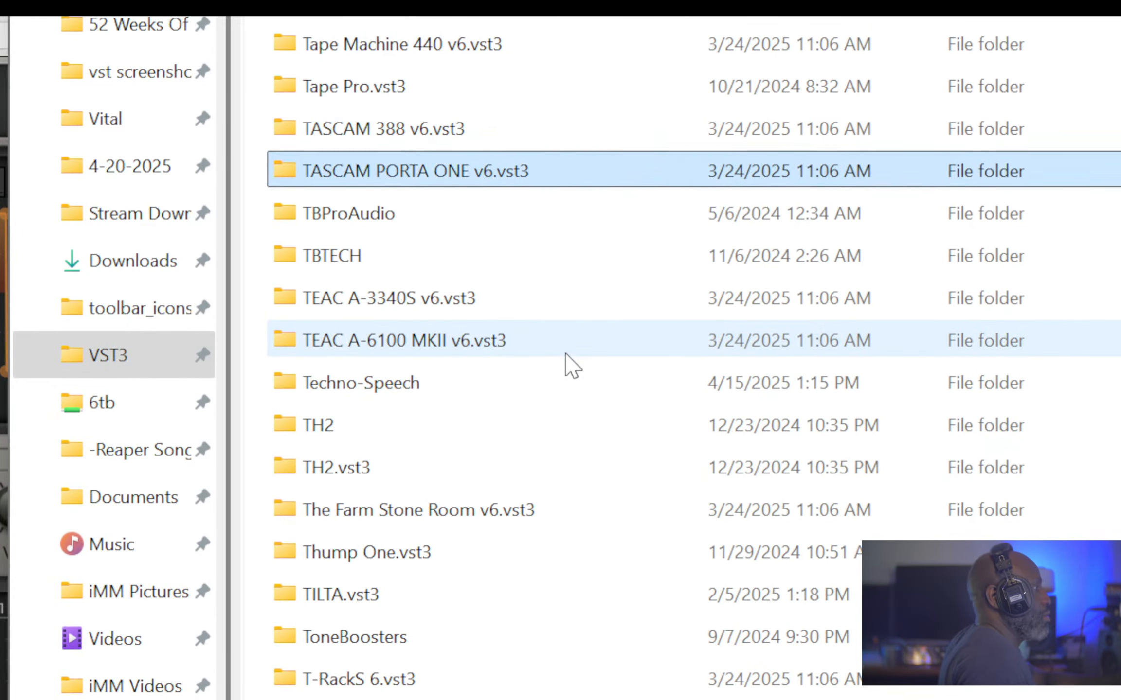
{"action": "key", "text": "t"}
{"action": "key", "text": "t"}
{"action": "key", "text": "t"}
{"action": "key", "text": "t"}
{"action": "key", "text": "t"}
{"action": "key", "text": "t"}
{"action": "key", "text": "t"}
{"action": "key", "text": "t"}
{"action": "key", "text": "t"}
{"action": "key", "text": "t"}
{"action": "key", "text": "t"}
{"action": "key", "text": "t"}
{"action": "key", "text": "t"}
{"action": "key", "text": "t"}
{"action": "key", "text": "t"}
{"action": "key", "text": "t"}
{"action": "key", "text": "t"}
{"action": "key", "text": "t"}
{"action": "key", "text": "t"}
{"action": "key", "text": "t"}
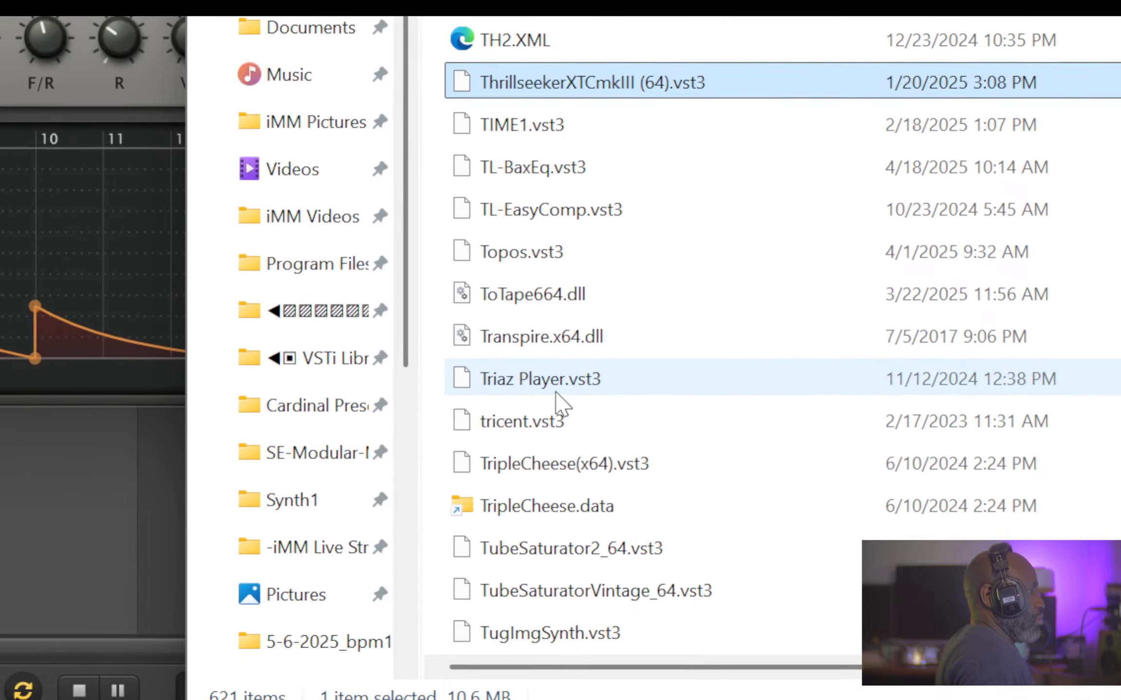
{"action": "scroll", "coordinate": [467, 615], "scroll_direction": "down", "scroll_amount": 6}
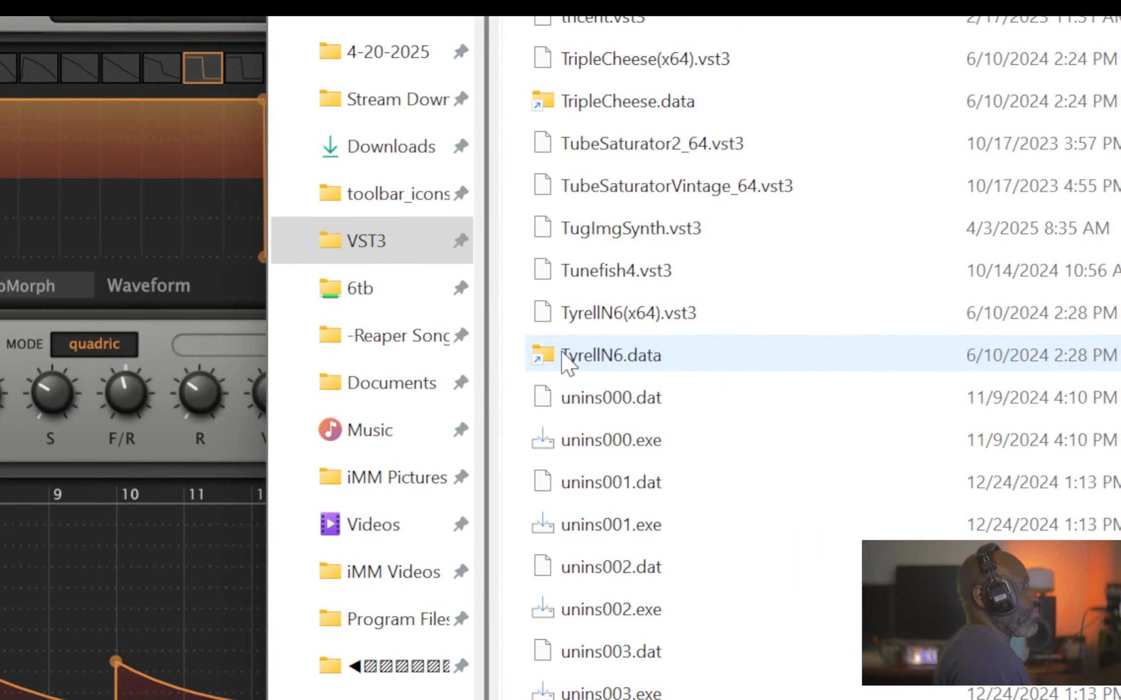
{"action": "double_click", "coordinate": [567, 362]}
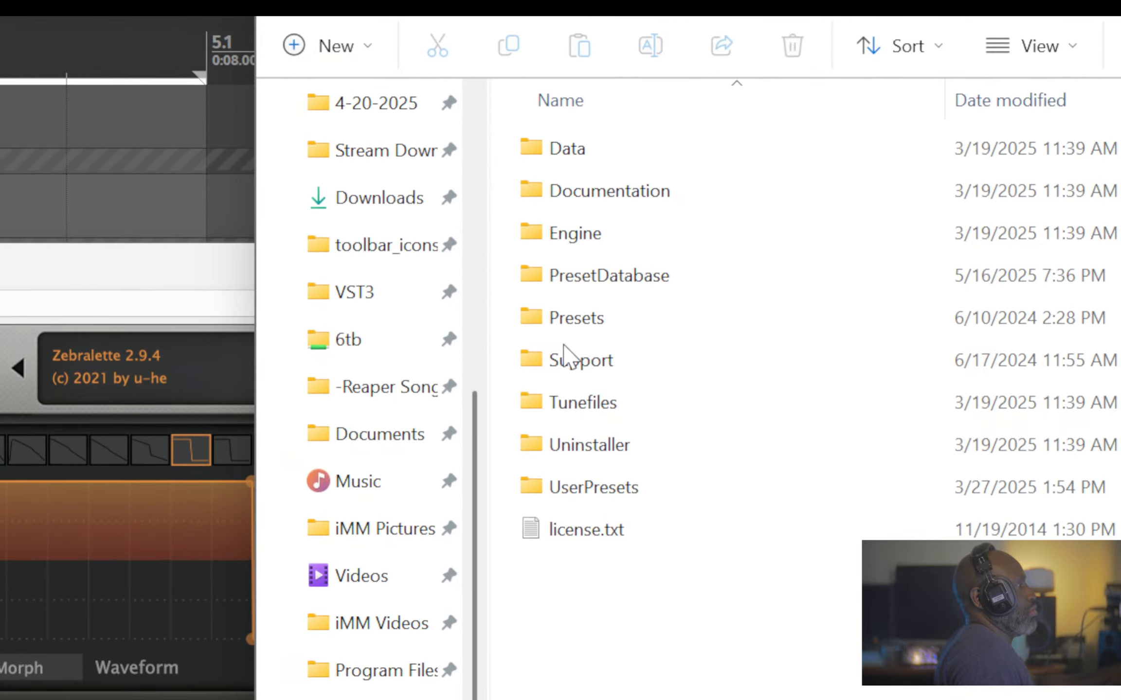
- Open the Themes folder inside Support, read installation.txt, and return to the folder view
{"action": "double_click", "coordinate": [557, 397]}
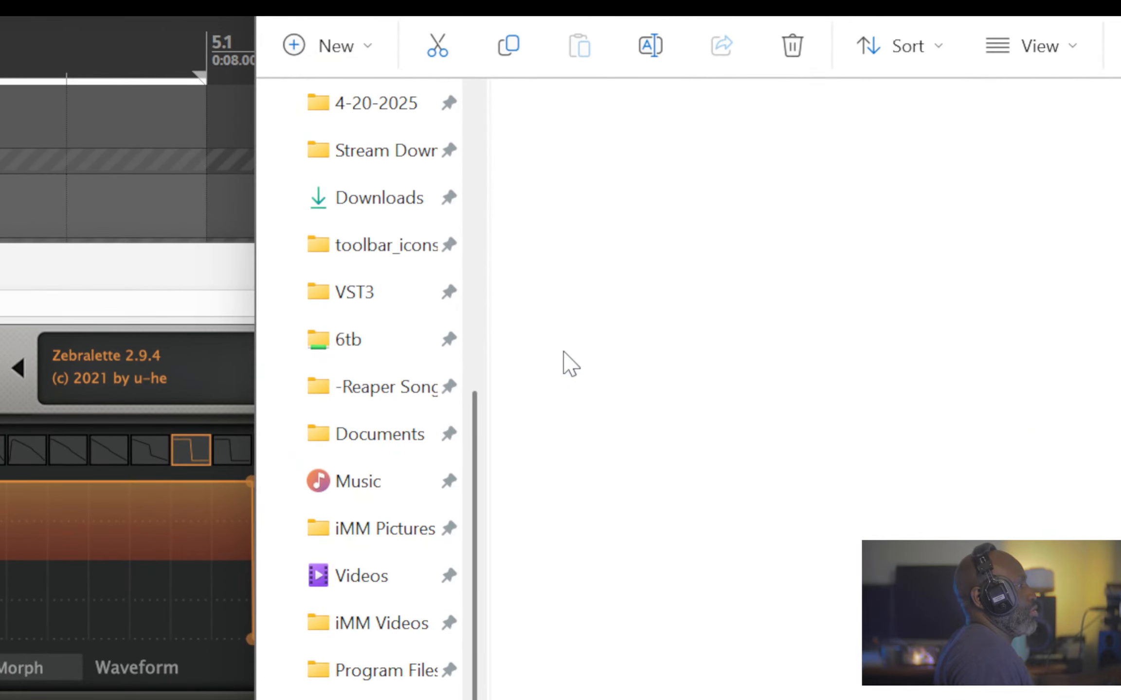
{"action": "double_click", "coordinate": [584, 152]}
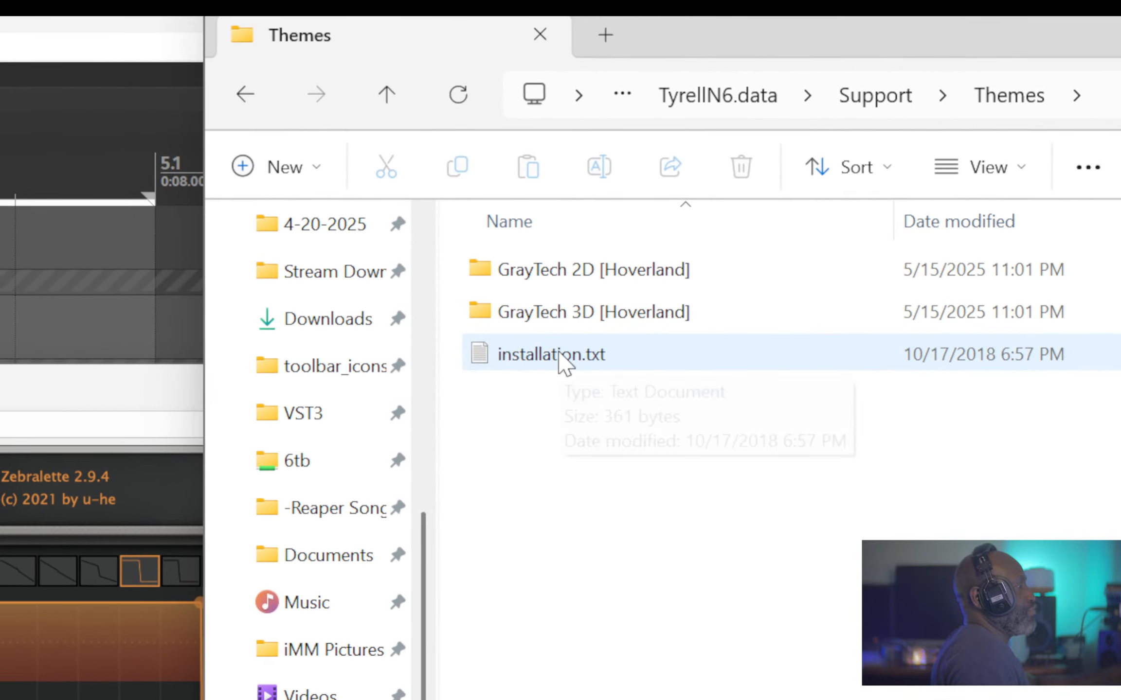
{"action": "double_click", "coordinate": [560, 354]}
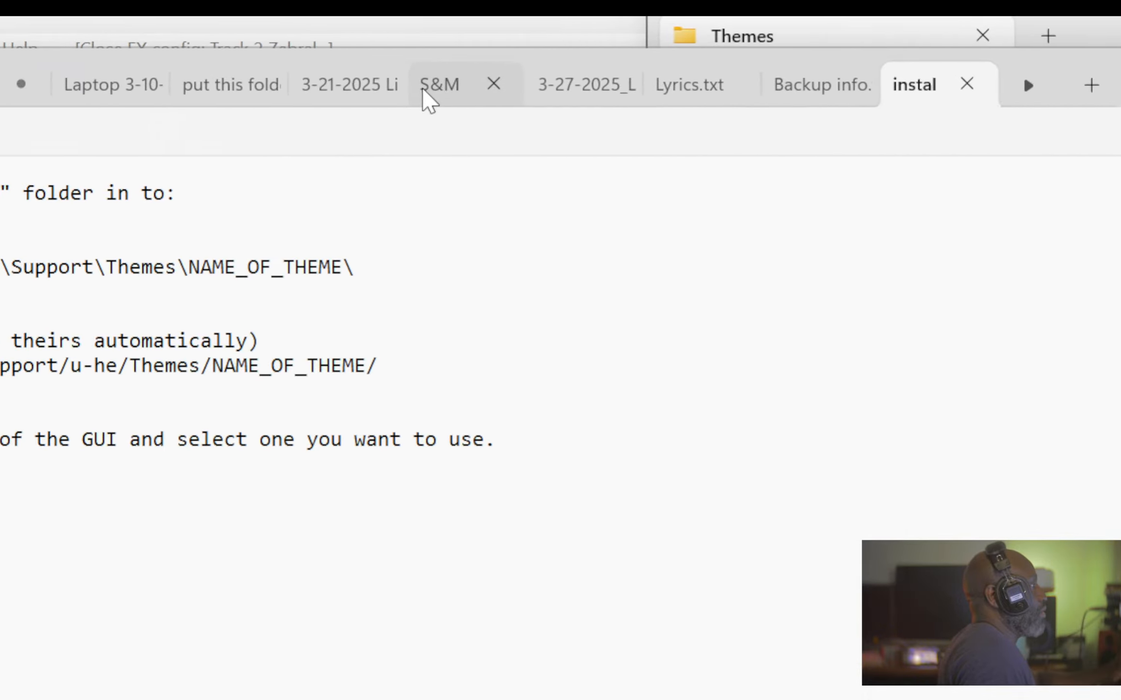
{"action": "left_click_drag", "start_coordinate": [534, 58], "coordinate": [1118, 350]}
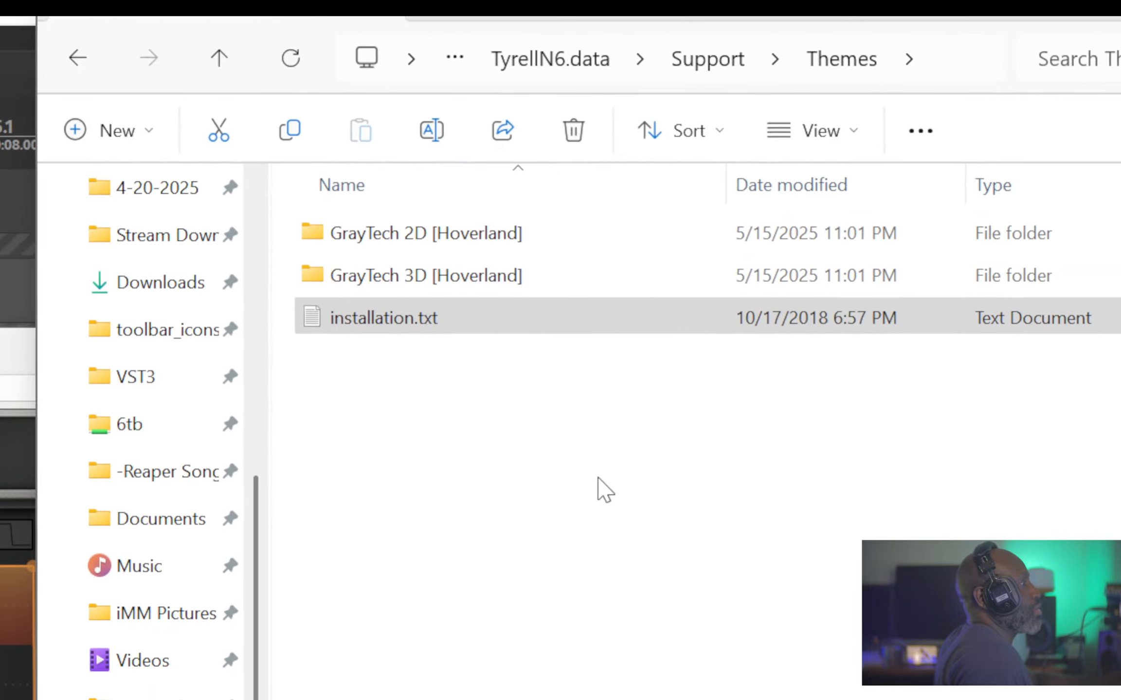
- Show the full path of TyrellN6's Themes folder, highlight its C:\VstPlugins\u-he\Tyrell portion, and leave the address field
{"action": "left_click", "coordinate": [601, 601]}
{"action": "key", "text": "alt+Left"}
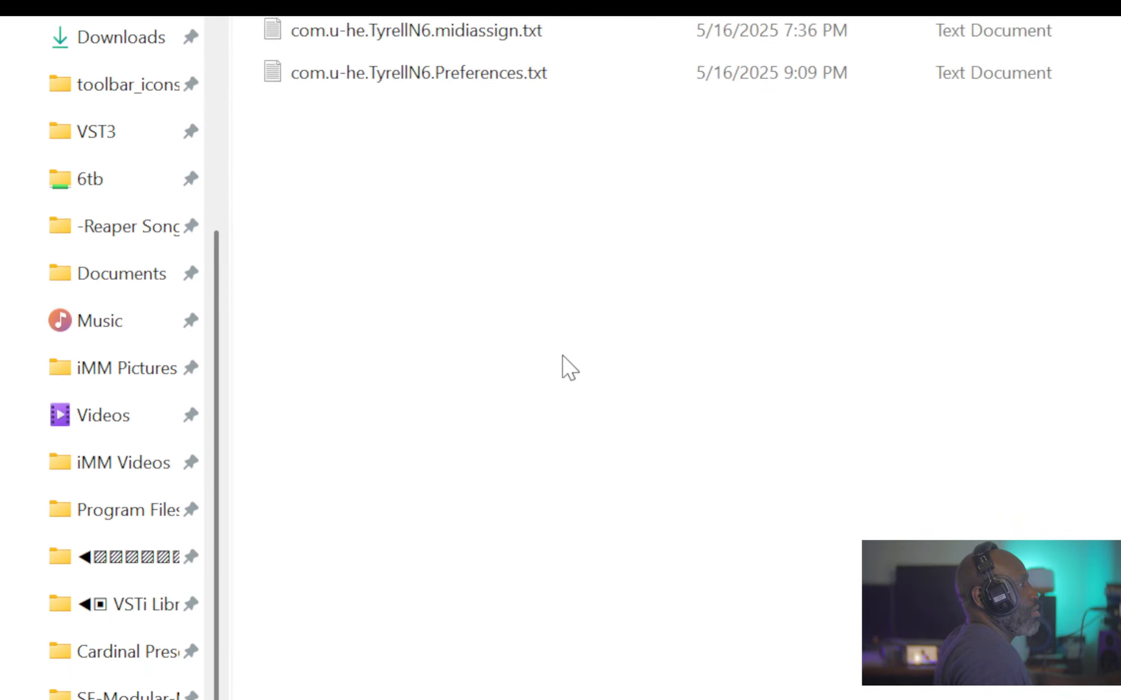
{"action": "key", "text": "alt+Right"}
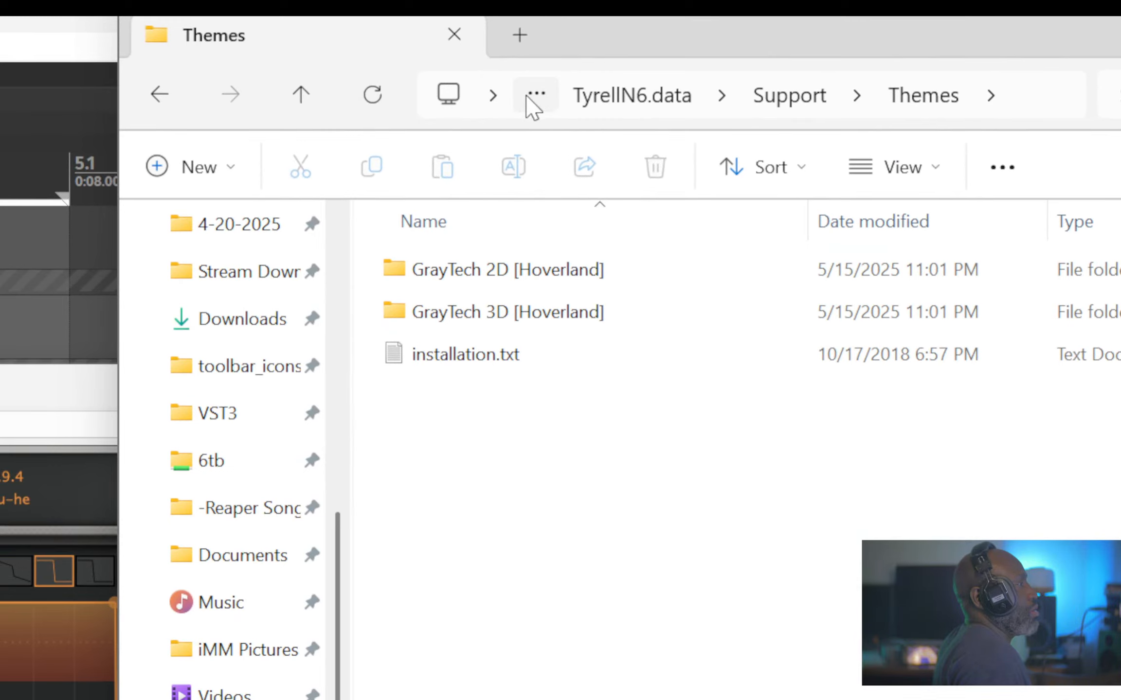
{"action": "left_click", "coordinate": [1062, 103]}
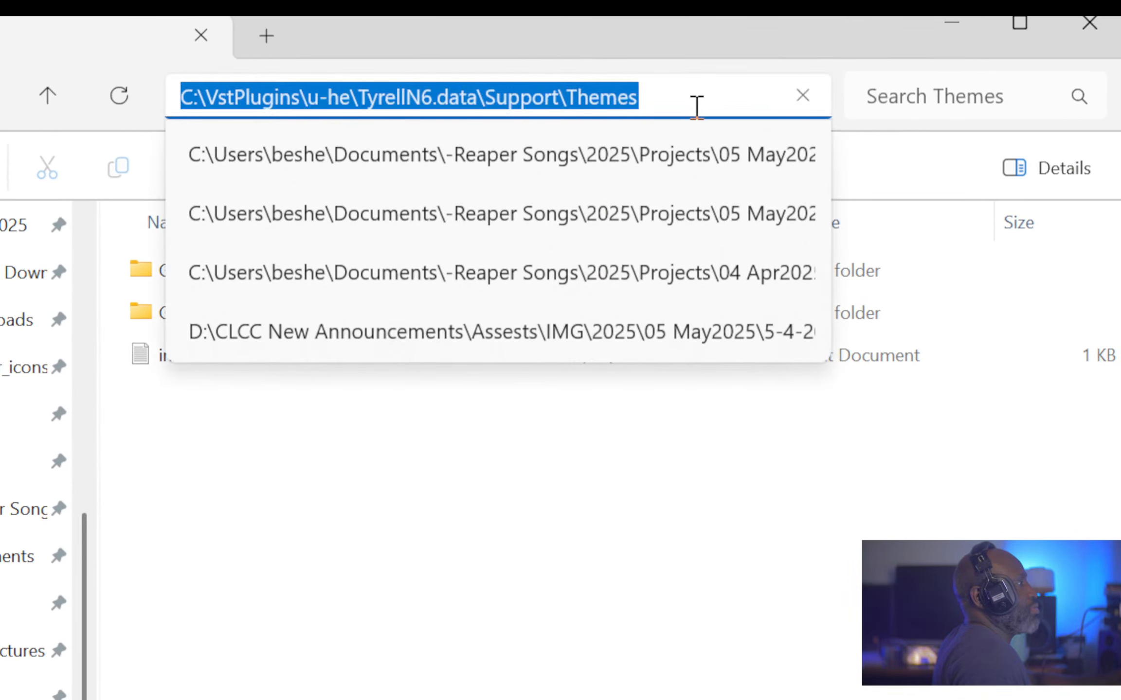
{"action": "left_click_drag", "start_coordinate": [696, 108], "coordinate": [230, 119]}
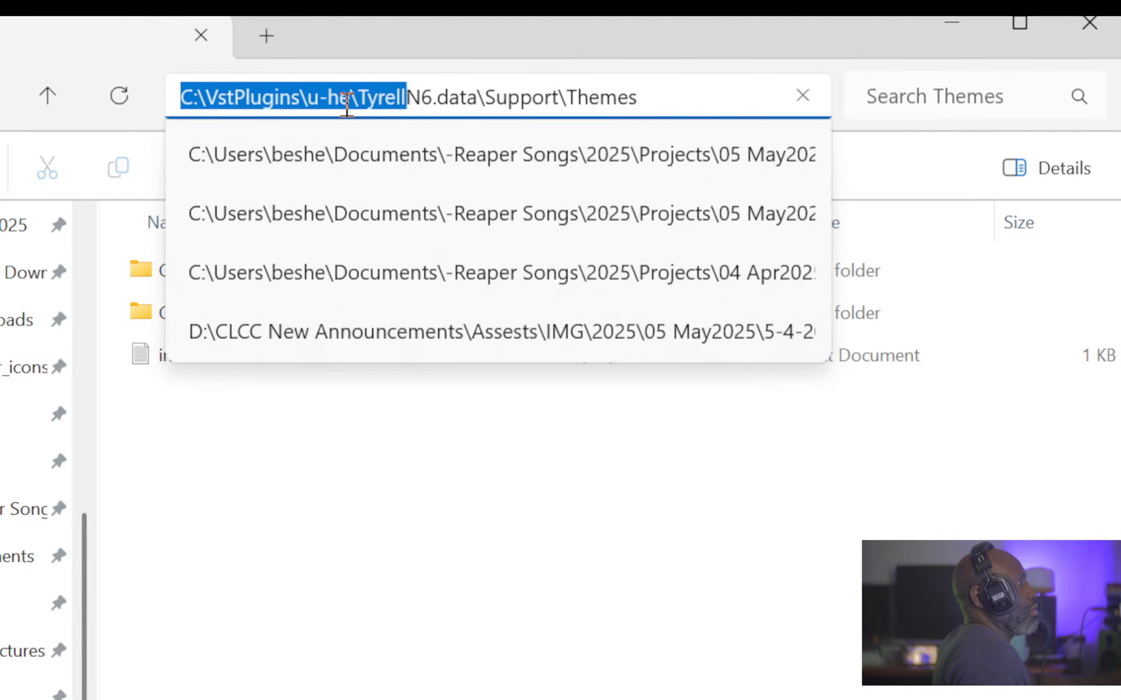
{"action": "left_click", "coordinate": [286, 496]}
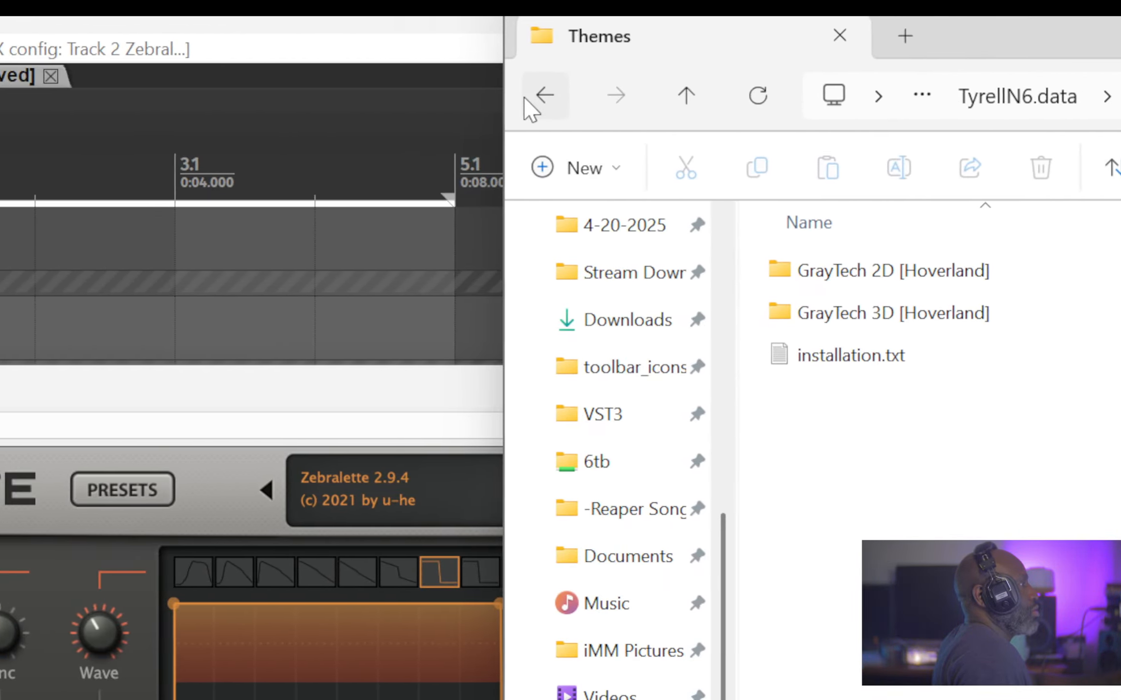
- Go back through the folder history from Themes past VST3 and TripleCheese.data to the Home view
{"action": "left_click", "coordinate": [573, 92]}
{"action": "left_click", "coordinate": [573, 93]}
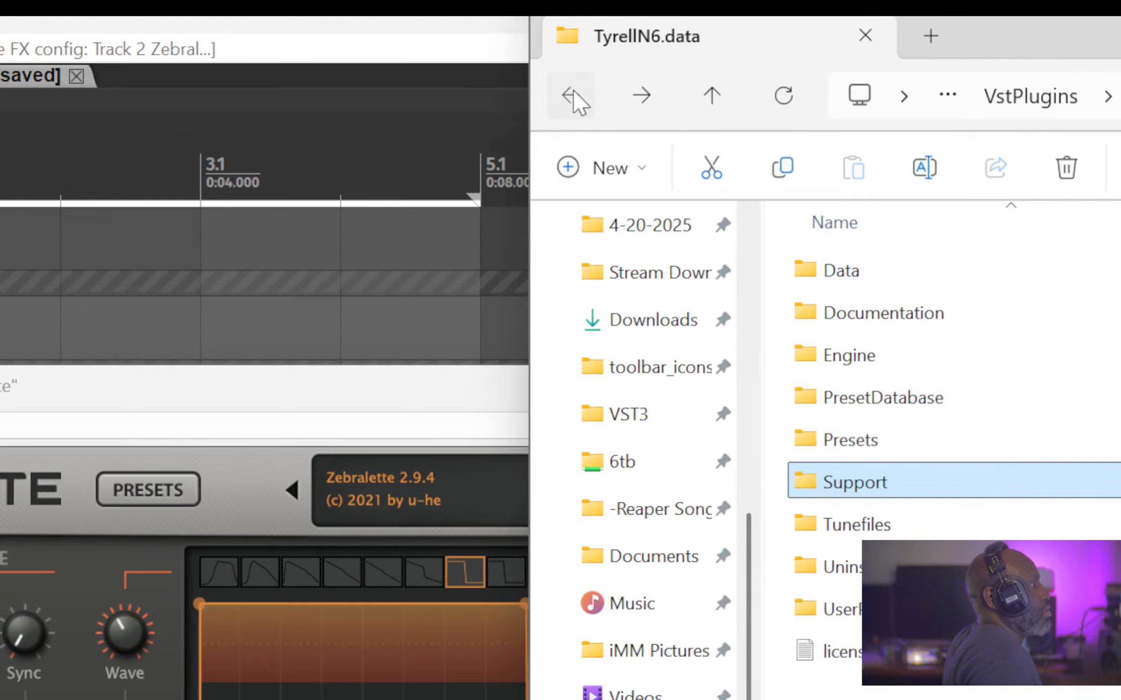
{"action": "left_click", "coordinate": [572, 93]}
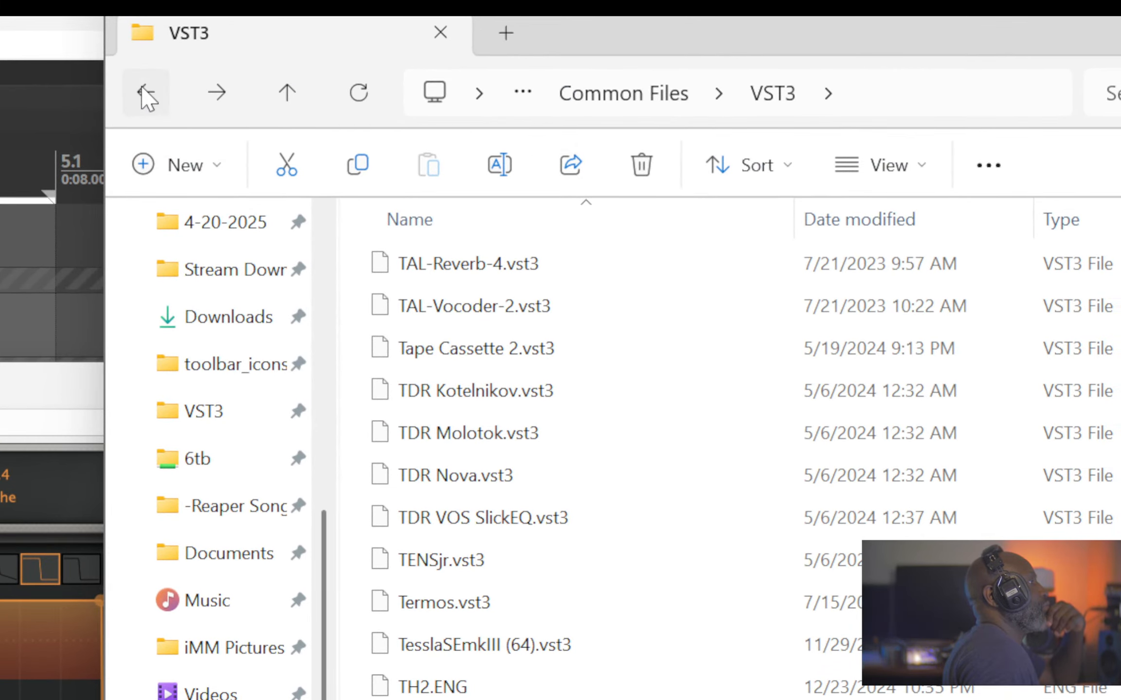
{"action": "left_click", "coordinate": [146, 94]}
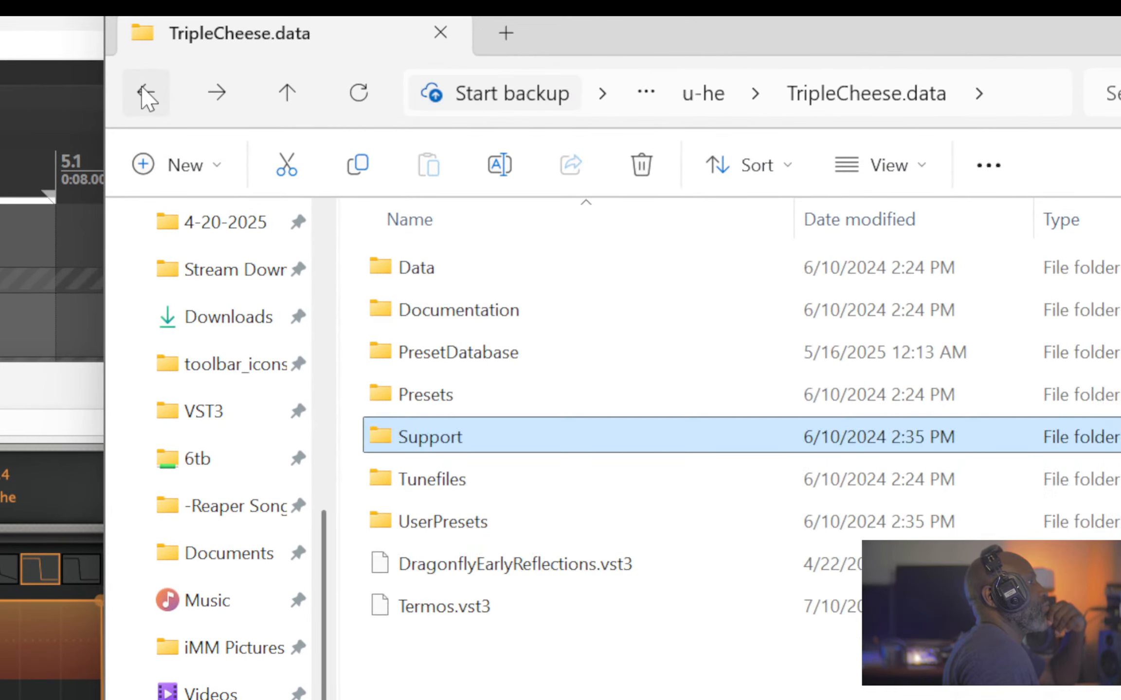
{"action": "left_click", "coordinate": [146, 94]}
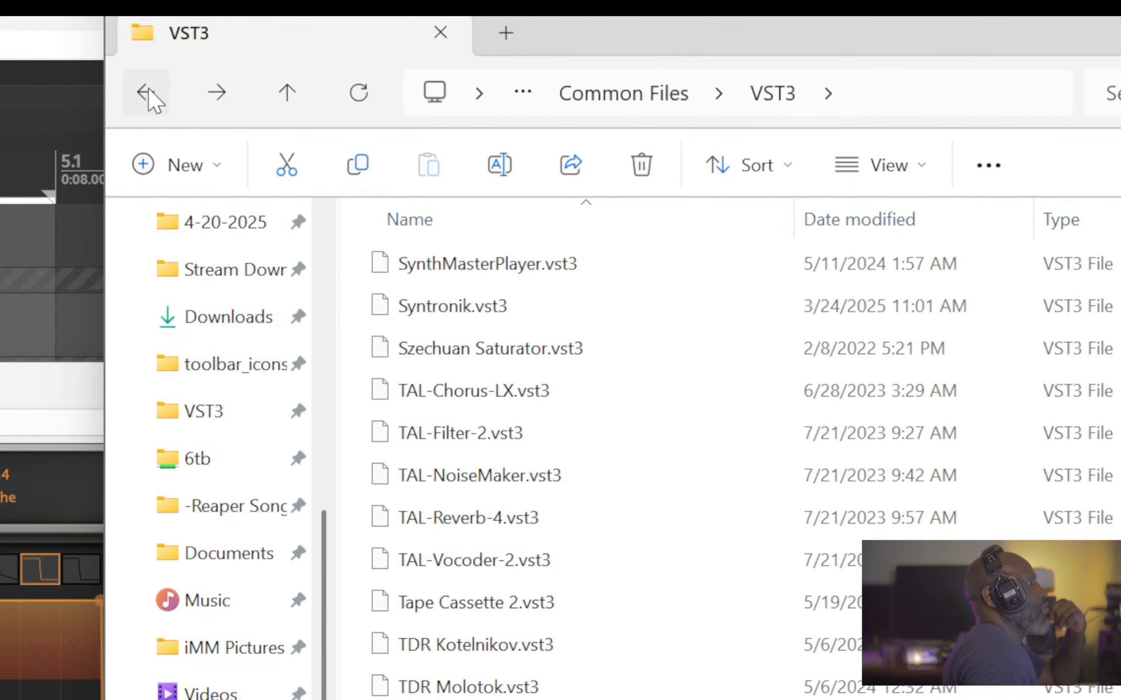
{"action": "left_click", "coordinate": [149, 92]}
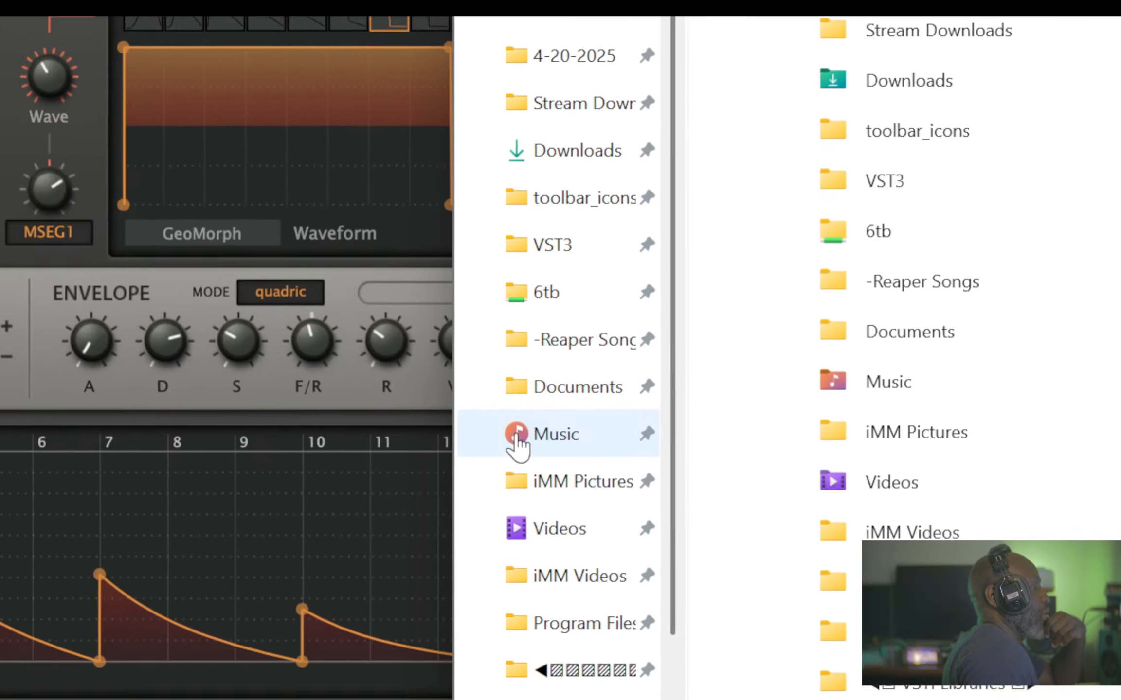
- Open Program Files on the Windows (C:) drive and look through its folders
{"action": "scroll", "coordinate": [516, 438], "scroll_direction": "down", "scroll_amount": 3}
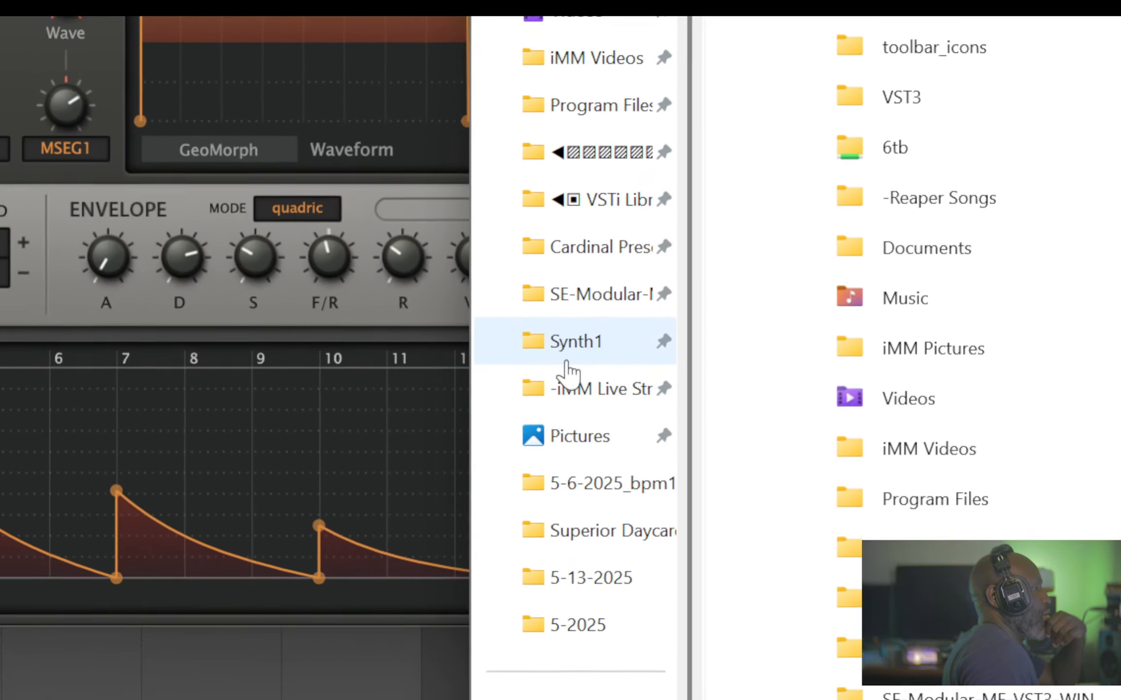
{"action": "left_click", "coordinate": [561, 489]}
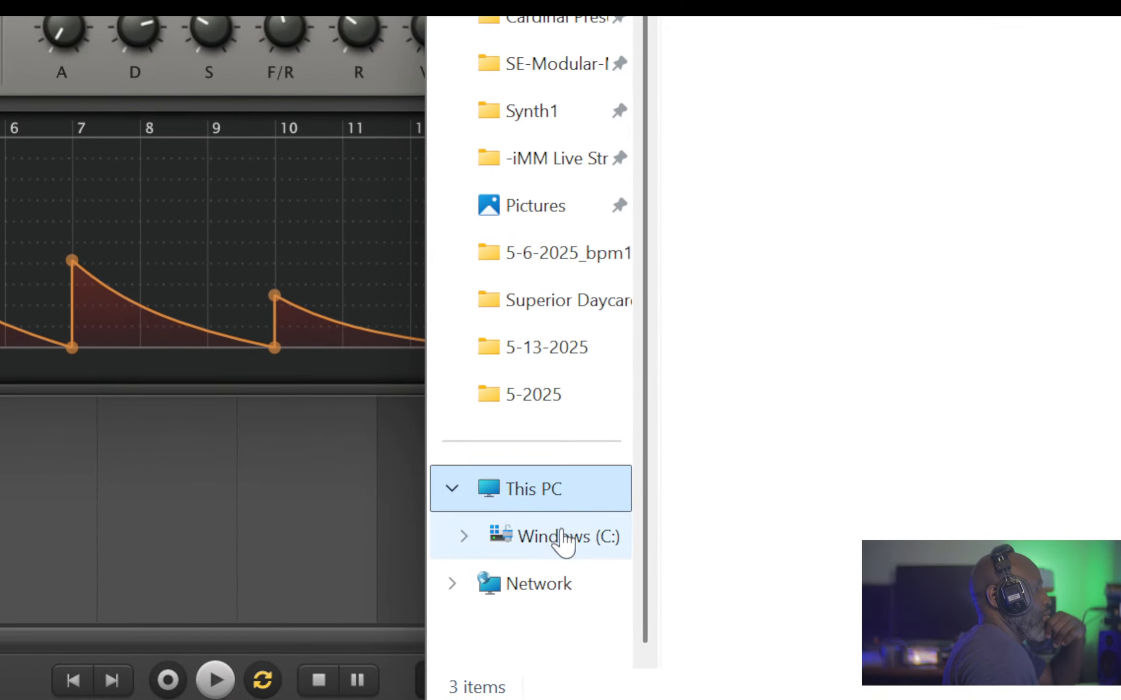
{"action": "left_click", "coordinate": [564, 538]}
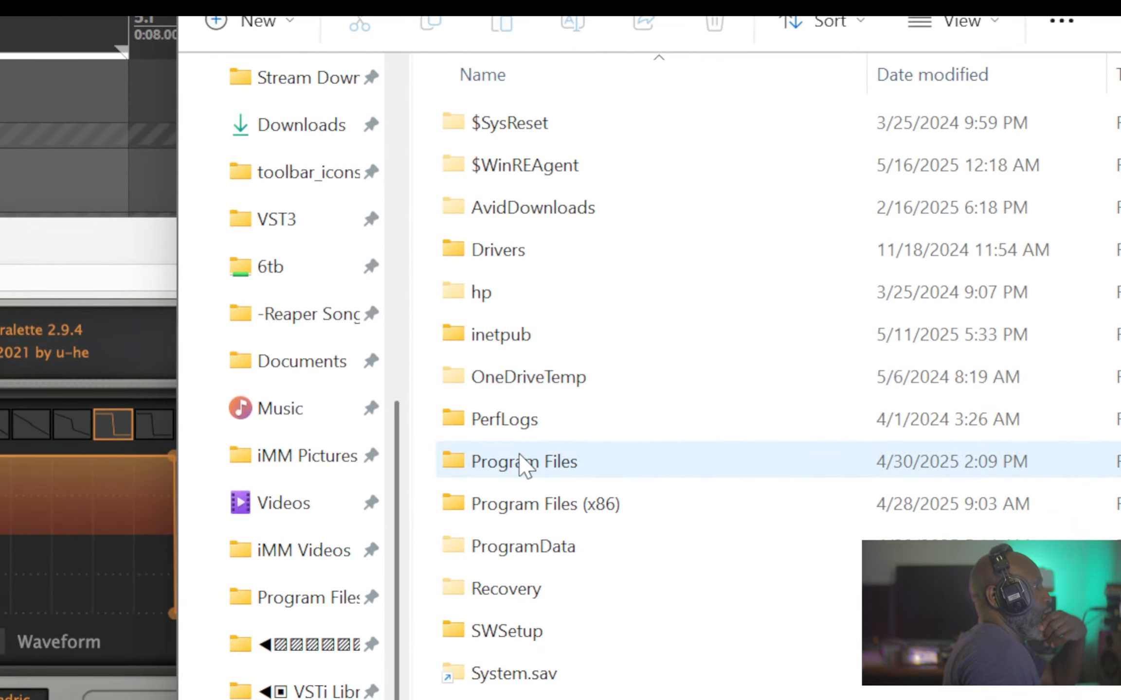
{"action": "double_click", "coordinate": [519, 455]}
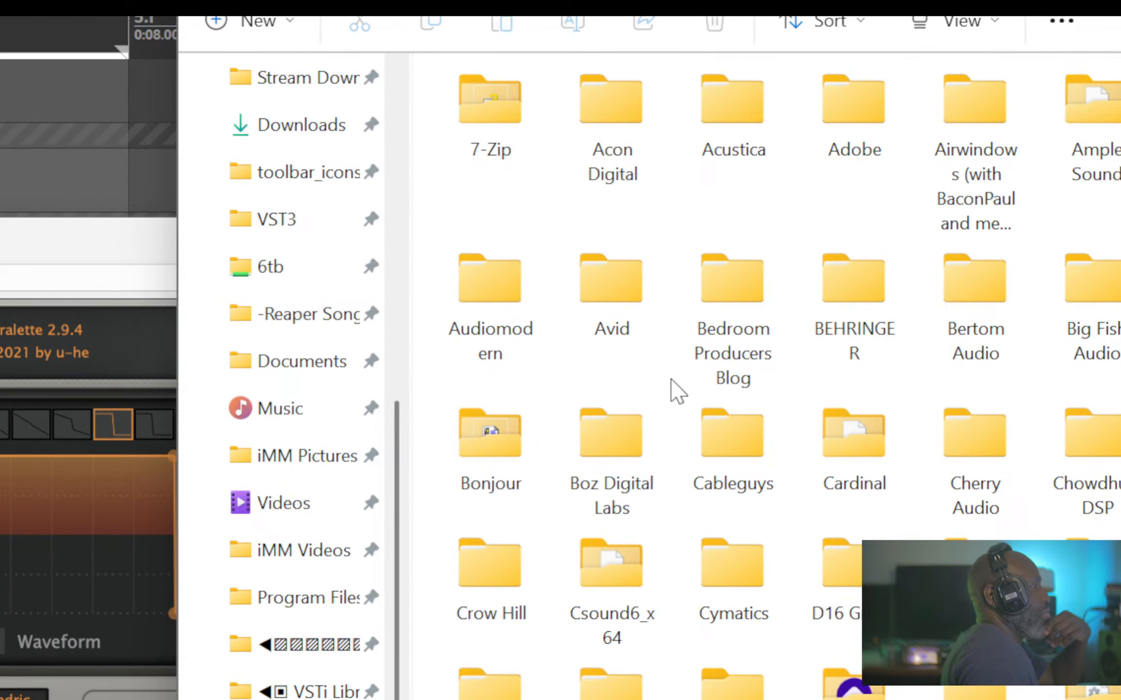
{"action": "scroll", "coordinate": [671, 379], "scroll_direction": "down", "scroll_amount": 10}
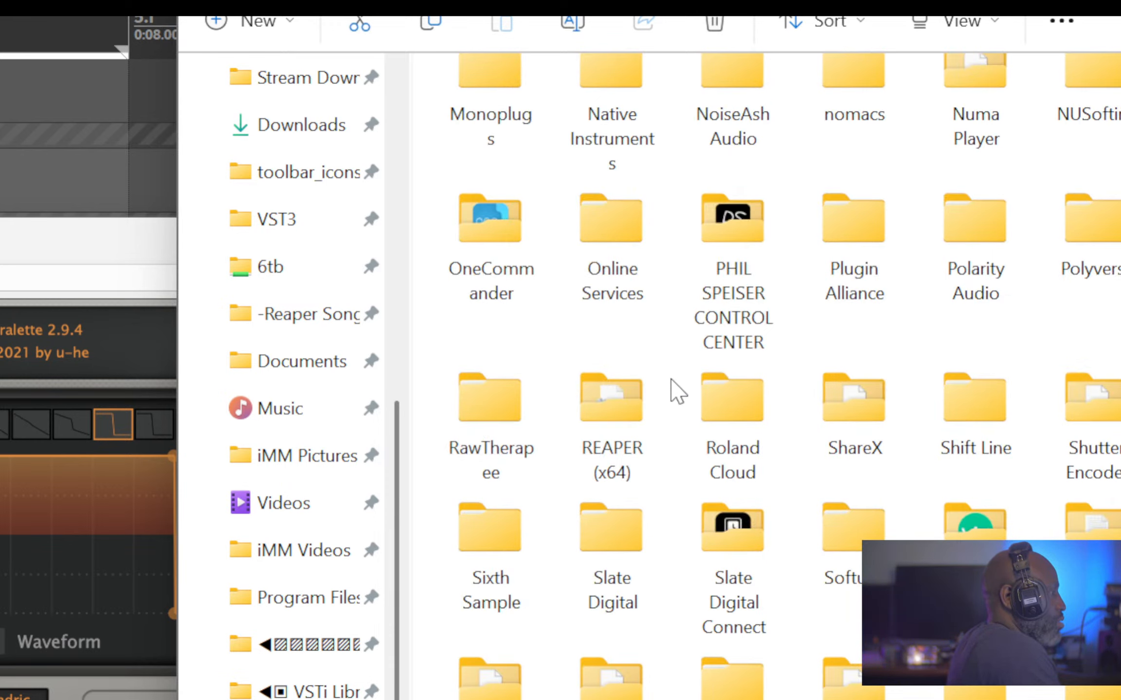
- Look through the Program Files (x86) folder on the C: drive and return to Program Files
{"action": "key", "text": "alt+Left"}
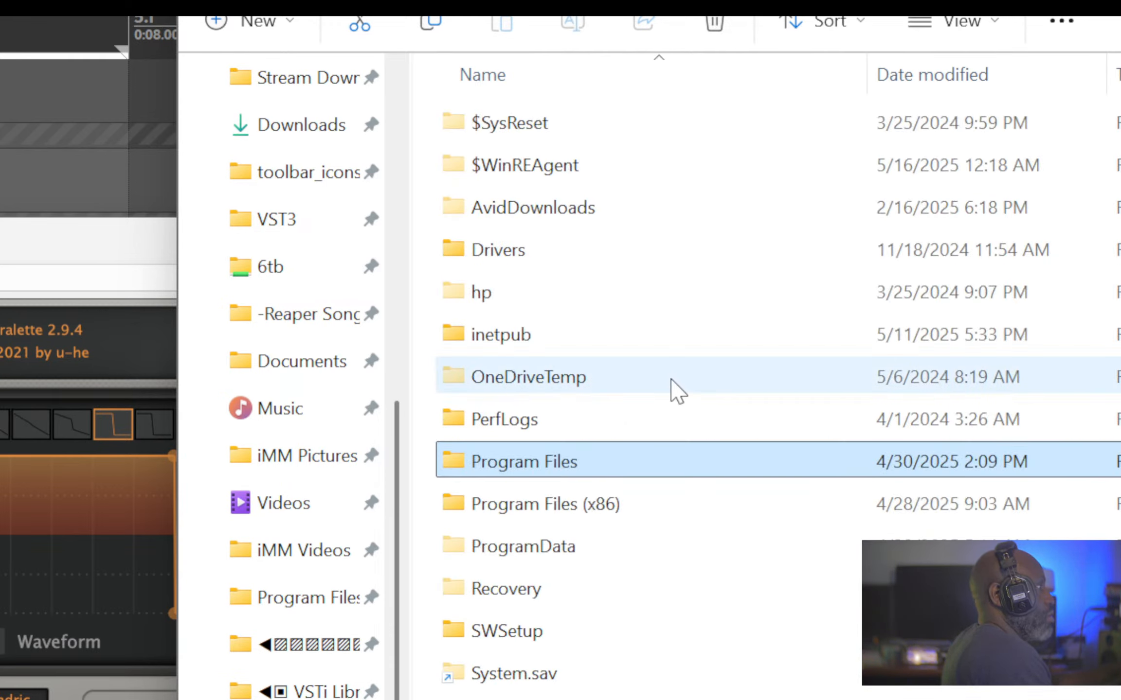
{"action": "key", "text": "Down"}
{"action": "key", "text": "Return"}
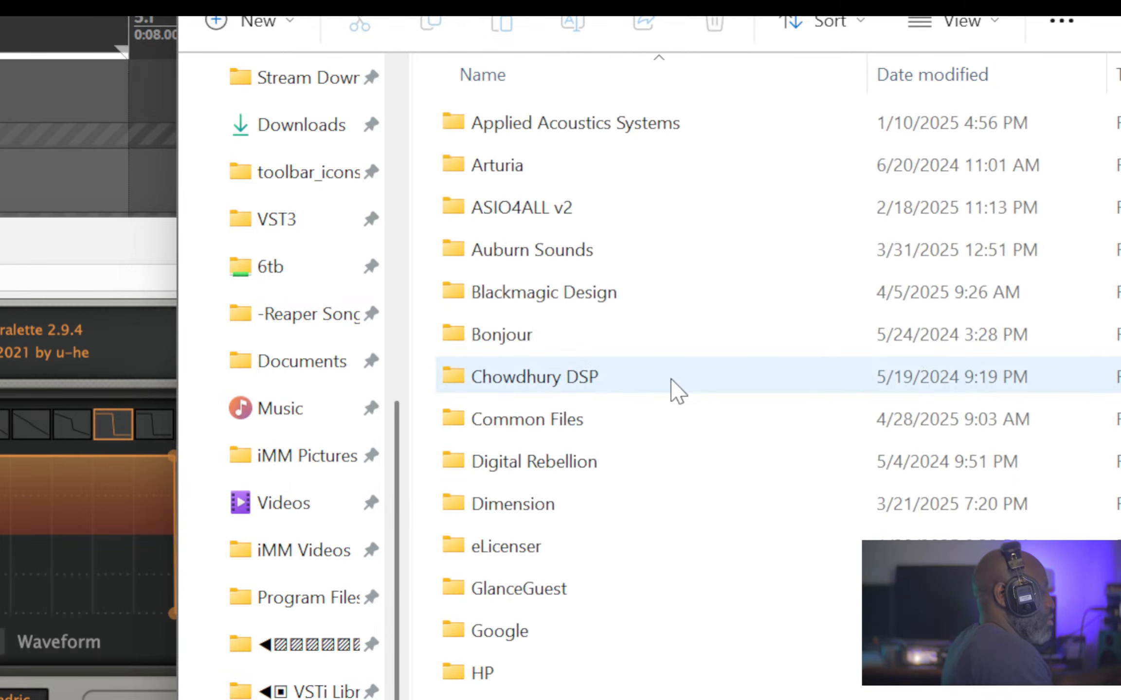
{"action": "scroll", "coordinate": [671, 384], "scroll_direction": "down", "scroll_amount": 4}
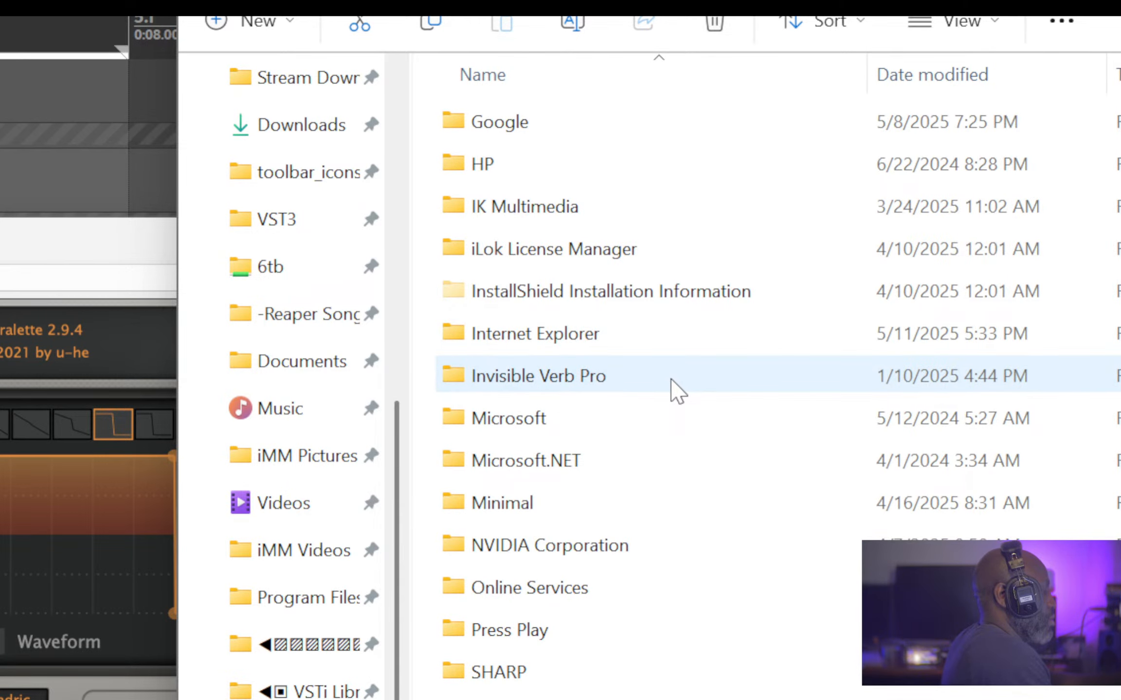
{"action": "key", "text": "alt+Left"}
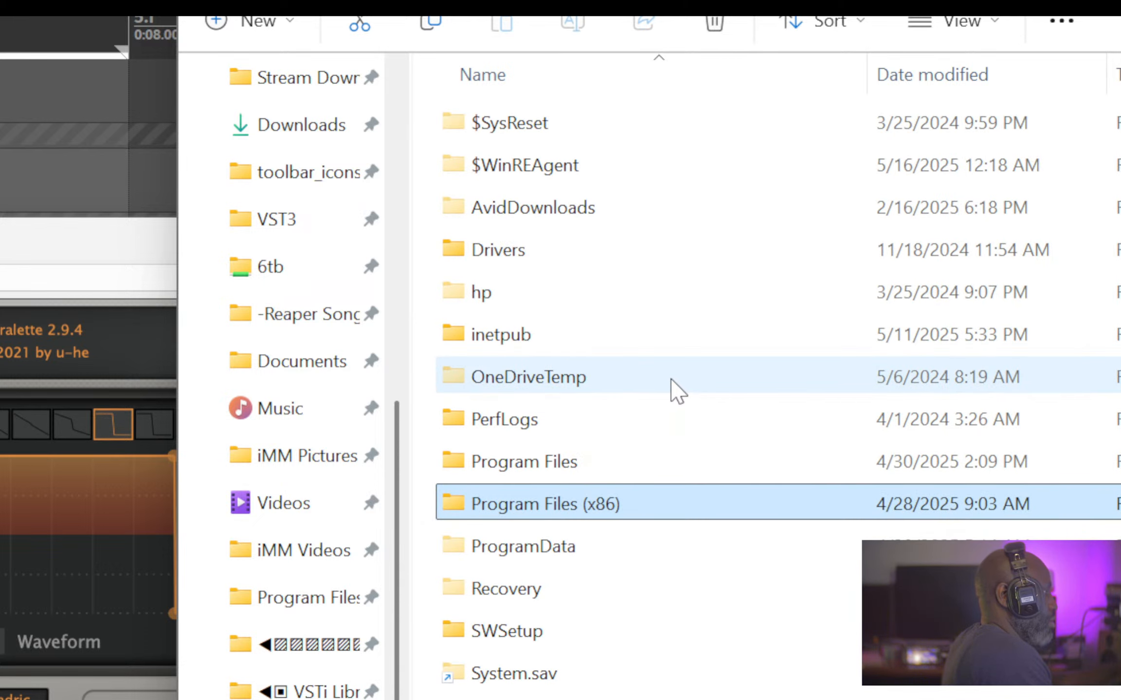
{"action": "key", "text": "Up"}
{"action": "key", "text": "Return"}
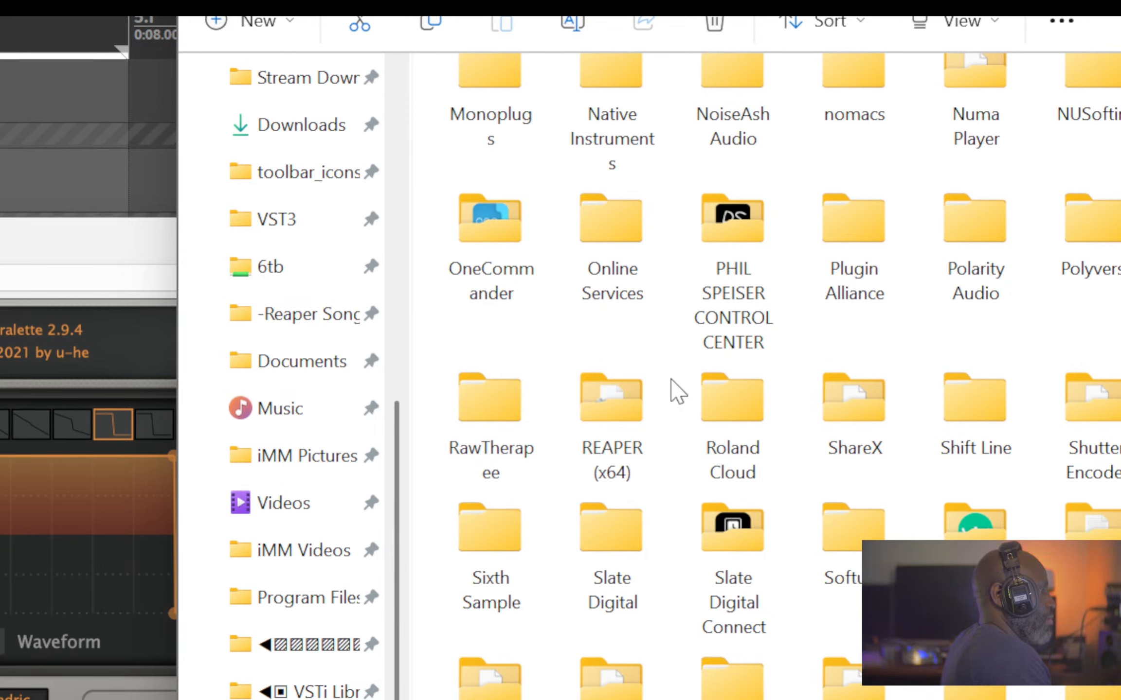
- Open the VST3 folder and look through its entries beginning with U
{"action": "key", "text": "alt+Left"}
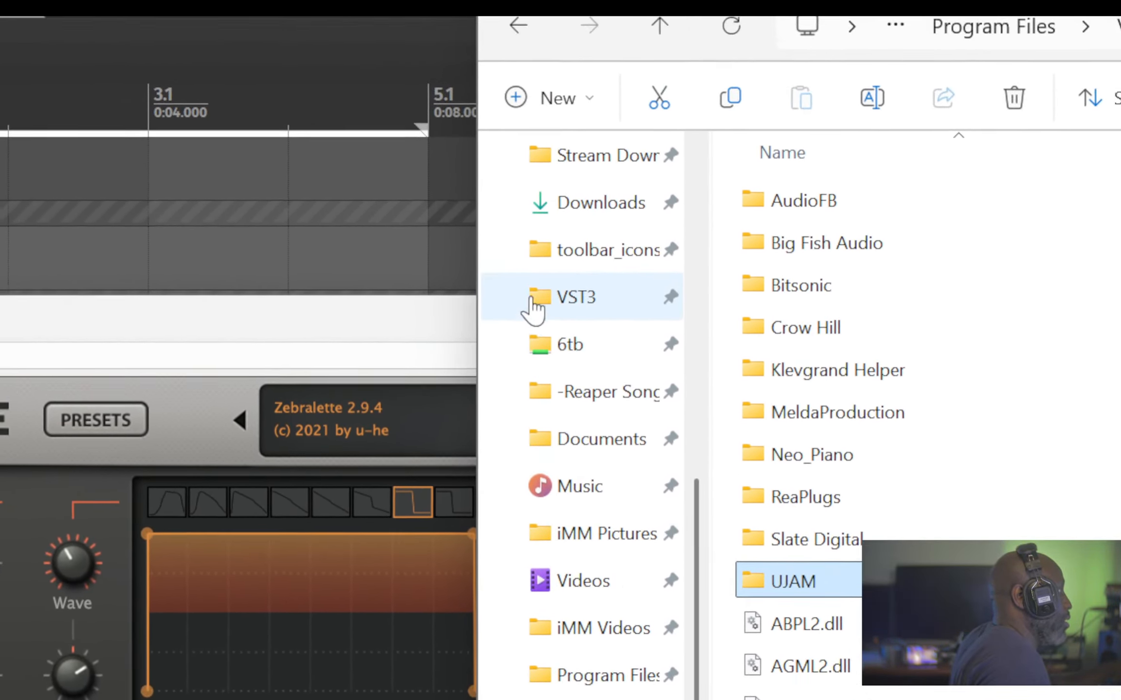
{"action": "left_click", "coordinate": [225, 228]}
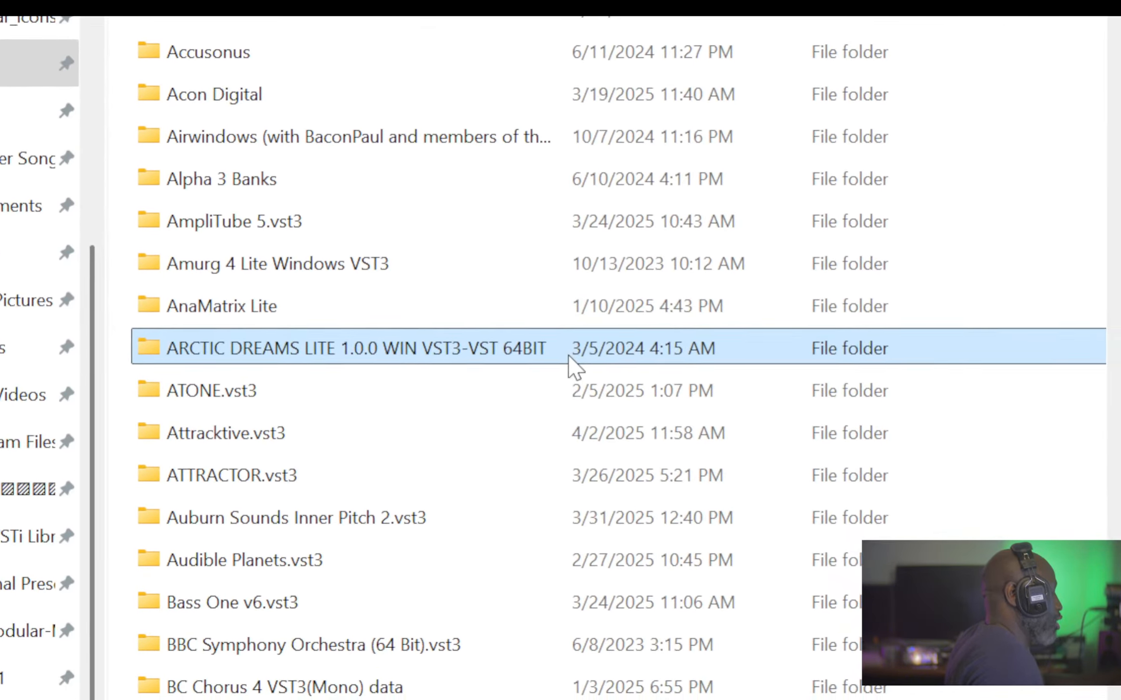
{"action": "scroll", "coordinate": [566, 354], "scroll_direction": "down", "scroll_amount": 15}
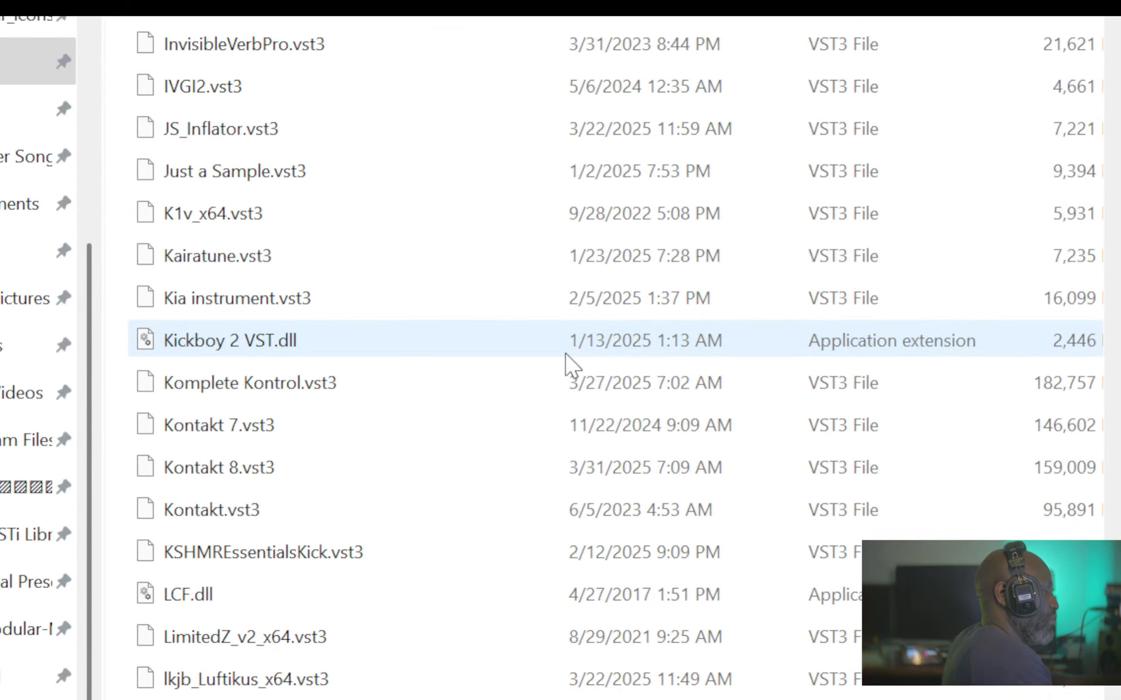
{"action": "scroll", "coordinate": [566, 354], "scroll_direction": "down", "scroll_amount": 15}
{"action": "key", "text": "u"}
{"action": "key", "text": "u"}
{"action": "key", "text": "u"}
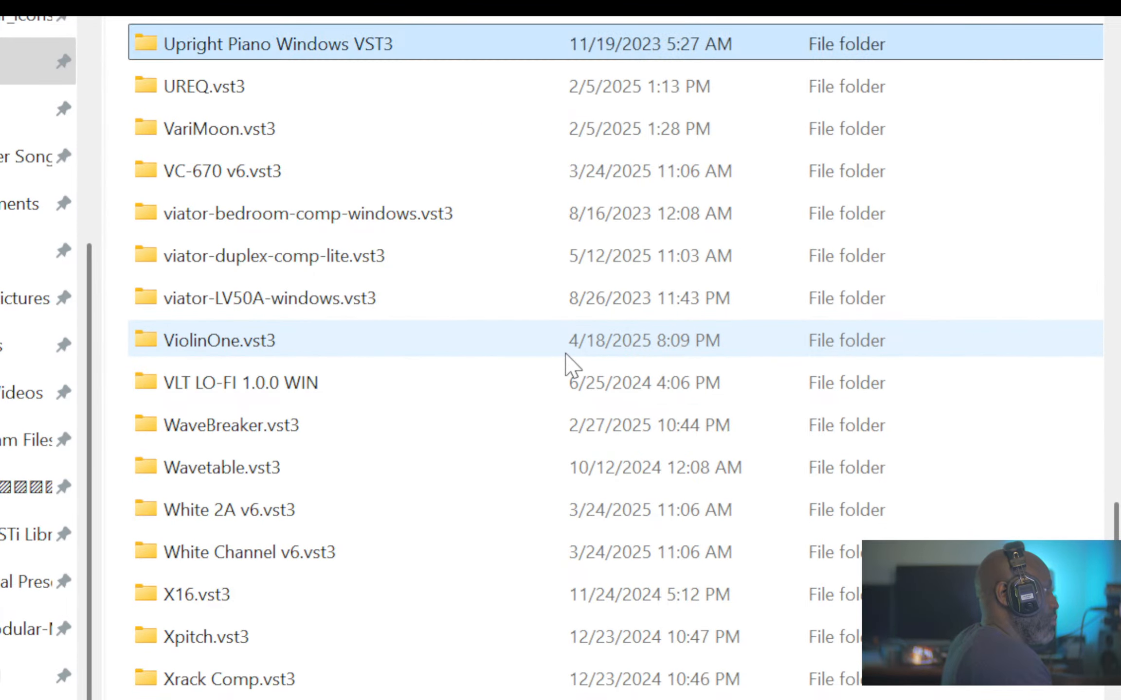
{"action": "key", "text": "u"}
{"action": "key", "text": "u"}
{"action": "key", "text": "u"}
{"action": "key", "text": "u"}
{"action": "key", "text": "u"}
{"action": "key", "text": "u"}
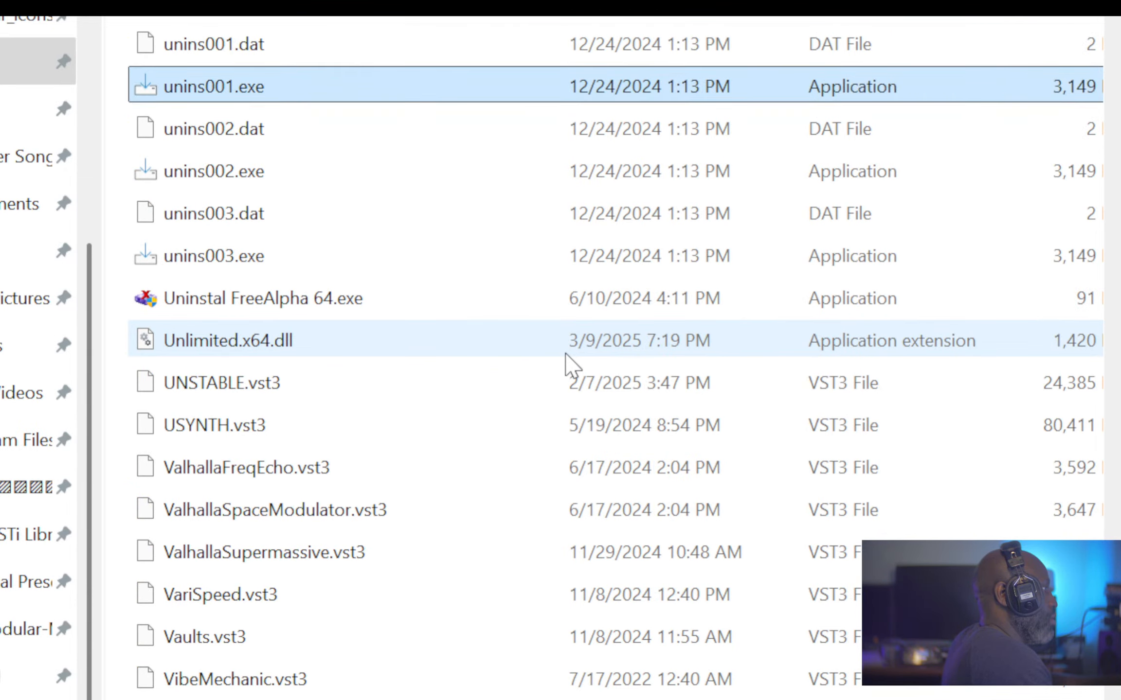
{"action": "key", "text": "u"}
{"action": "key", "text": "u"}
{"action": "key", "text": "u"}
{"action": "key", "text": "u"}
{"action": "key", "text": "u"}
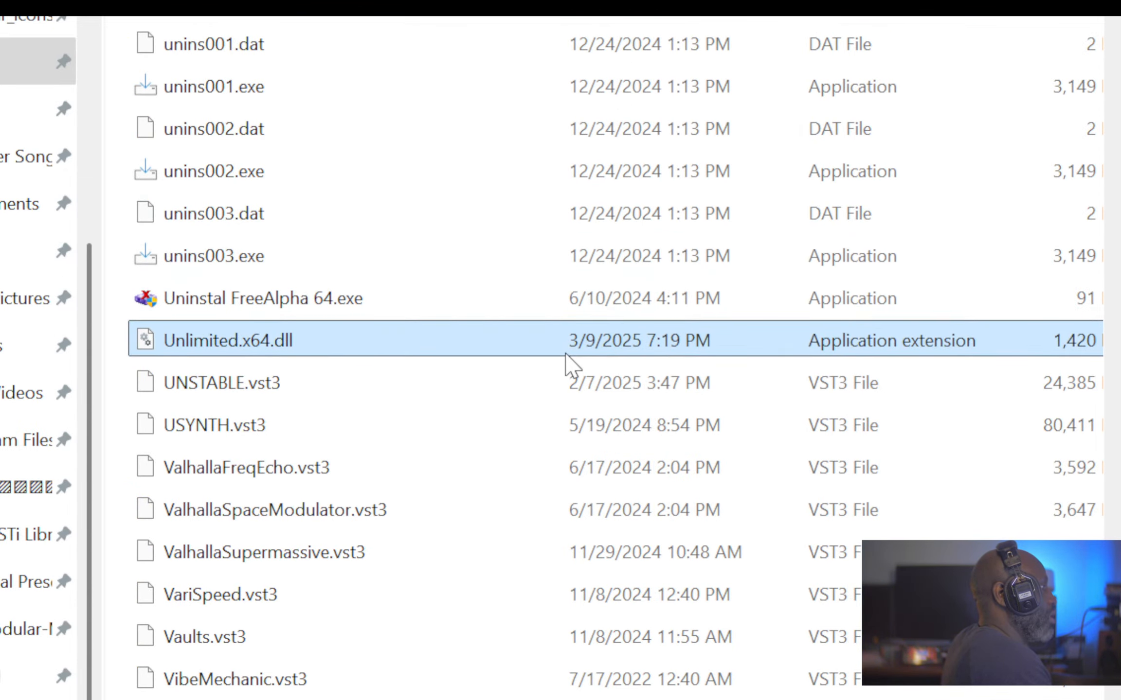
- Open the u-he folder containing Tyrell and Zebralette, look inside its Zebralette subfolder, and return to the VST3 folder
{"action": "key", "text": "Return"}
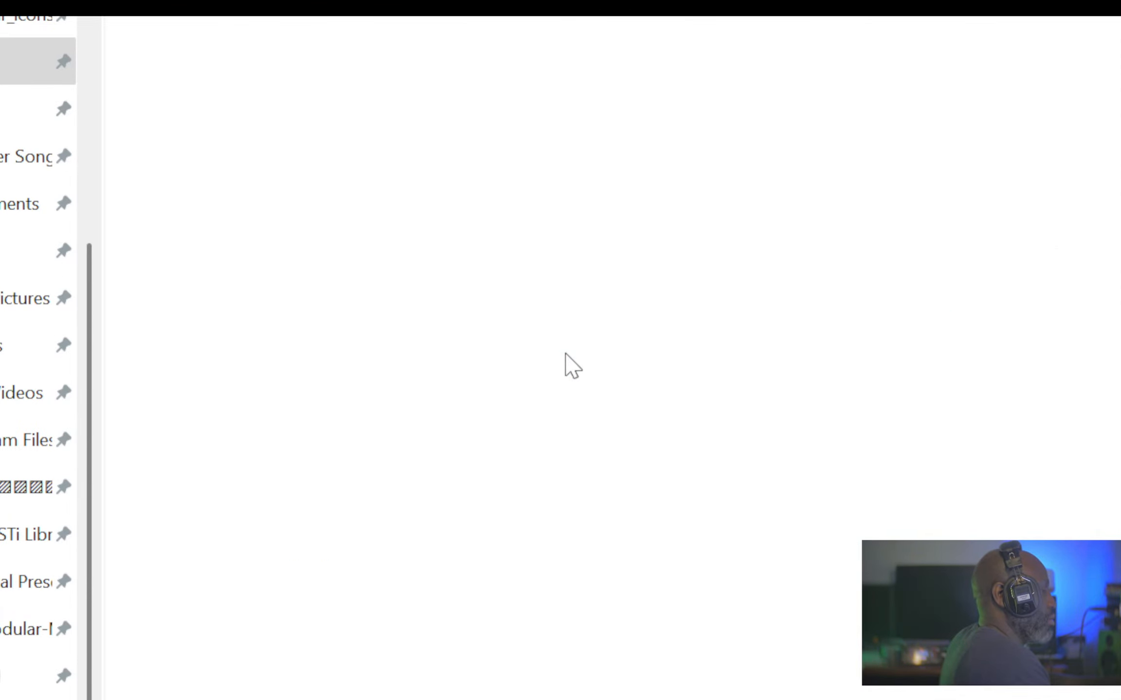
{"action": "key", "text": "Down"}
{"action": "key", "text": "Down"}
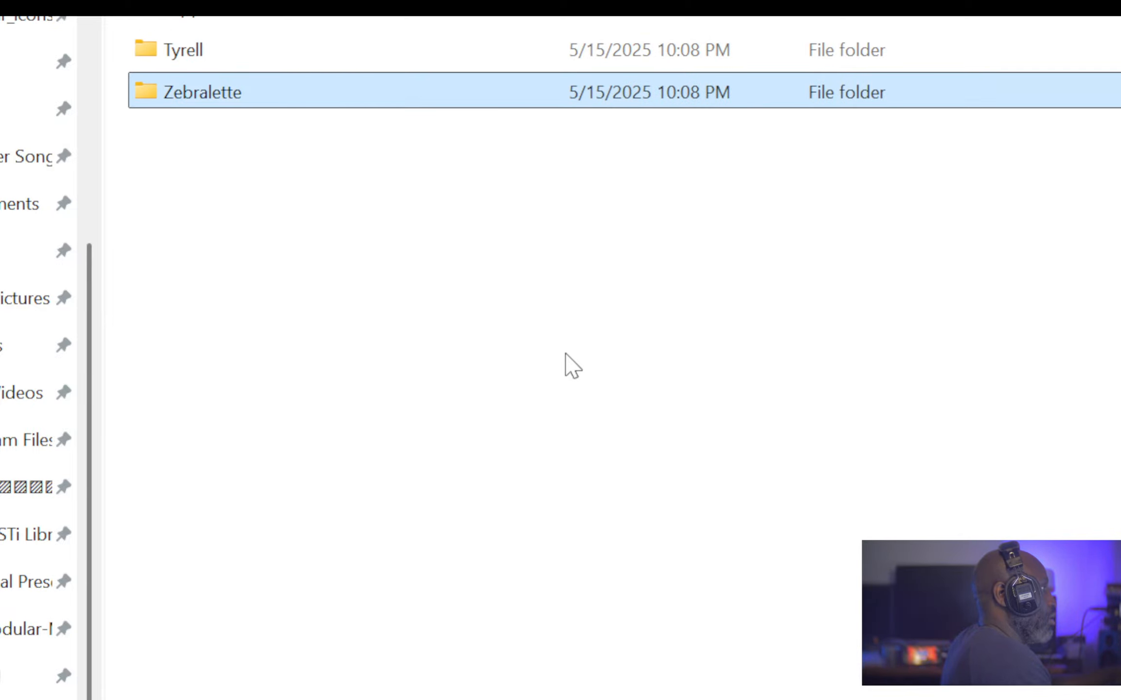
{"action": "key", "text": "Return"}
{"action": "key", "text": "BackSpace"}
{"action": "key", "text": "BackSpace"}
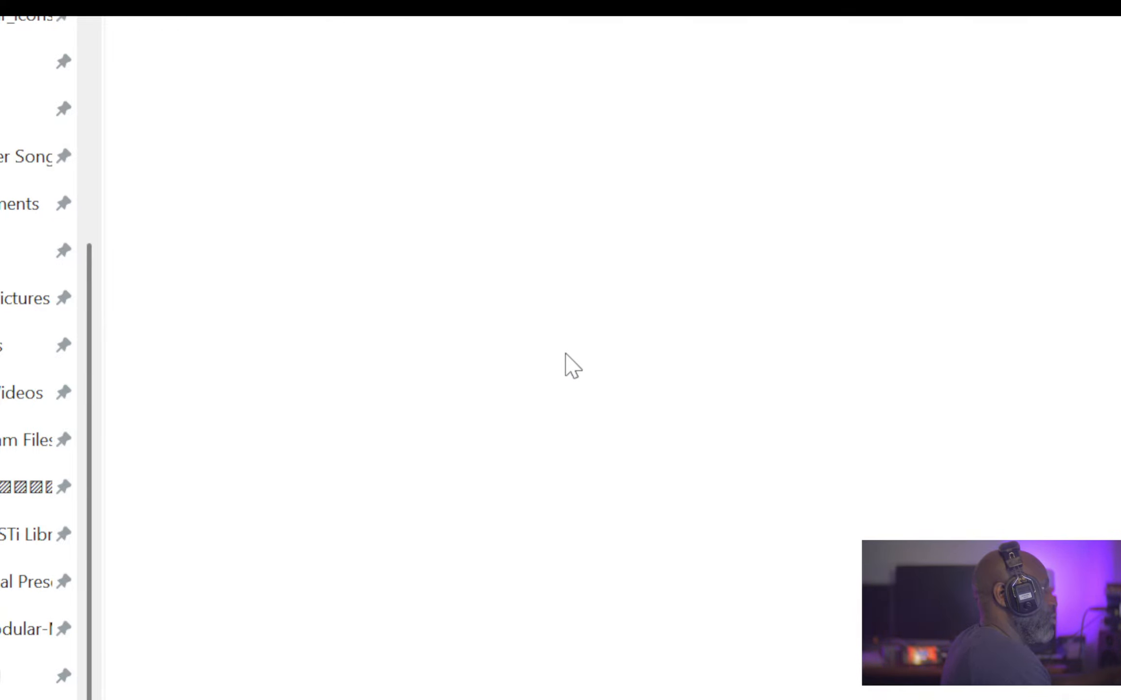
- Find the Zebralette3.data shortcut near the end of the VST3 folder and open the data folder it points to
{"action": "scroll", "coordinate": [566, 353], "scroll_direction": "down", "scroll_amount": 12}
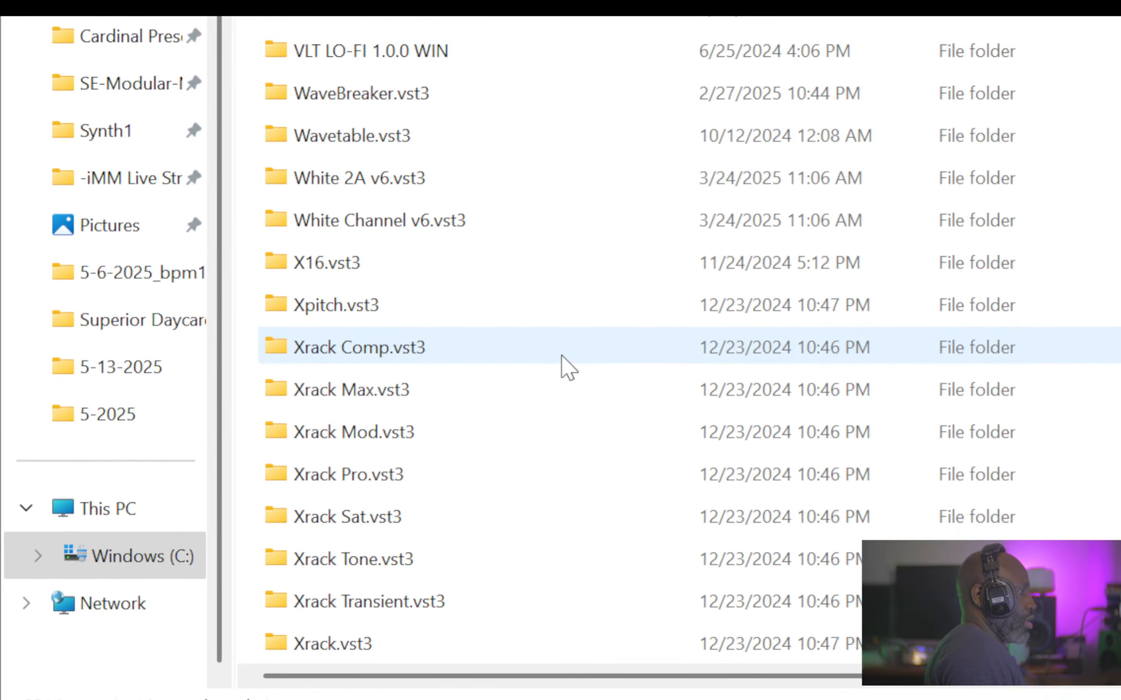
{"action": "scroll", "coordinate": [561, 355], "scroll_direction": "down", "scroll_amount": 8}
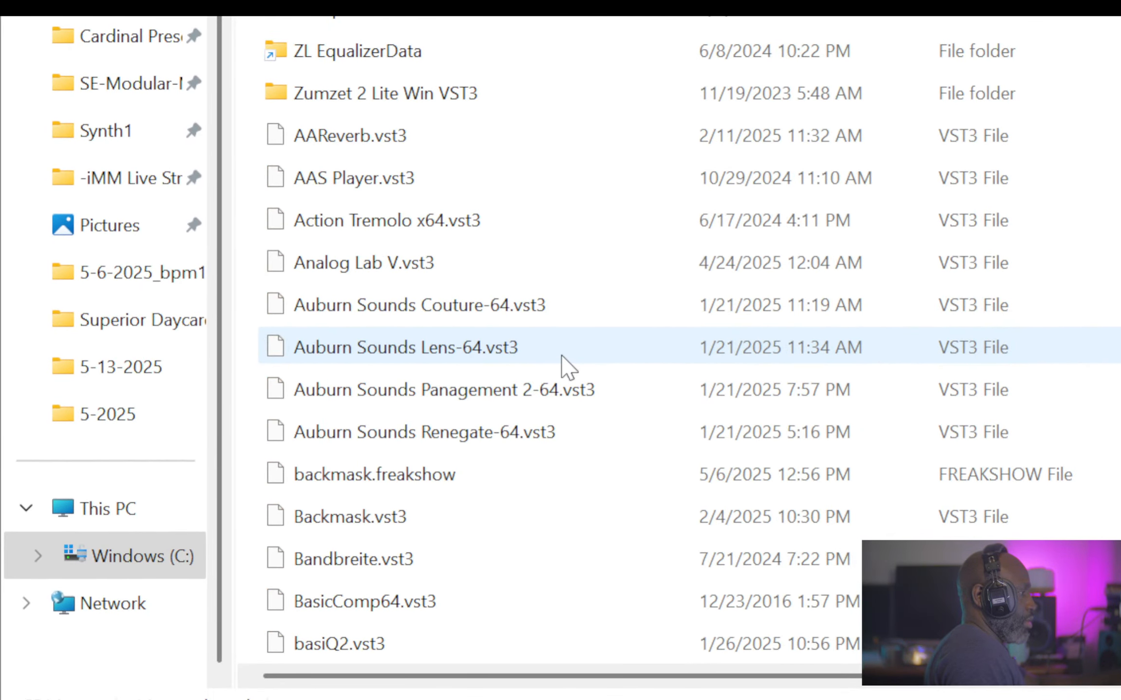
{"action": "scroll", "coordinate": [561, 356], "scroll_direction": "up", "scroll_amount": 2}
{"action": "scroll", "coordinate": [561, 369], "scroll_direction": "down", "scroll_amount": 15}
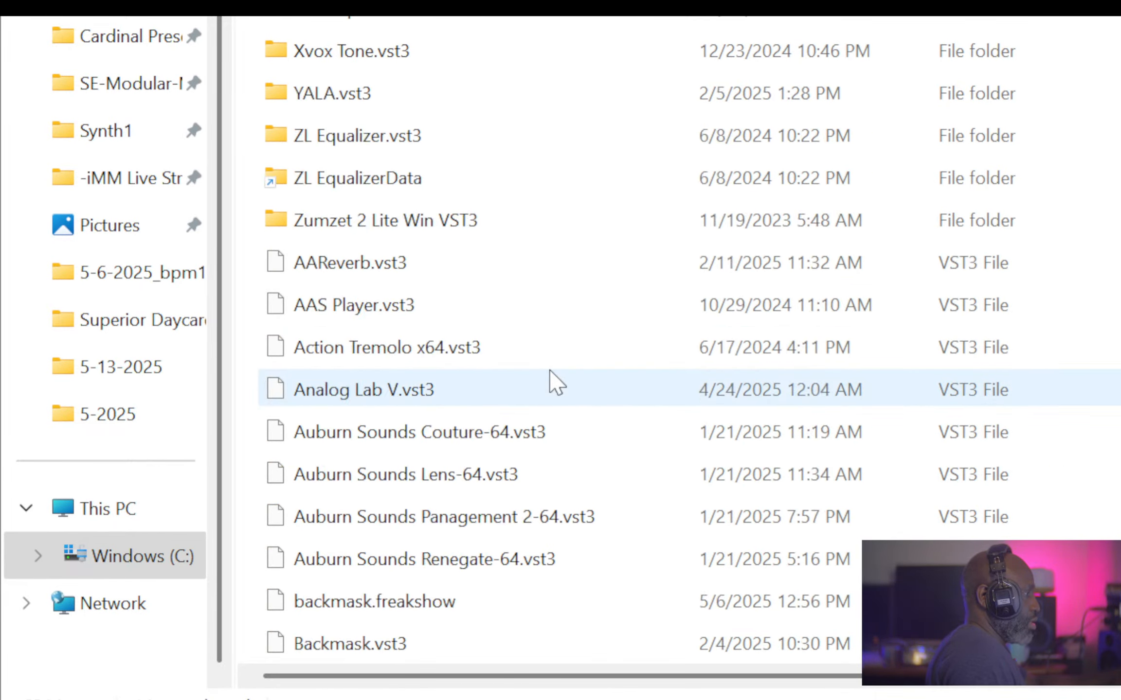
{"action": "scroll", "coordinate": [524, 325], "scroll_direction": "down", "scroll_amount": 20}
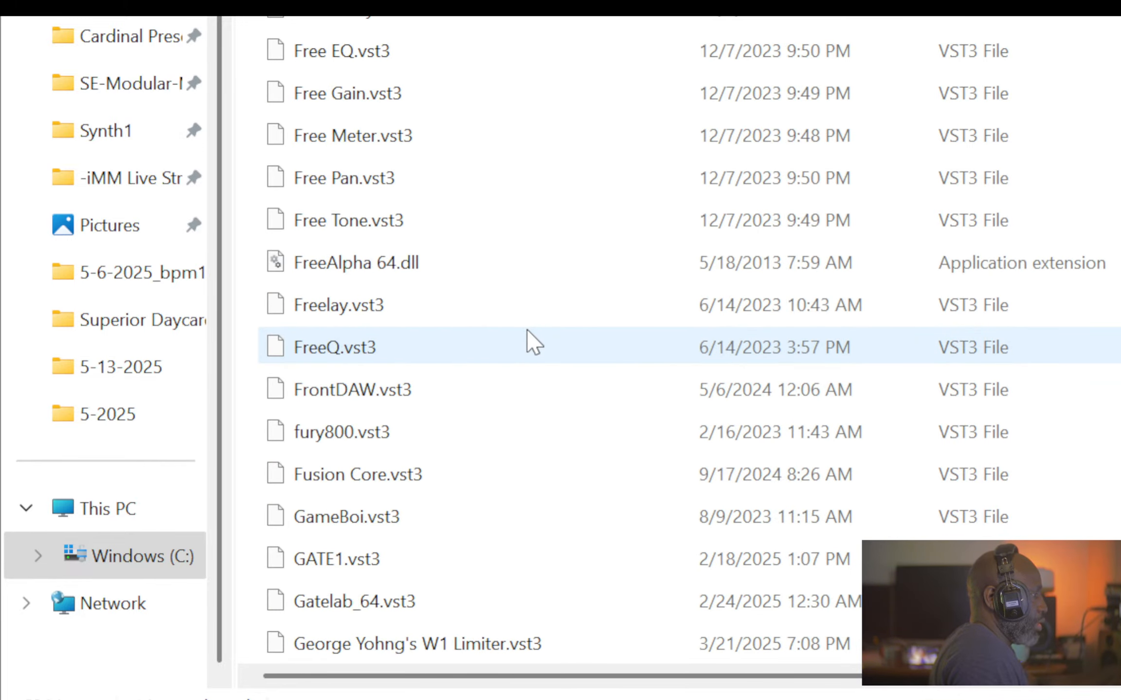
{"action": "scroll", "coordinate": [517, 319], "scroll_direction": "down", "scroll_amount": 12}
{"action": "scroll", "coordinate": [518, 321], "scroll_direction": "up", "scroll_amount": 6}
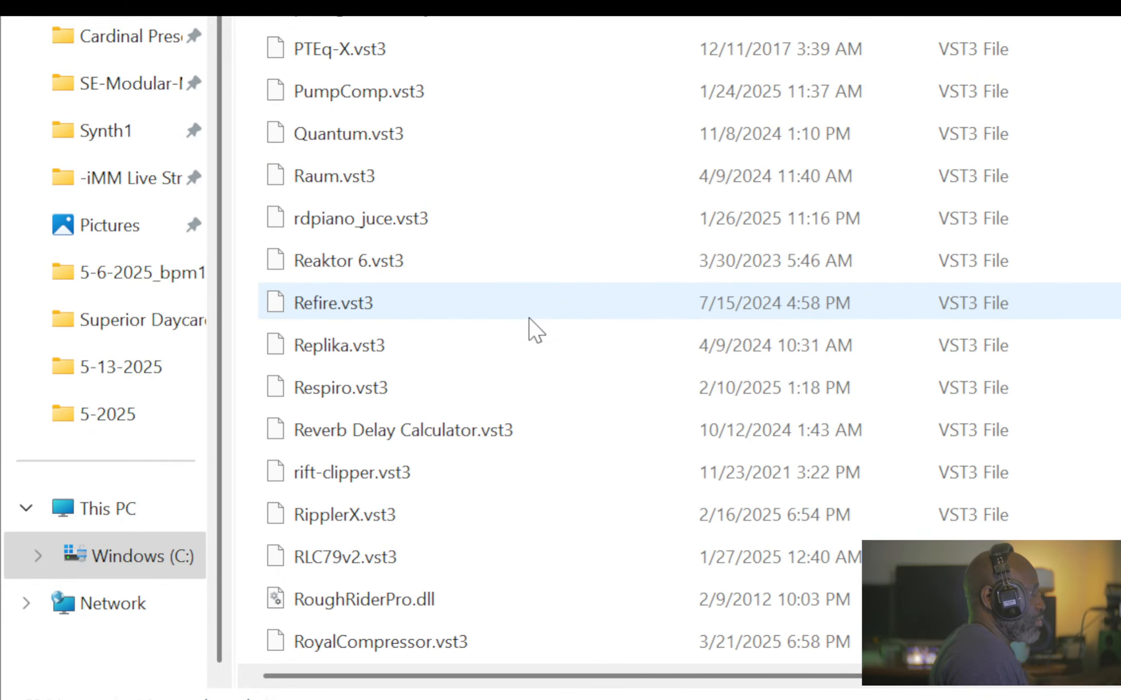
{"action": "scroll", "coordinate": [518, 325], "scroll_direction": "down", "scroll_amount": 20}
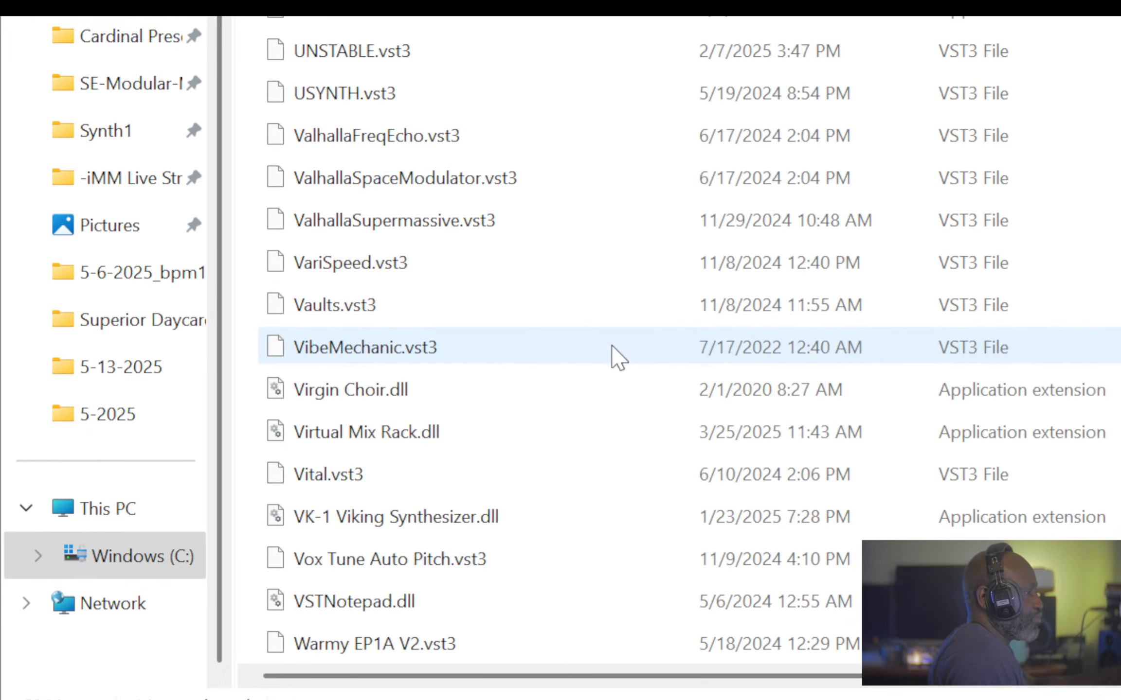
{"action": "scroll", "coordinate": [610, 350], "scroll_direction": "down", "scroll_amount": 2}
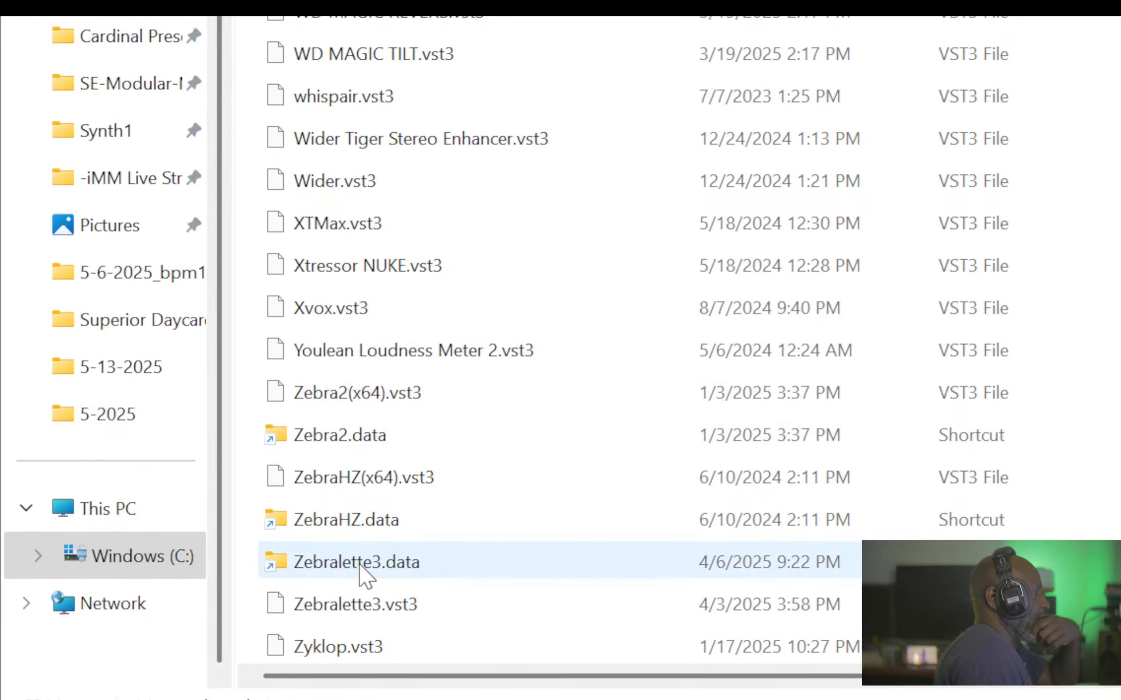
{"action": "double_click", "coordinate": [359, 563]}
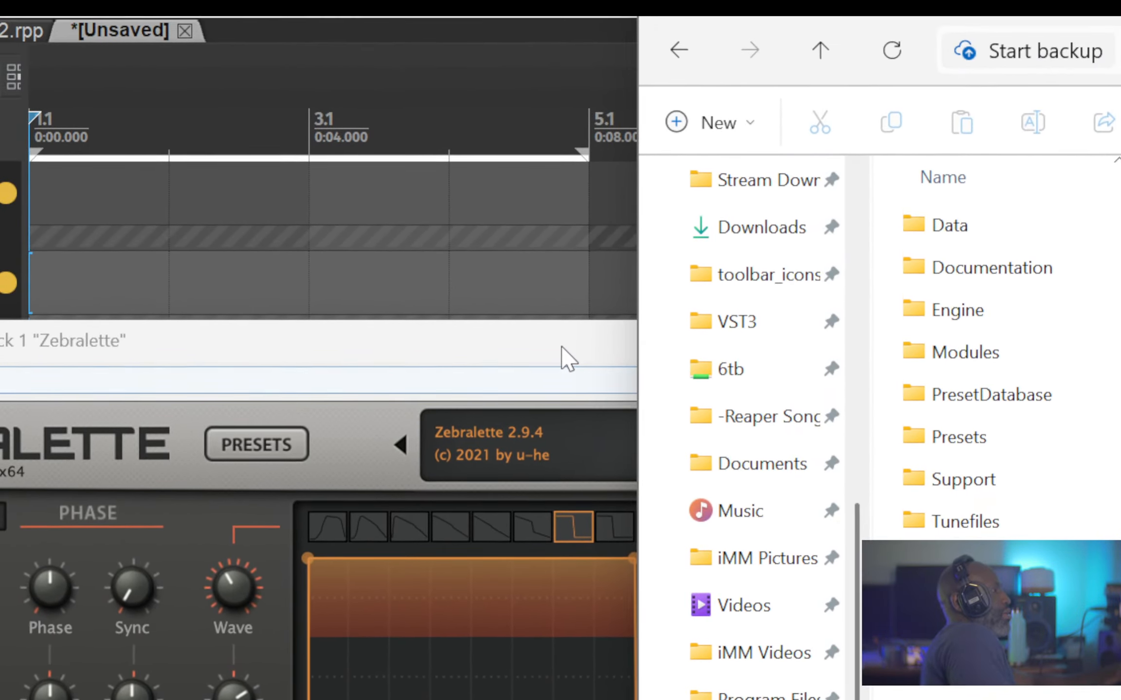
- Bring the Zebralette plug-in window forward, then cycle through the open windows to installation.txt in Notepad
{"action": "left_click", "coordinate": [561, 346]}
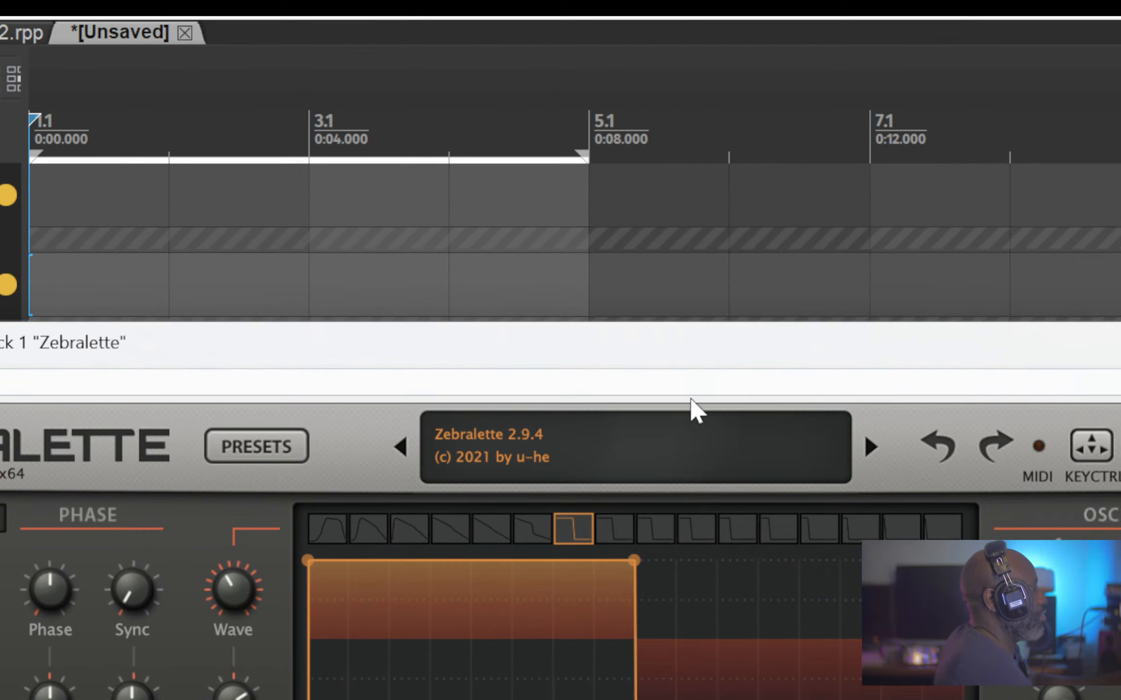
{"action": "key", "text": "alt+Tab"}
{"action": "key", "text": "alt+Tab"}
{"action": "key", "text": "alt+Tab"}
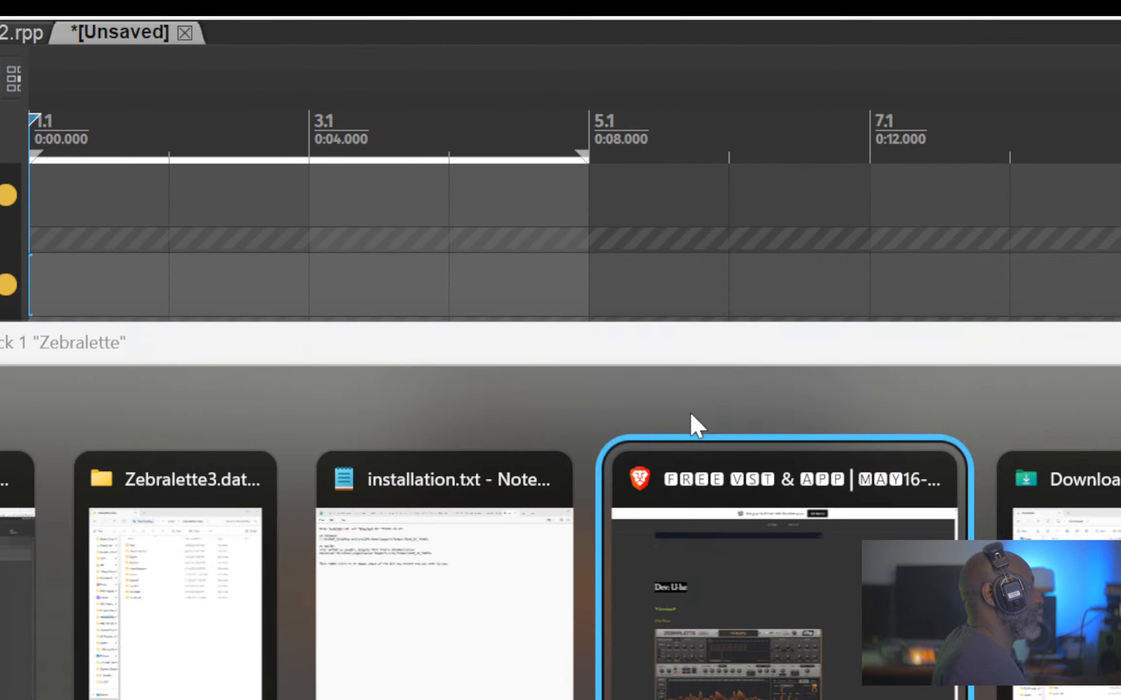
{"action": "key", "text": "alt+Tab"}
{"action": "key", "text": "alt+Tab"}
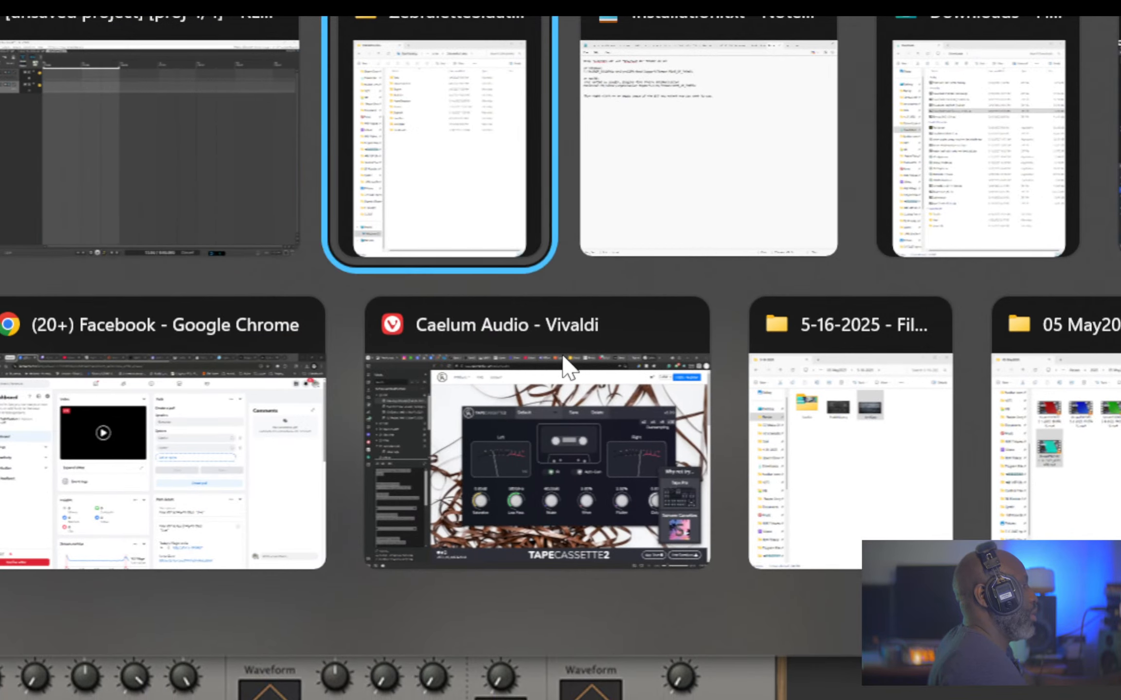
{"action": "key", "text": "alt+Tab"}
{"action": "key", "text": "alt+shift+Tab"}
{"action": "key", "text": "alt+shift+Tab"}
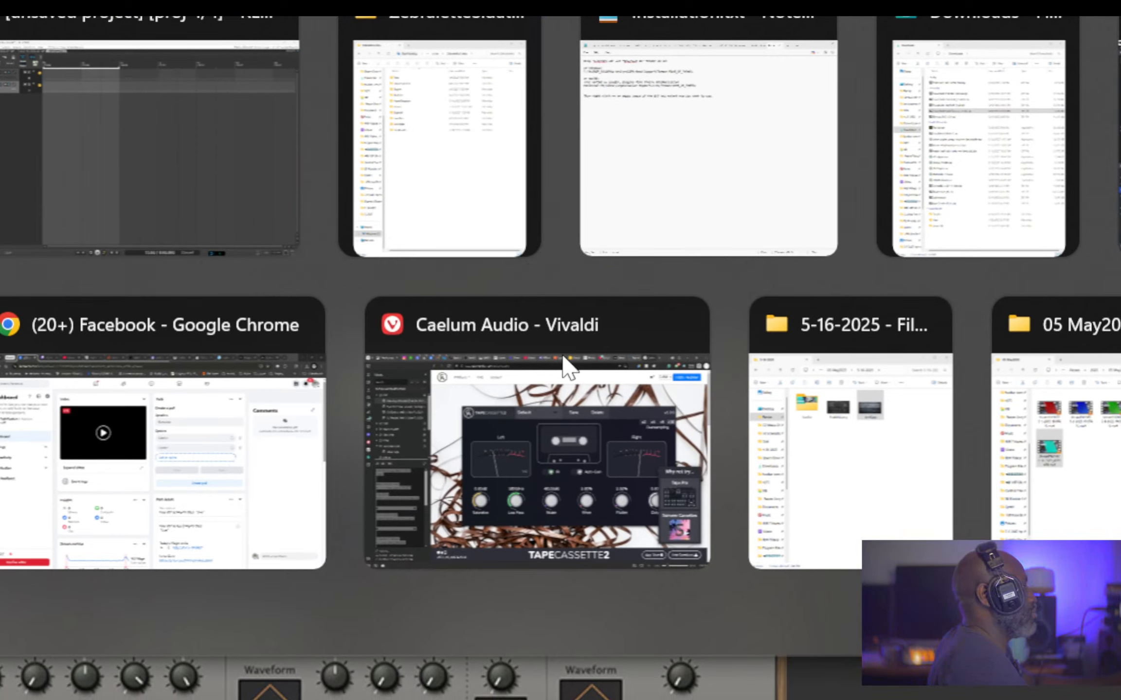
{"action": "key", "text": "alt+Tab"}
{"action": "key", "text": "alt+Tab"}
{"action": "key", "text": "alt+Tab"}
{"action": "key", "text": "alt+Tab"}
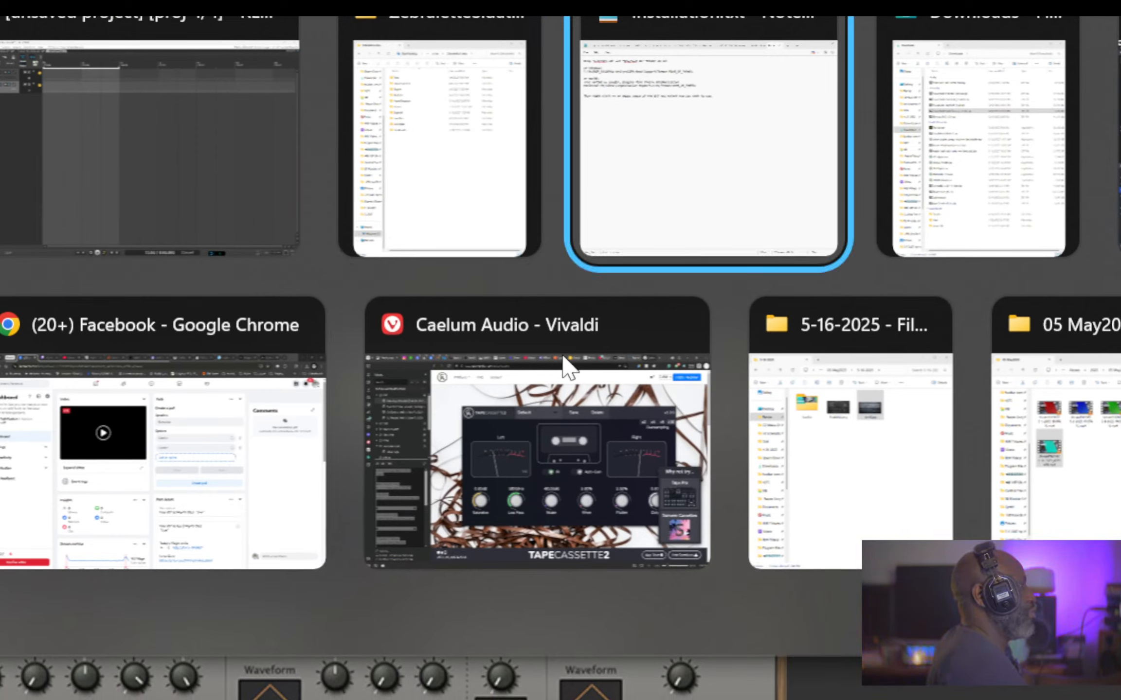